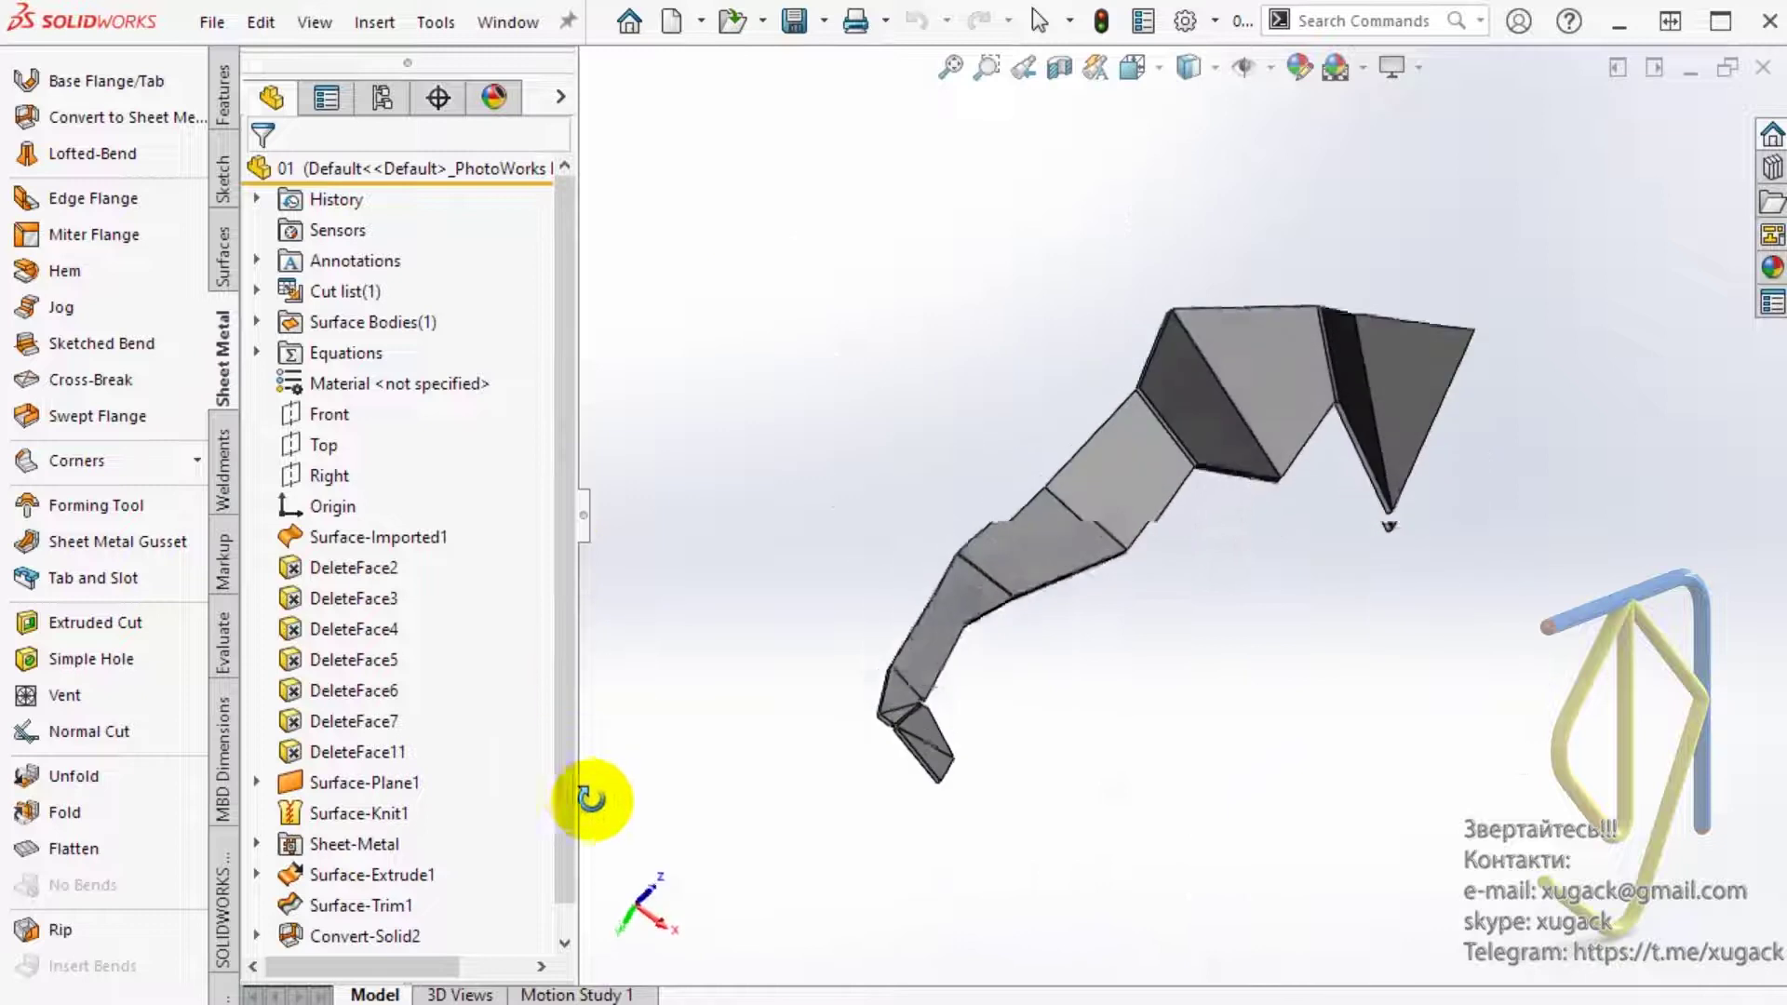
Step: Unsuppress Flat-Pattern16 to inspect the flattened part, then refold it
scroll(489, 758, "down", 1)
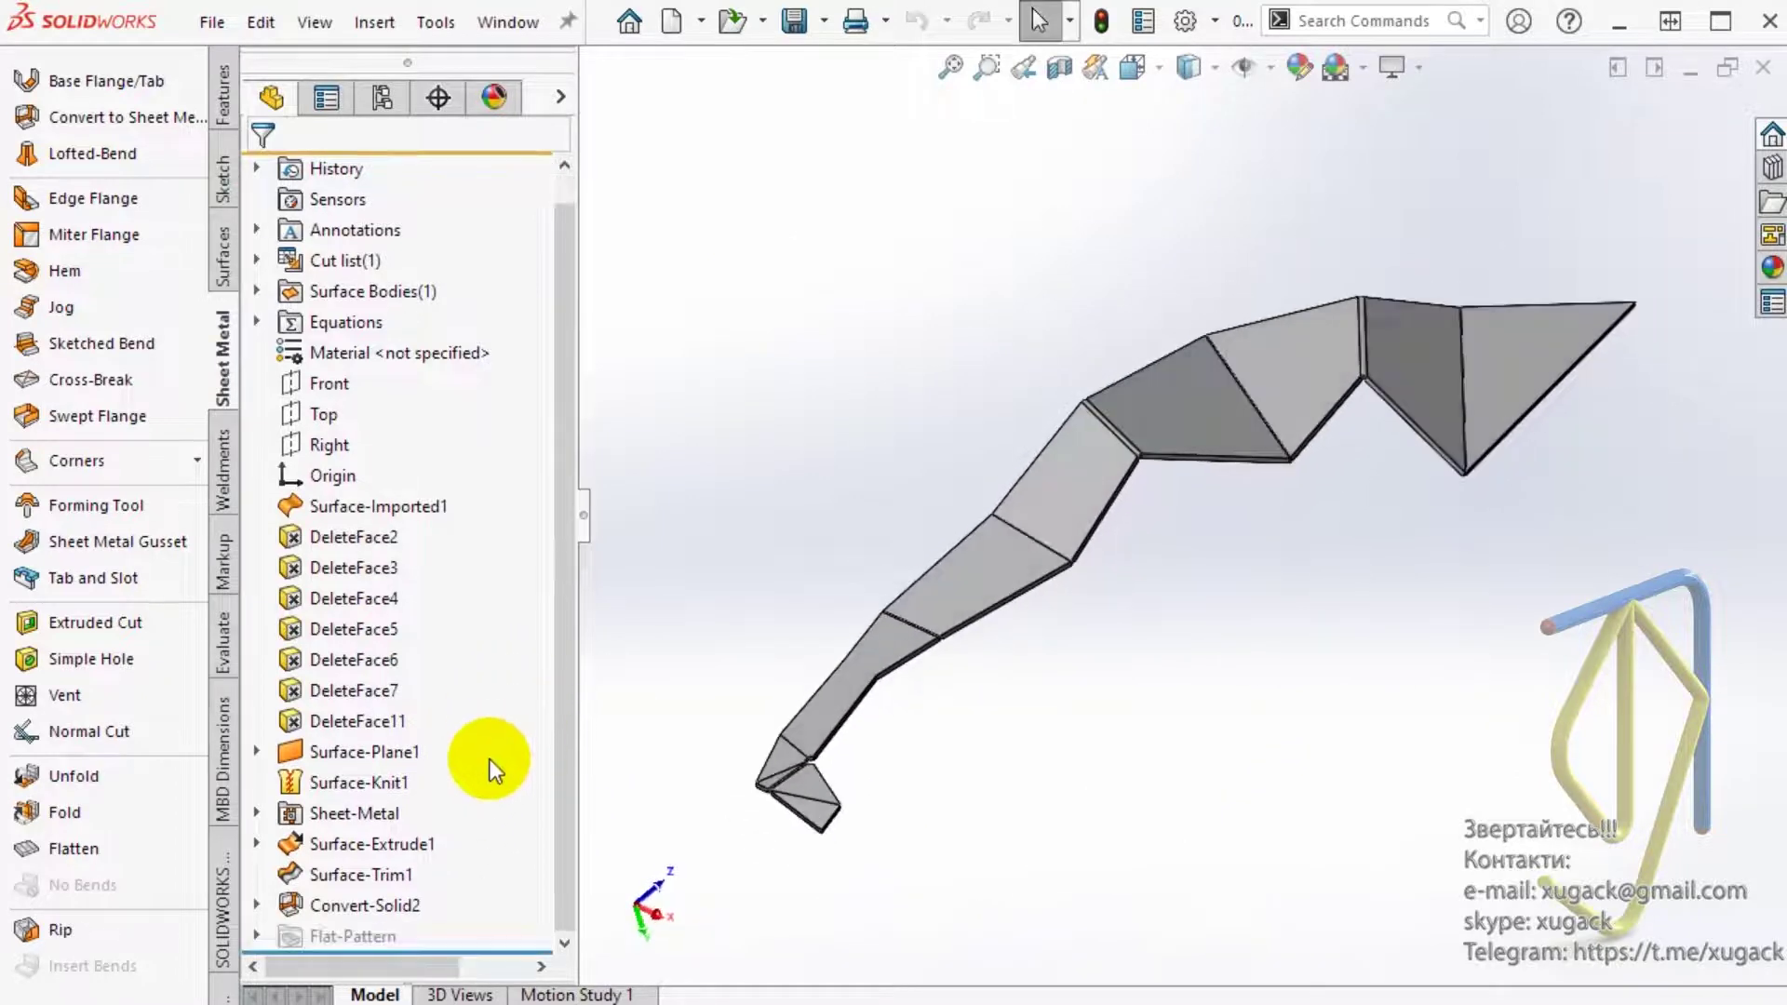
left_click(258, 936)
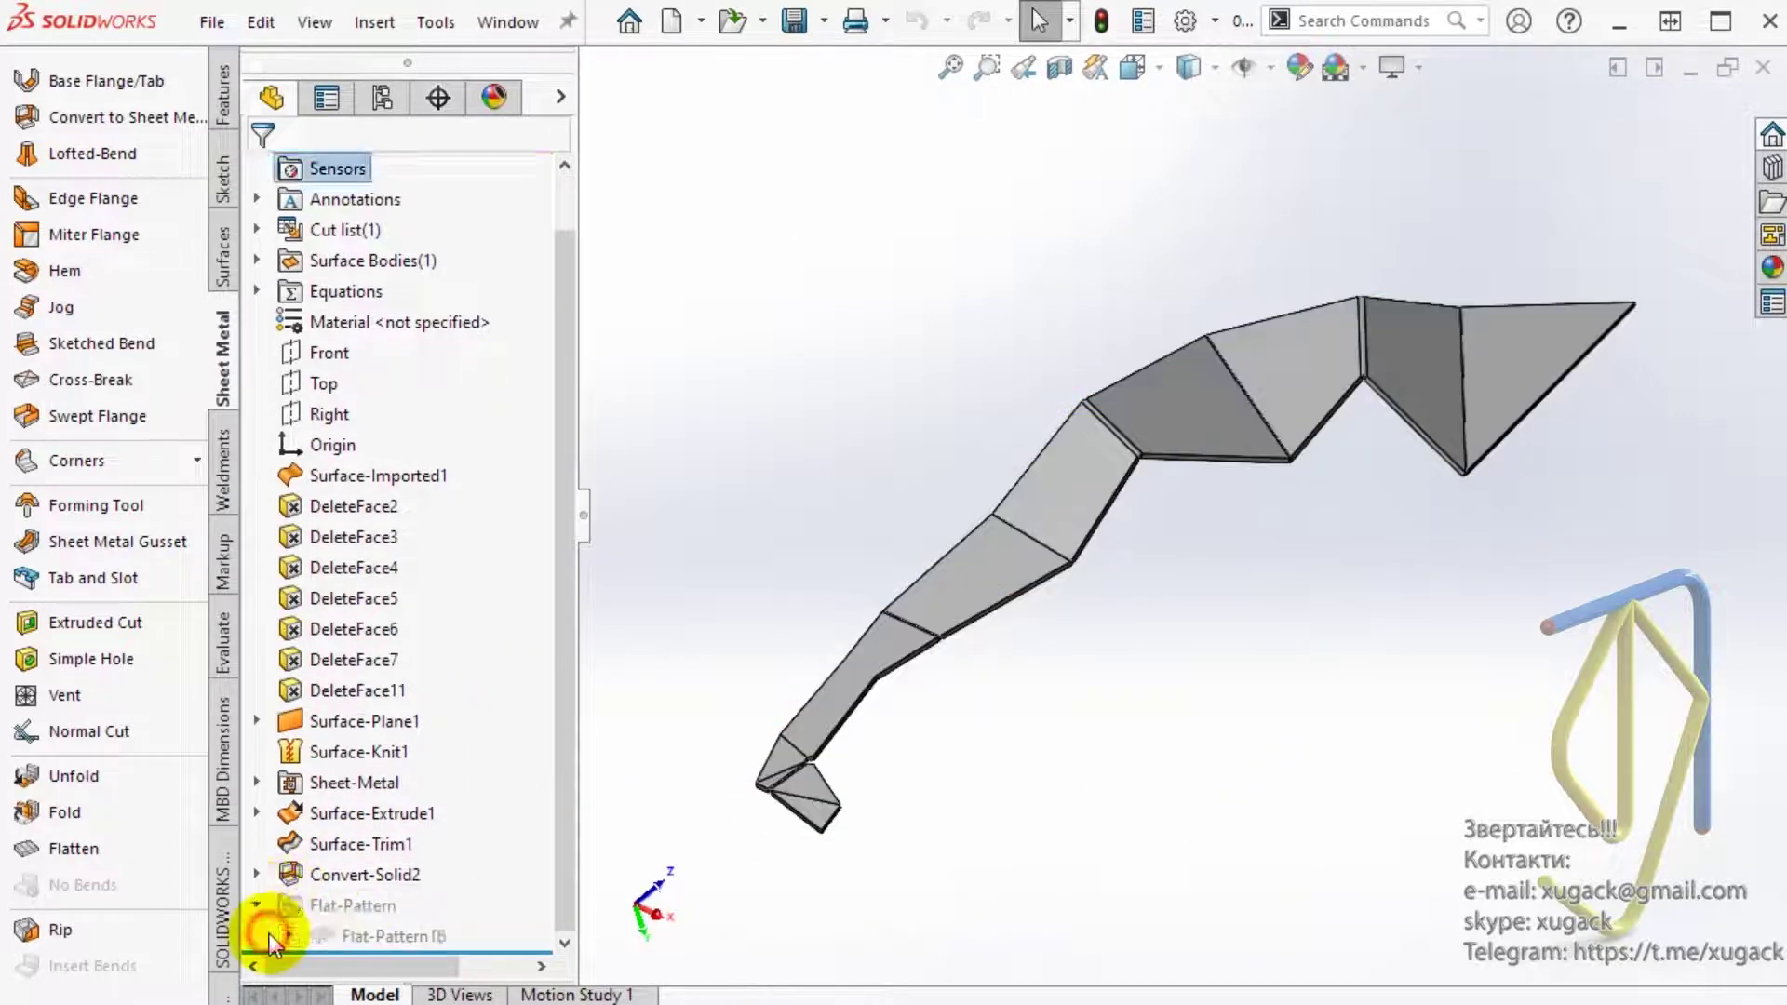
left_click(376, 934)
left_click(461, 866)
mouse_move(1002, 612)
middle_mouse_down()
mouse_move(1236, 658)
mouse_move(1241, 568)
mouse_move(1237, 785)
mouse_move(1256, 717)
mouse_move(1269, 331)
mouse_move(1117, 42)
mouse_move(1225, 335)
mouse_move(1281, 639)
mouse_move(885, 718)
mouse_move(984, 741)
mouse_move(1248, 650)
mouse_move(1197, 172)
mouse_move(1188, 737)
mouse_move(1129, 618)
middle_mouse_up()
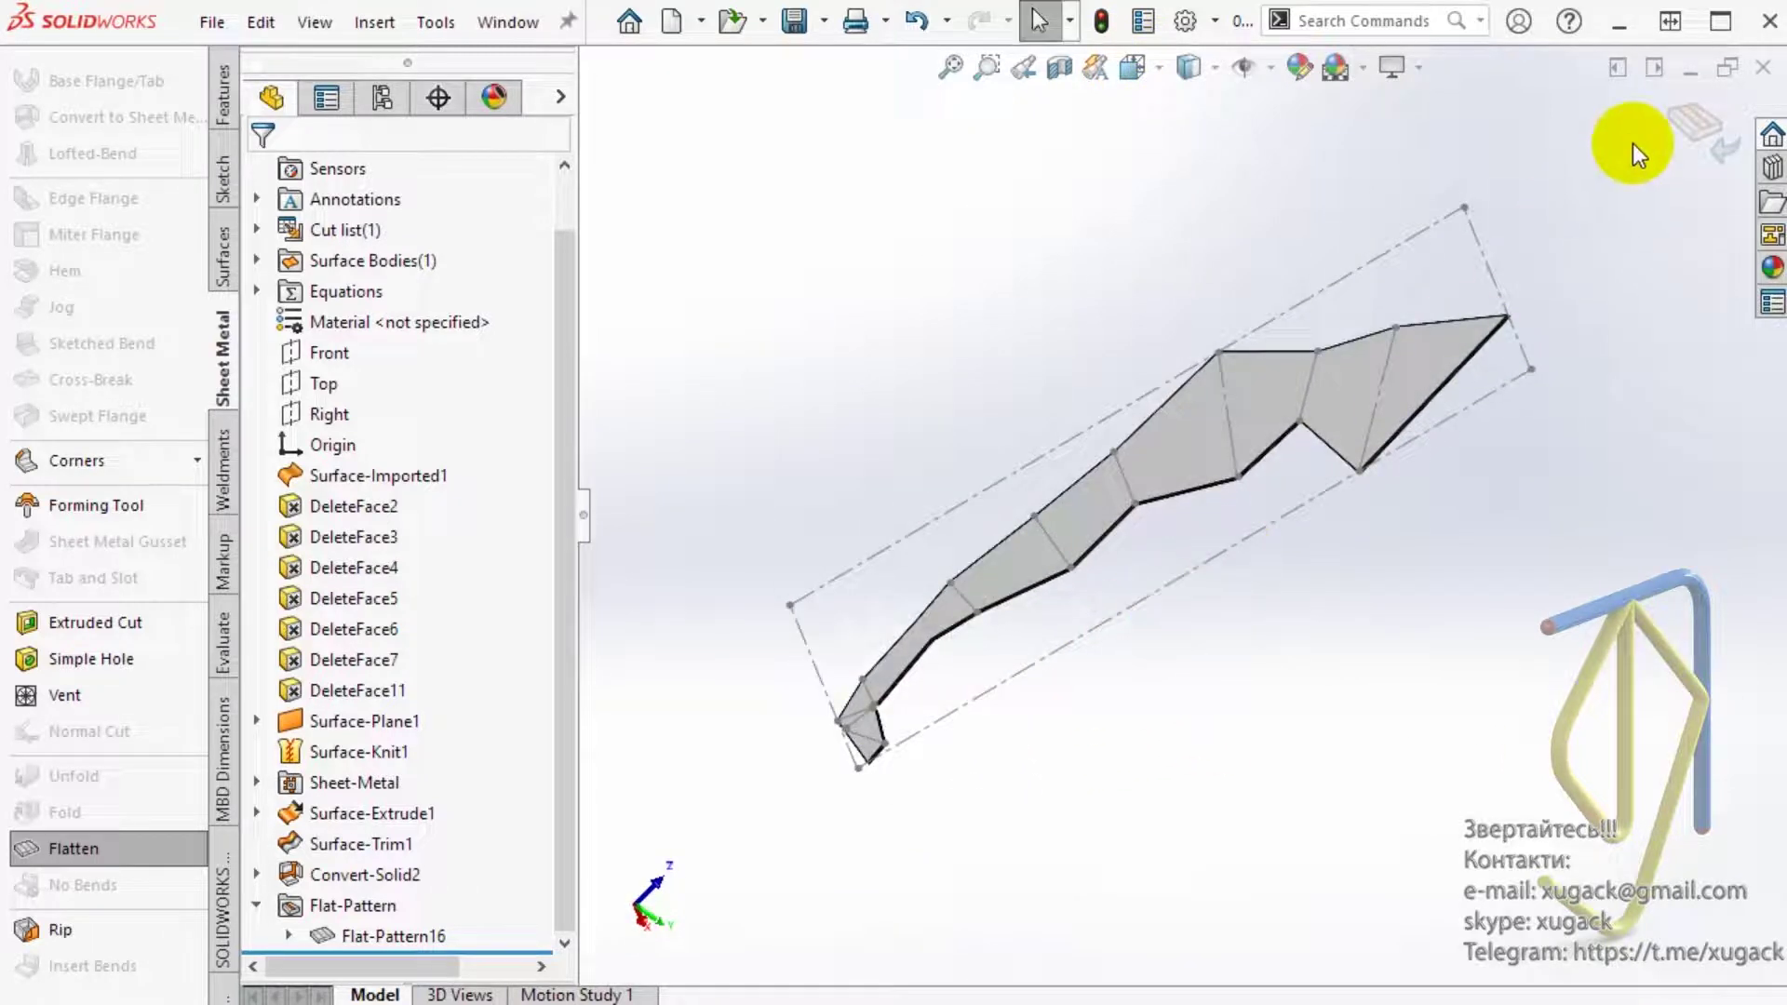
left_click(1684, 121)
mouse_move(1308, 611)
middle_mouse_down()
mouse_move(1416, 479)
mouse_move(1375, 709)
mouse_move(1415, 598)
mouse_move(1416, 626)
middle_mouse_up()
Step: Open 01.stl as a new part with the import option set to Surface Body
left_click(722, 31)
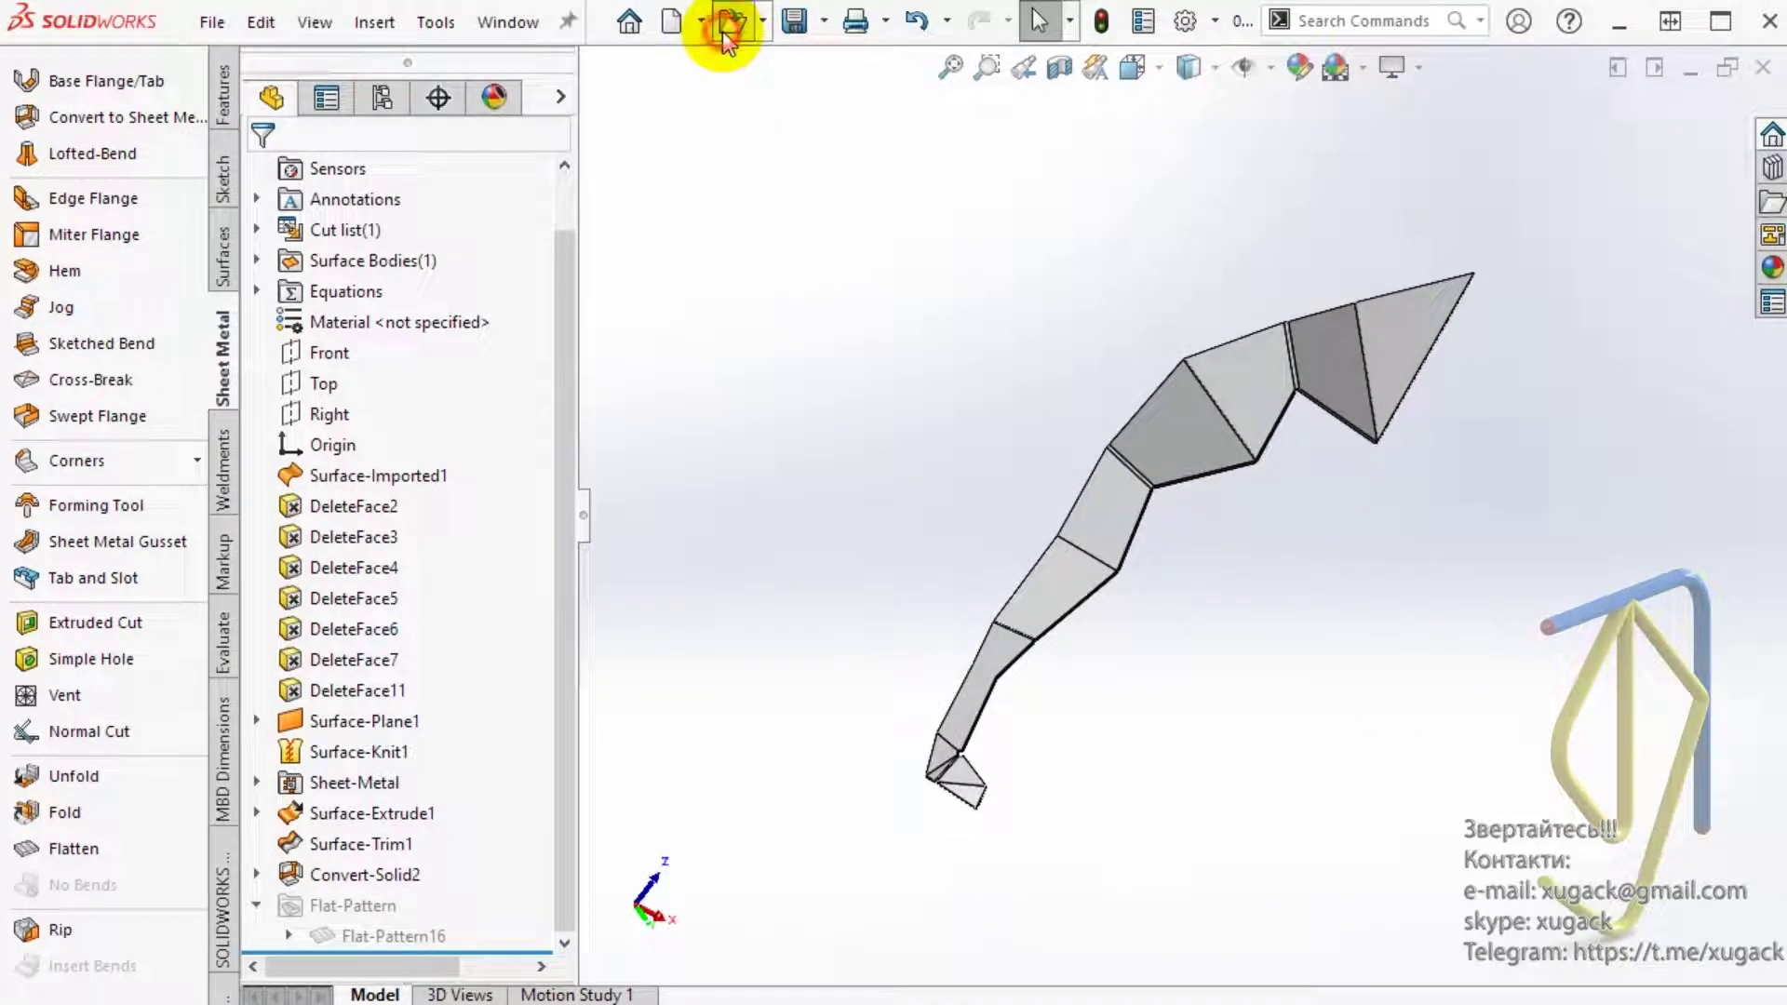
left_click(169, 136)
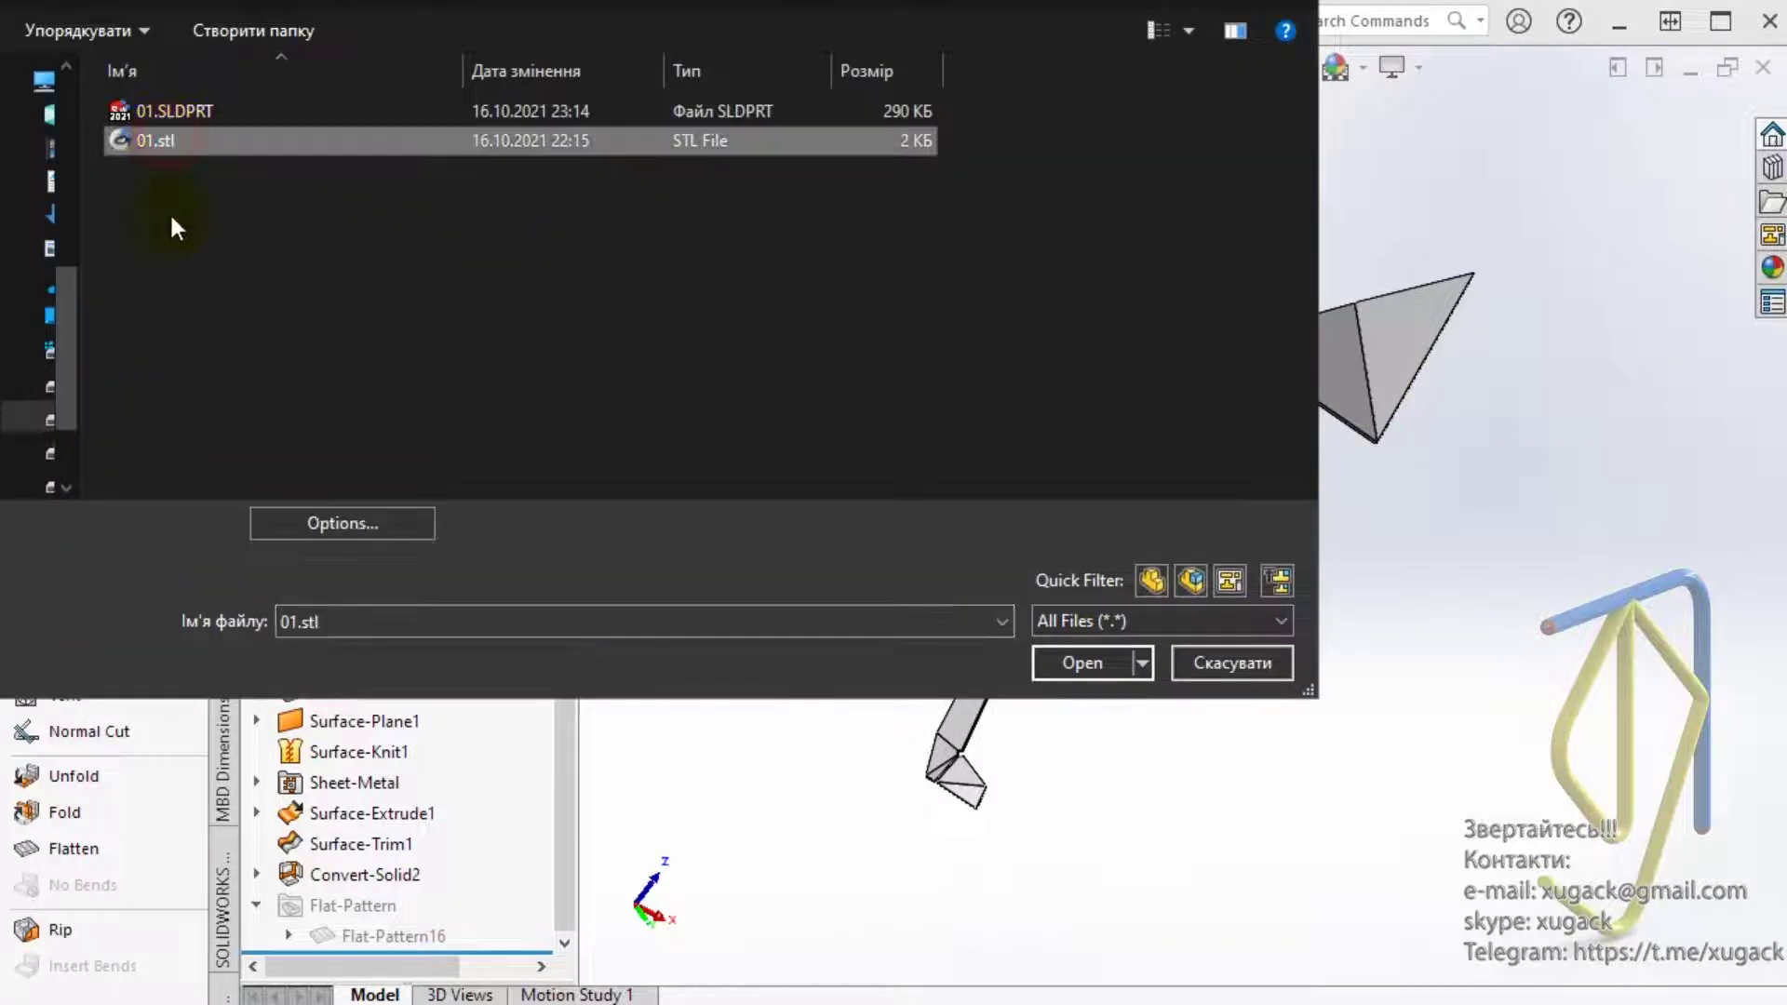
left_click(322, 521)
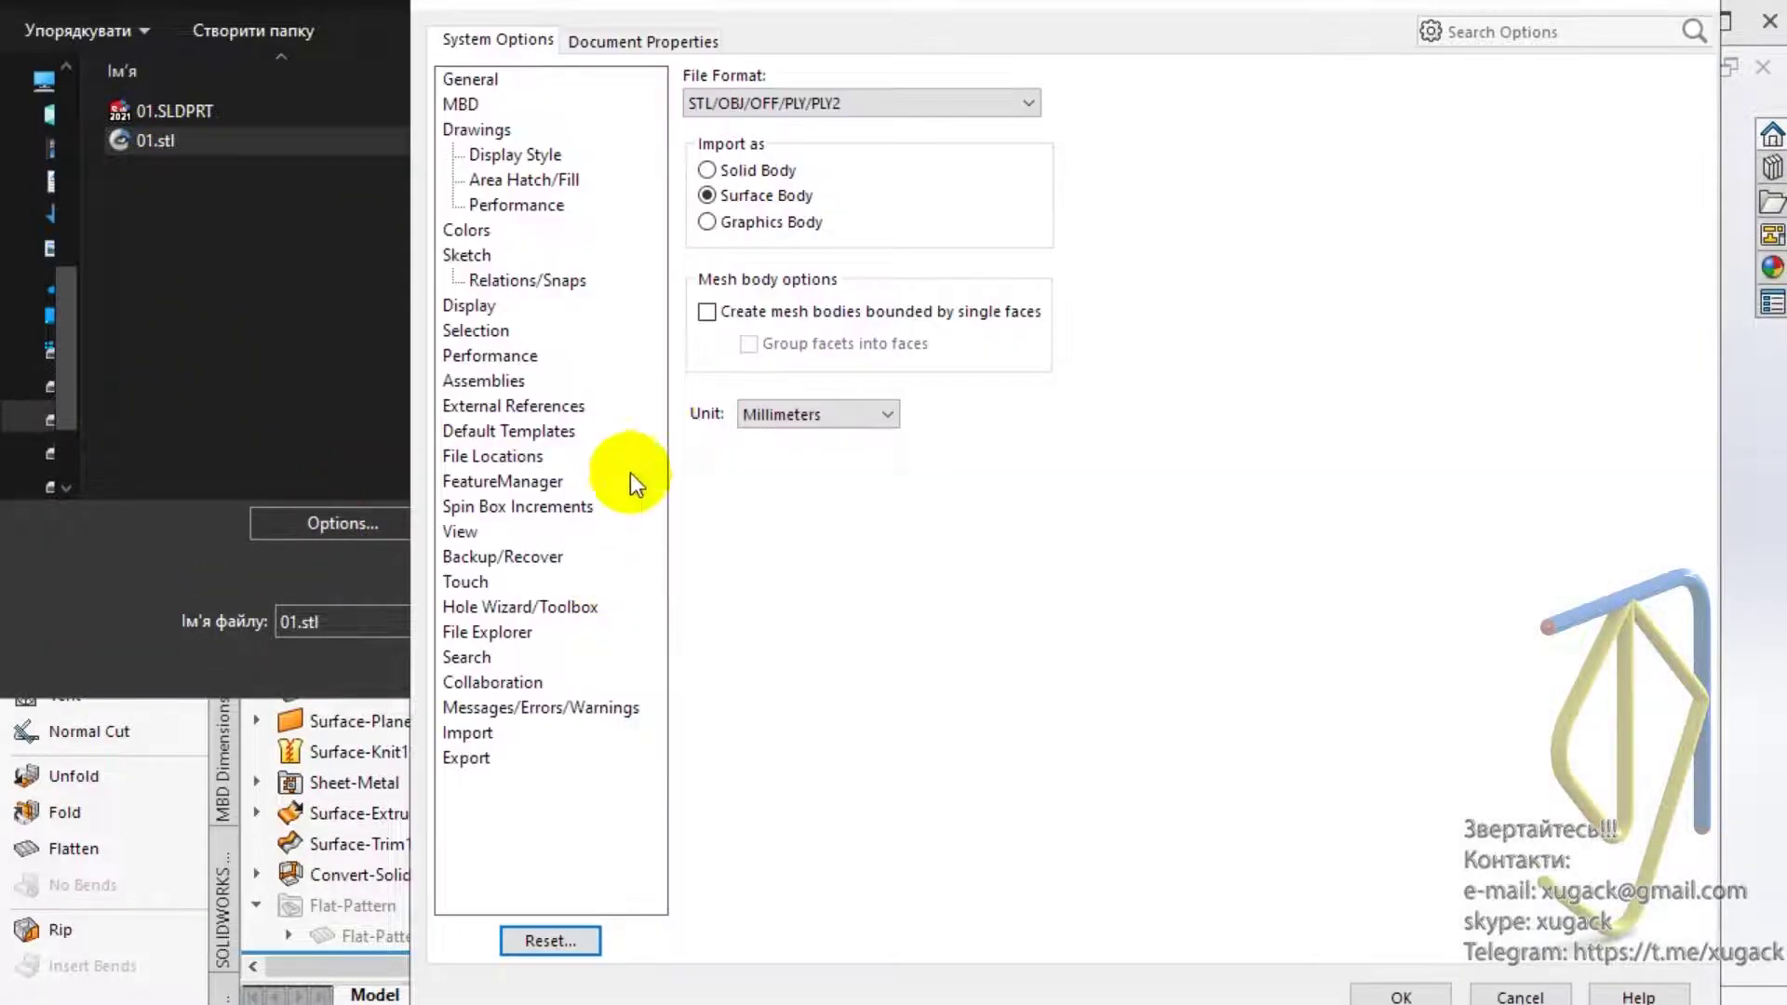
left_click(720, 198)
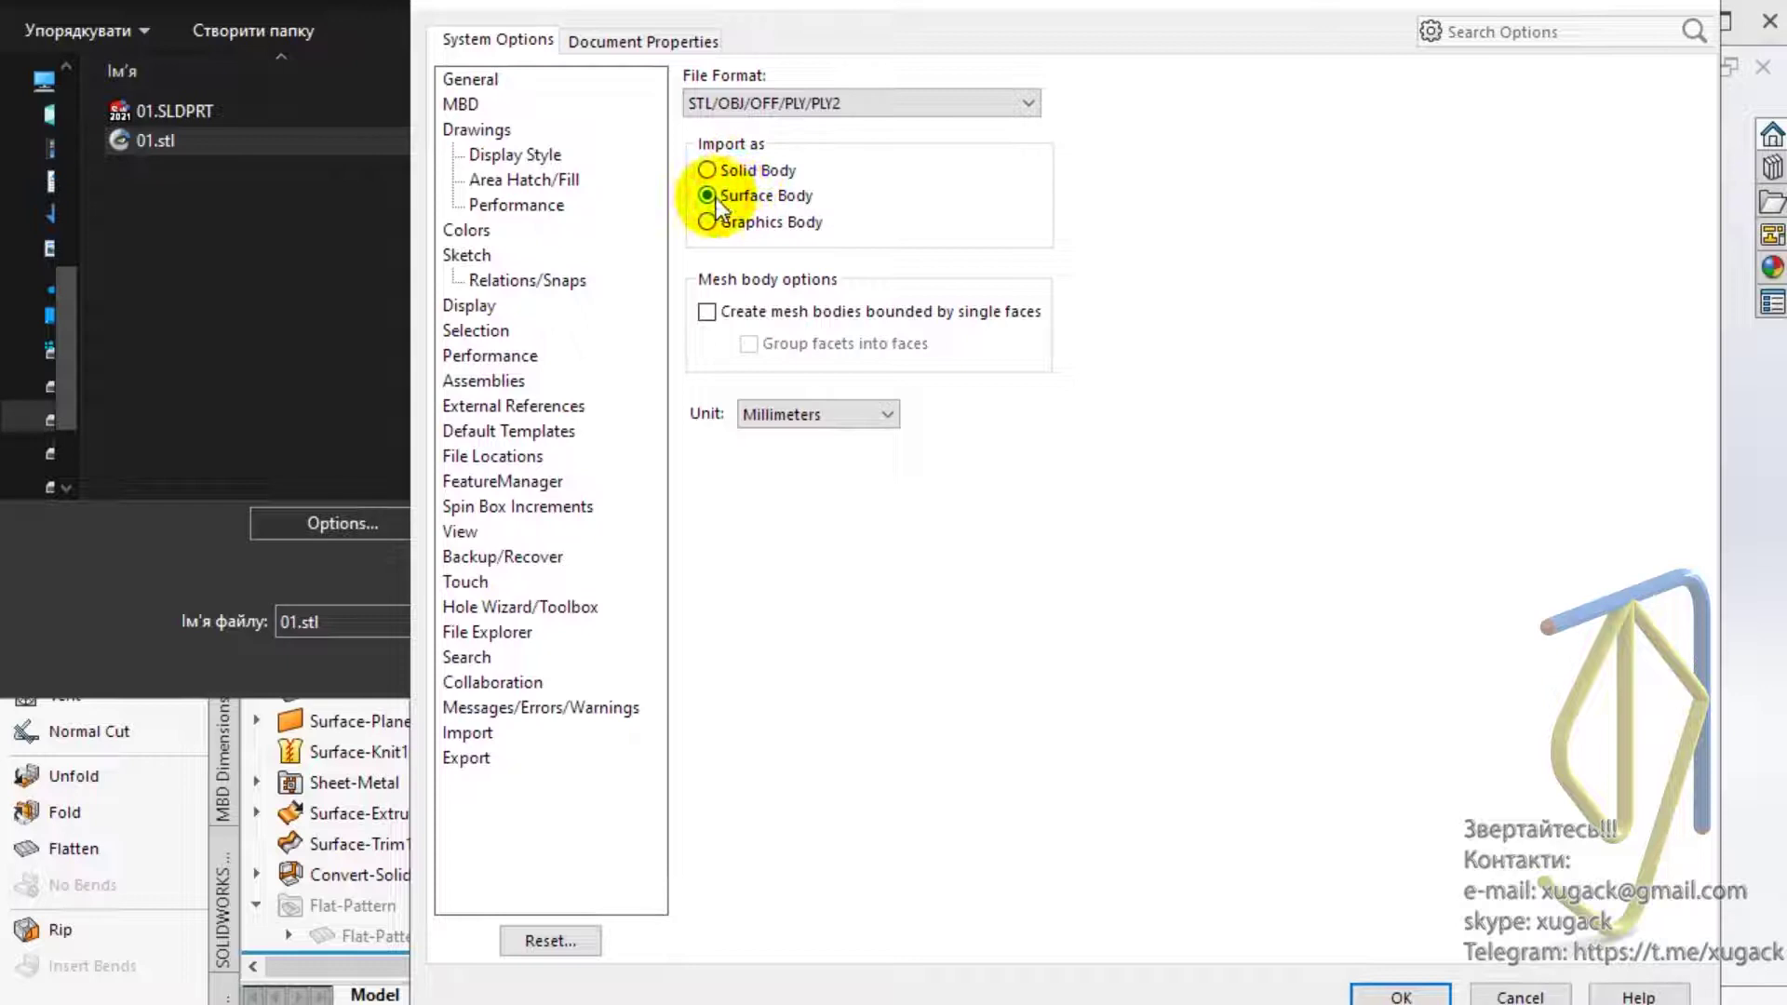
left_click(1424, 994)
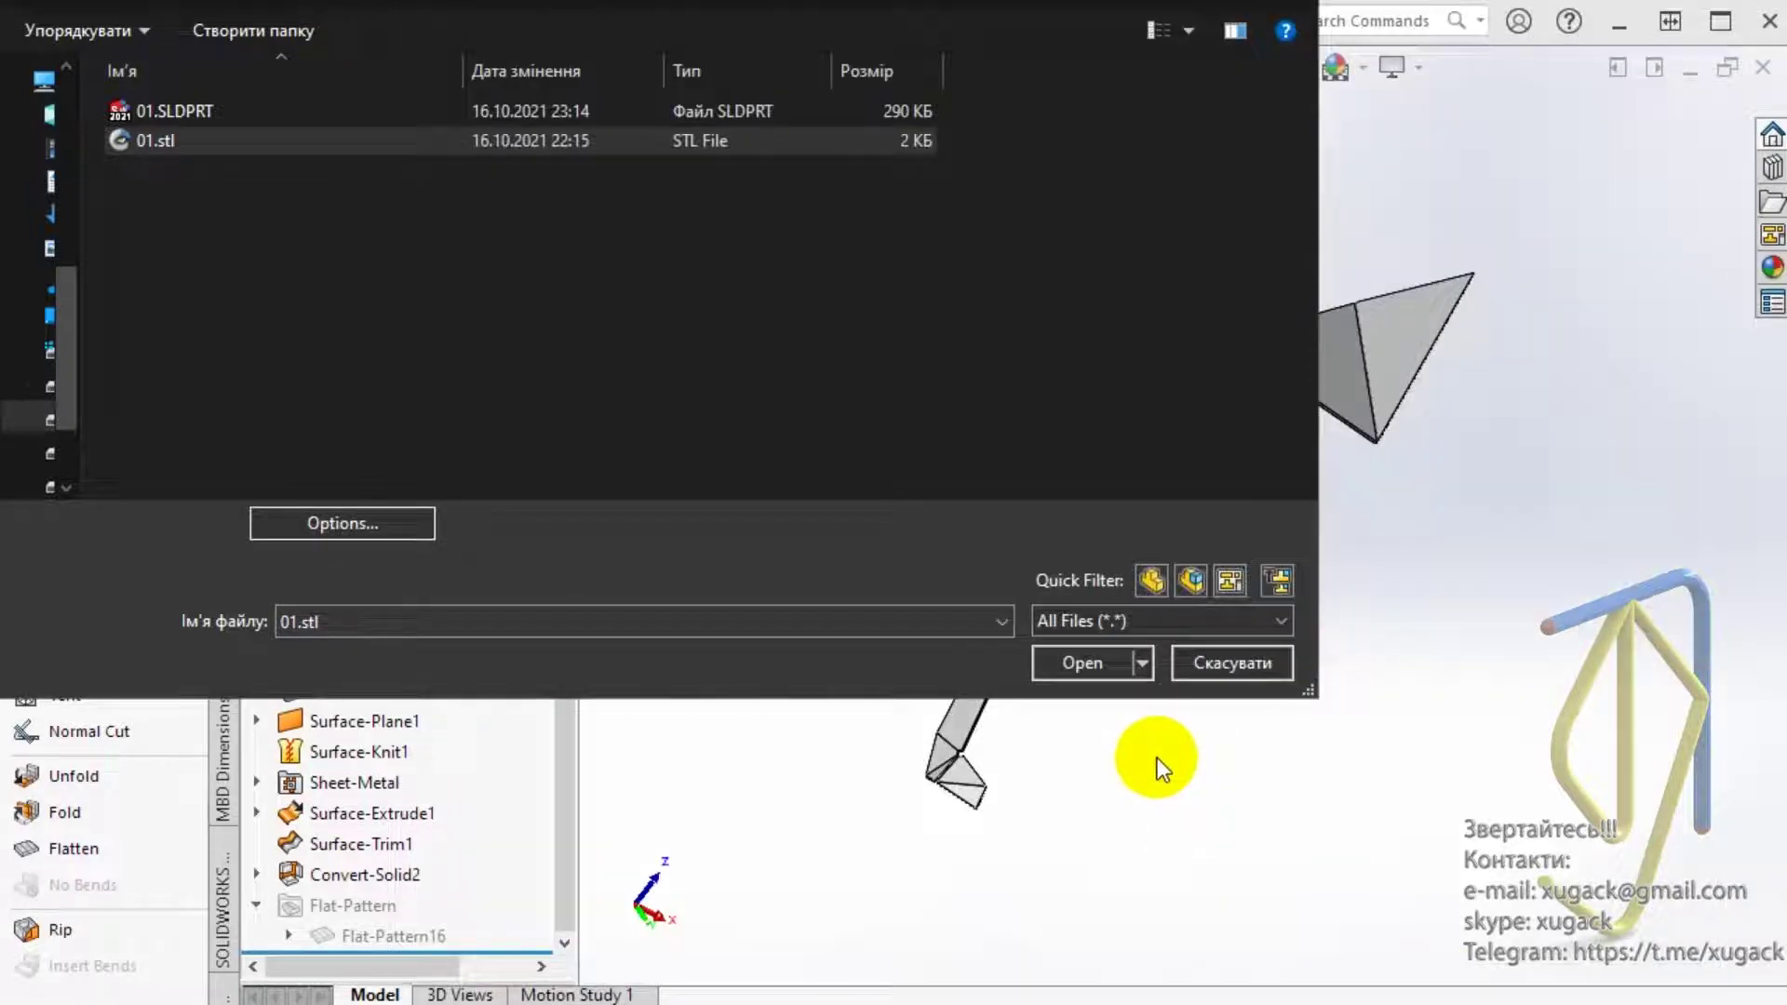
left_click(1097, 663)
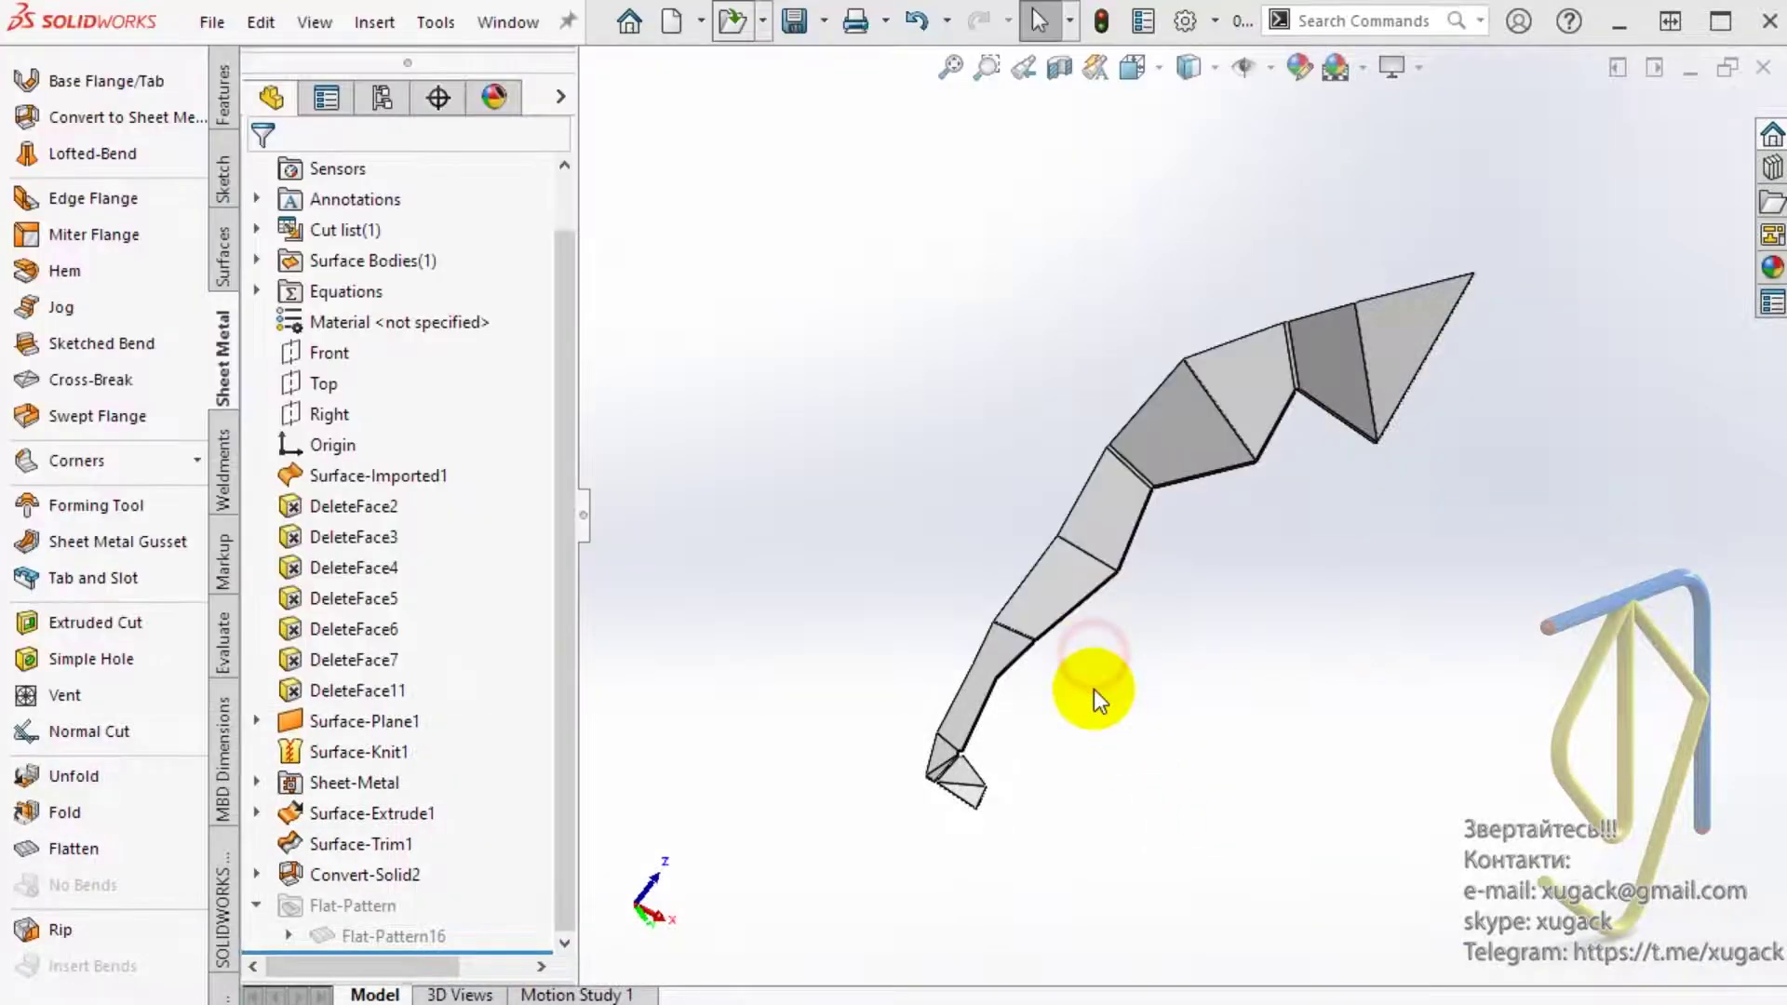
Step: Merge the first pair of adjacent triangles into one face using Delete Face with Delete and Fill
mouse_move(1356, 260)
middle_mouse_down()
mouse_move(1456, 630)
mouse_move(1375, 246)
mouse_move(1308, 499)
mouse_move(1384, 295)
middle_mouse_up()
left_click(223, 377)
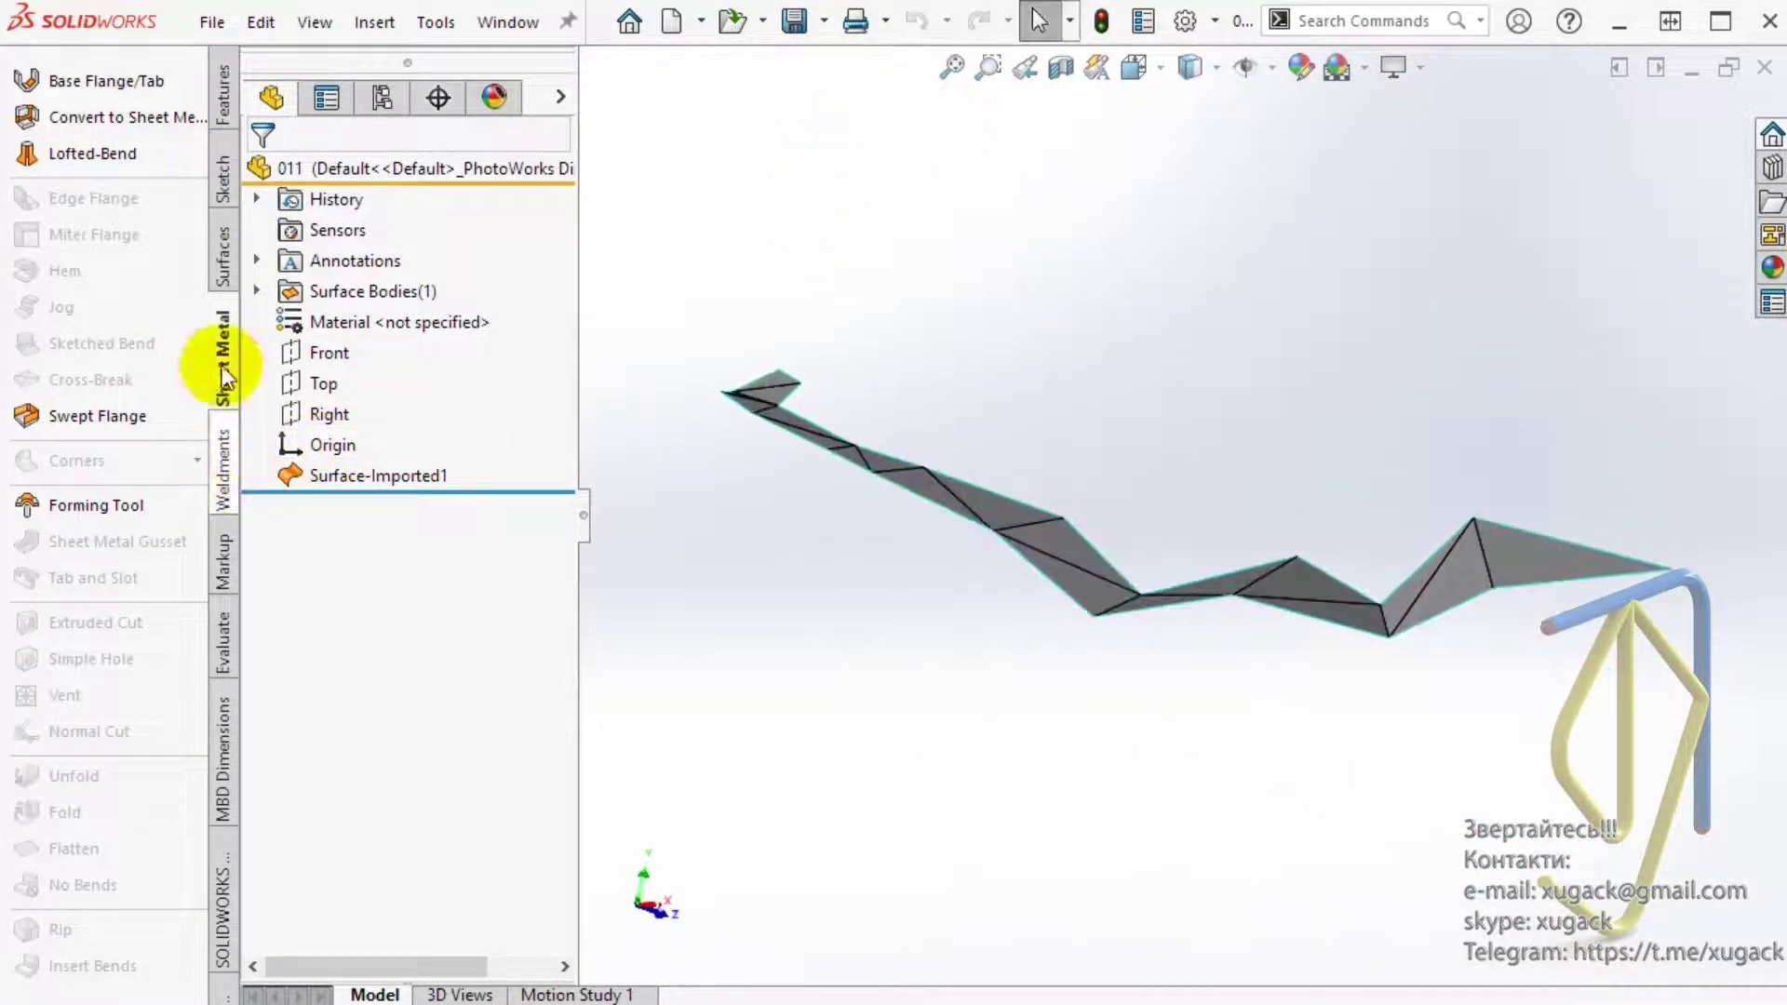
left_click(220, 263)
left_click(121, 534)
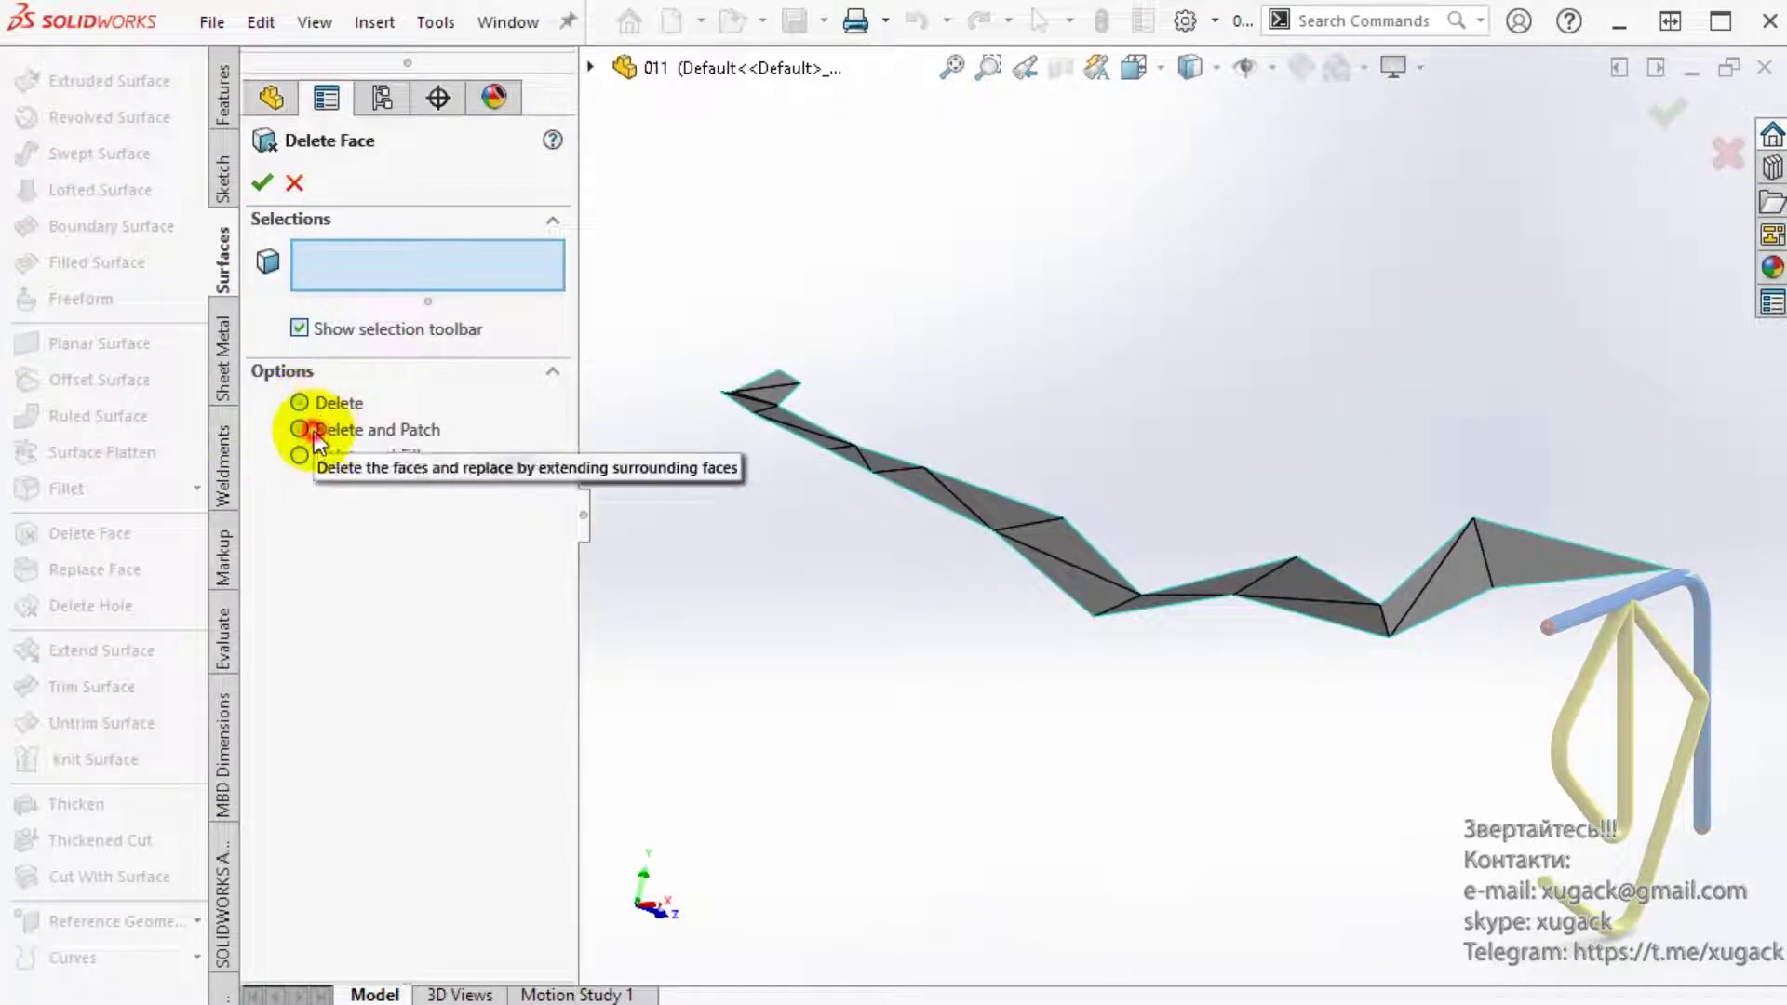
left_click(311, 430)
middle_click_drag(954, 657, 1068, 745)
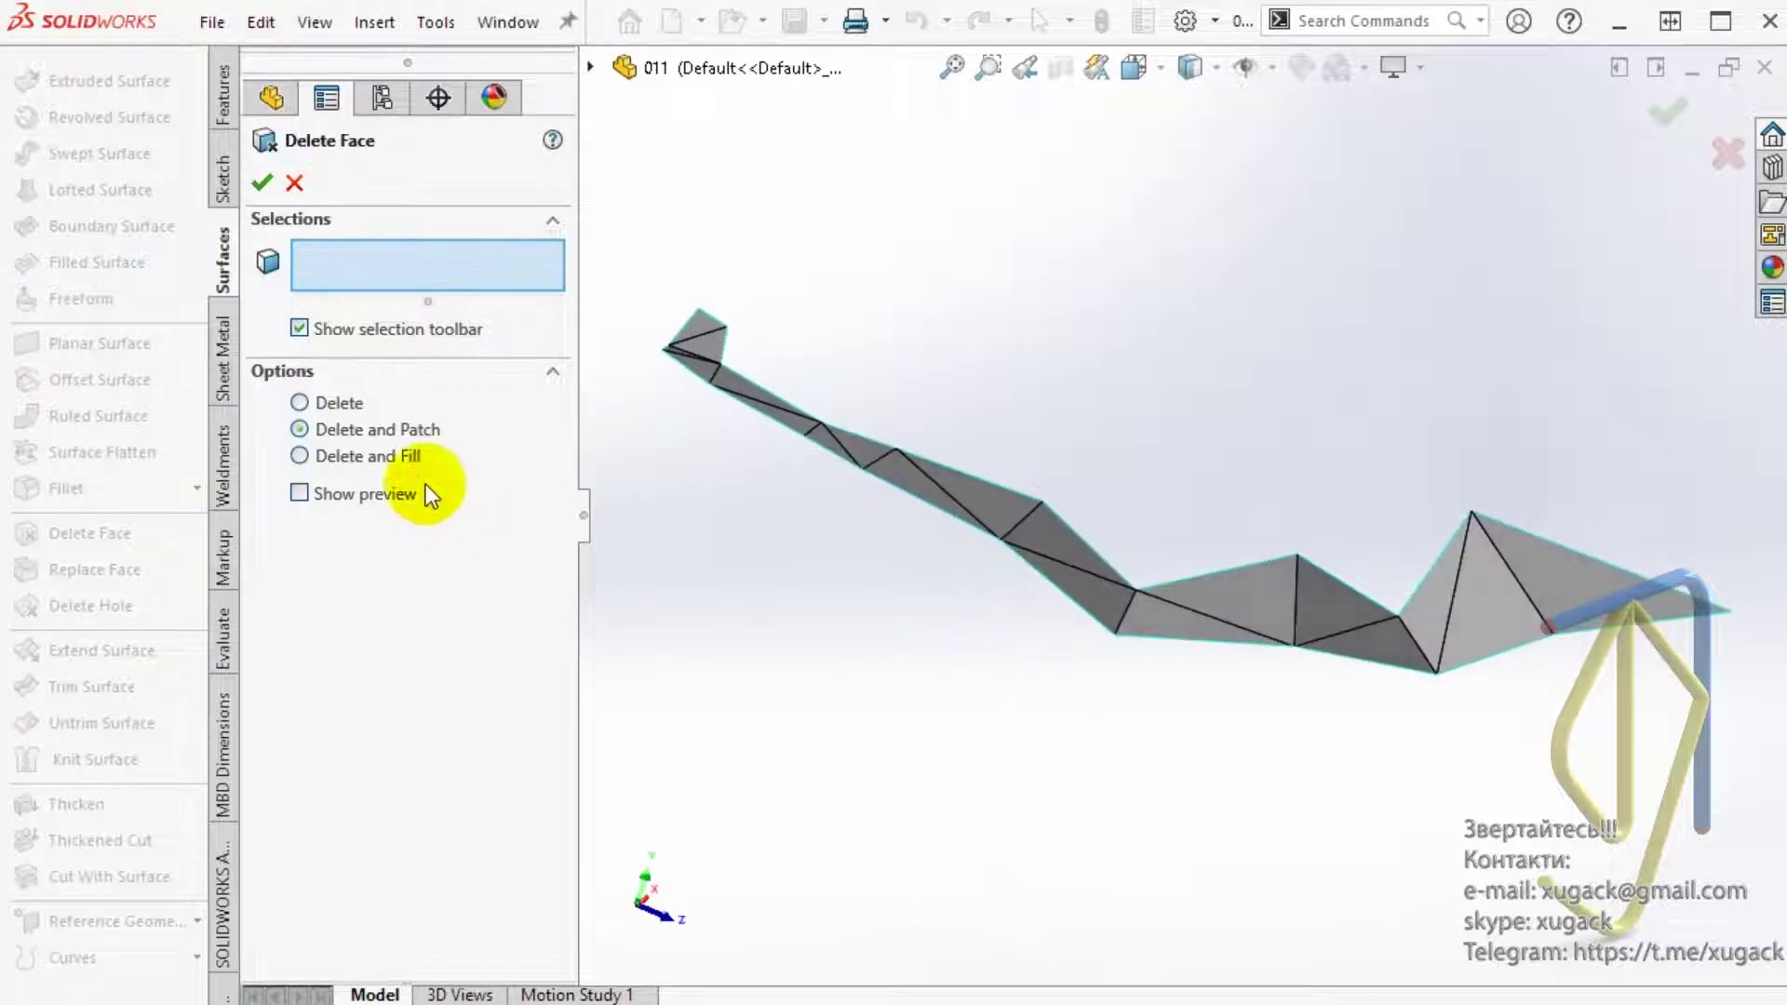
scroll(1464, 693, "down", 2)
left_click(1481, 582)
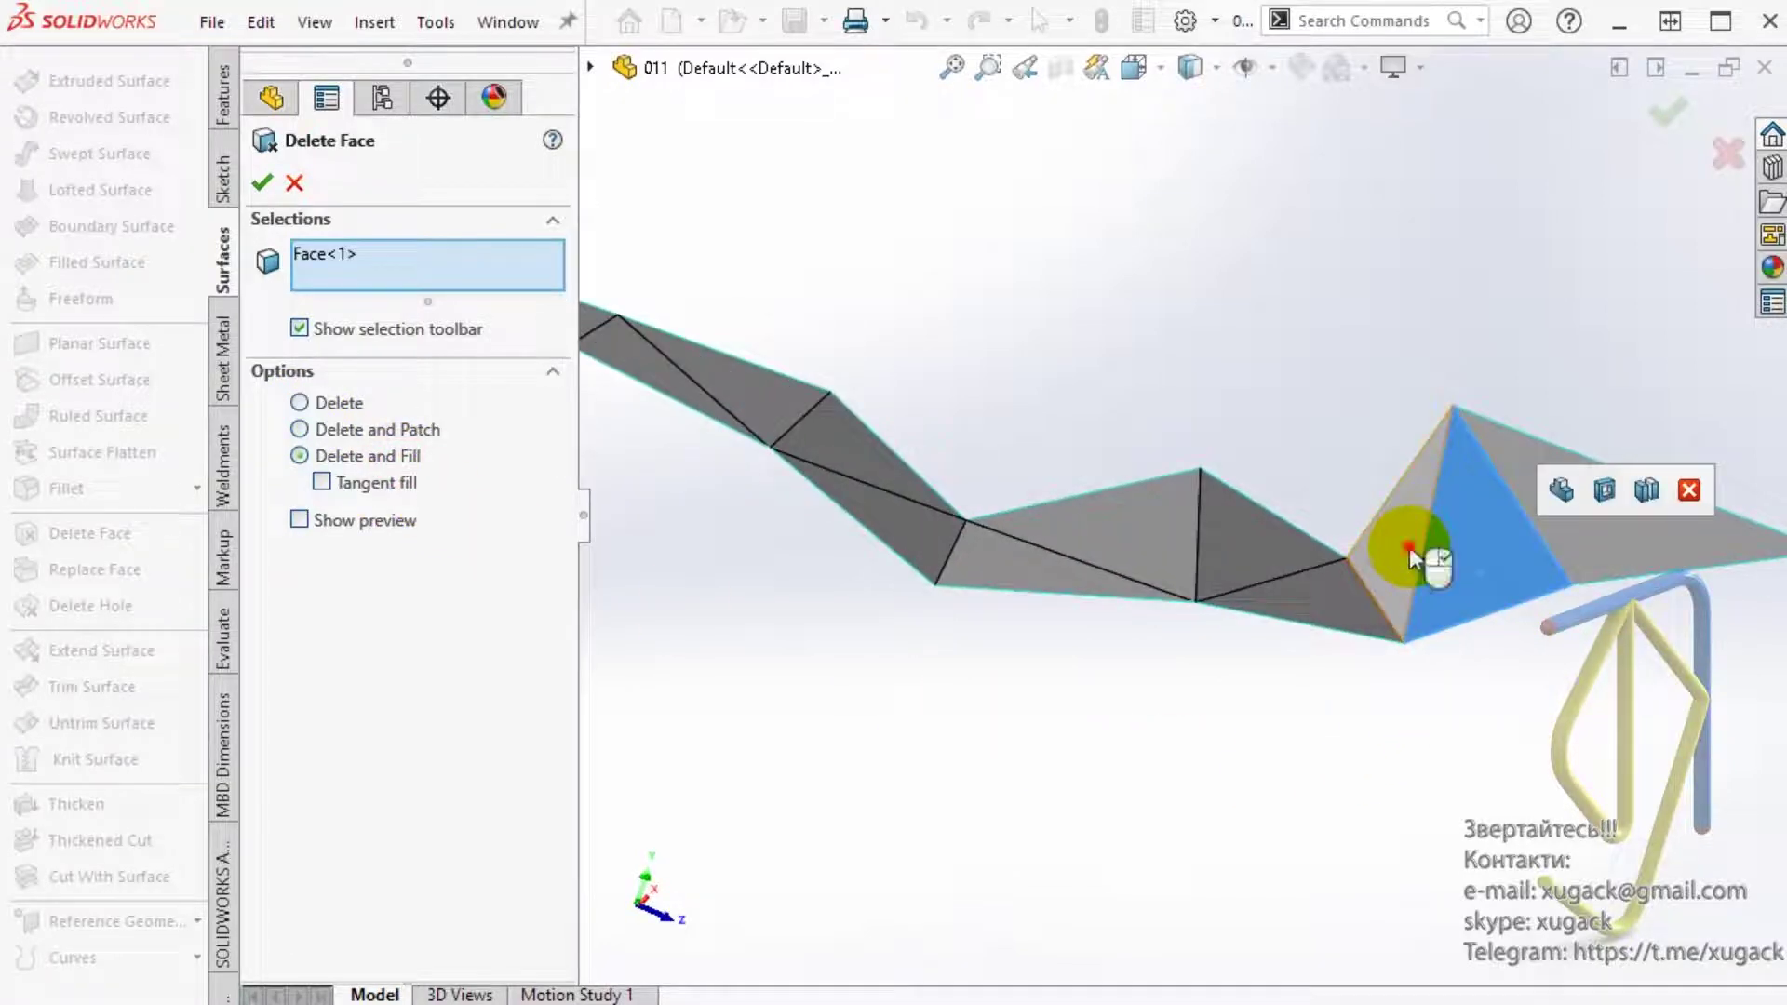
left_click(1409, 545)
left_click(264, 183)
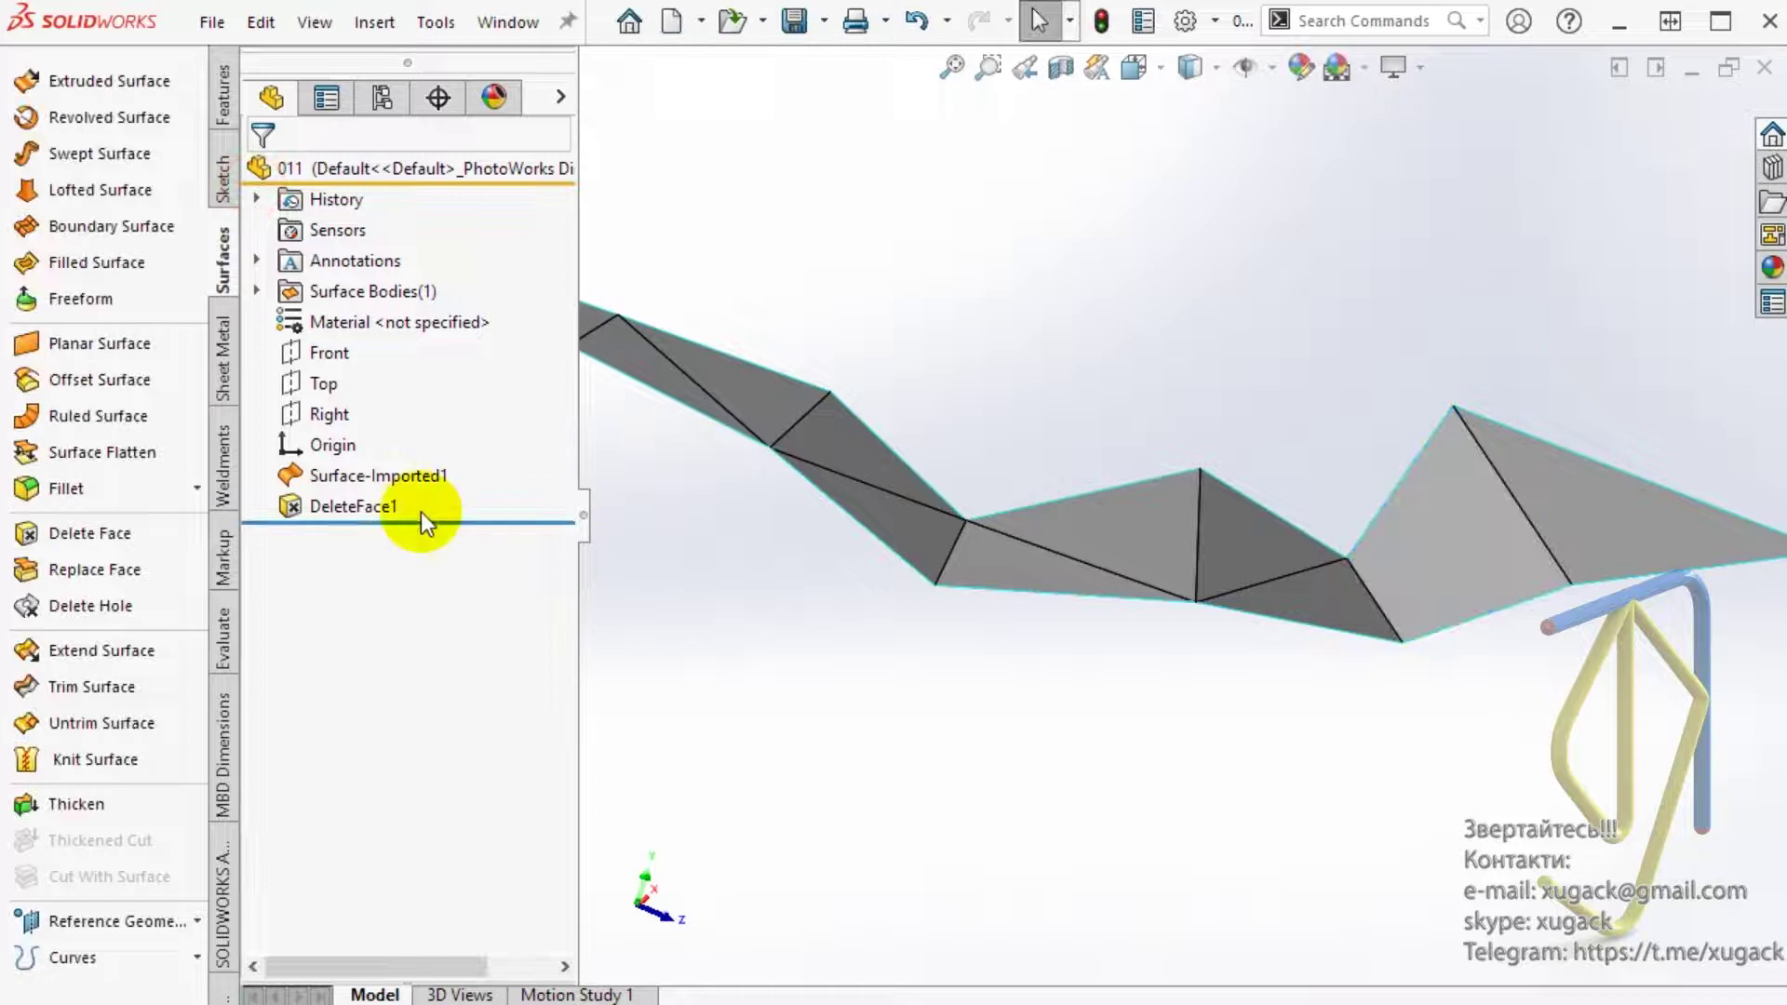
Step: Merge the second and third triangle pairs into single filled faces
left_click(131, 535)
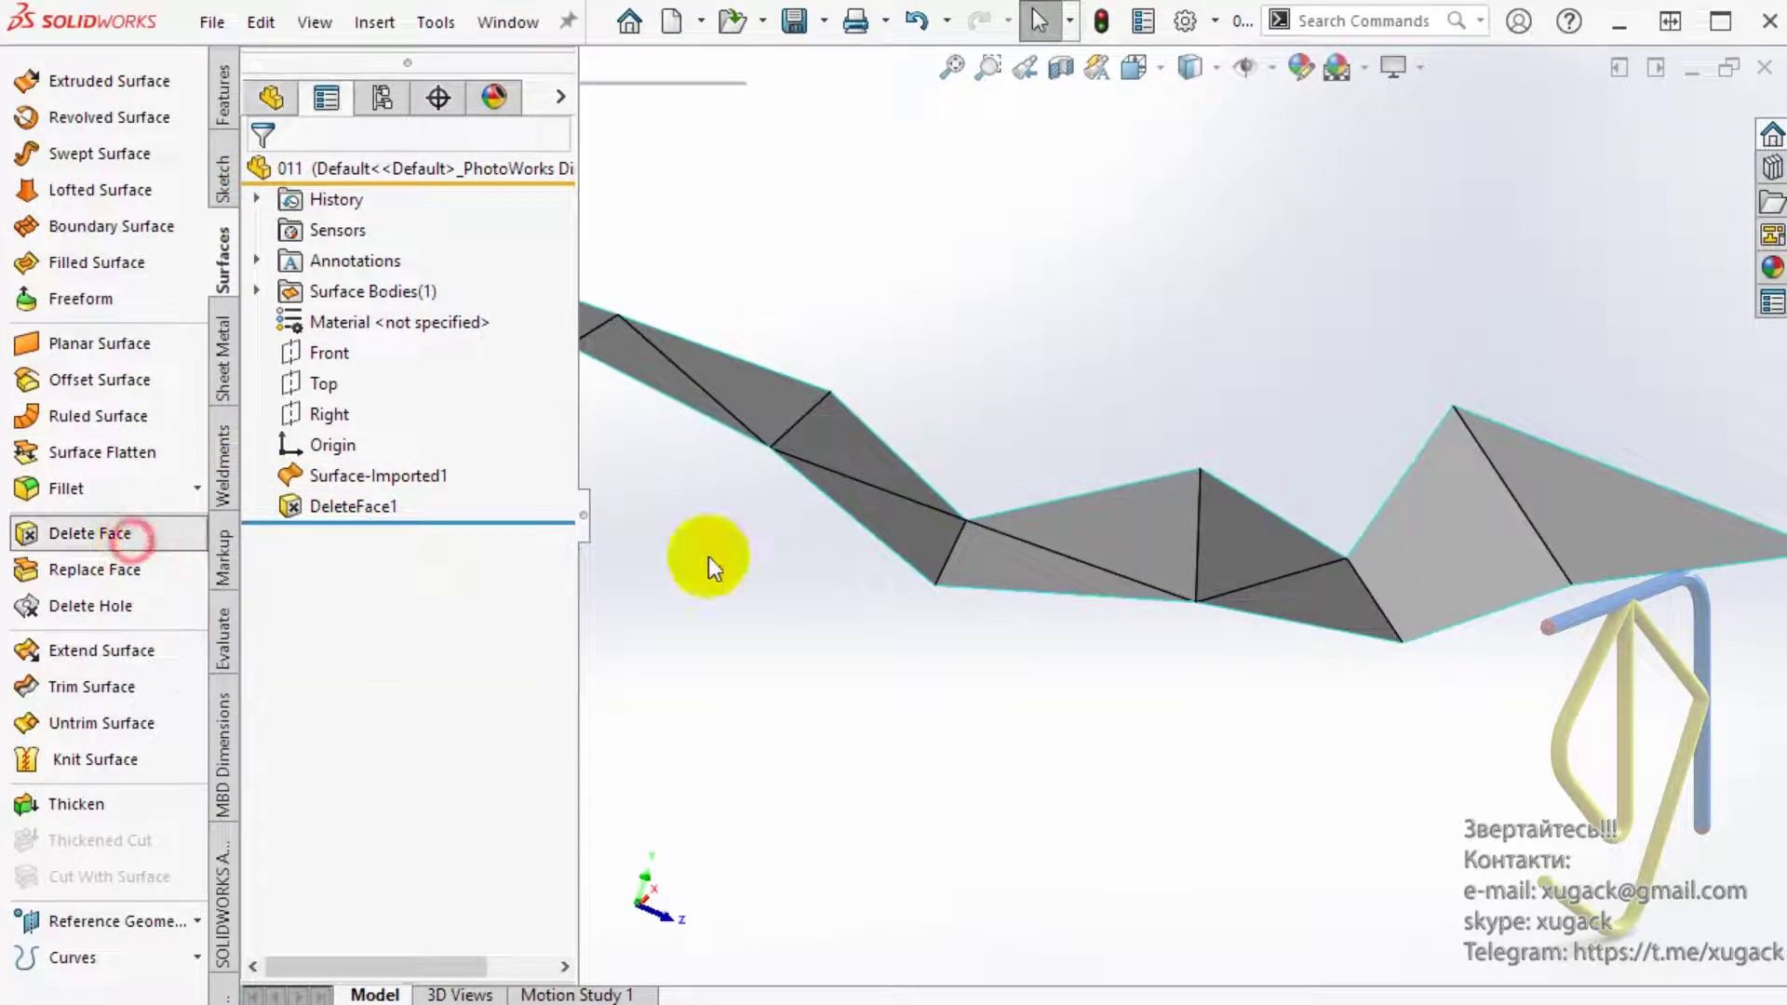
left_click(1296, 598)
left_click(1257, 546)
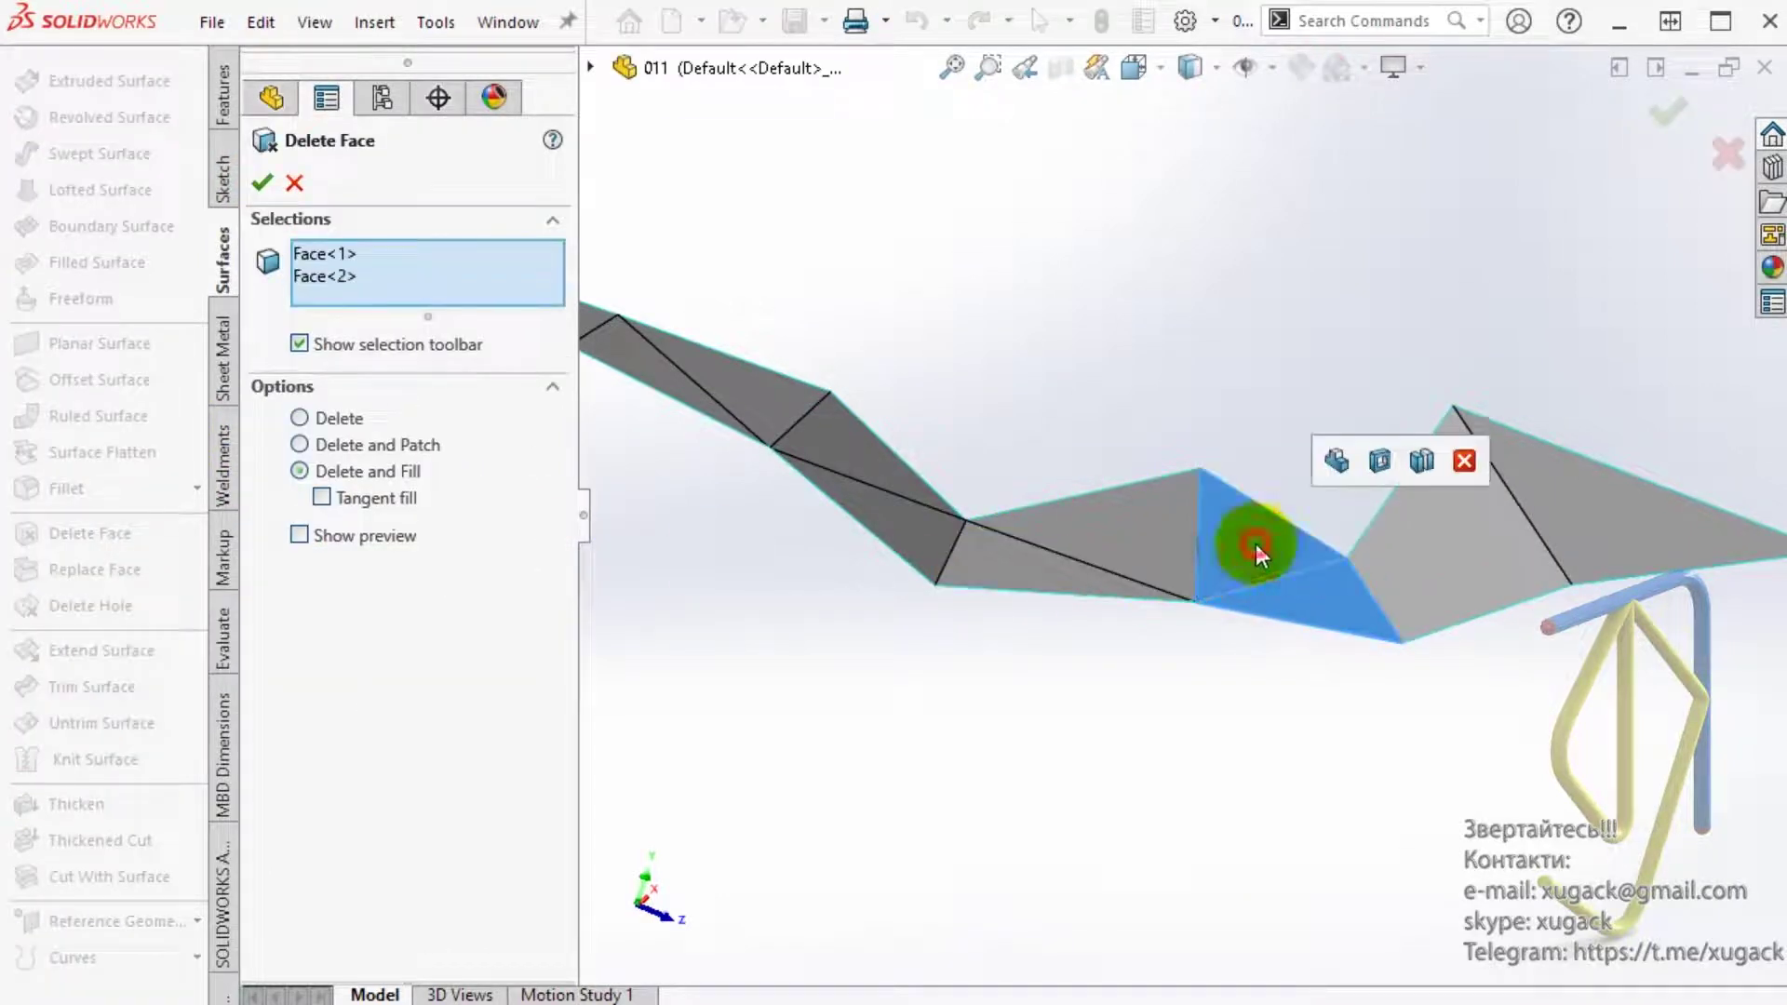
left_click(266, 181)
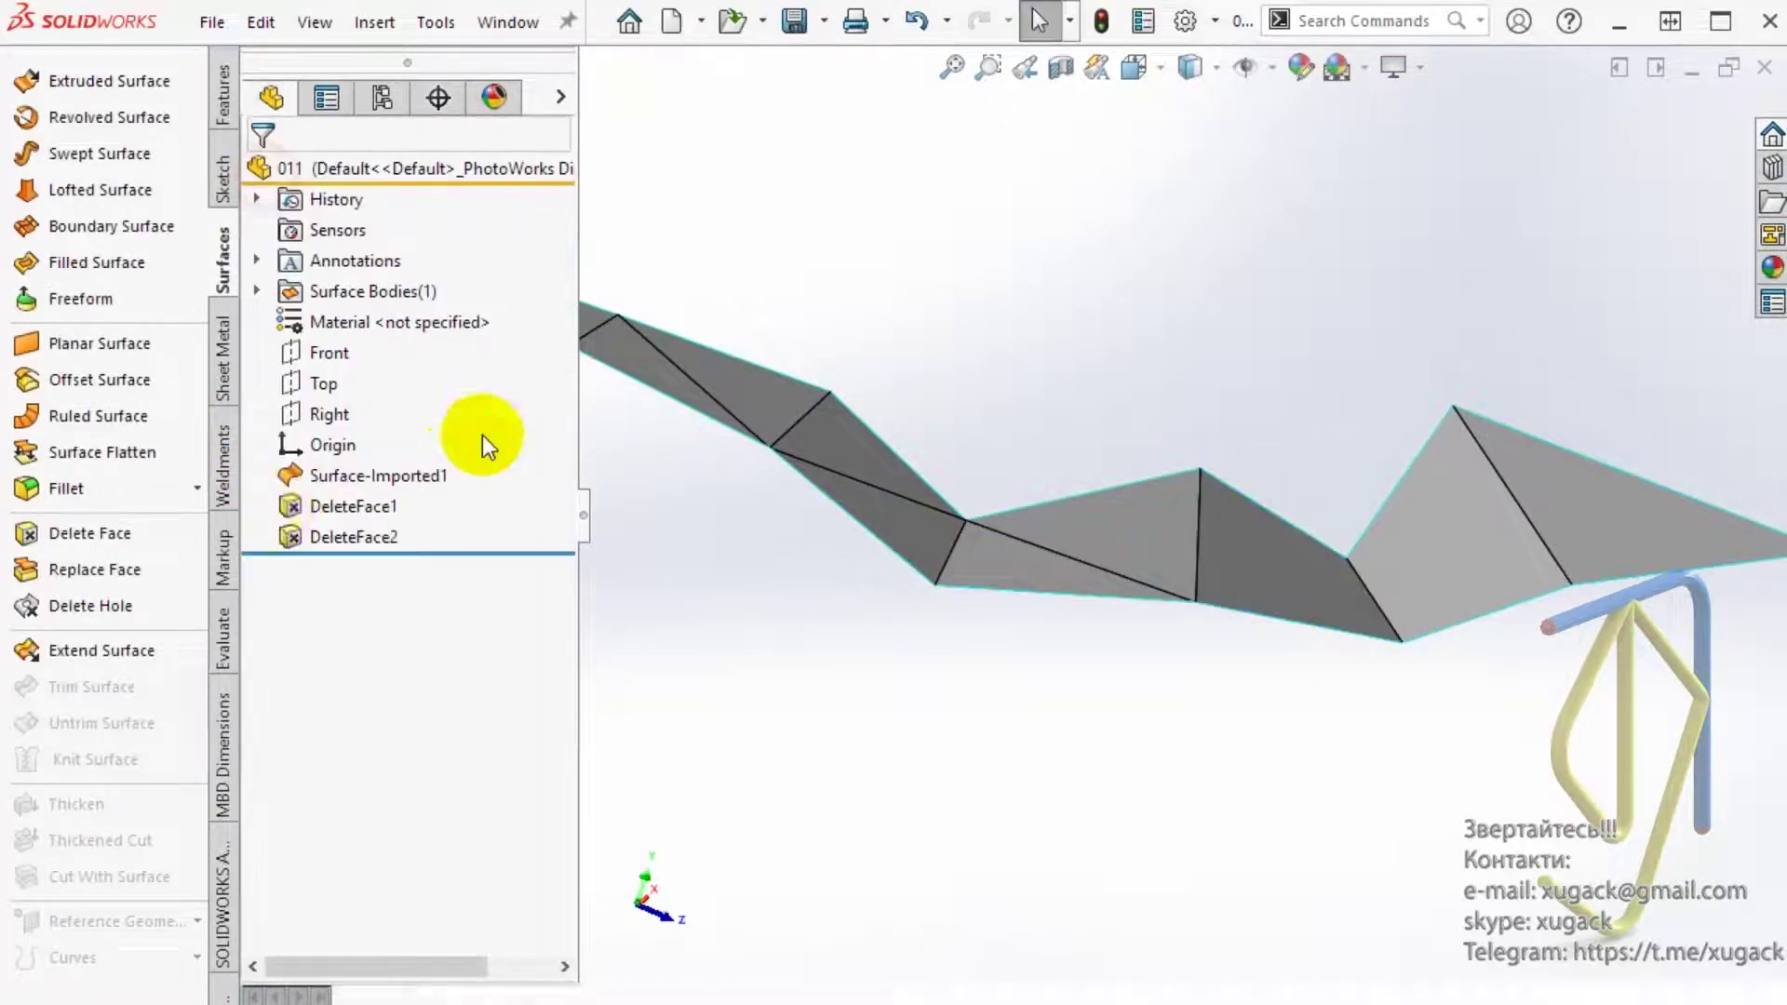
left_click(121, 540)
left_click(1092, 535)
left_click(974, 564)
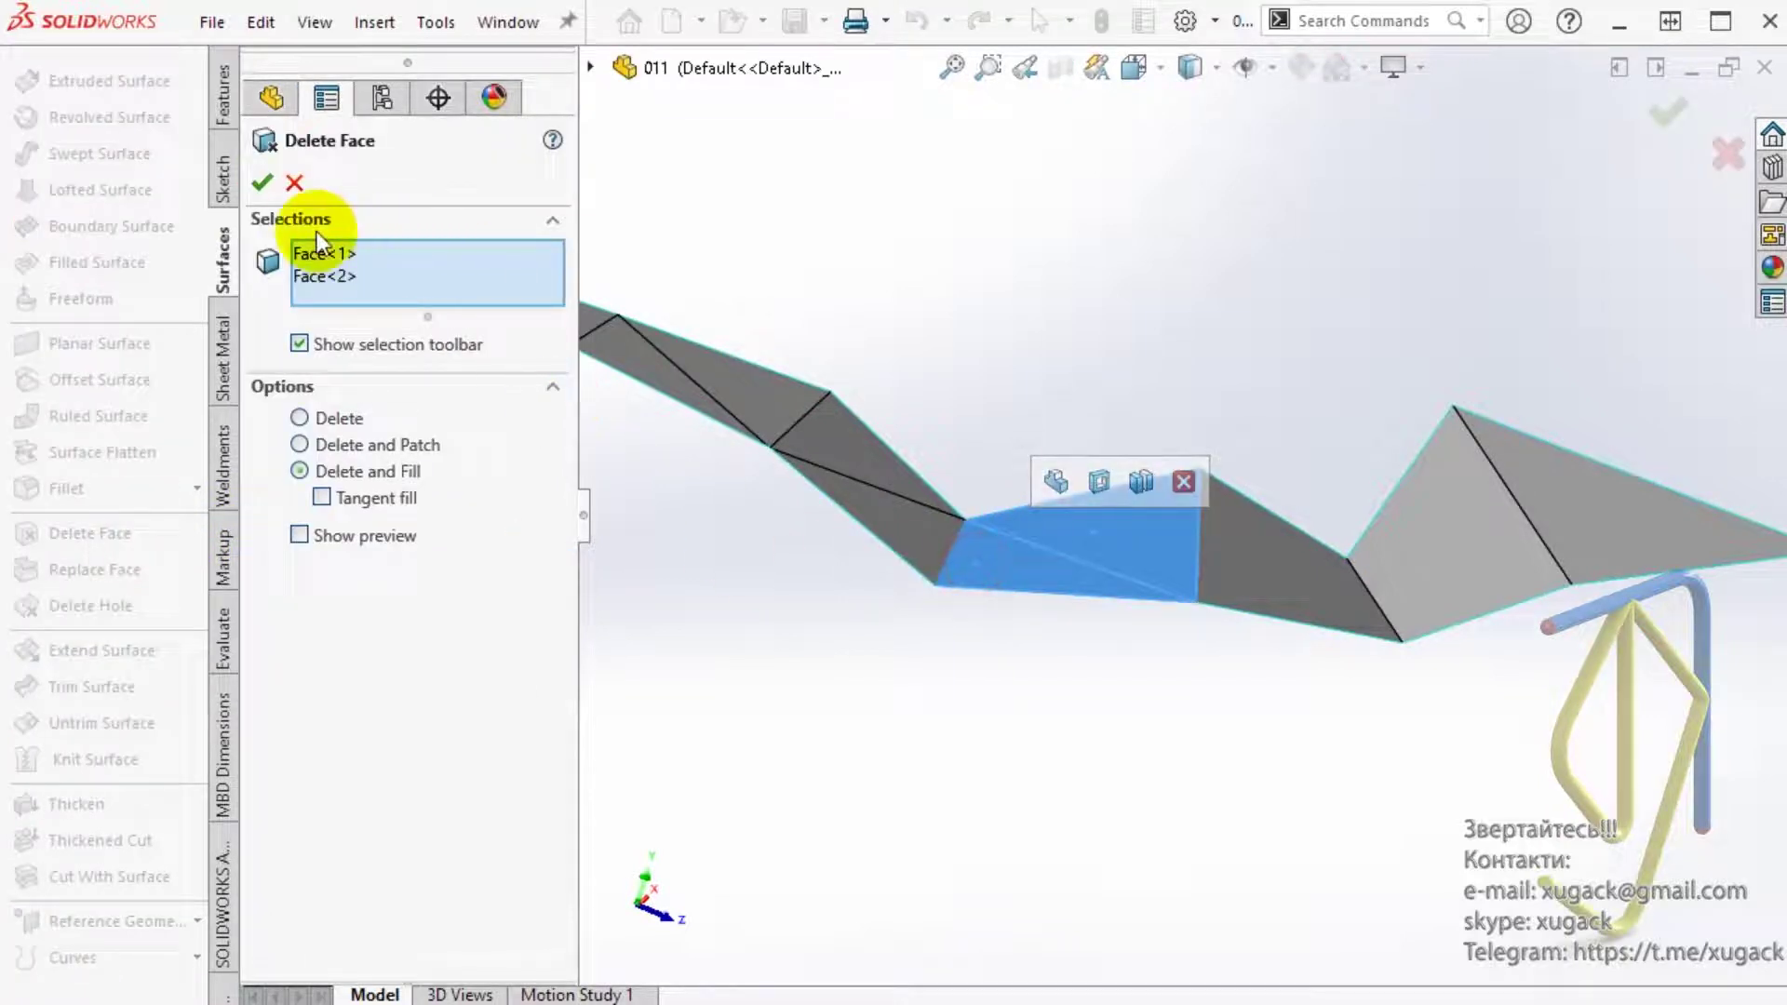
left_click(265, 184)
Step: Fill the fourth triangle pair into a single face
scroll(1029, 461, "up", 3)
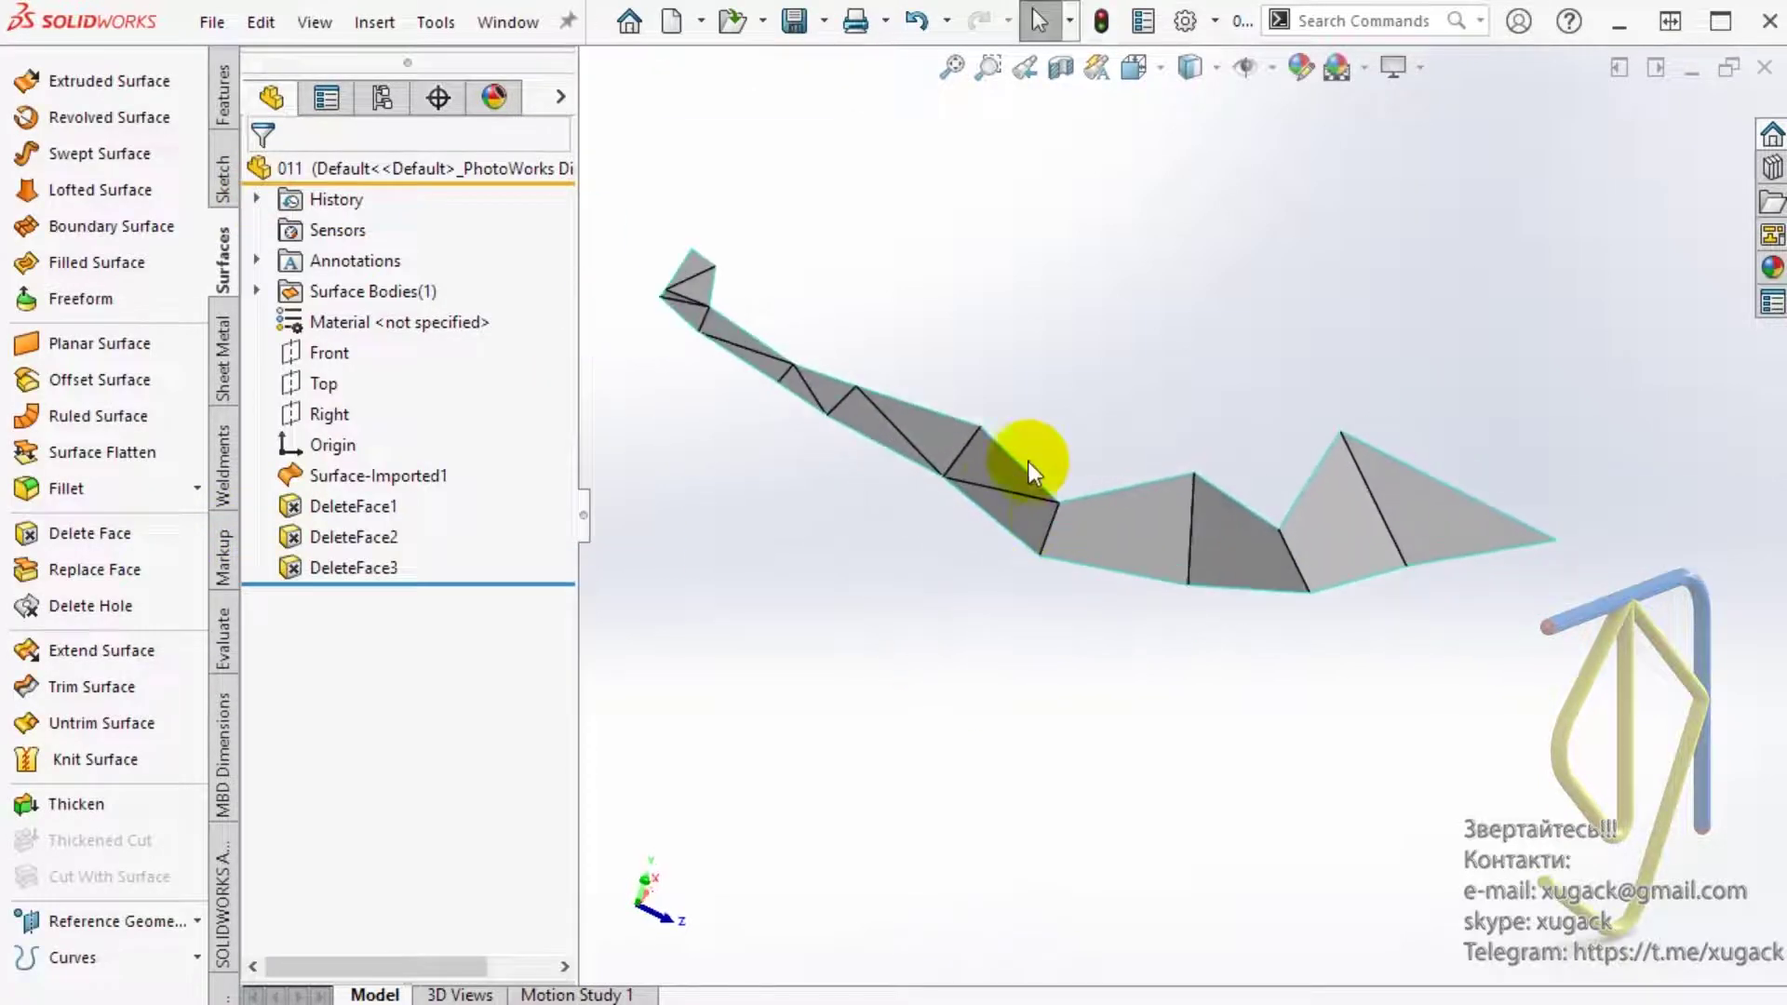
scroll(1041, 590, "down", 5)
left_click(84, 533)
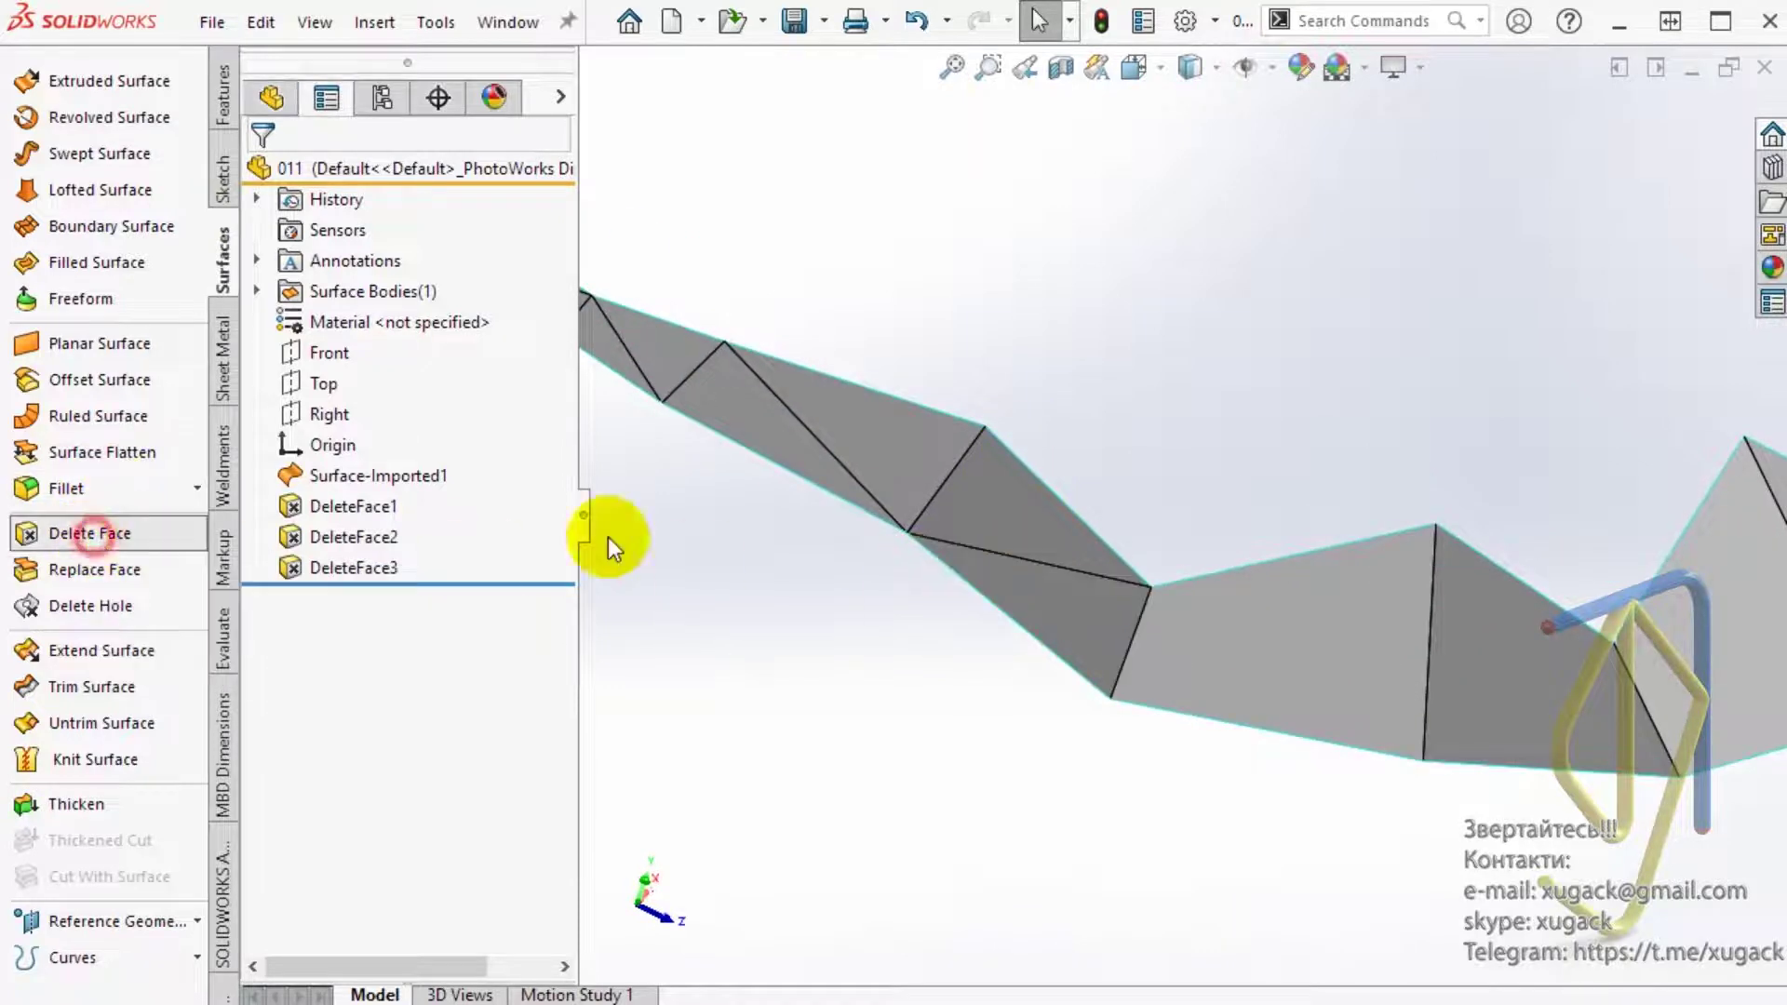
left_click(1001, 510)
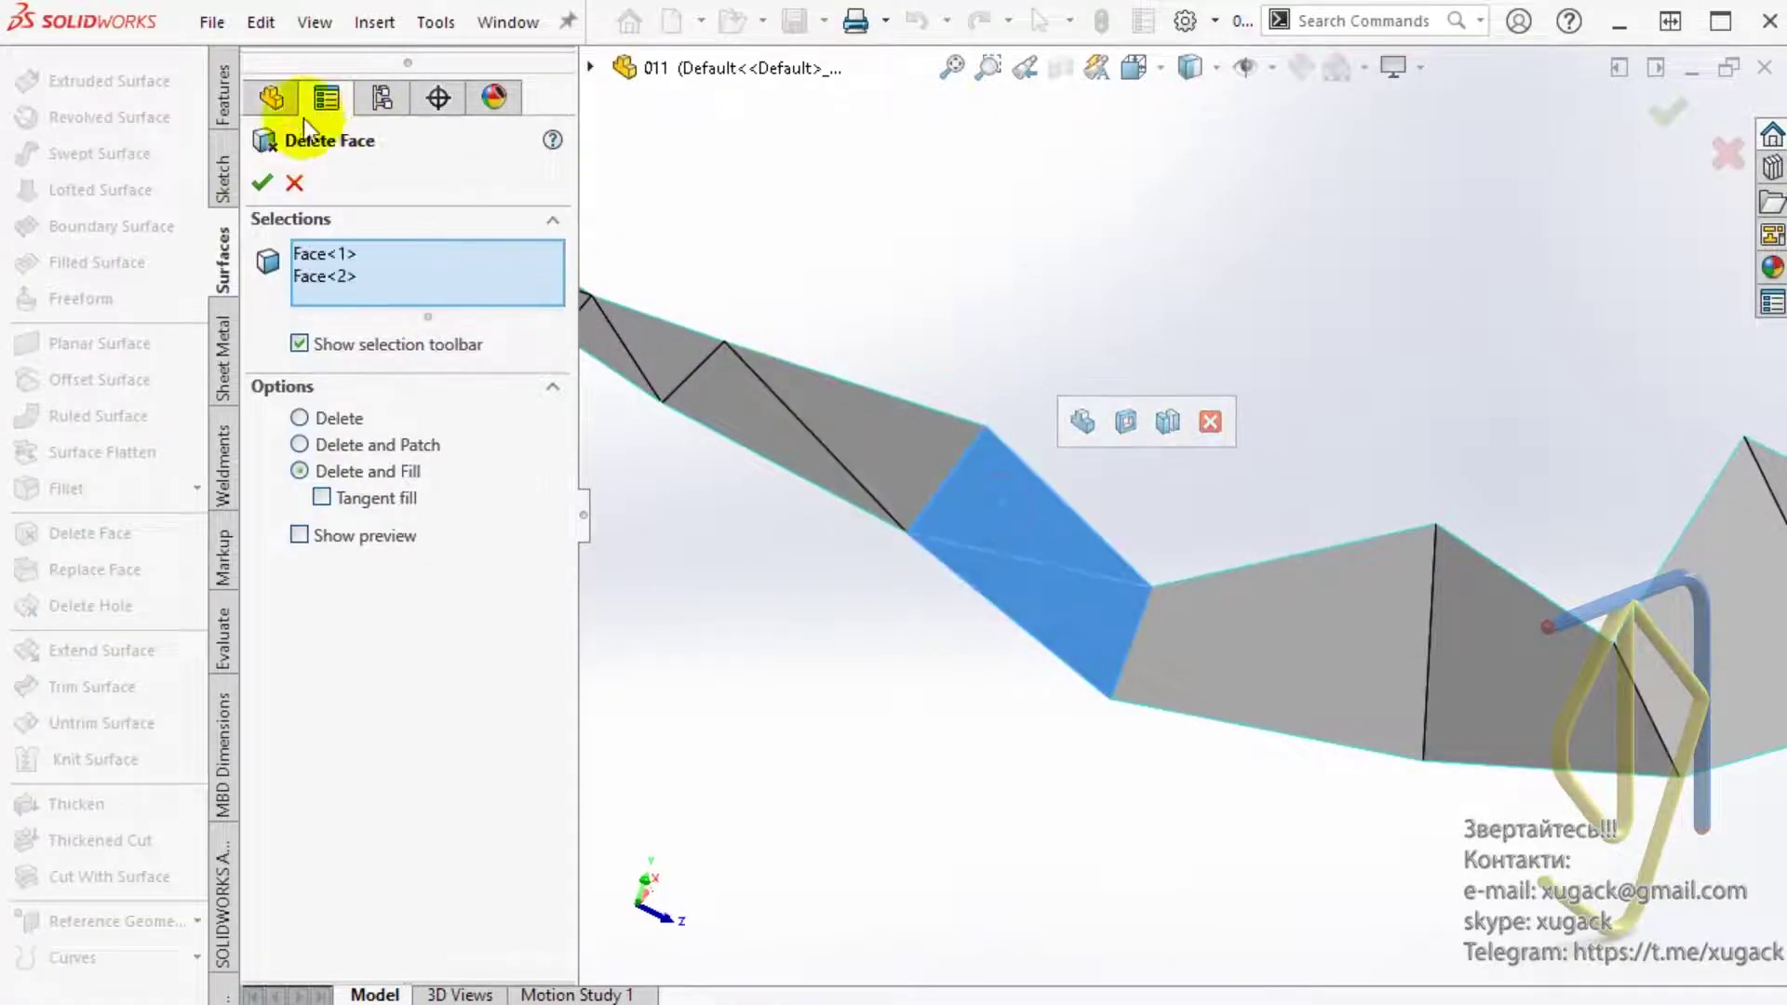
left_click(264, 185)
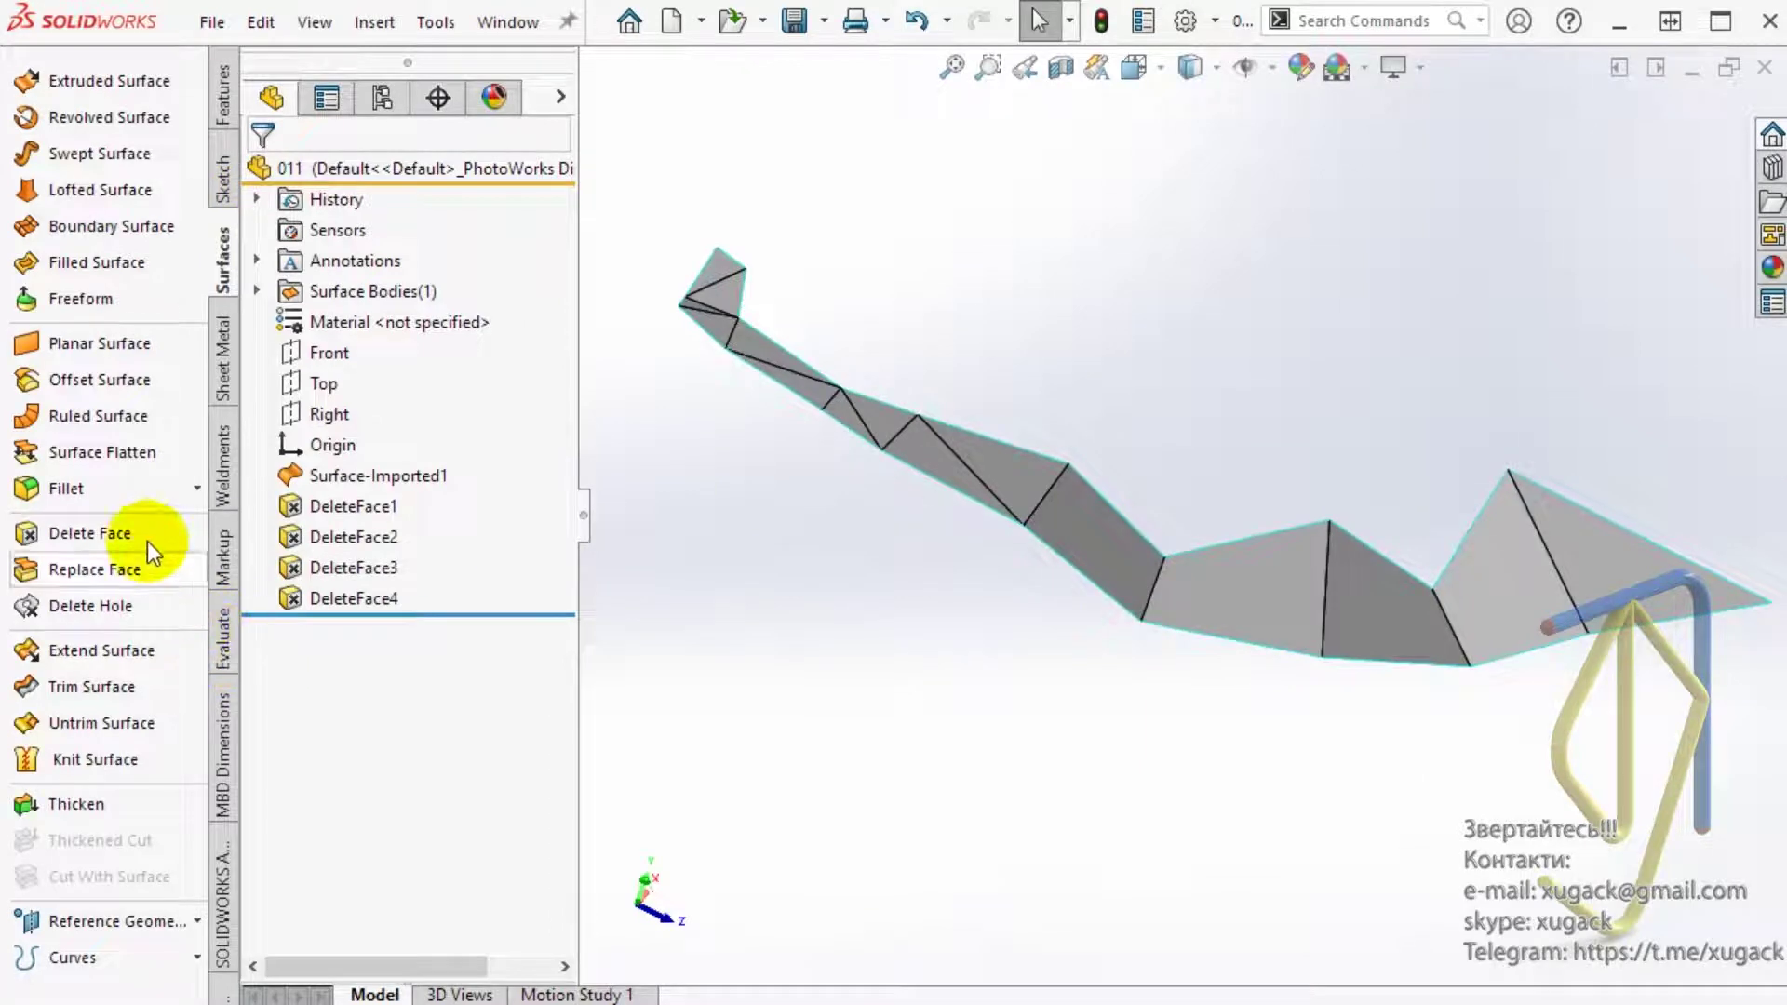
Step: Merge the fifth and sixth triangle pairs into single filled faces
left_click(140, 533)
middle_click_drag(857, 578, 997, 507)
left_click(998, 508)
left_click(262, 185)
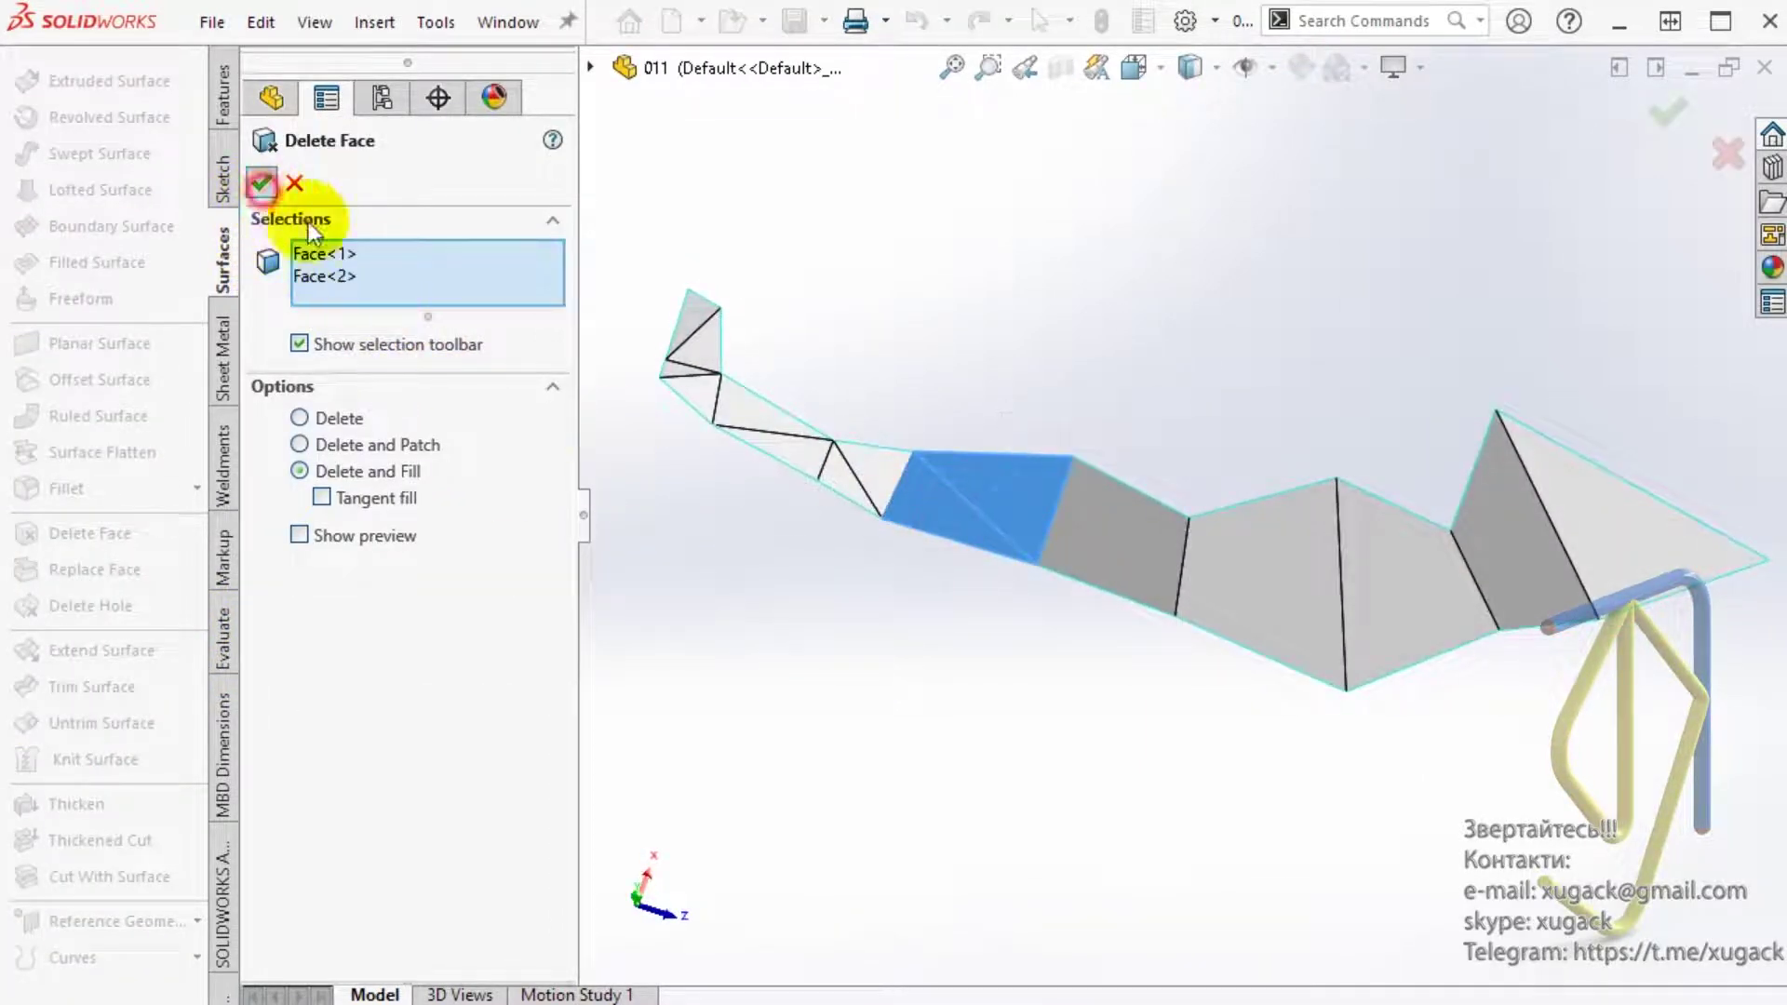
mouse_move(789, 563)
middle_mouse_down()
mouse_move(742, 419)
mouse_move(799, 507)
middle_mouse_up()
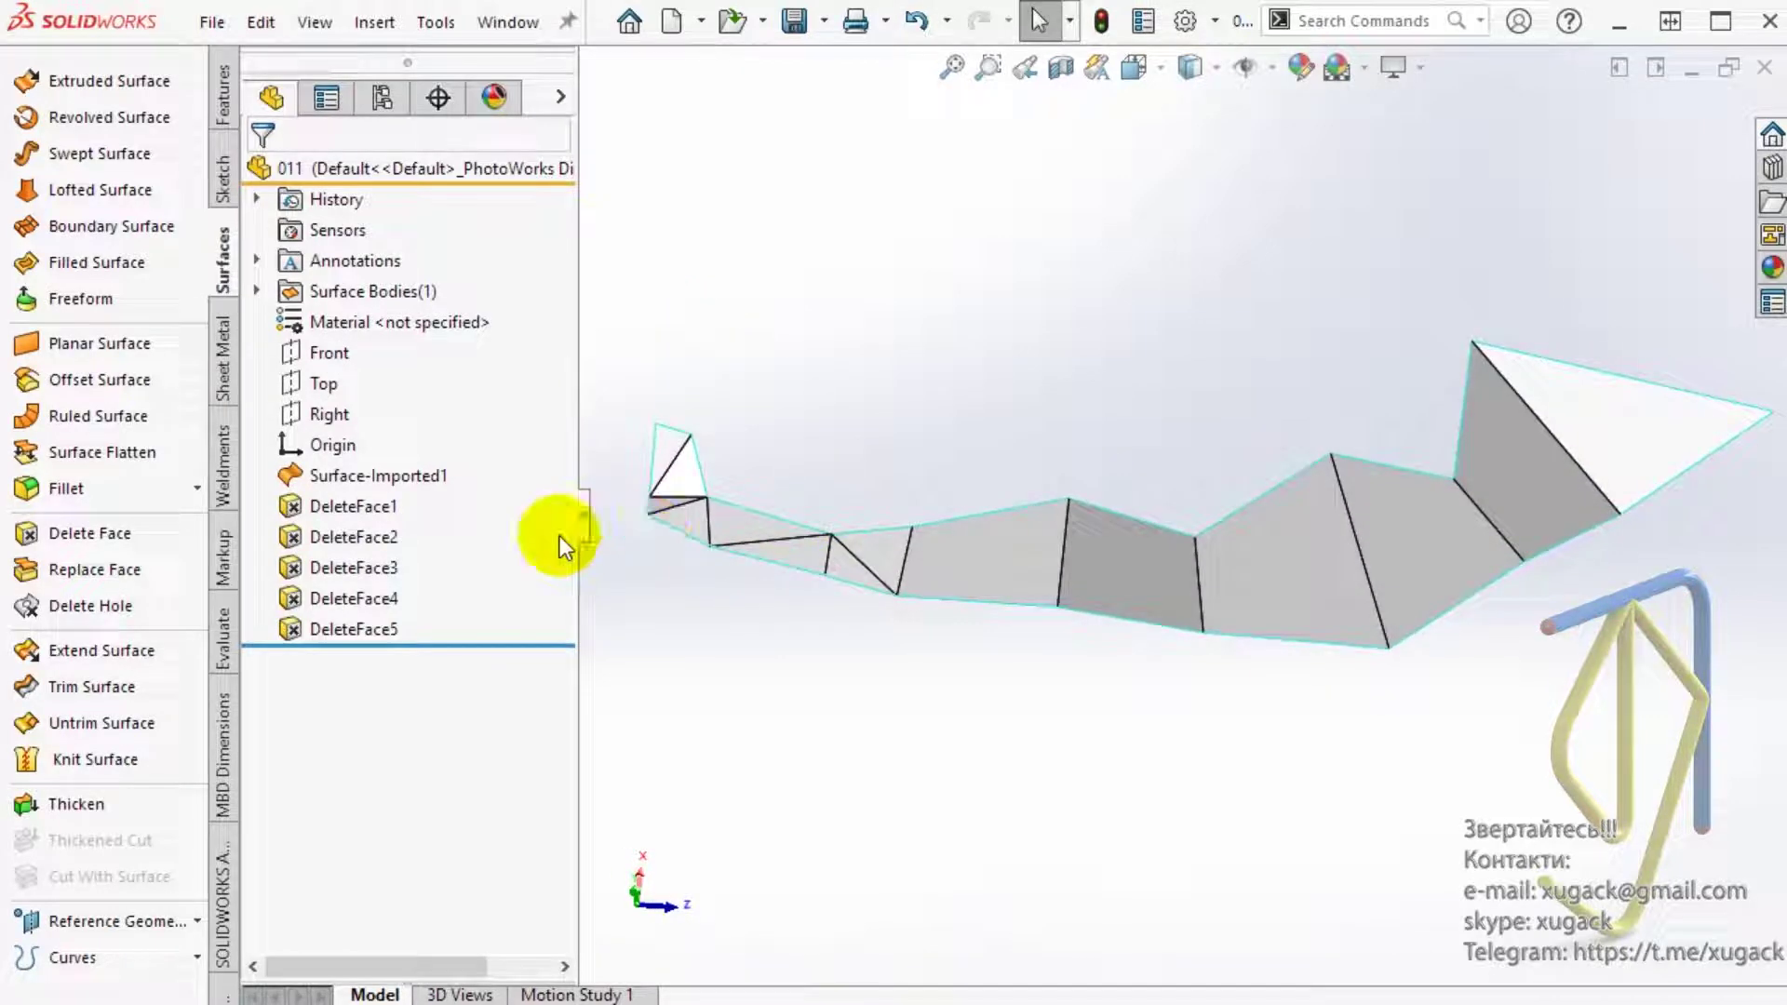
left_click(142, 530)
scroll(879, 551, "down", 3)
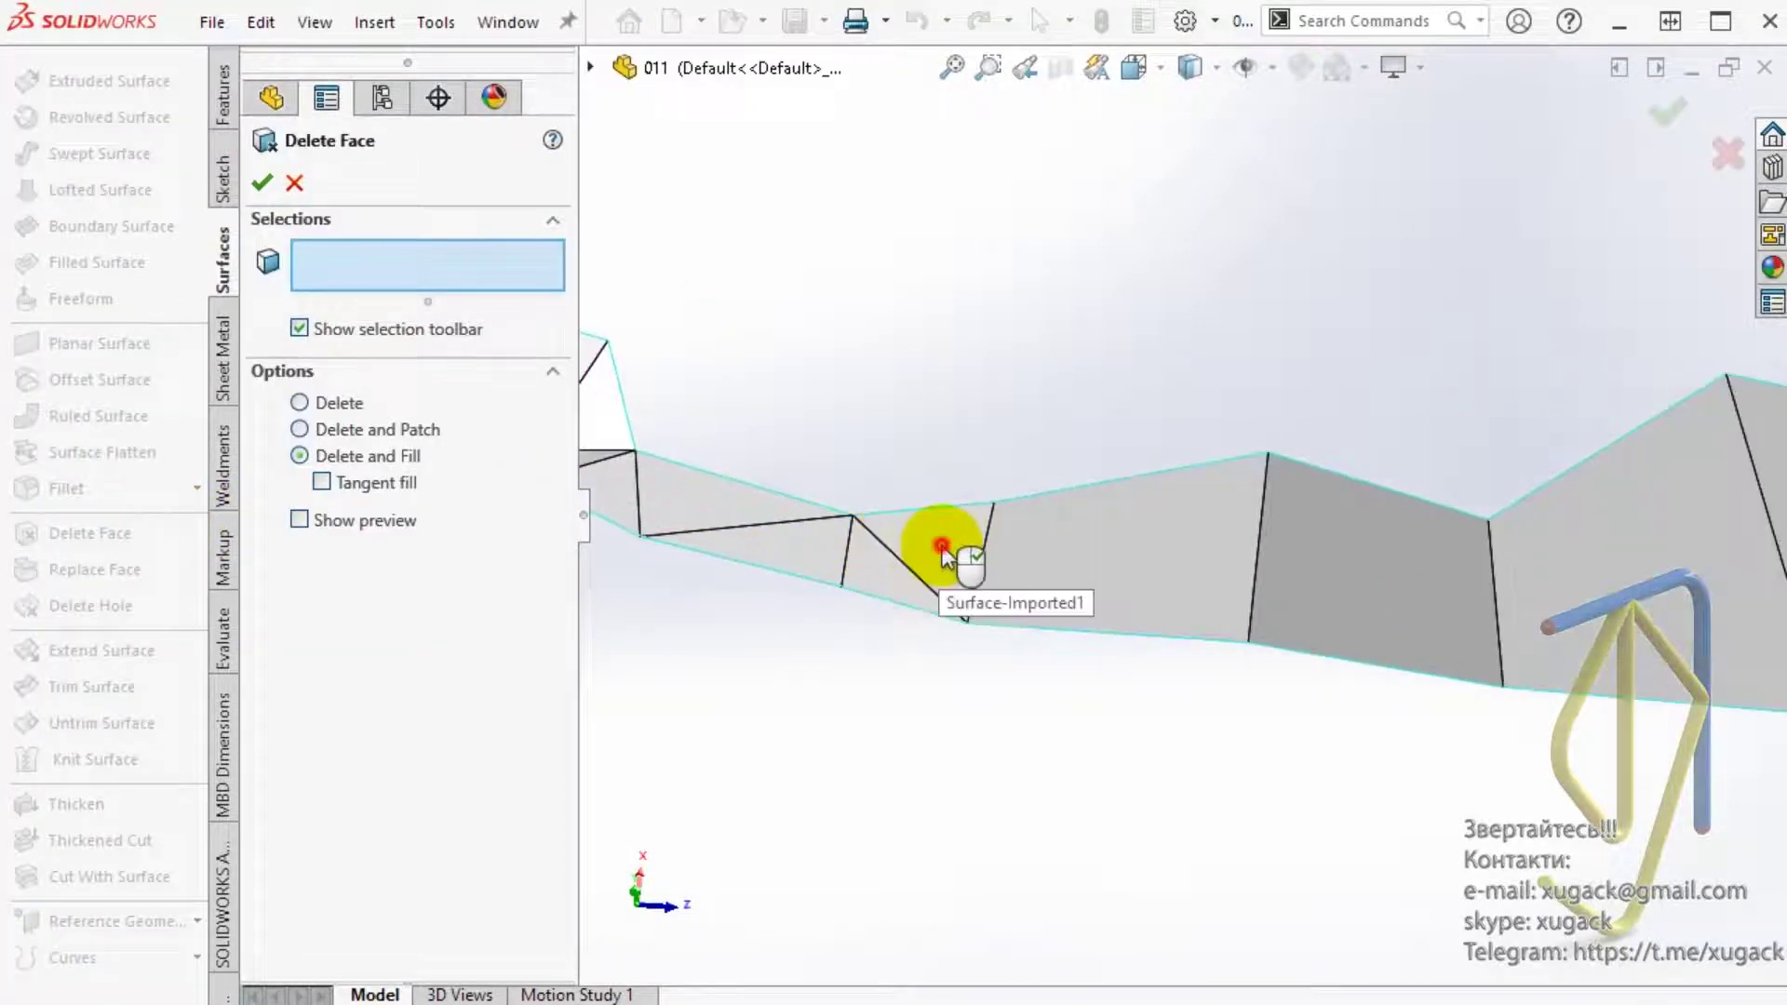
left_click(935, 563)
left_click(884, 584)
left_click(263, 185)
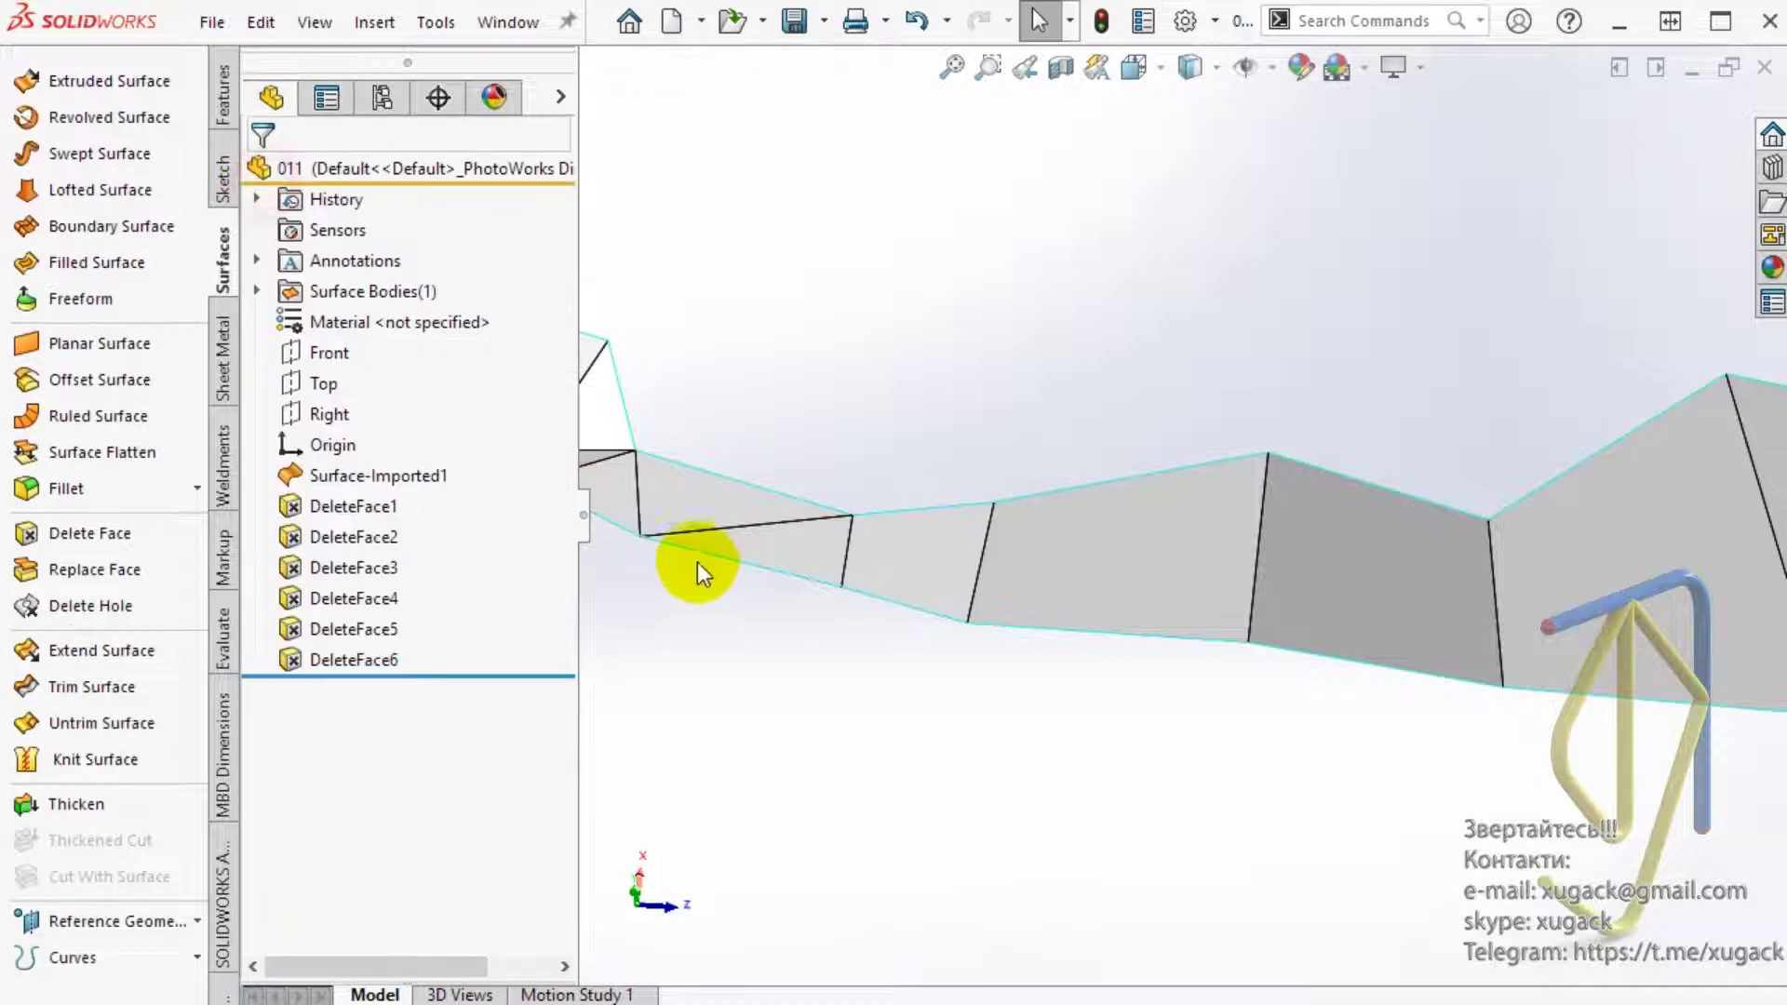
Step: Try filling a seventh triangle pair, abandon it, and select the small flat face
left_click(91, 538)
left_click(780, 542)
left_click(741, 508)
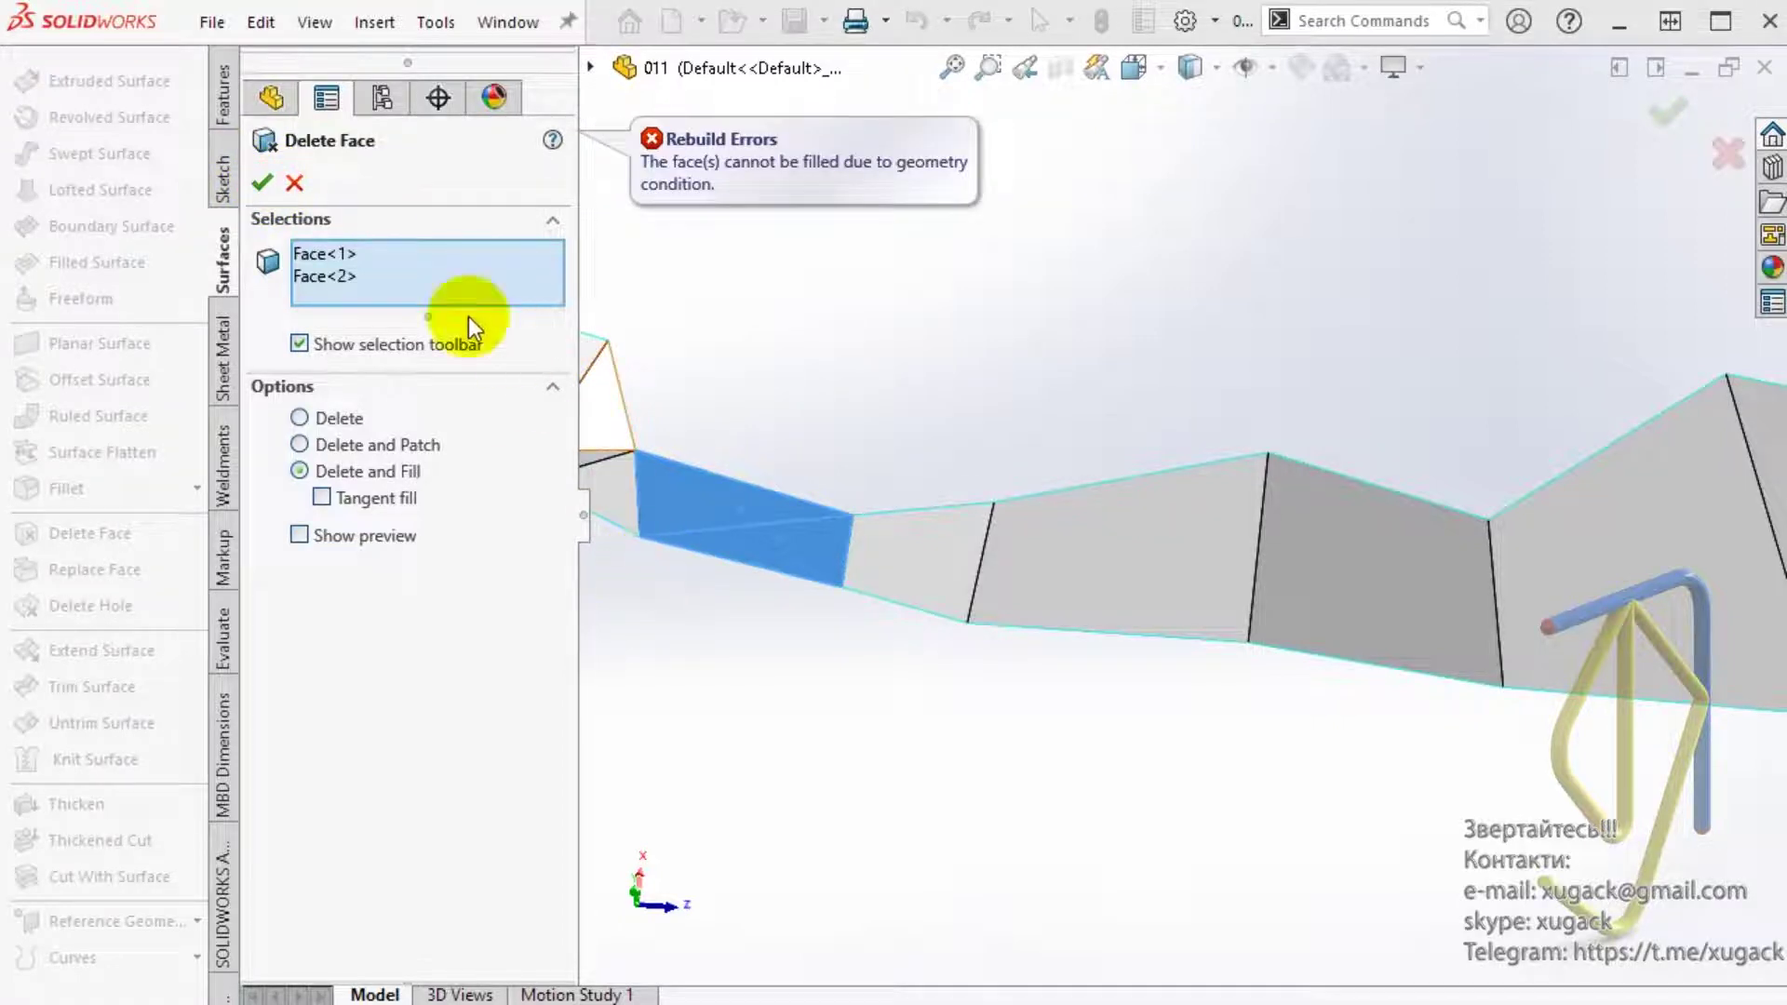
left_click(295, 184)
mouse_move(923, 730)
middle_mouse_down()
mouse_move(910, 587)
mouse_move(1037, 499)
mouse_move(885, 666)
mouse_move(979, 741)
middle_mouse_up()
left_click(1003, 551)
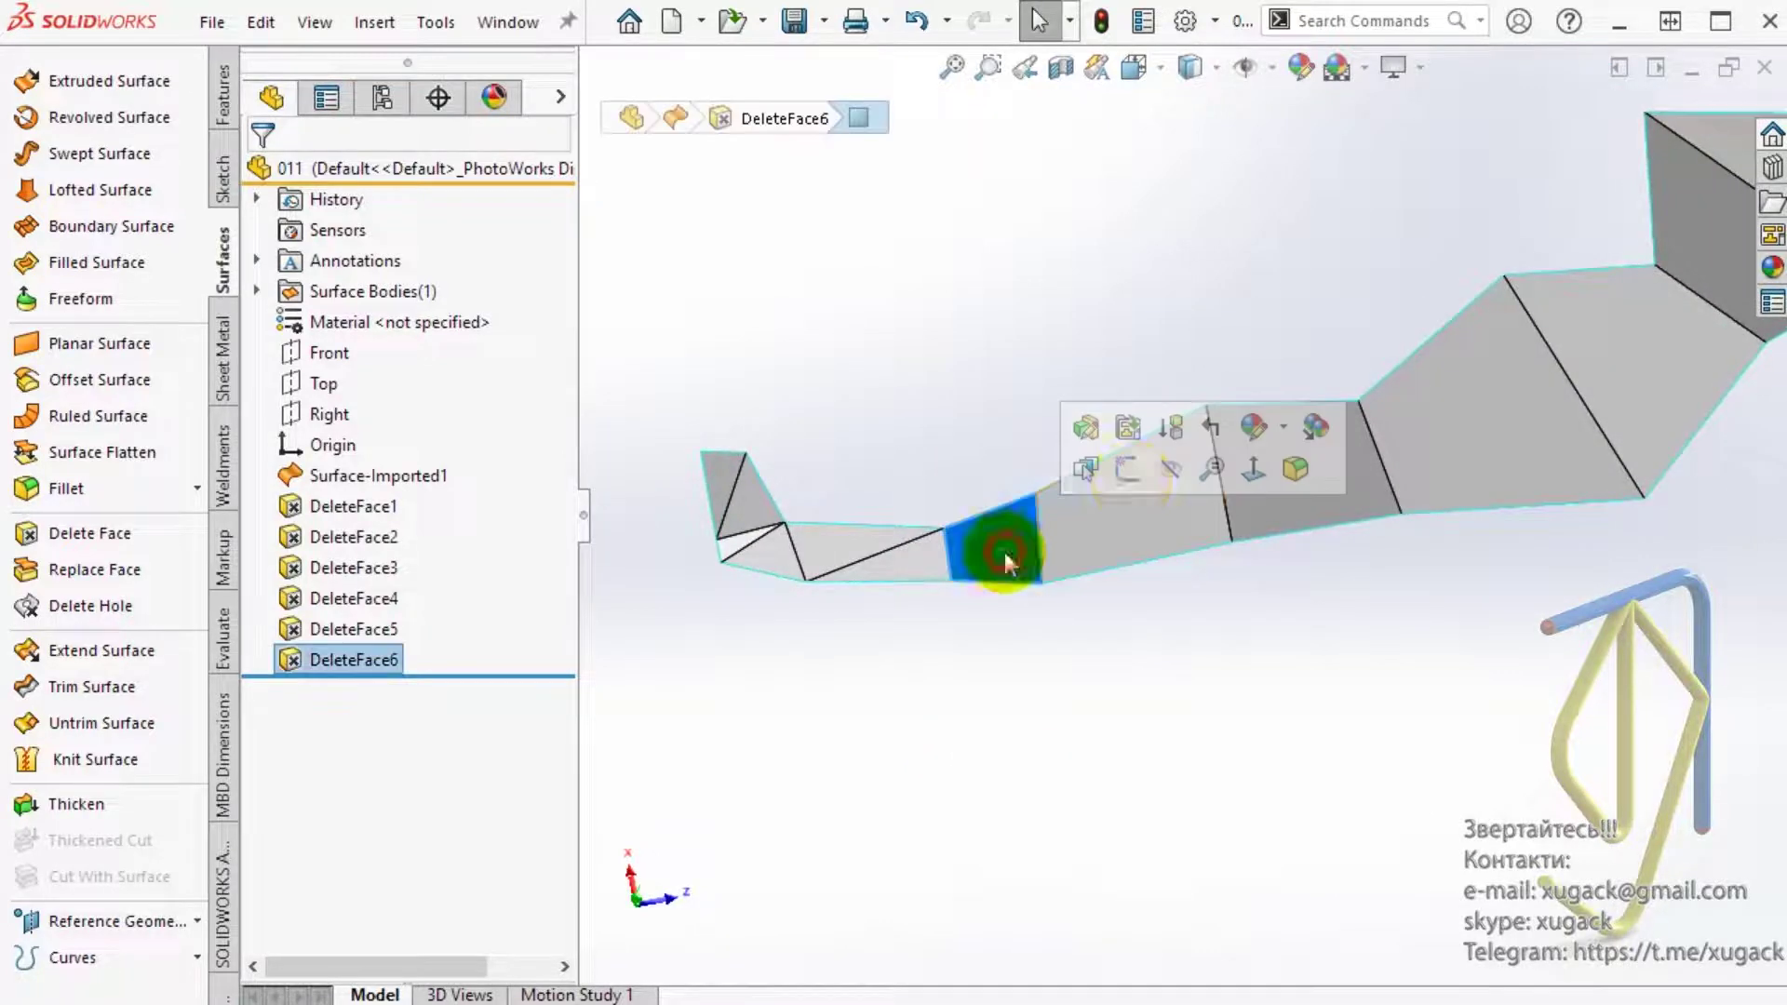
Step: Convert the edges of the three faces near the left fold into Sketch1, then exit the sketch
left_click(1141, 469)
left_click(819, 786)
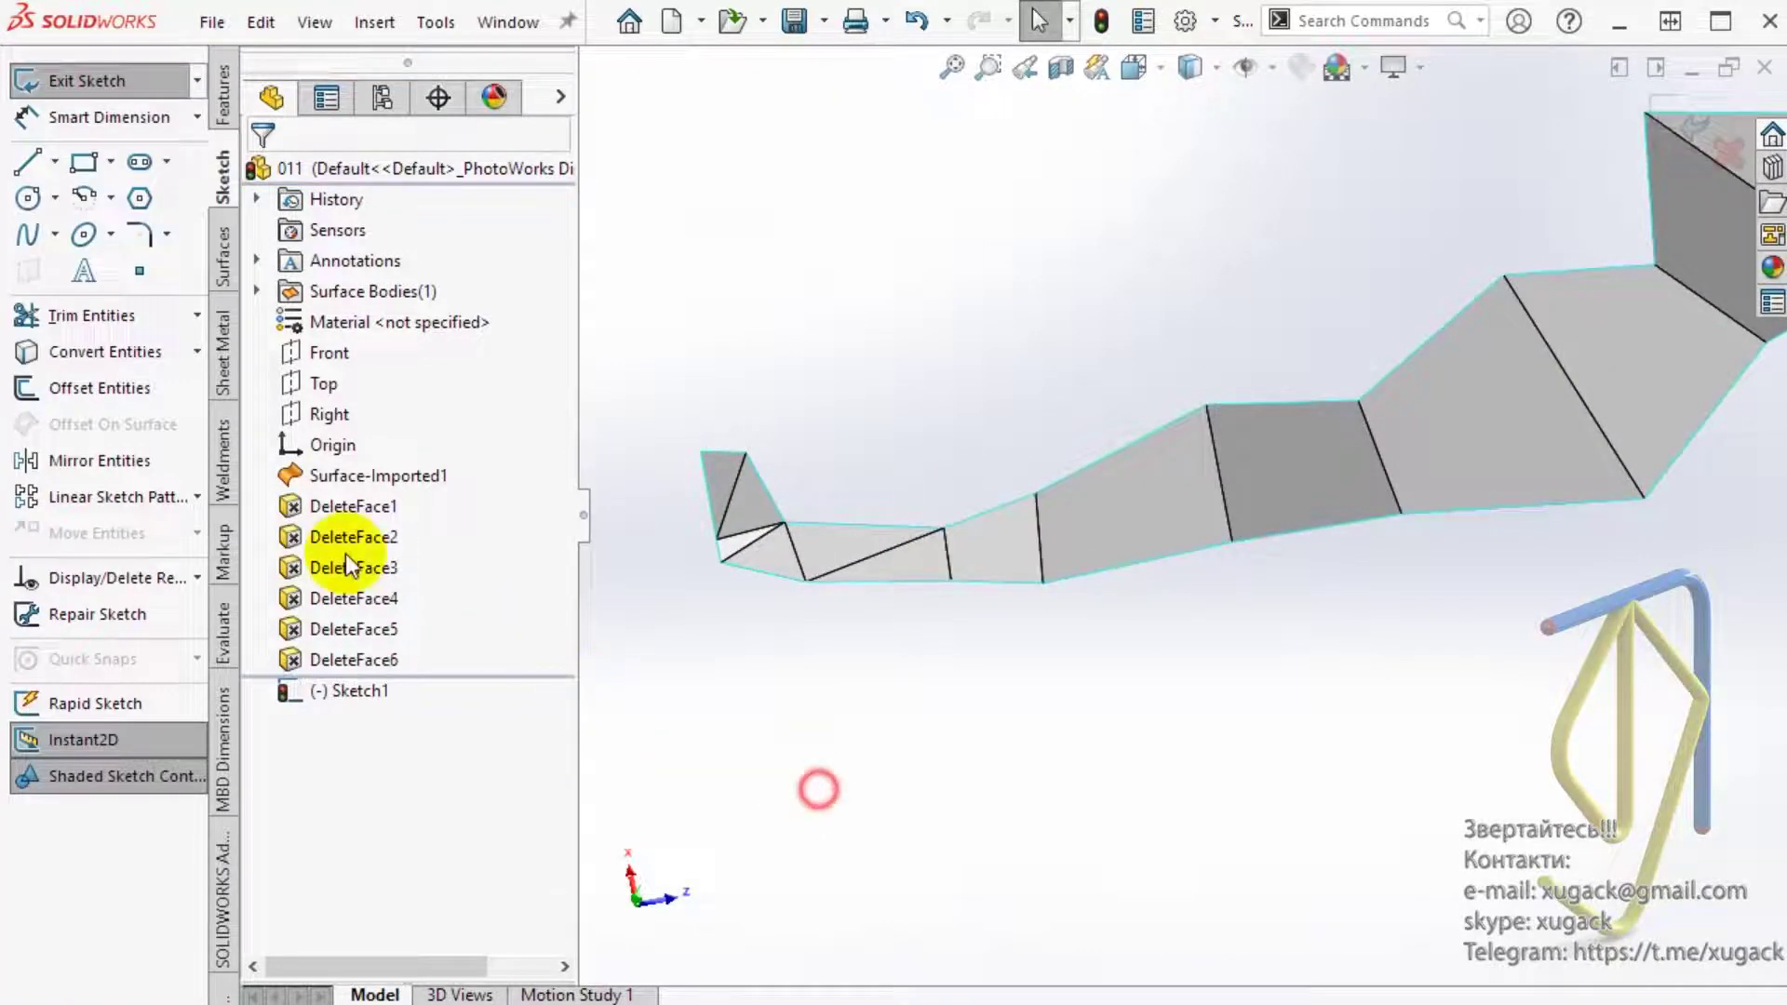
left_click(131, 351)
scroll(884, 559, "down", 5)
left_click(819, 431)
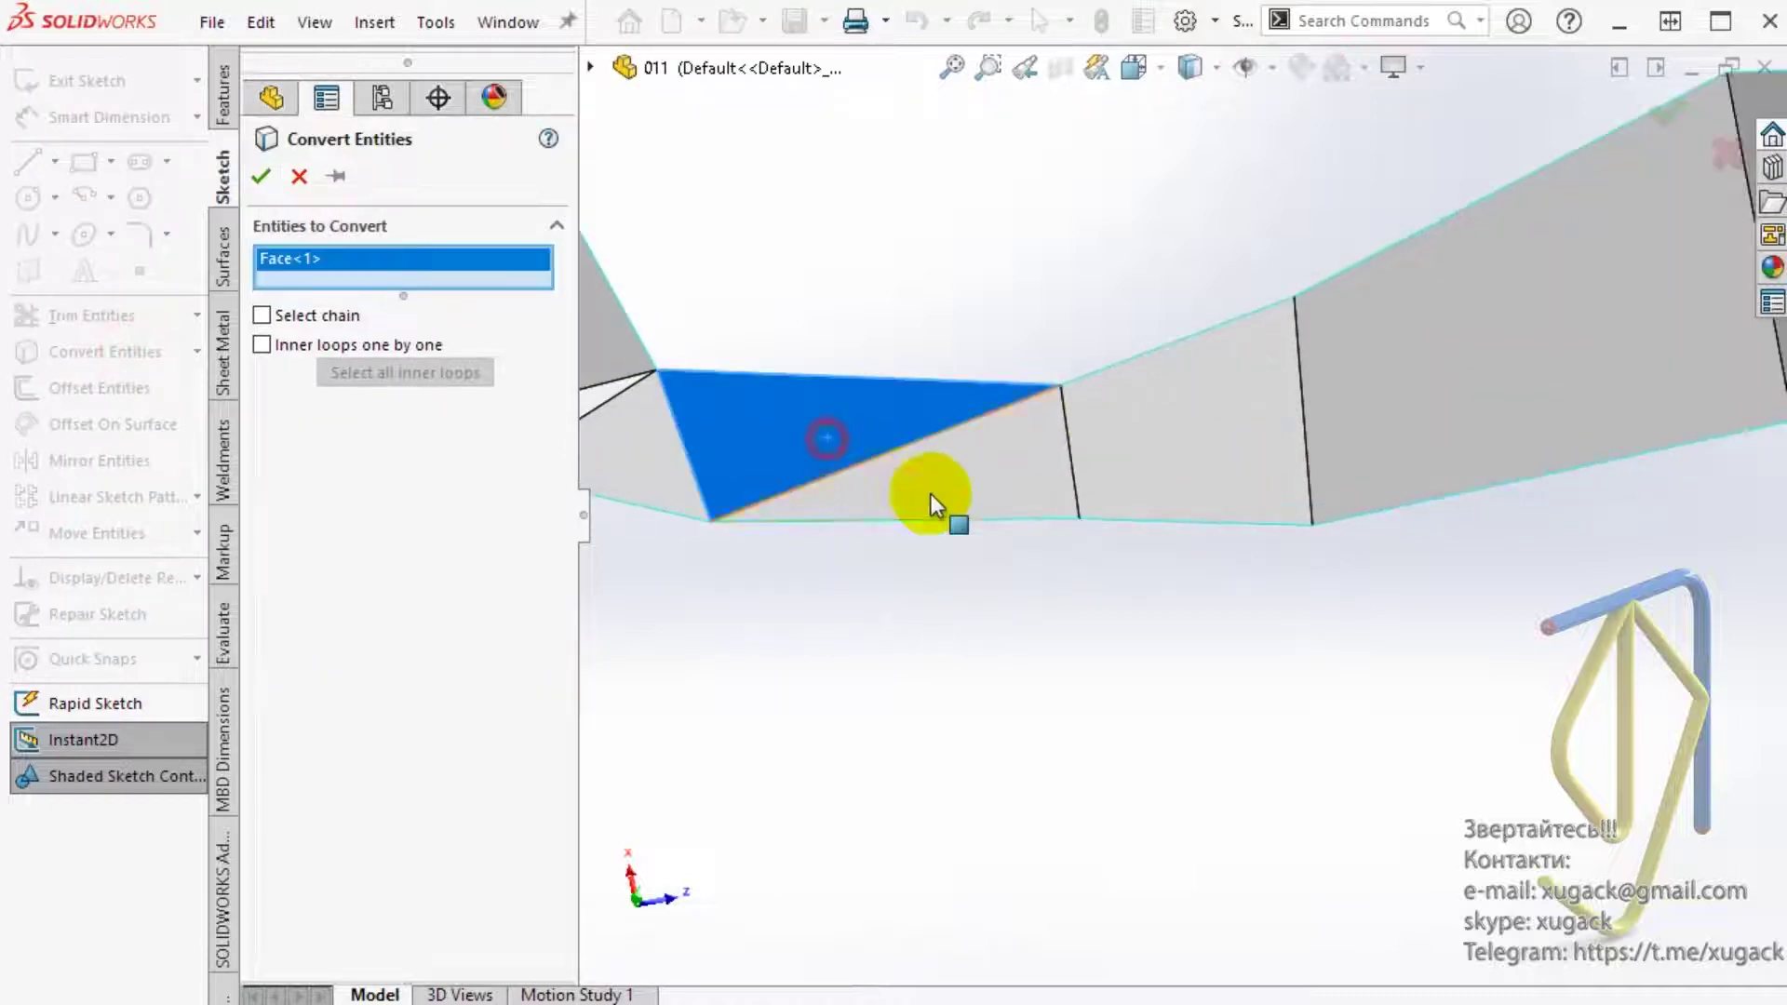
left_click(930, 493)
left_click(1137, 465)
left_click(262, 179)
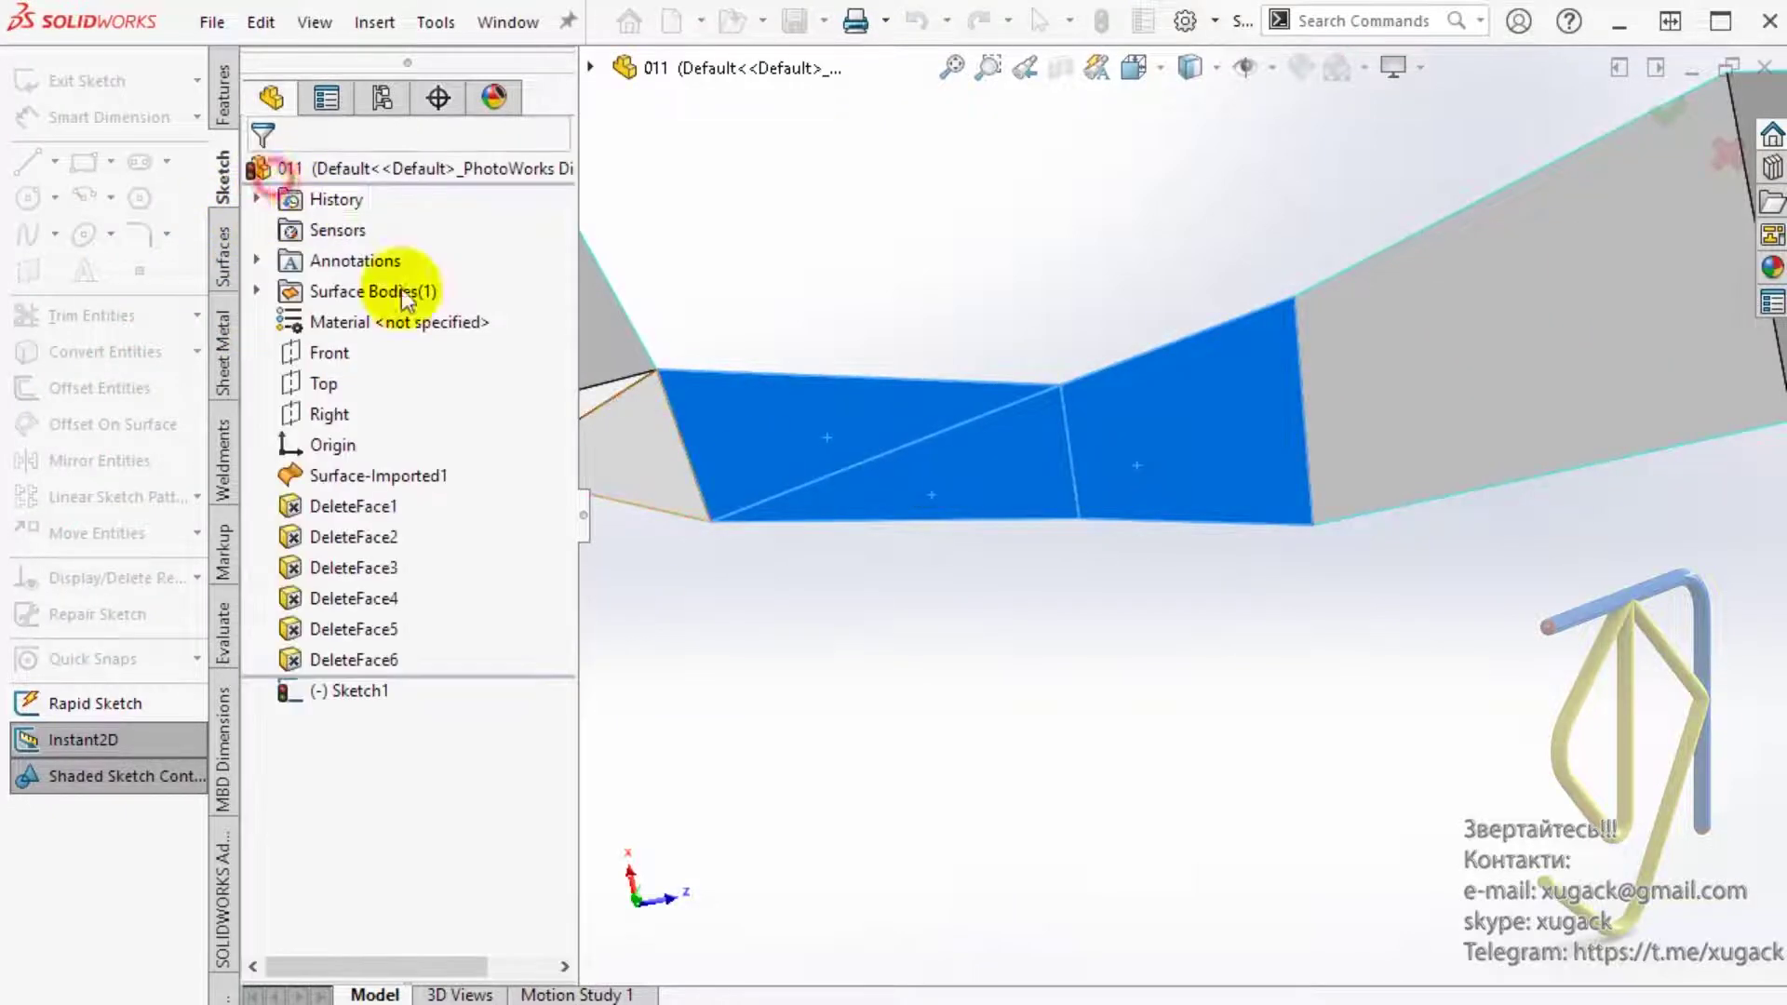
mouse_move(1020, 674)
middle_mouse_down()
mouse_move(999, 393)
mouse_move(1017, 638)
mouse_move(968, 550)
mouse_move(998, 616)
middle_mouse_up()
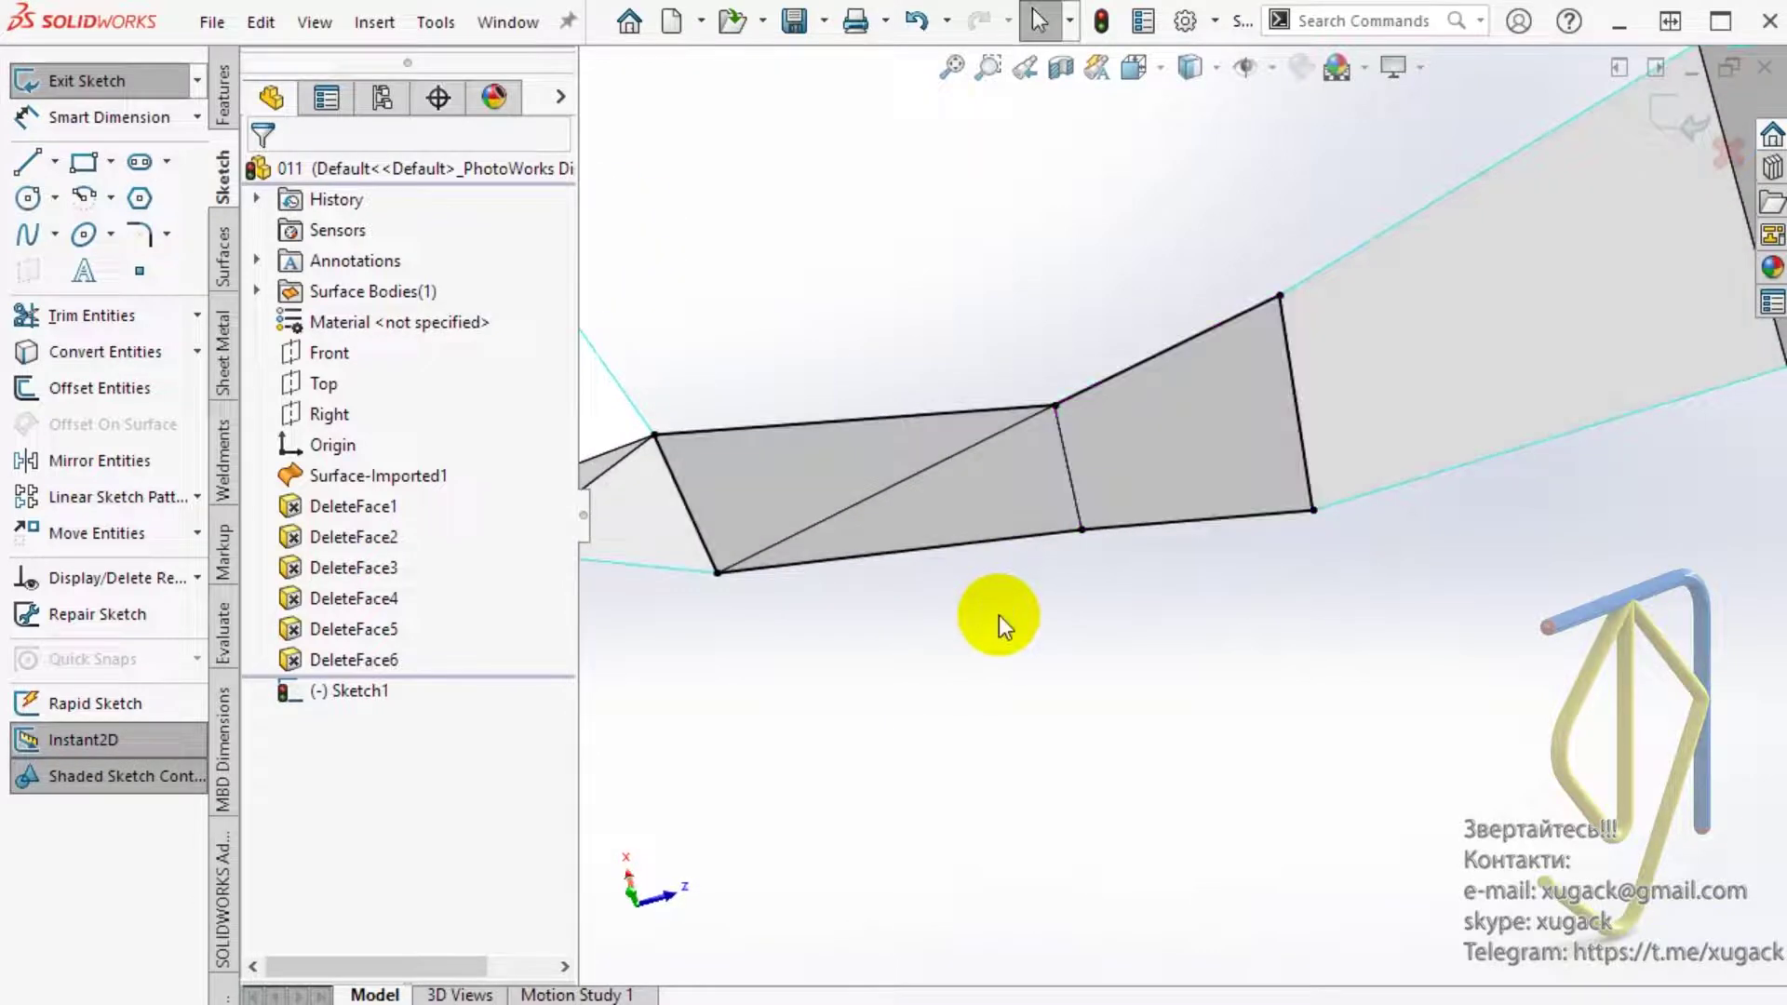
left_click(1671, 113)
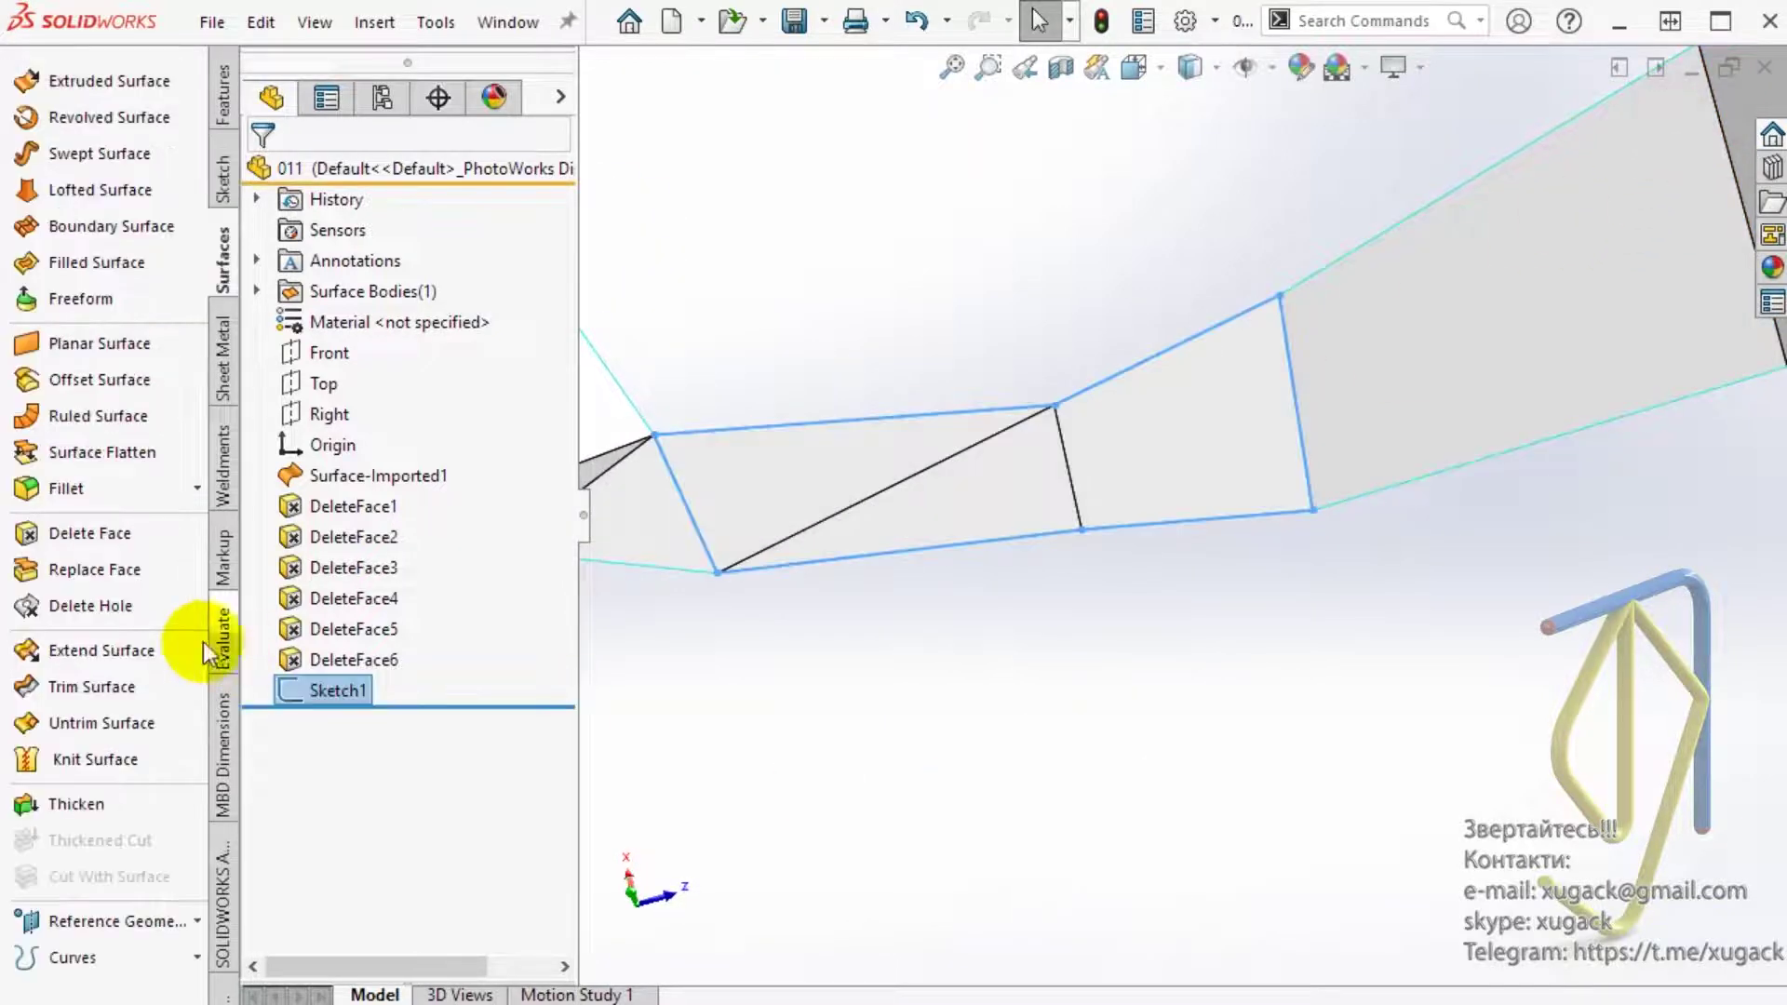
Step: Delete the three faceted faces without patching, and fill Sketch1 with a planar surface
left_click(115, 533)
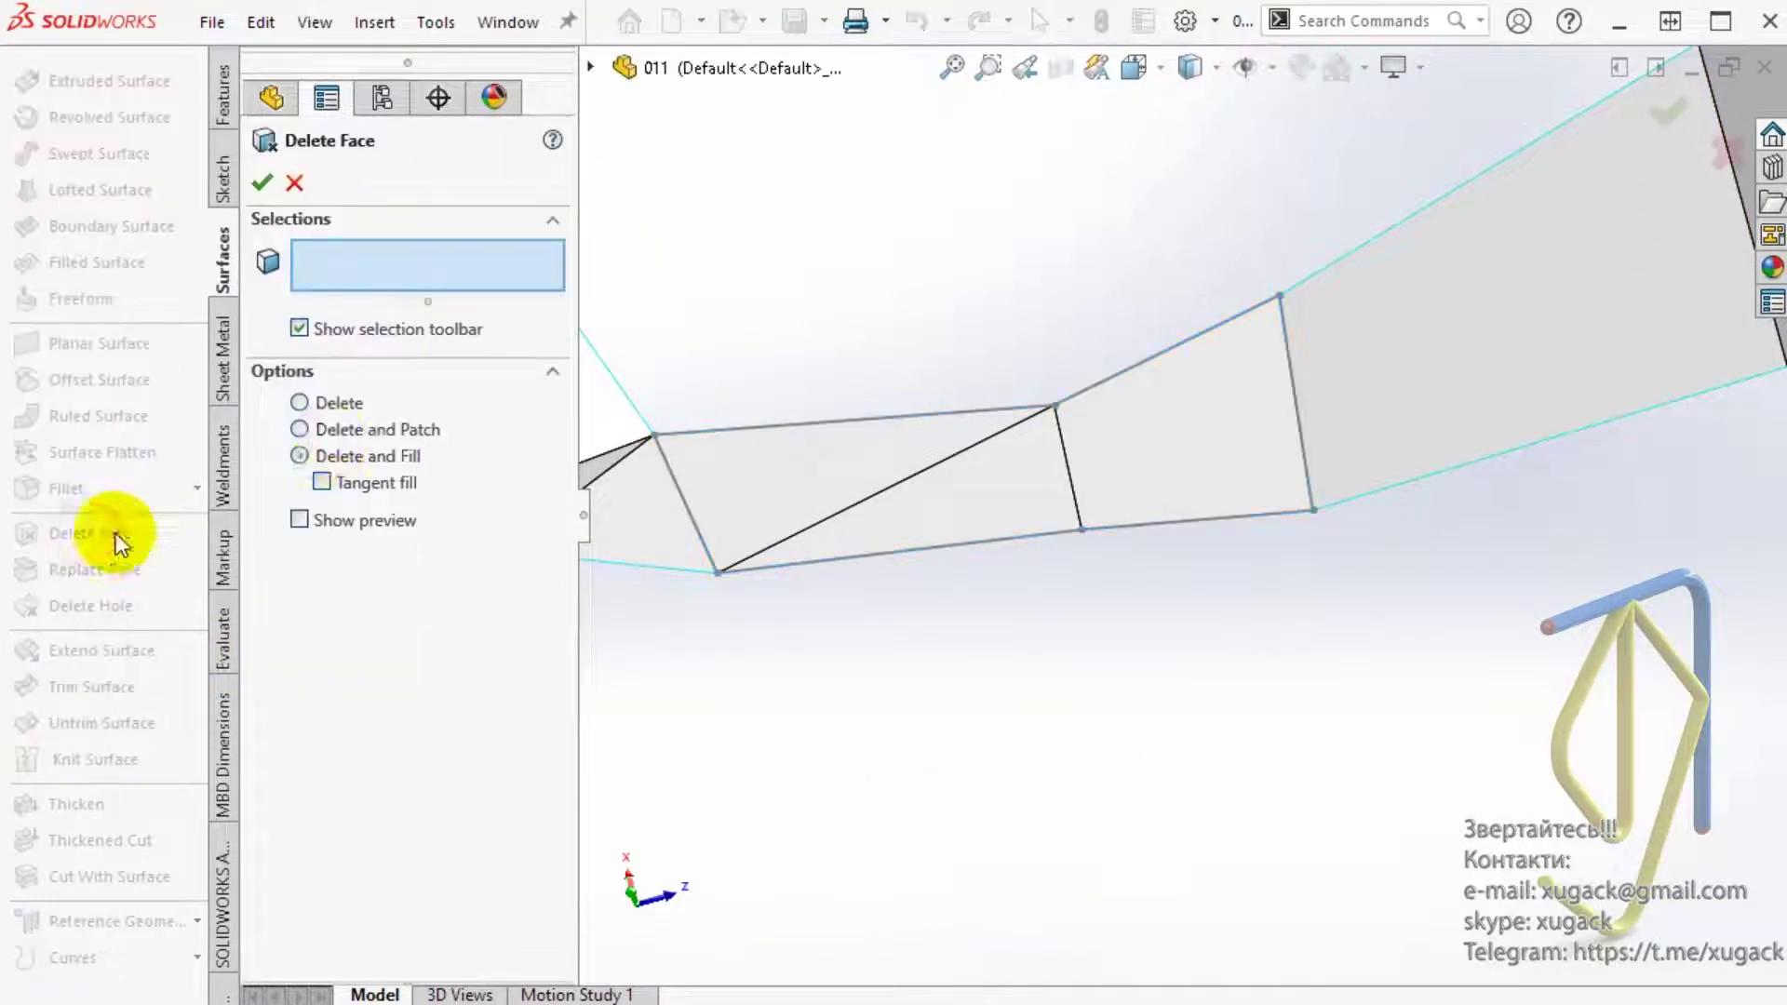
left_click(348, 402)
left_click(800, 467)
left_click(909, 507)
left_click(1098, 479)
left_click(261, 182)
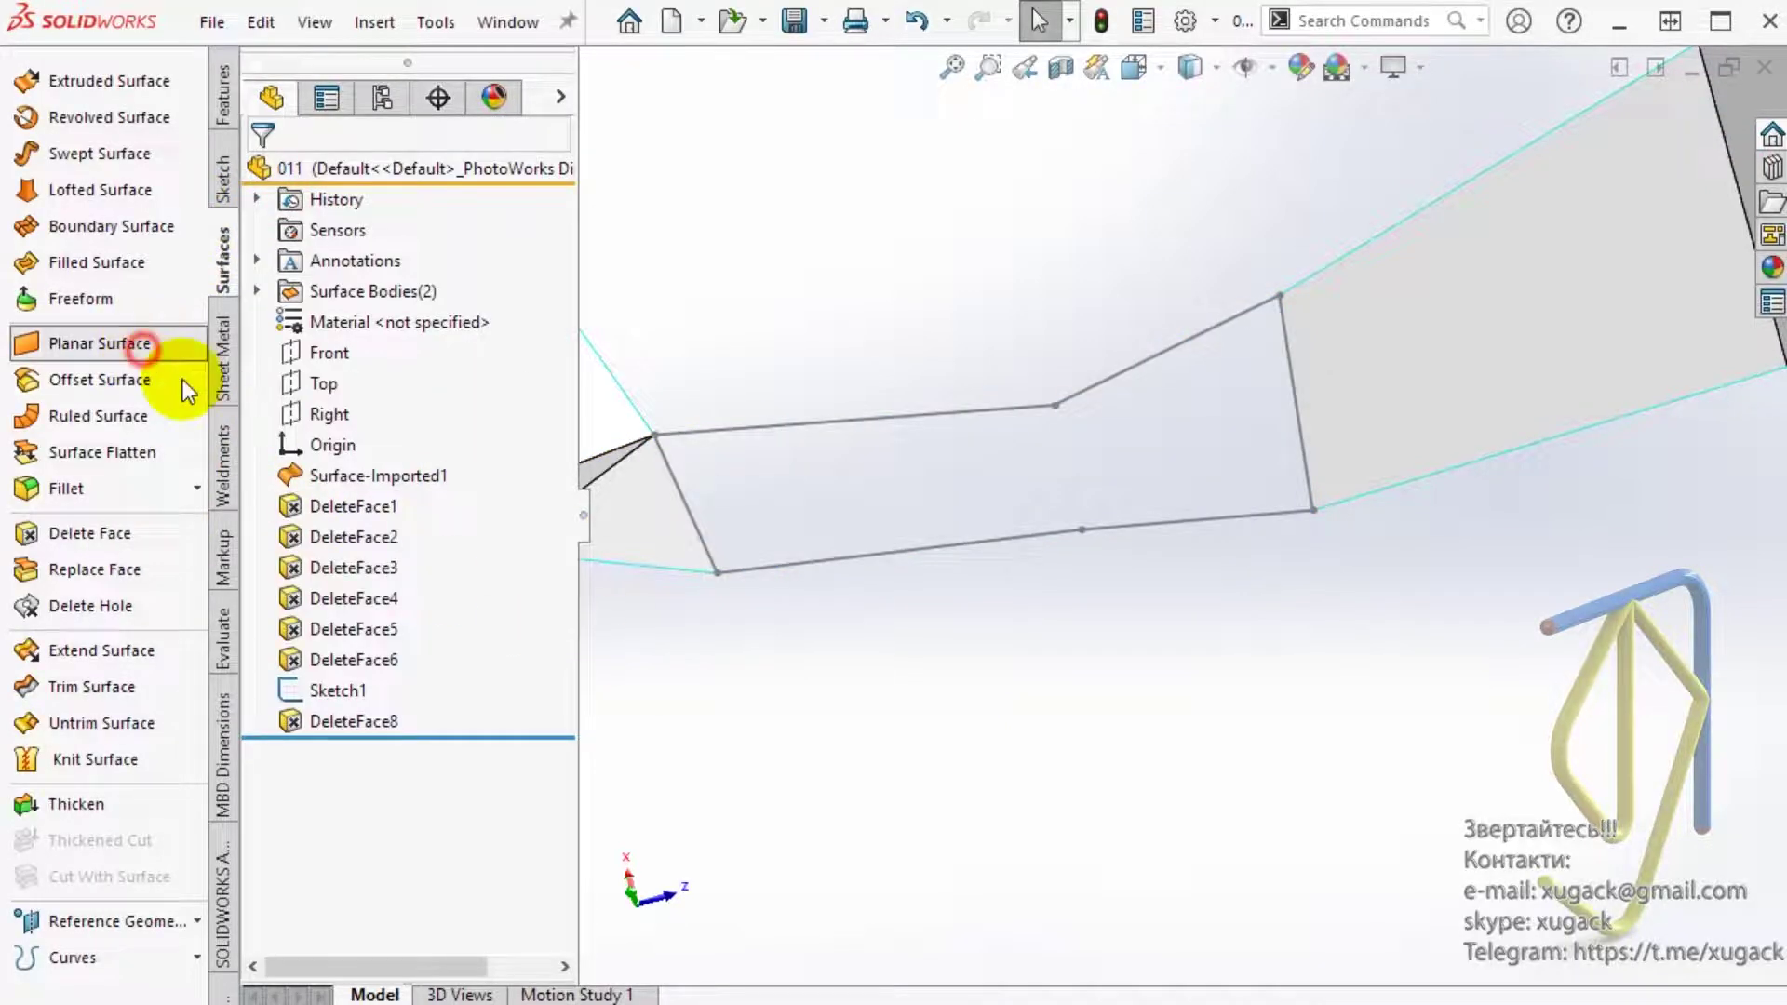
left_click(800, 568)
right_click(800, 570)
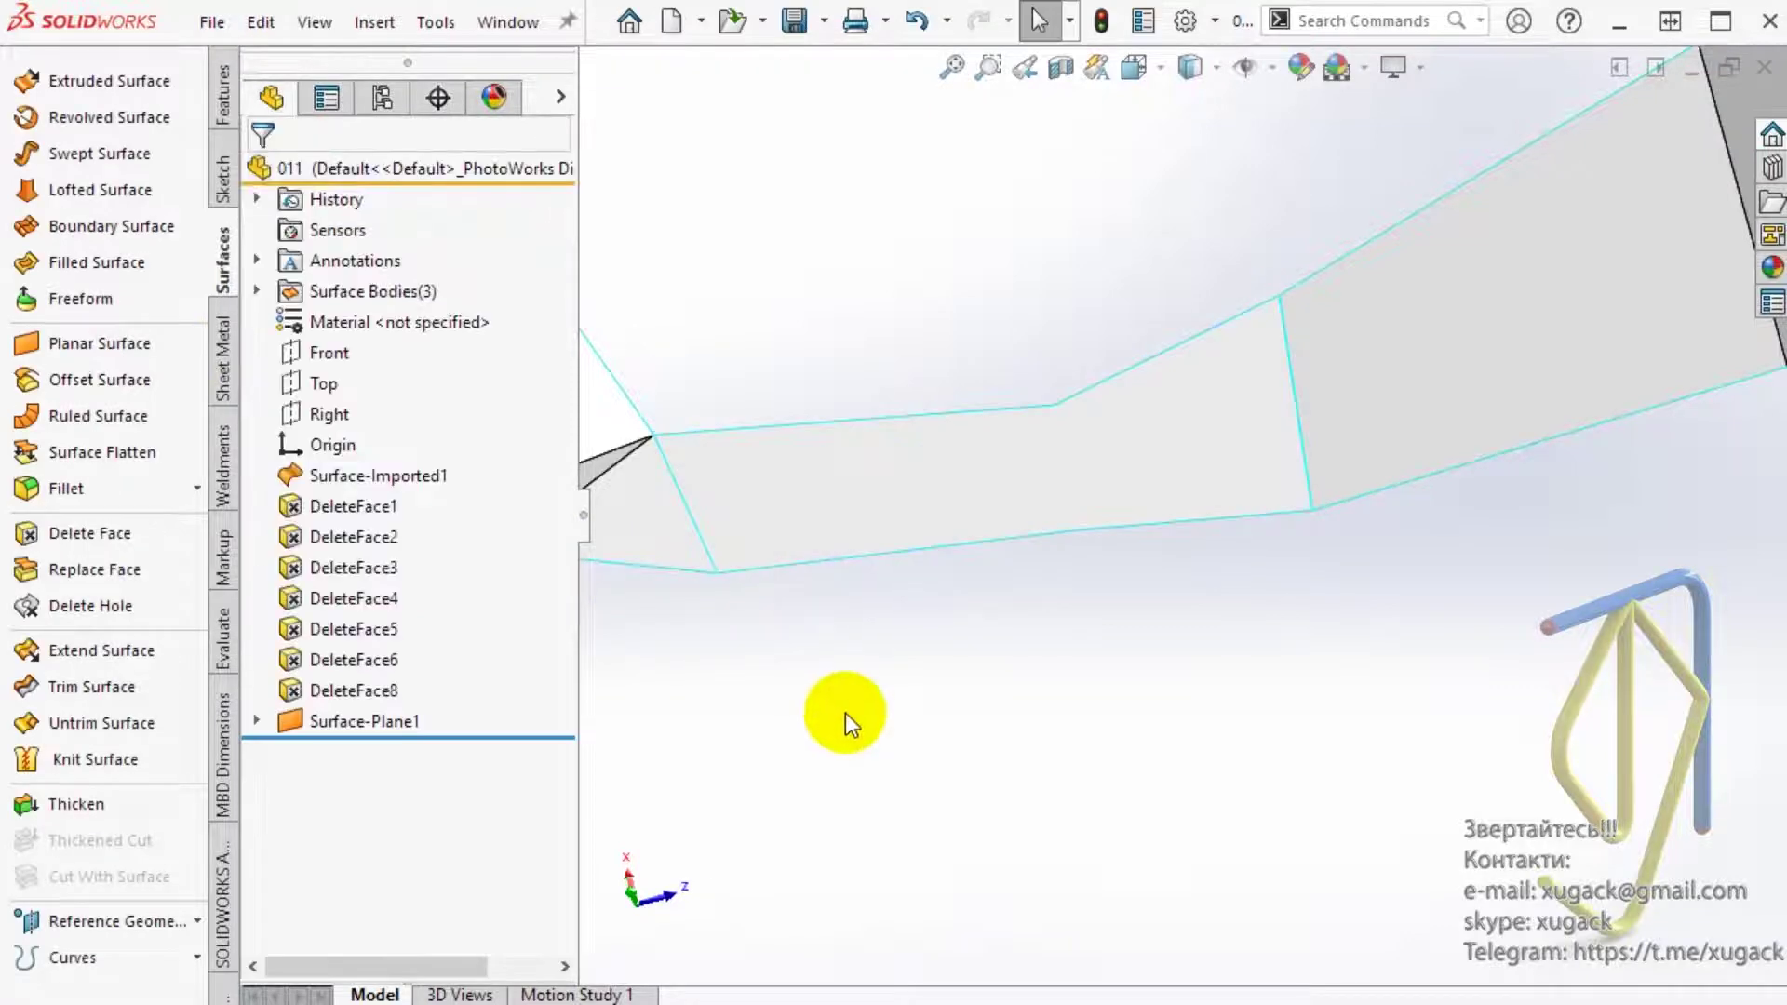
Step: Knit the planar patch and both strip pieces into one surface with gap control
left_click(147, 756)
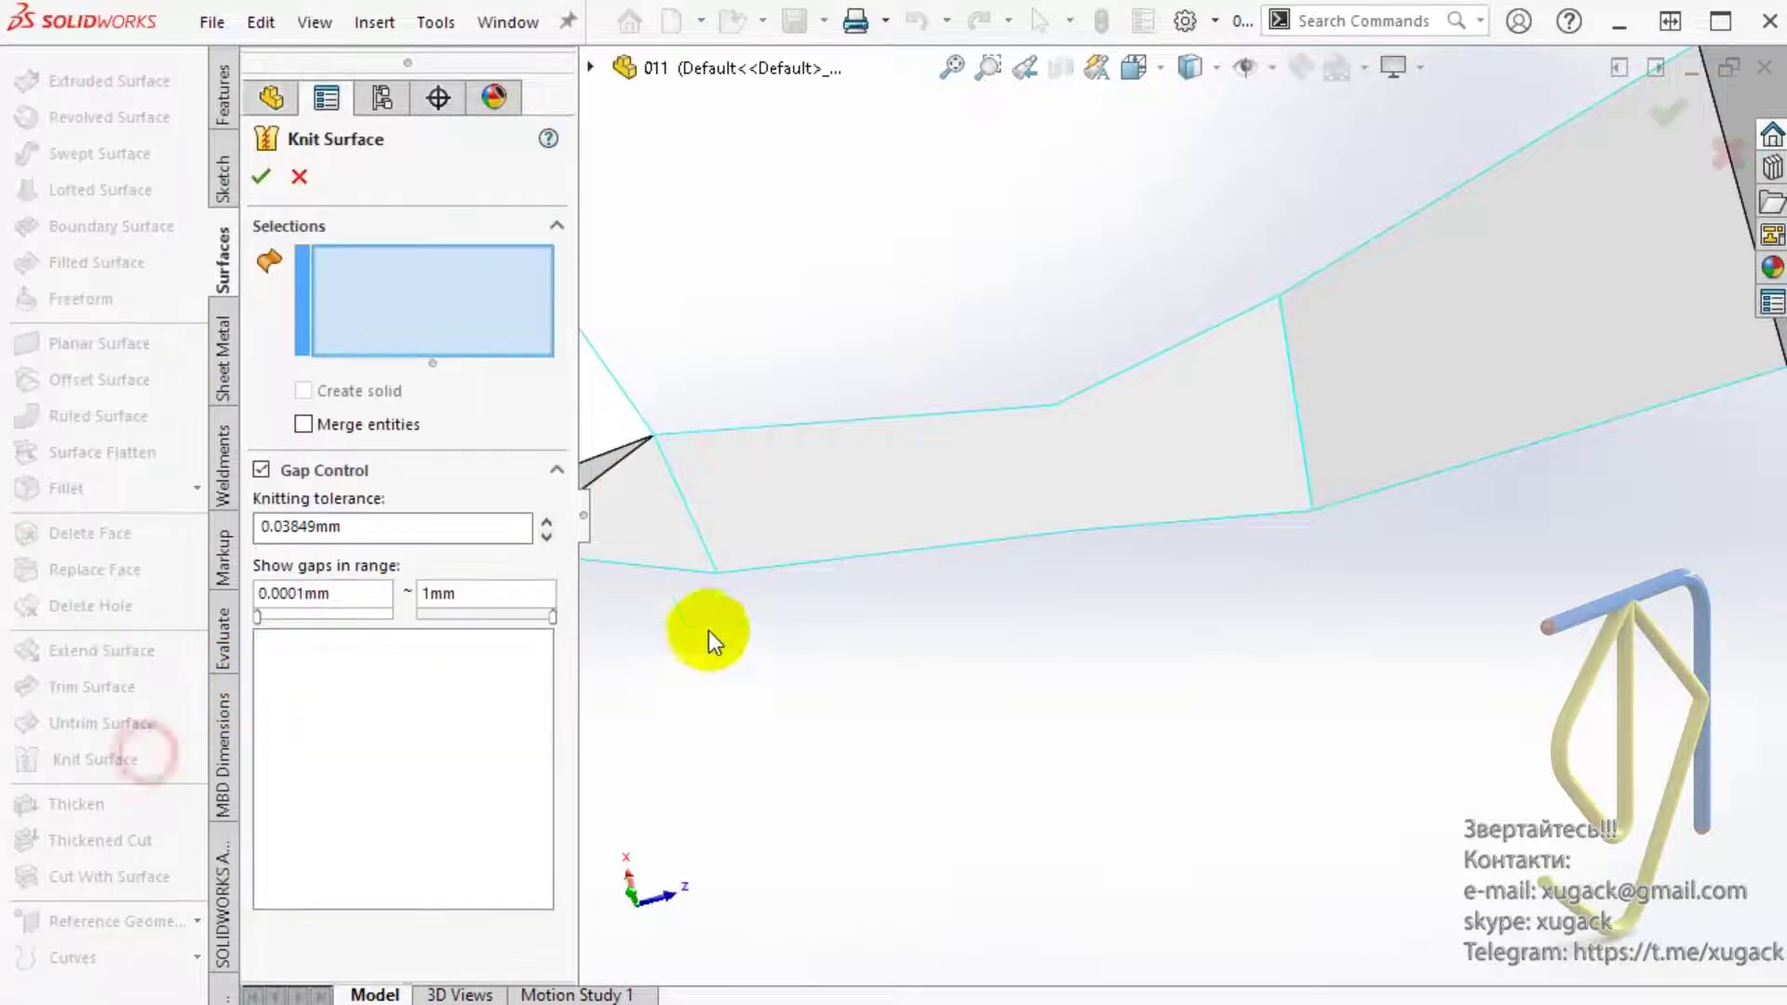
left_click(745, 487)
left_click(627, 499)
left_click(1464, 396)
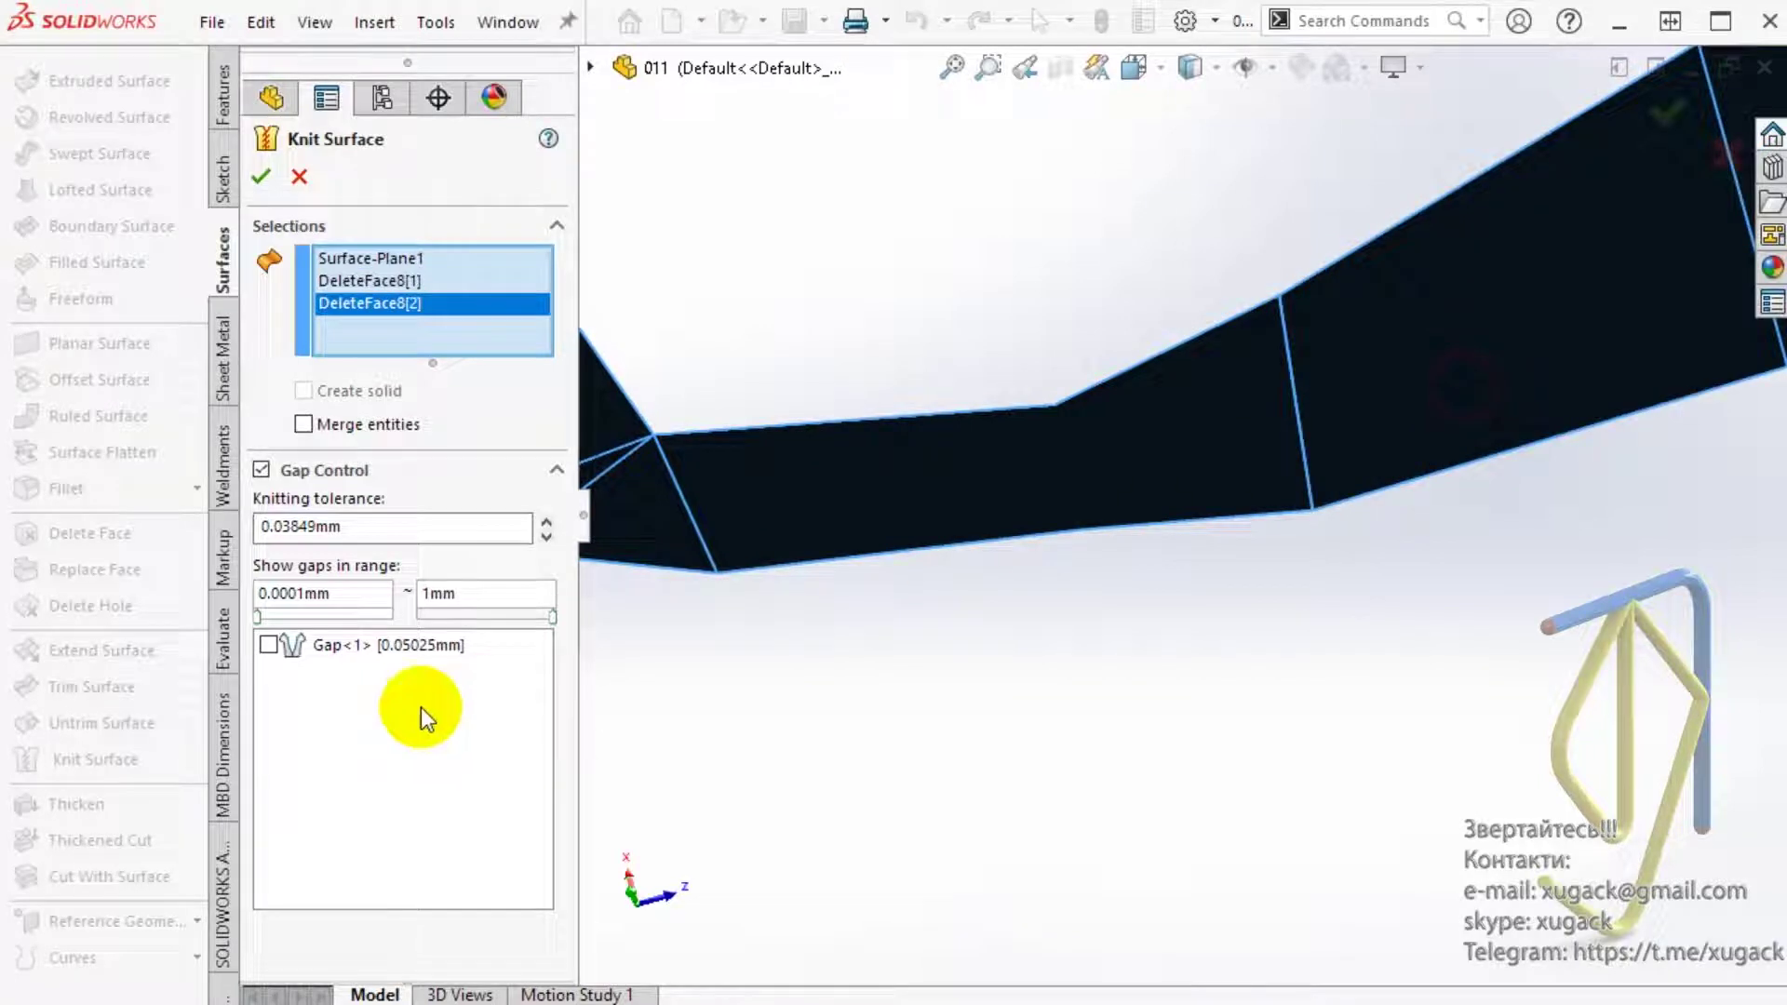
left_click(268, 646)
scroll(931, 772, "up", 3)
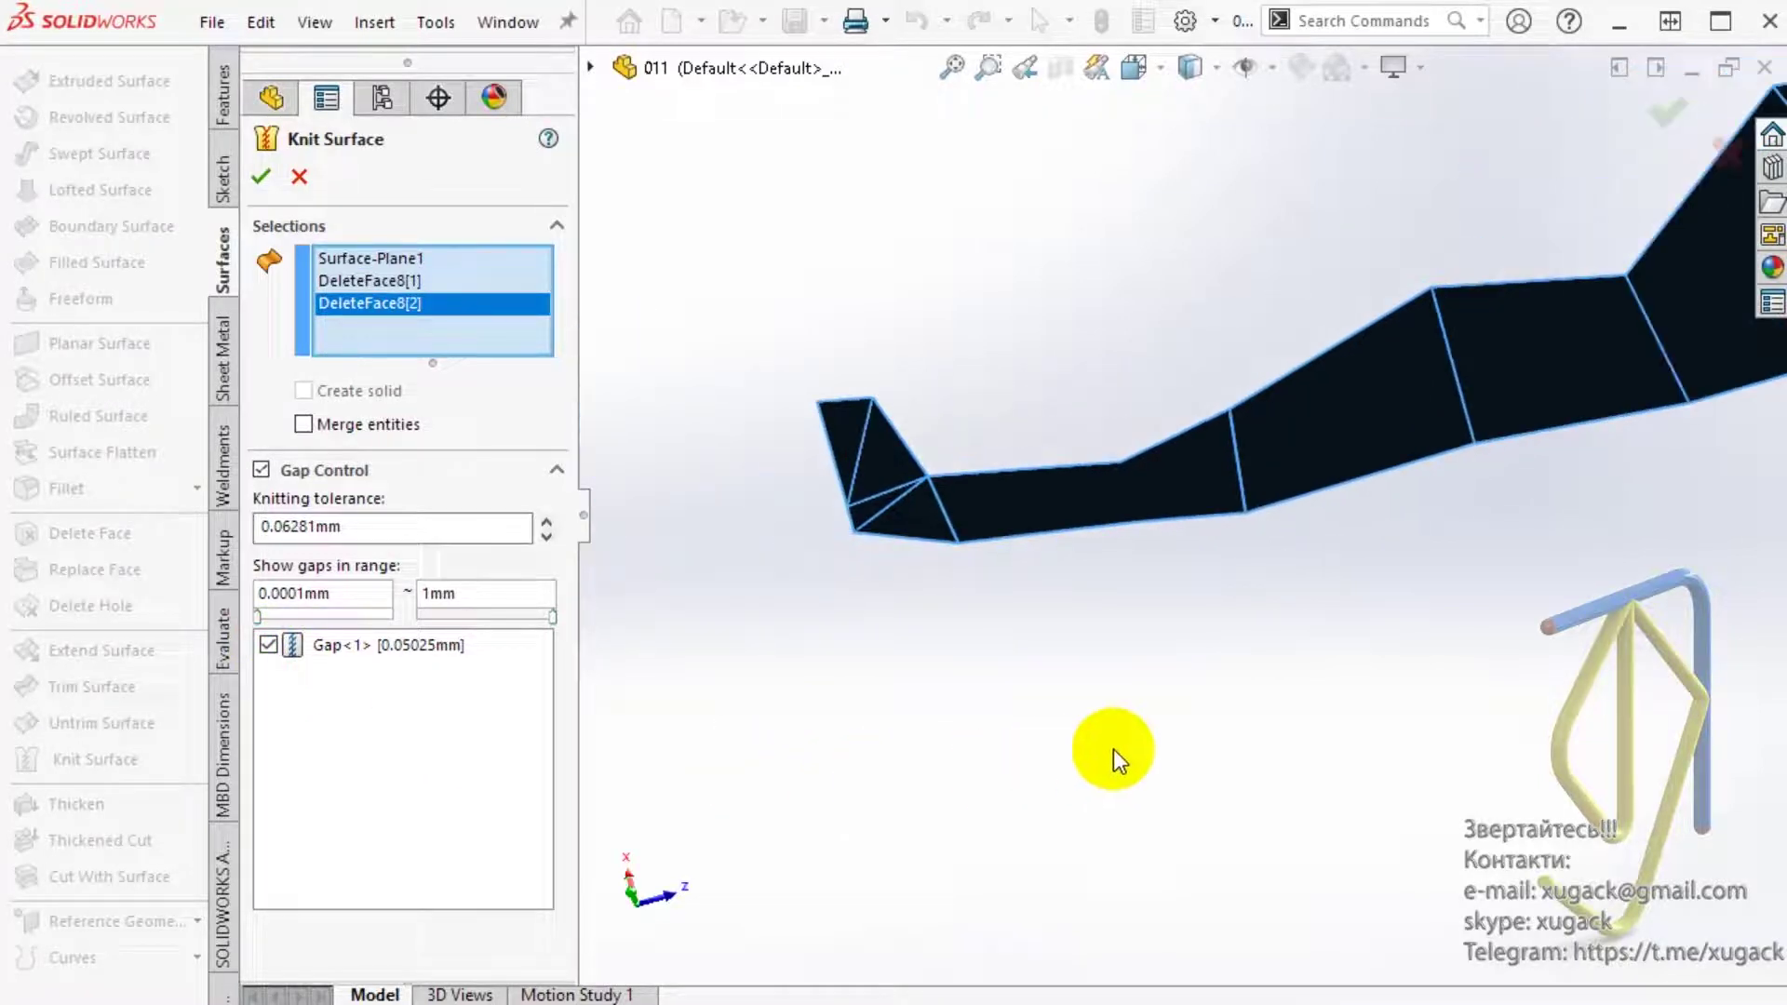
middle_click_drag(1114, 758, 1086, 586)
left_click(260, 176)
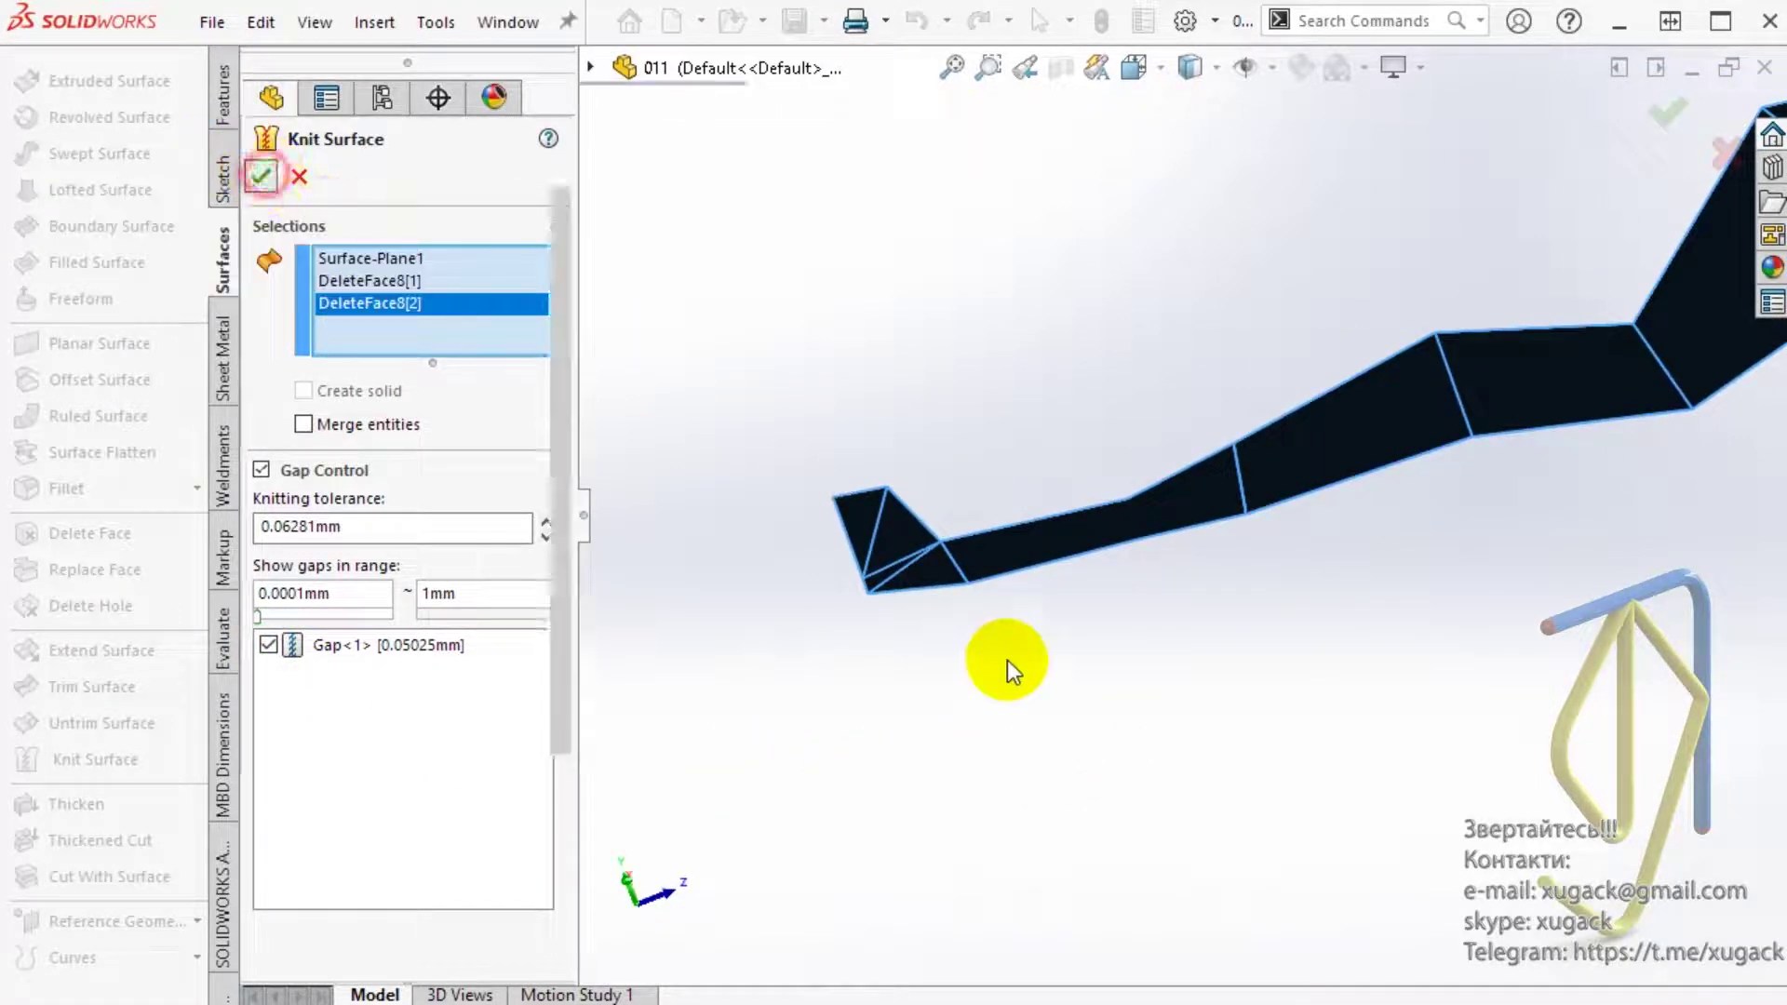
mouse_move(1146, 719)
middle_mouse_down()
mouse_move(1328, 536)
mouse_move(1436, 351)
mouse_move(1388, 344)
mouse_move(1377, 511)
middle_mouse_up()
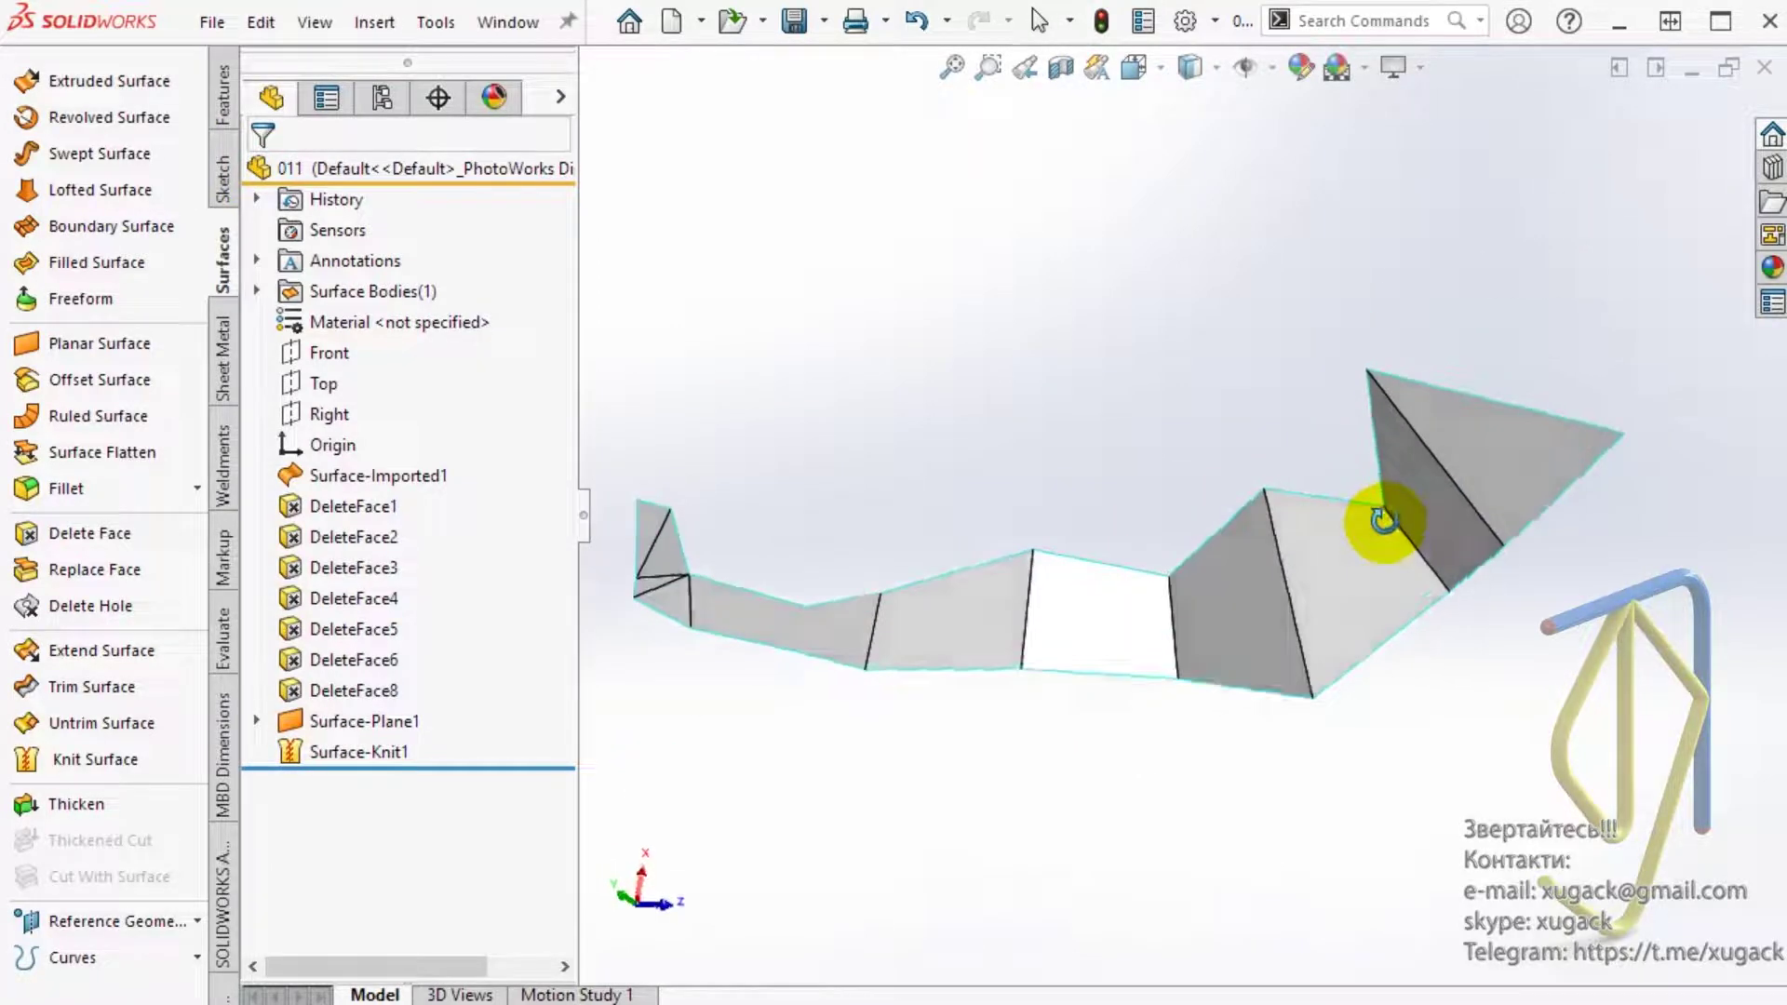
Step: Start Convert to Sheet Metal with the top triangular face fixed and the first two bend edges
left_click(225, 342)
left_click(114, 119)
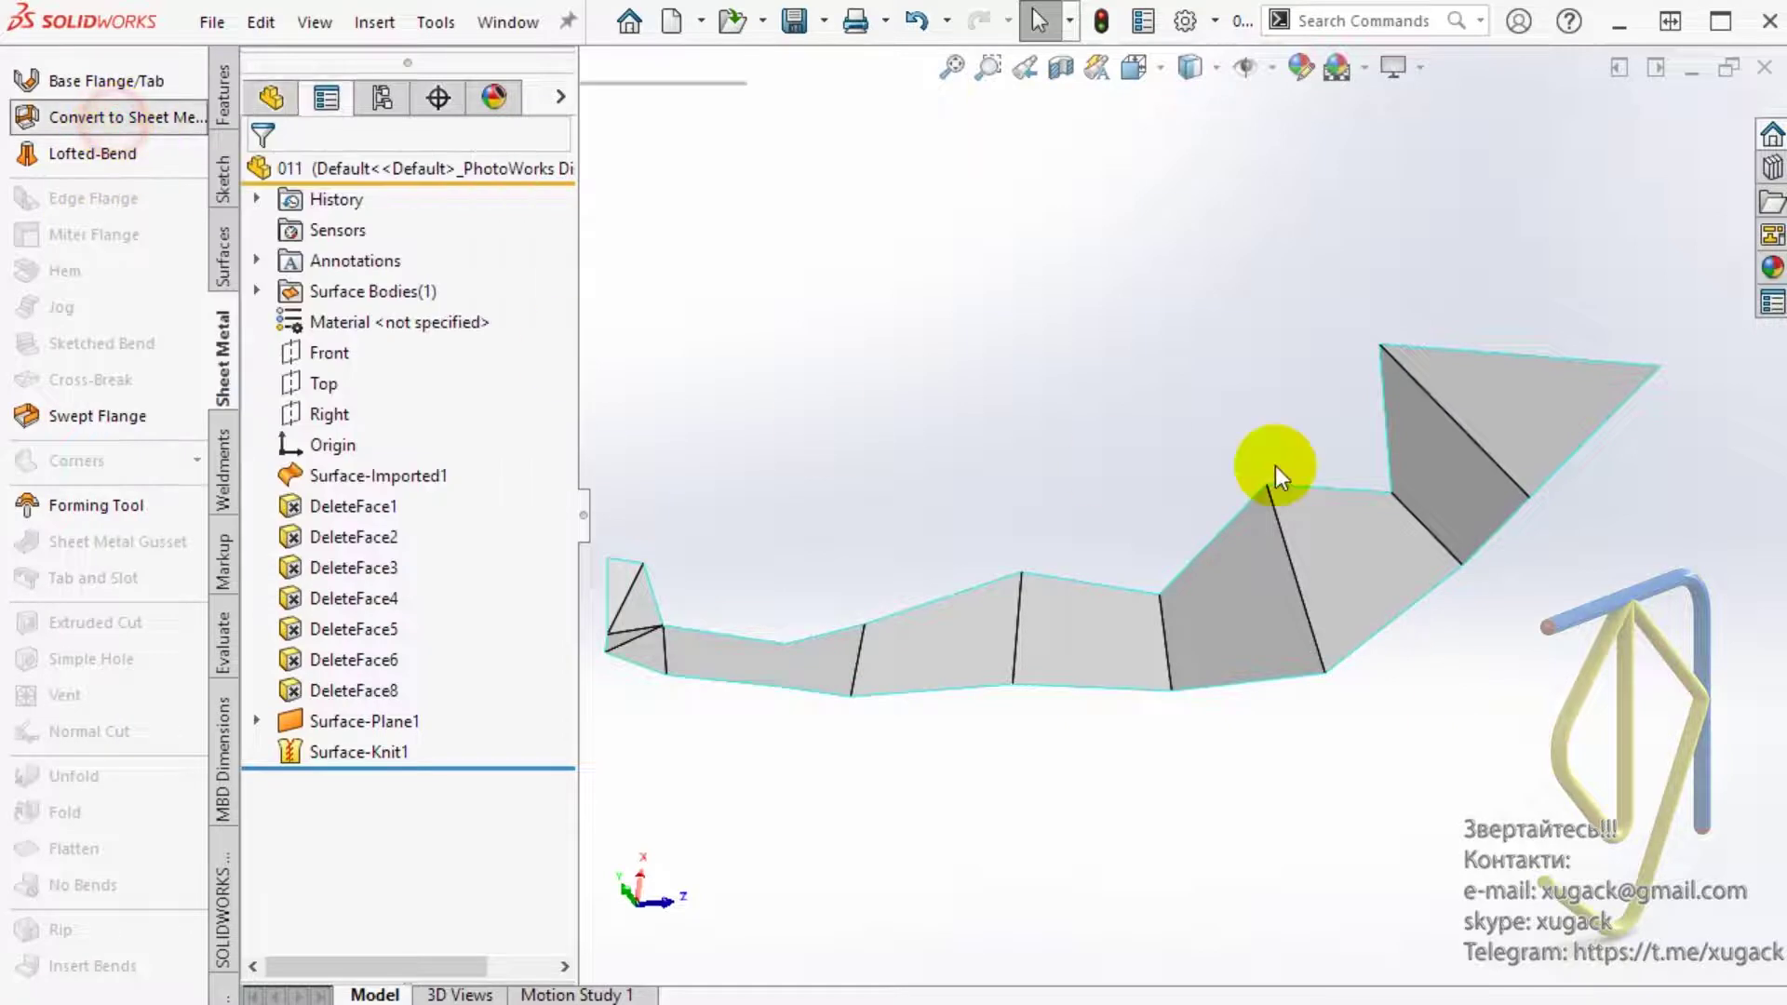
left_click(1513, 414)
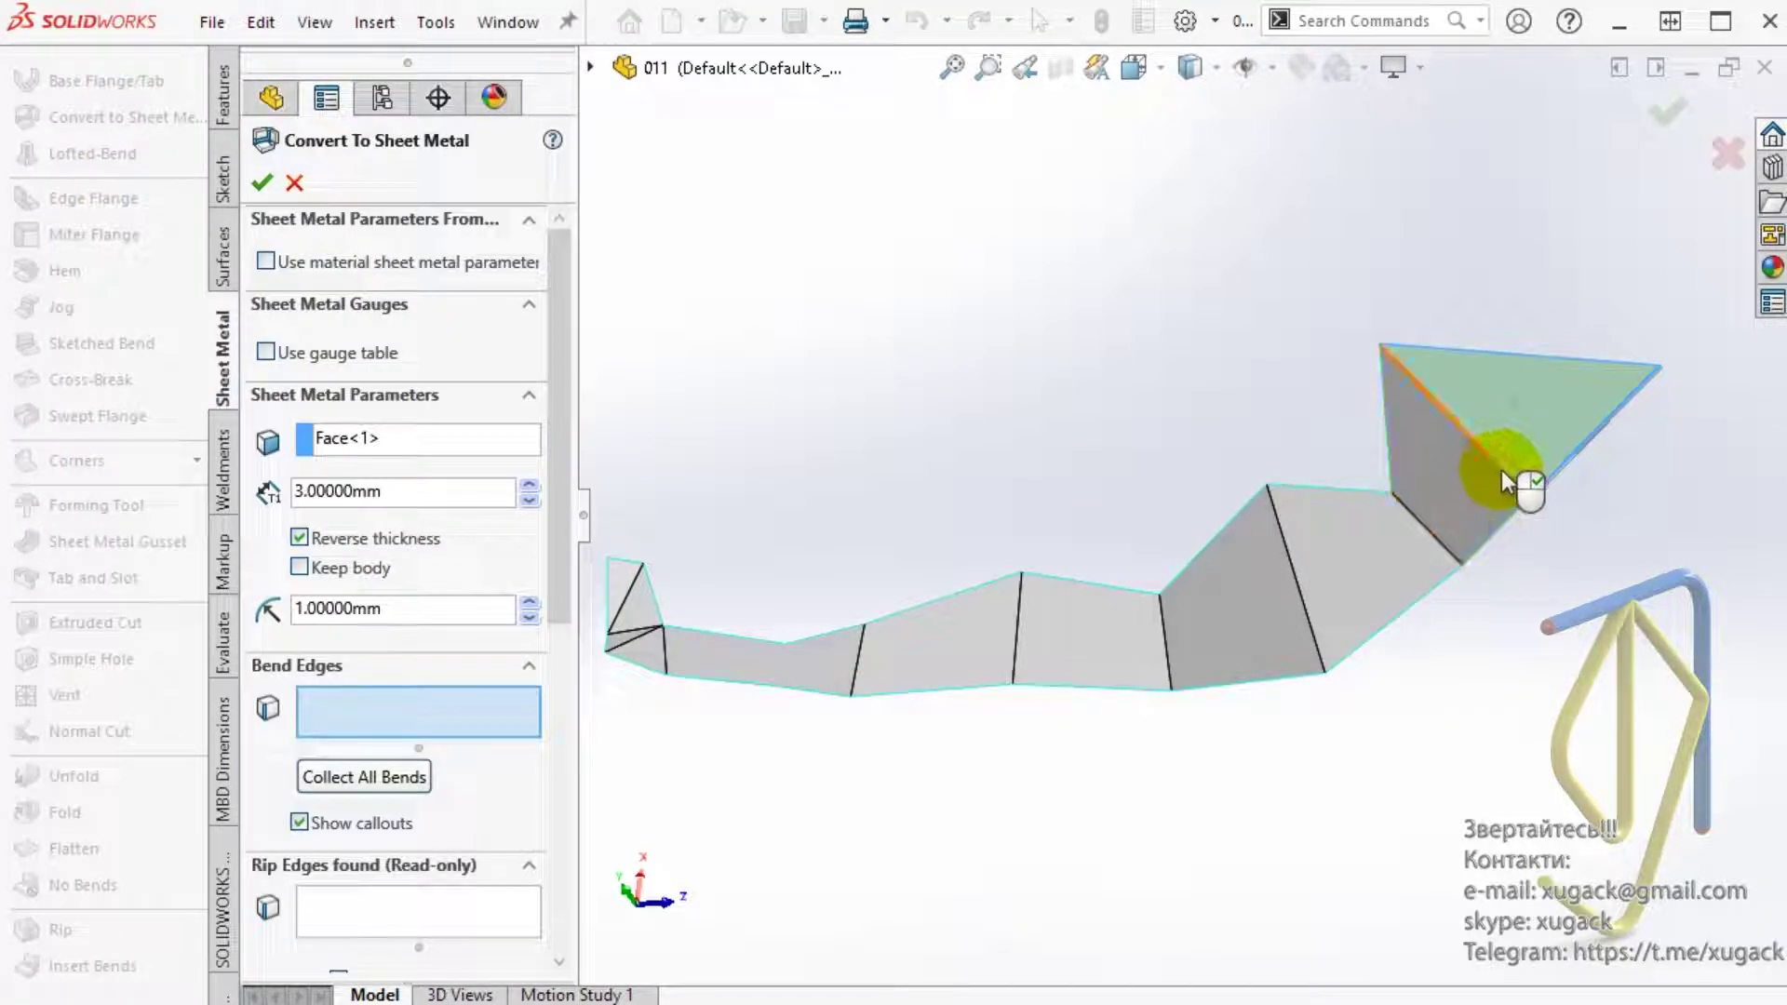
left_click(1500, 471)
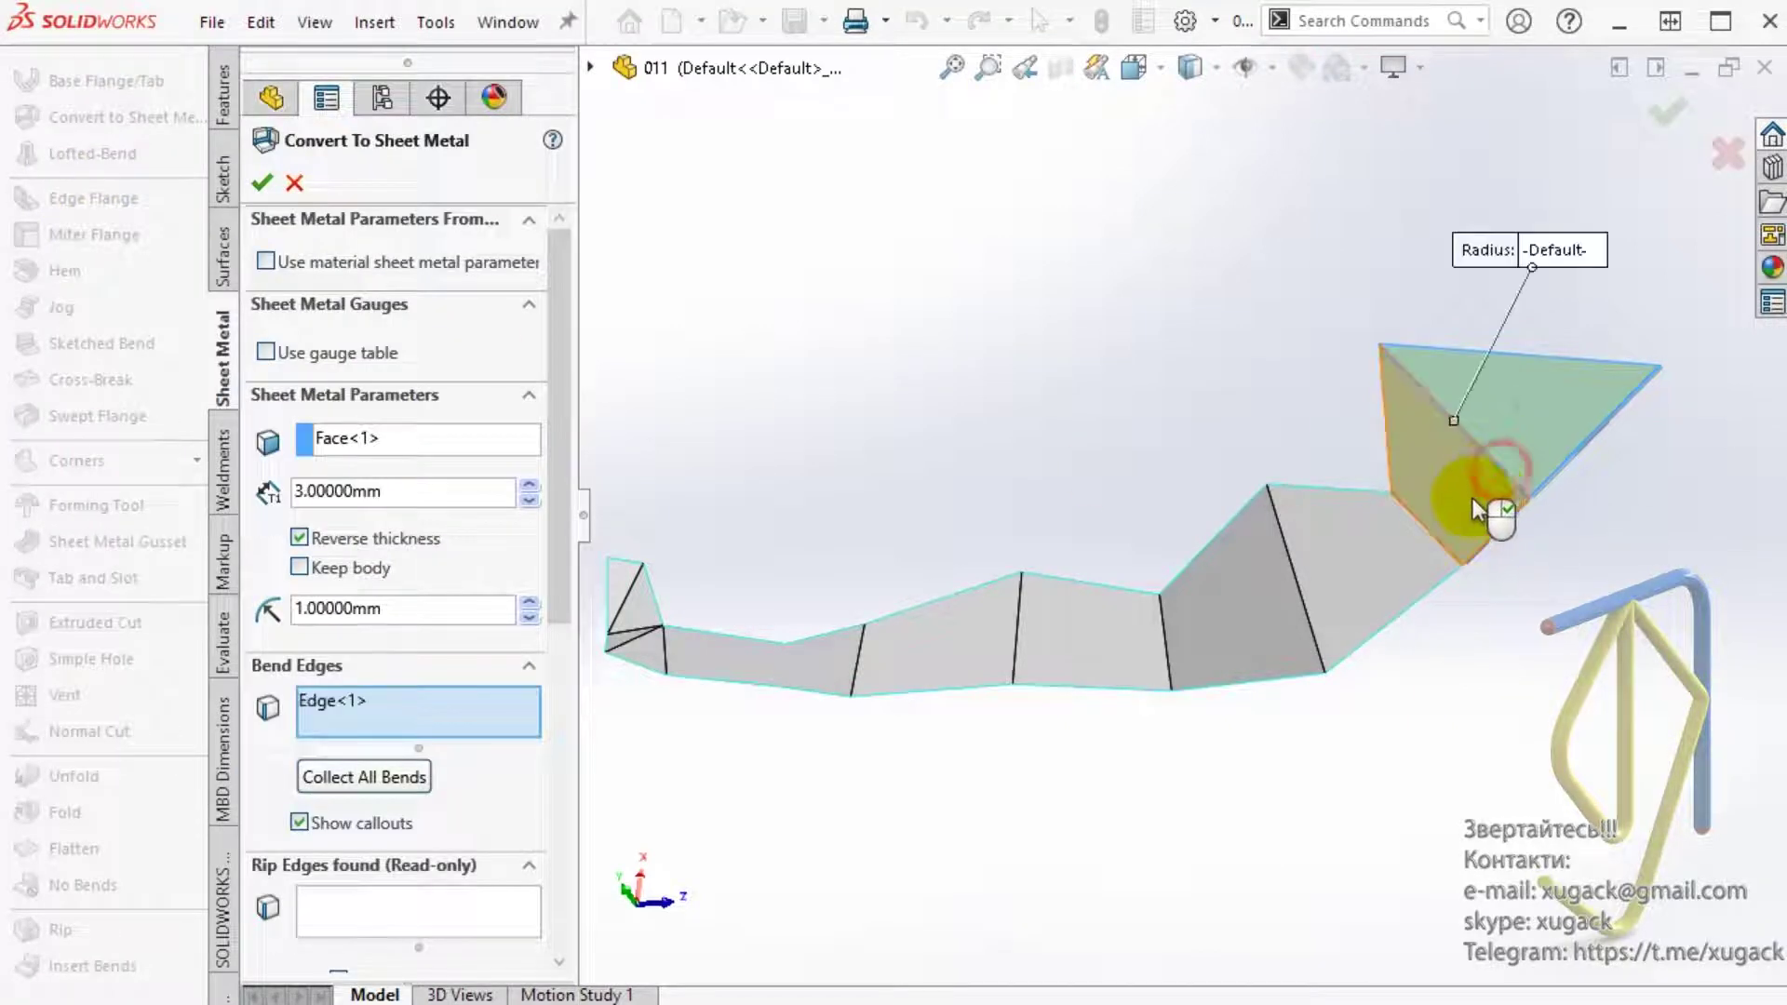
left_click(1449, 546)
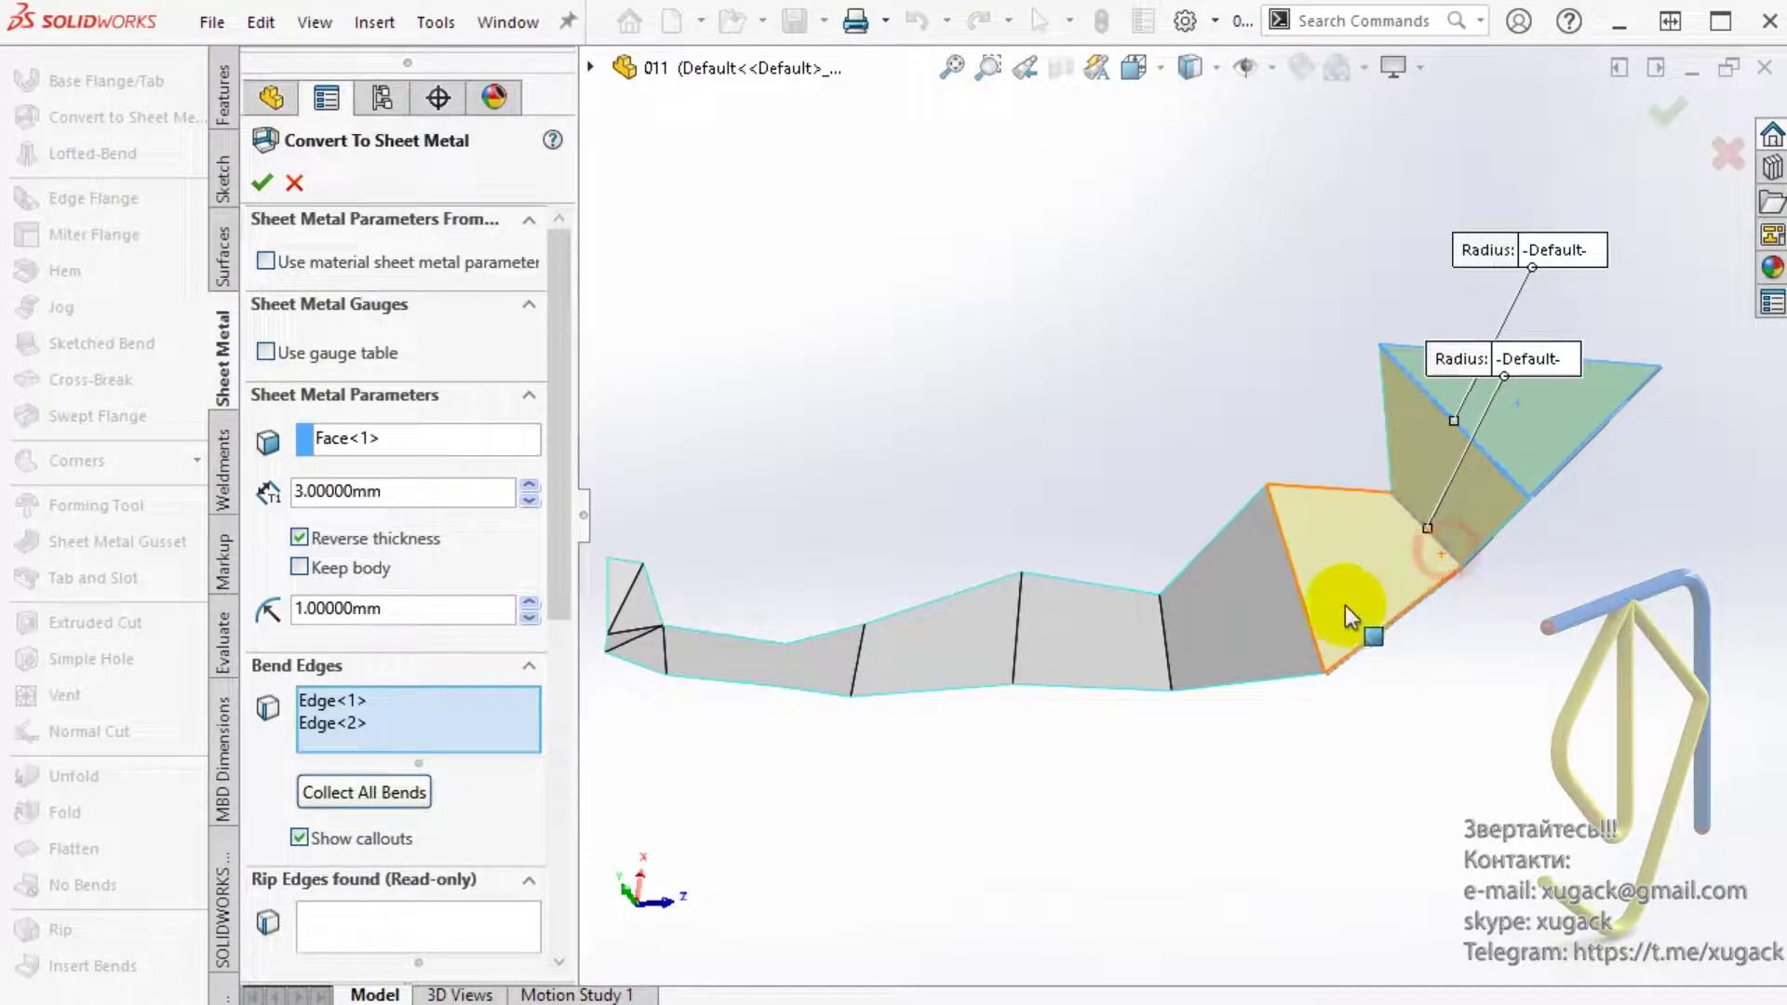
Step: Add the remaining fold lines, including the one near the left end, as bend edges
left_click(1169, 670)
left_click(1015, 662)
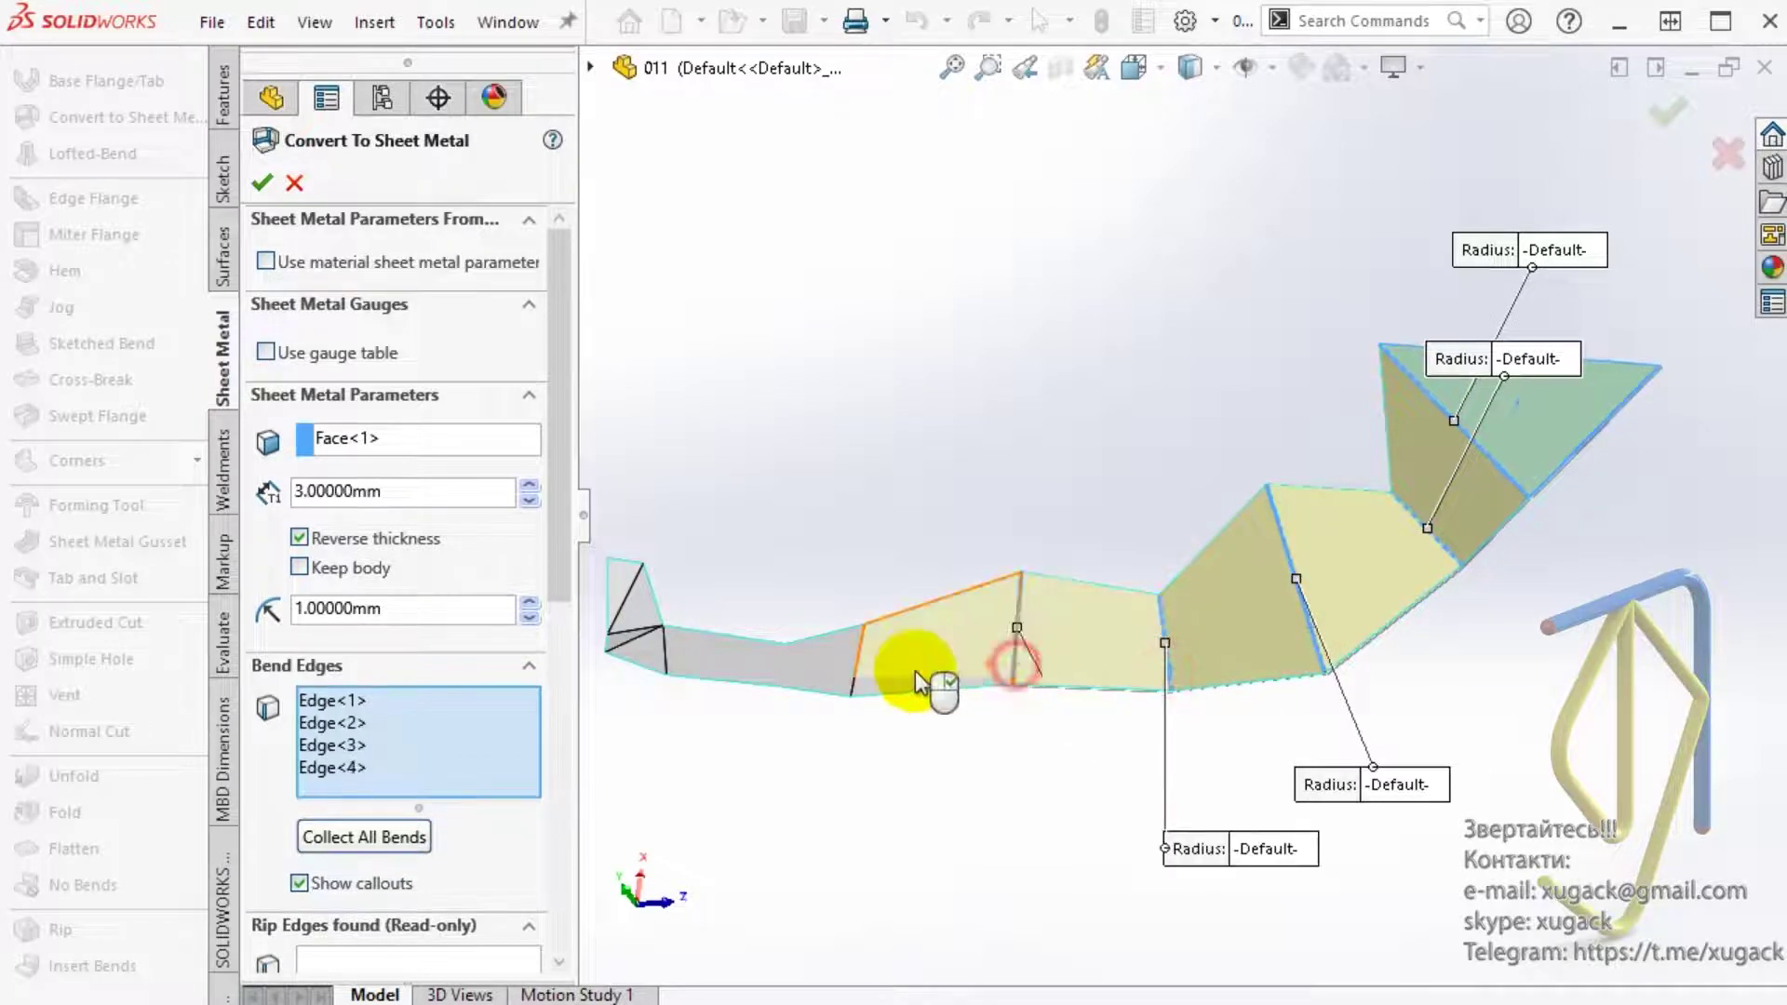
left_click(856, 694)
middle_click_drag(797, 738, 954, 714)
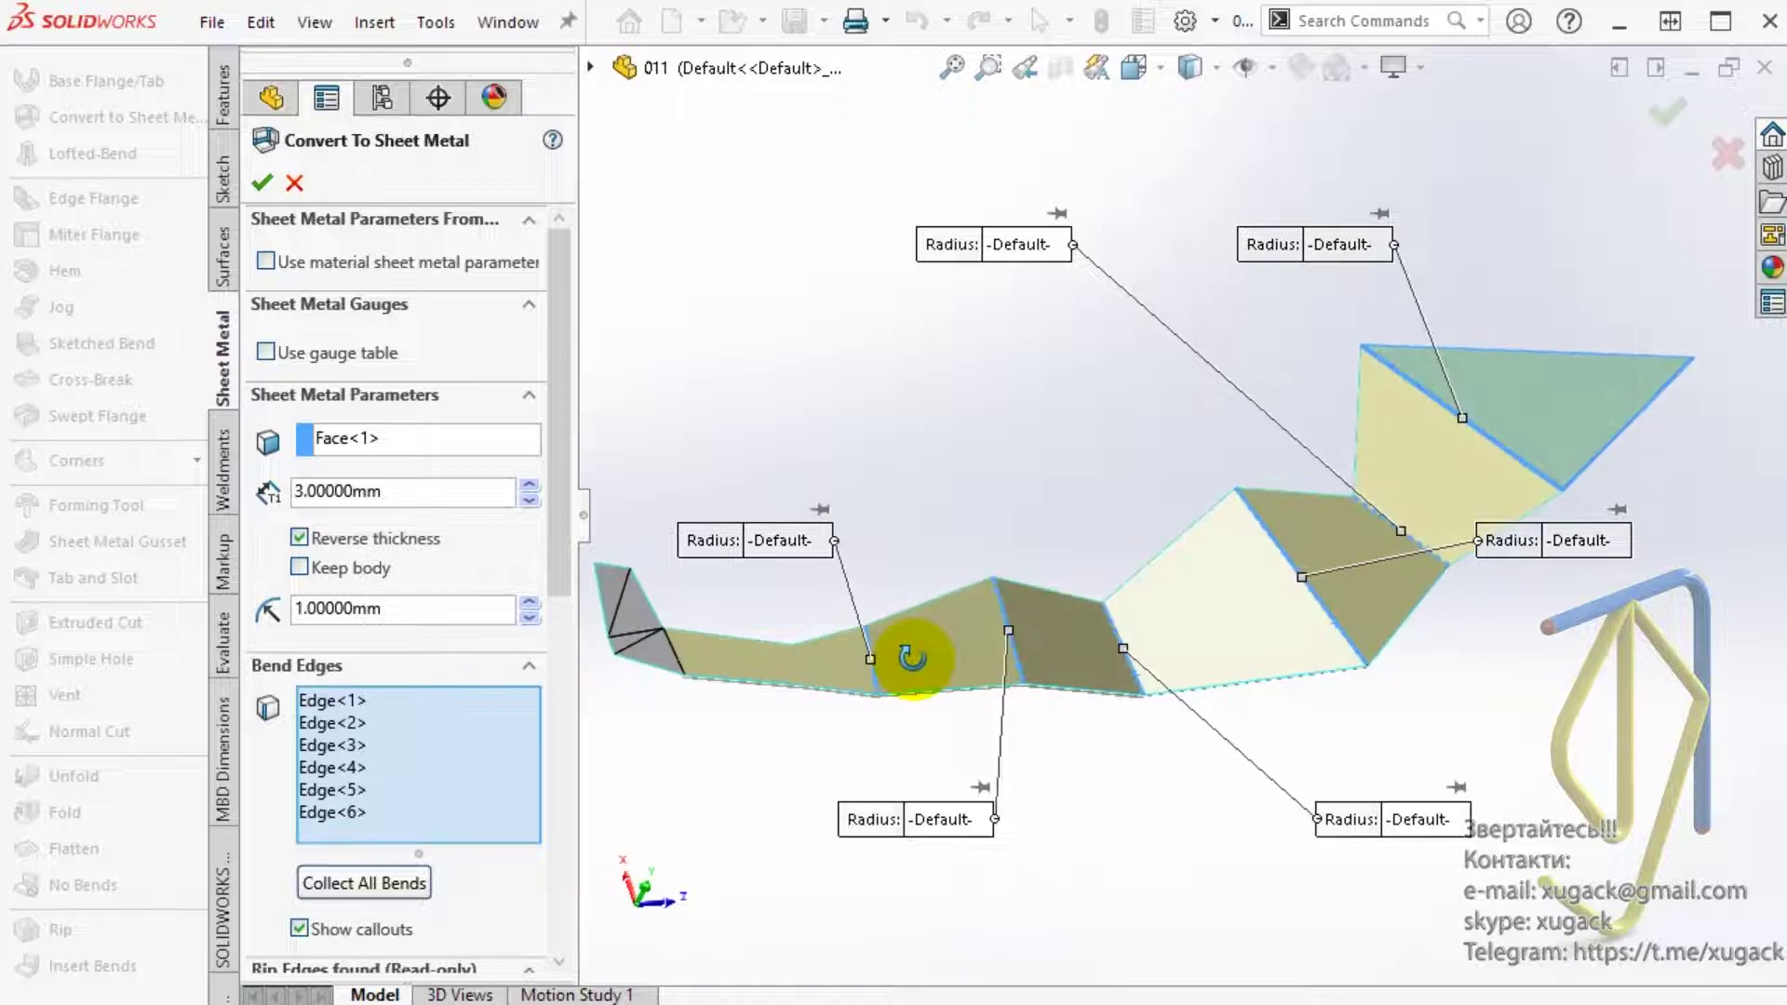
scroll(949, 712, "down", 2)
scroll(964, 607, "down", 3)
scroll(894, 614, "down", 2)
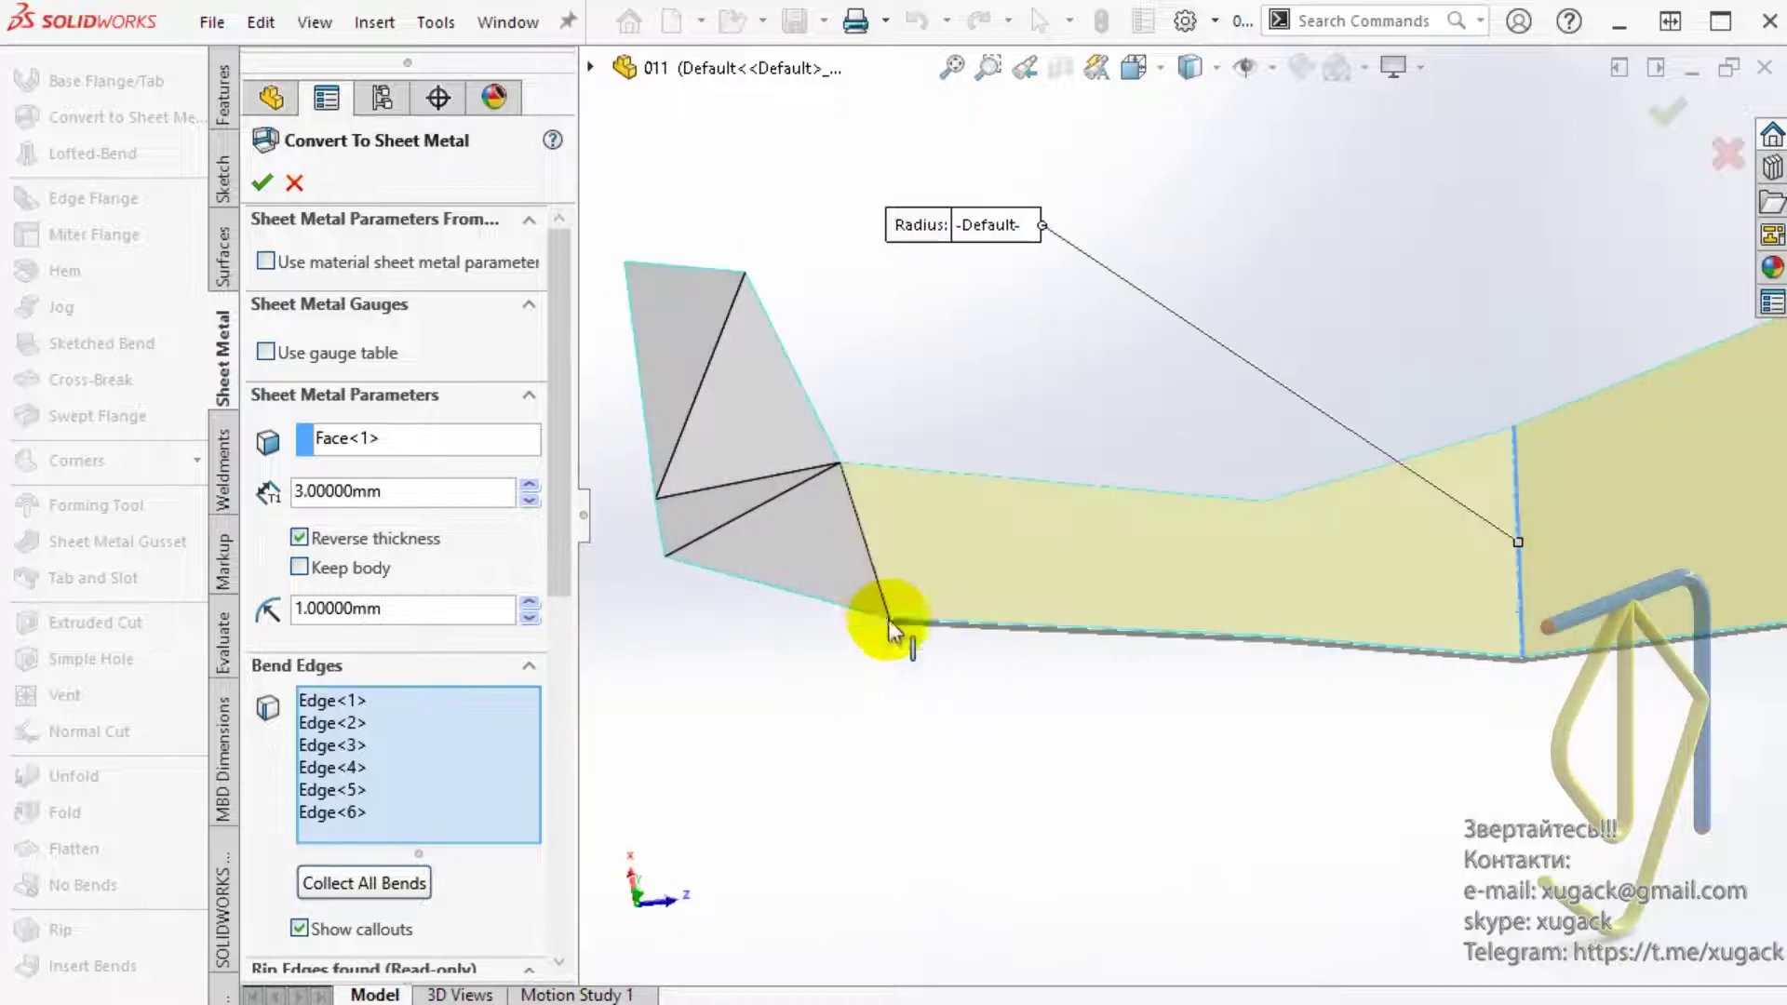
left_click(879, 579)
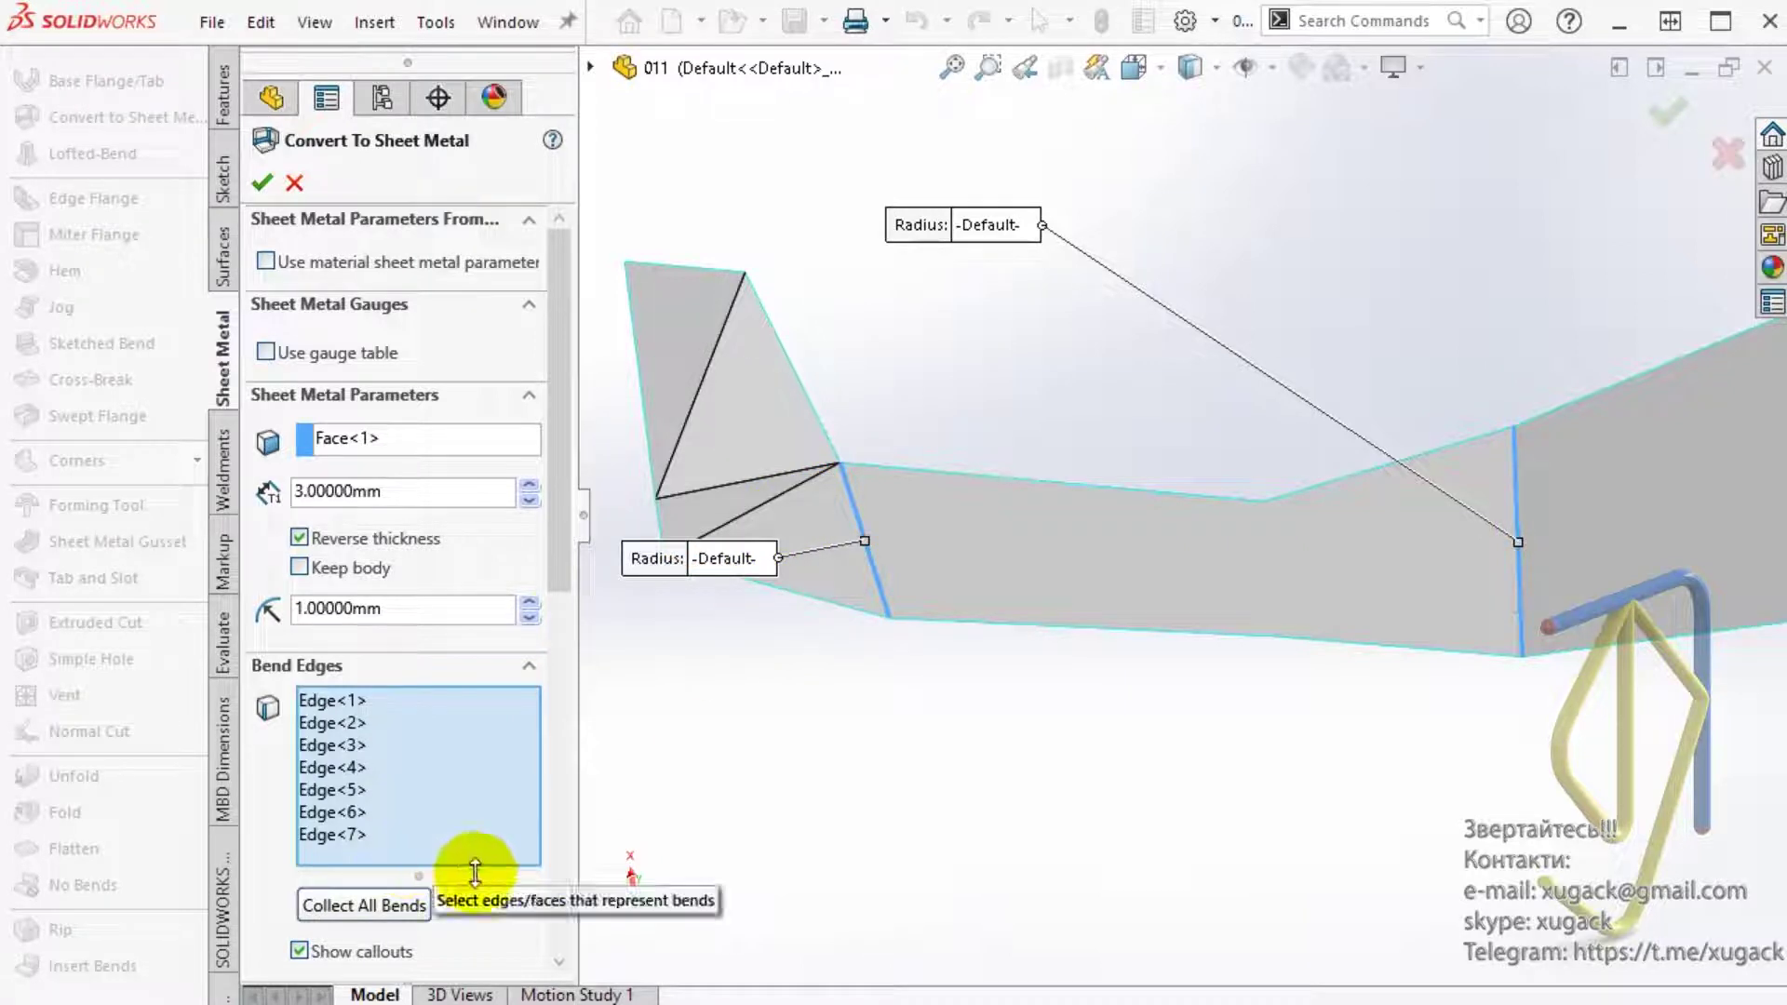
Step: Set obround auto relief at ratio 2 and a 10 mm upper bend radius, then finish the conversion
scroll(534, 780, "down", 5)
scroll(521, 941, "down", 5)
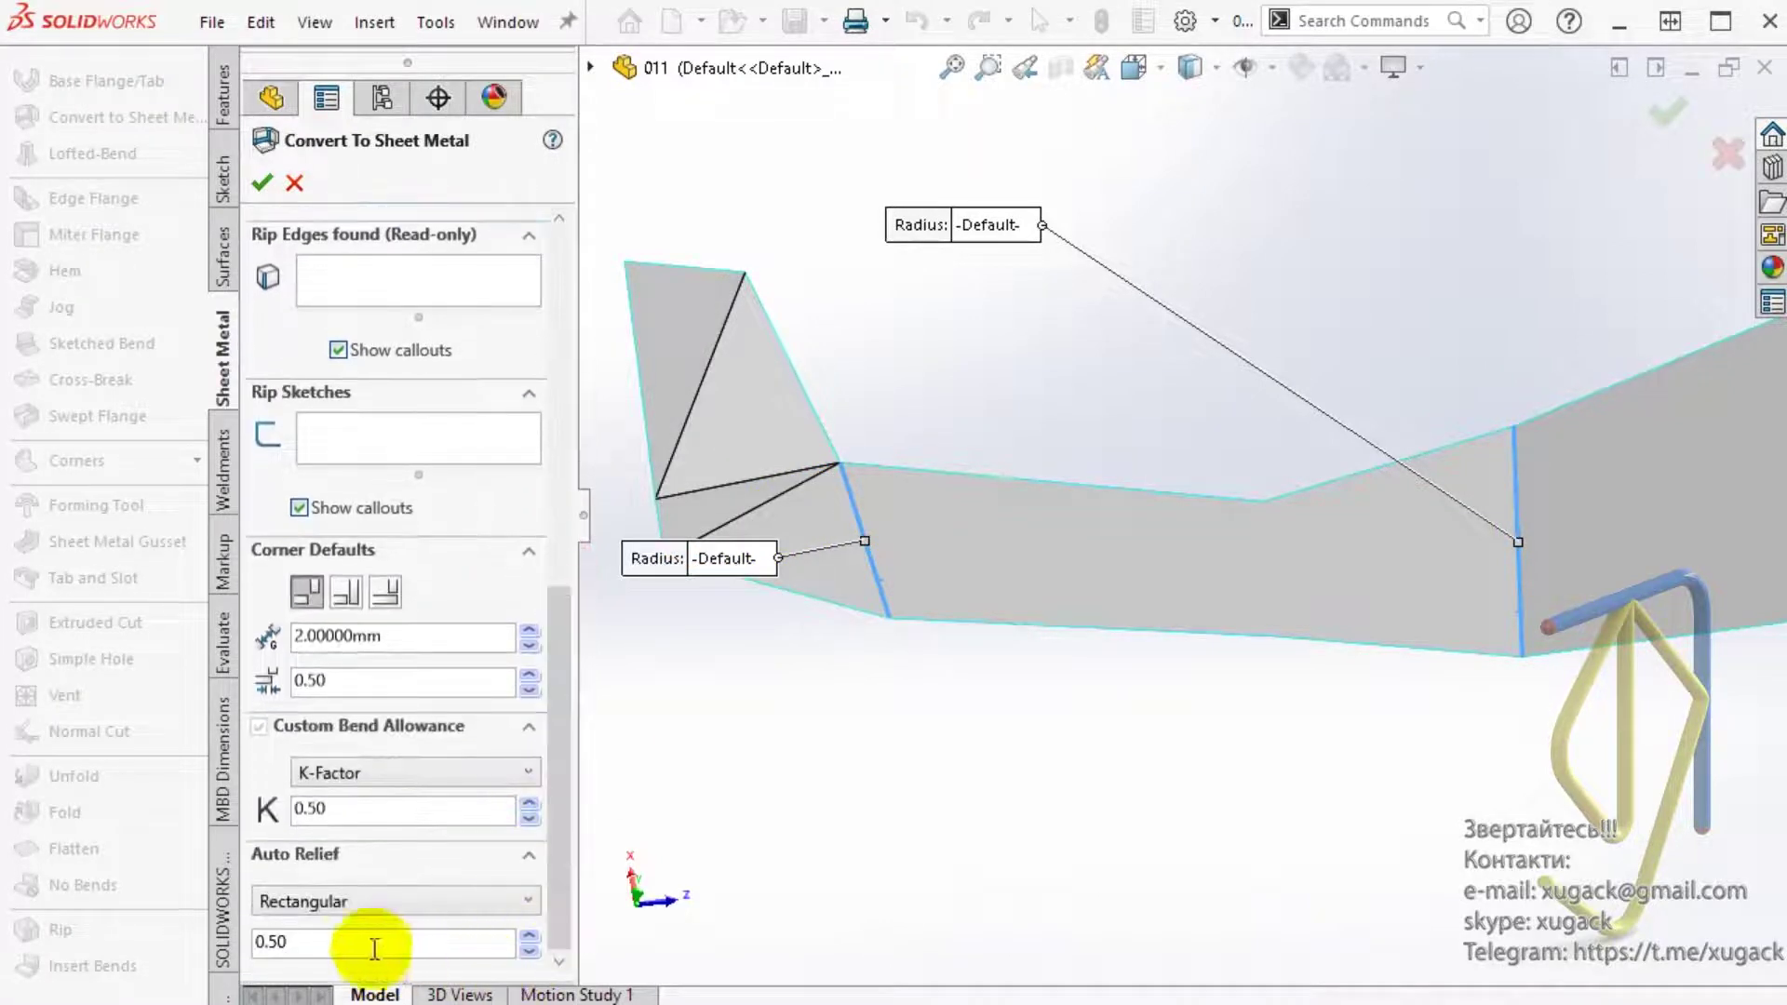
left_click(335, 901)
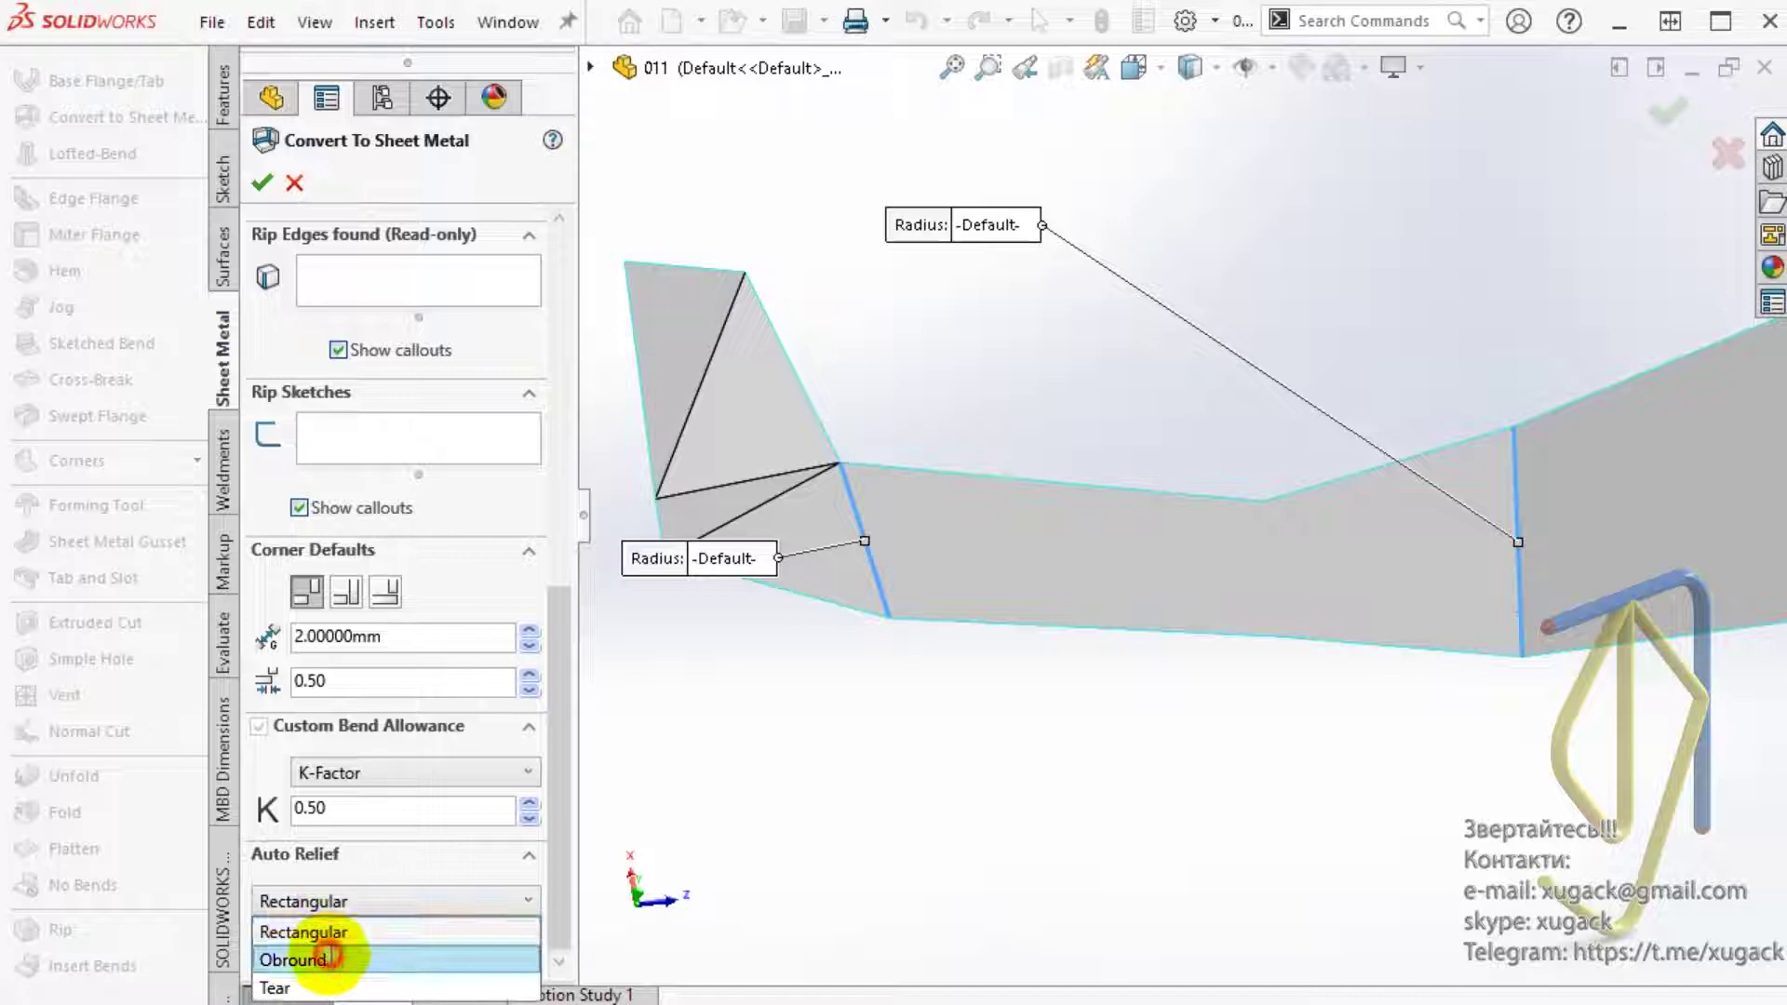
left_click(327, 959)
type("2")
mouse_move(908, 745)
middle_mouse_down()
mouse_move(863, 726)
mouse_move(884, 768)
middle_mouse_up()
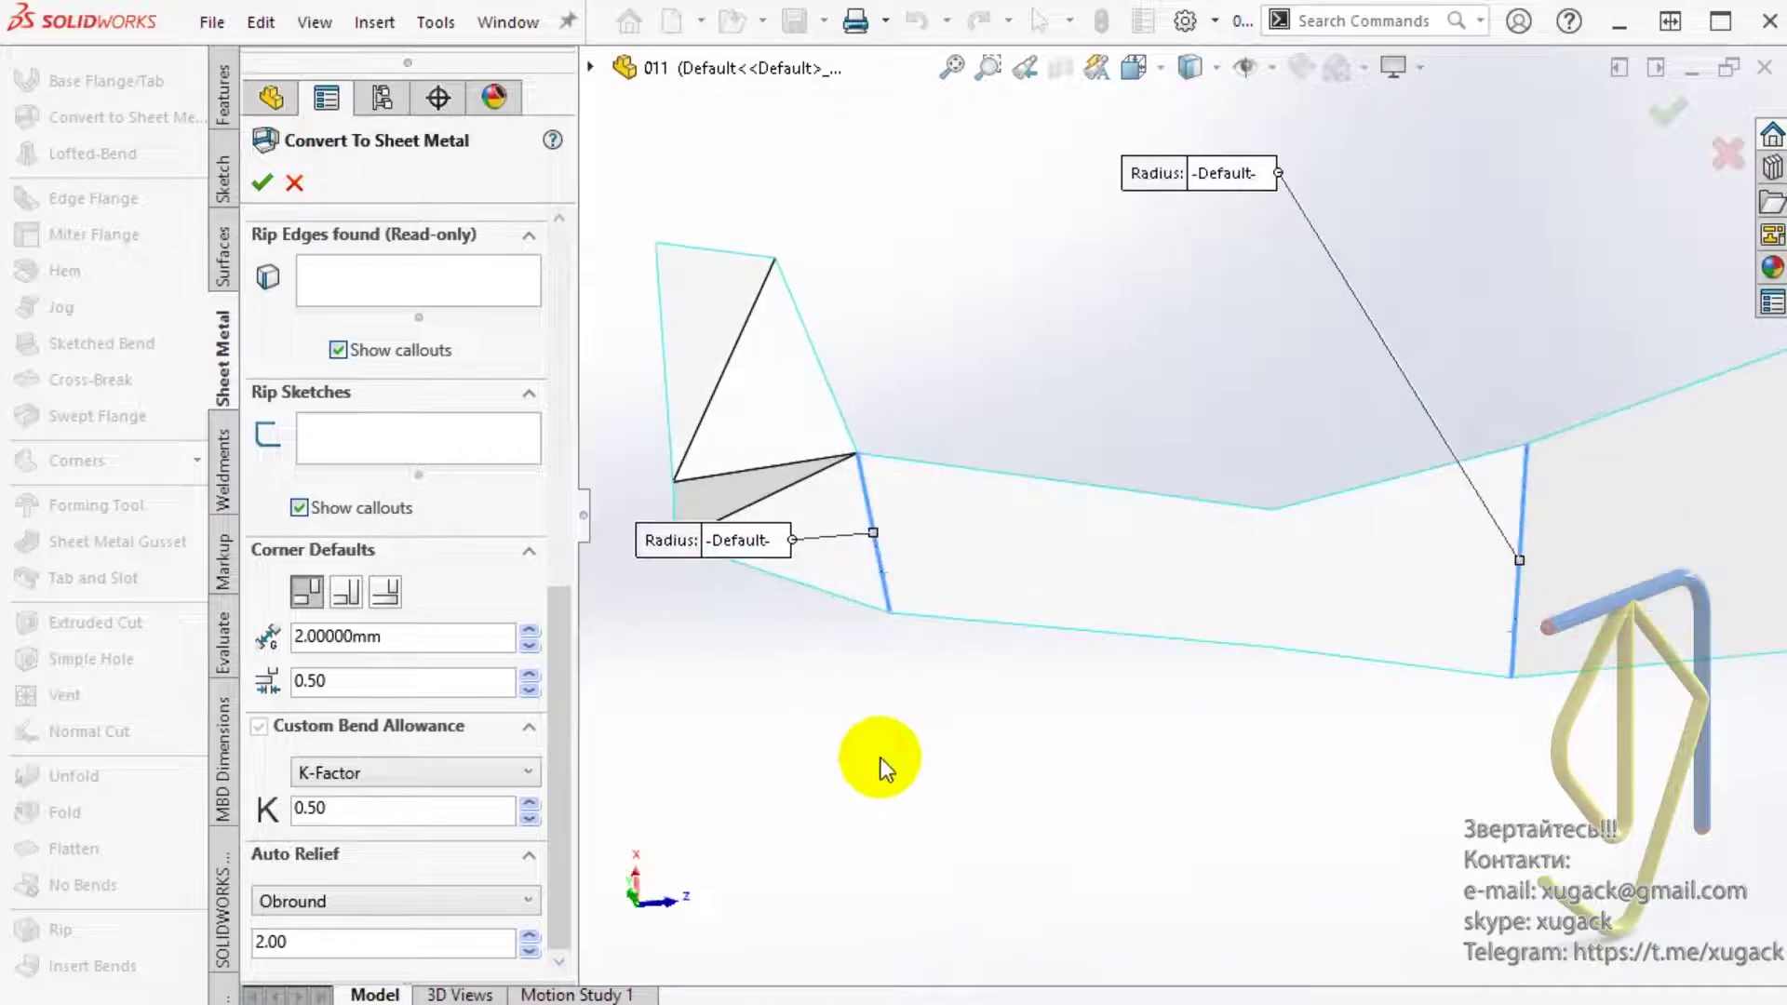
left_click(1225, 184)
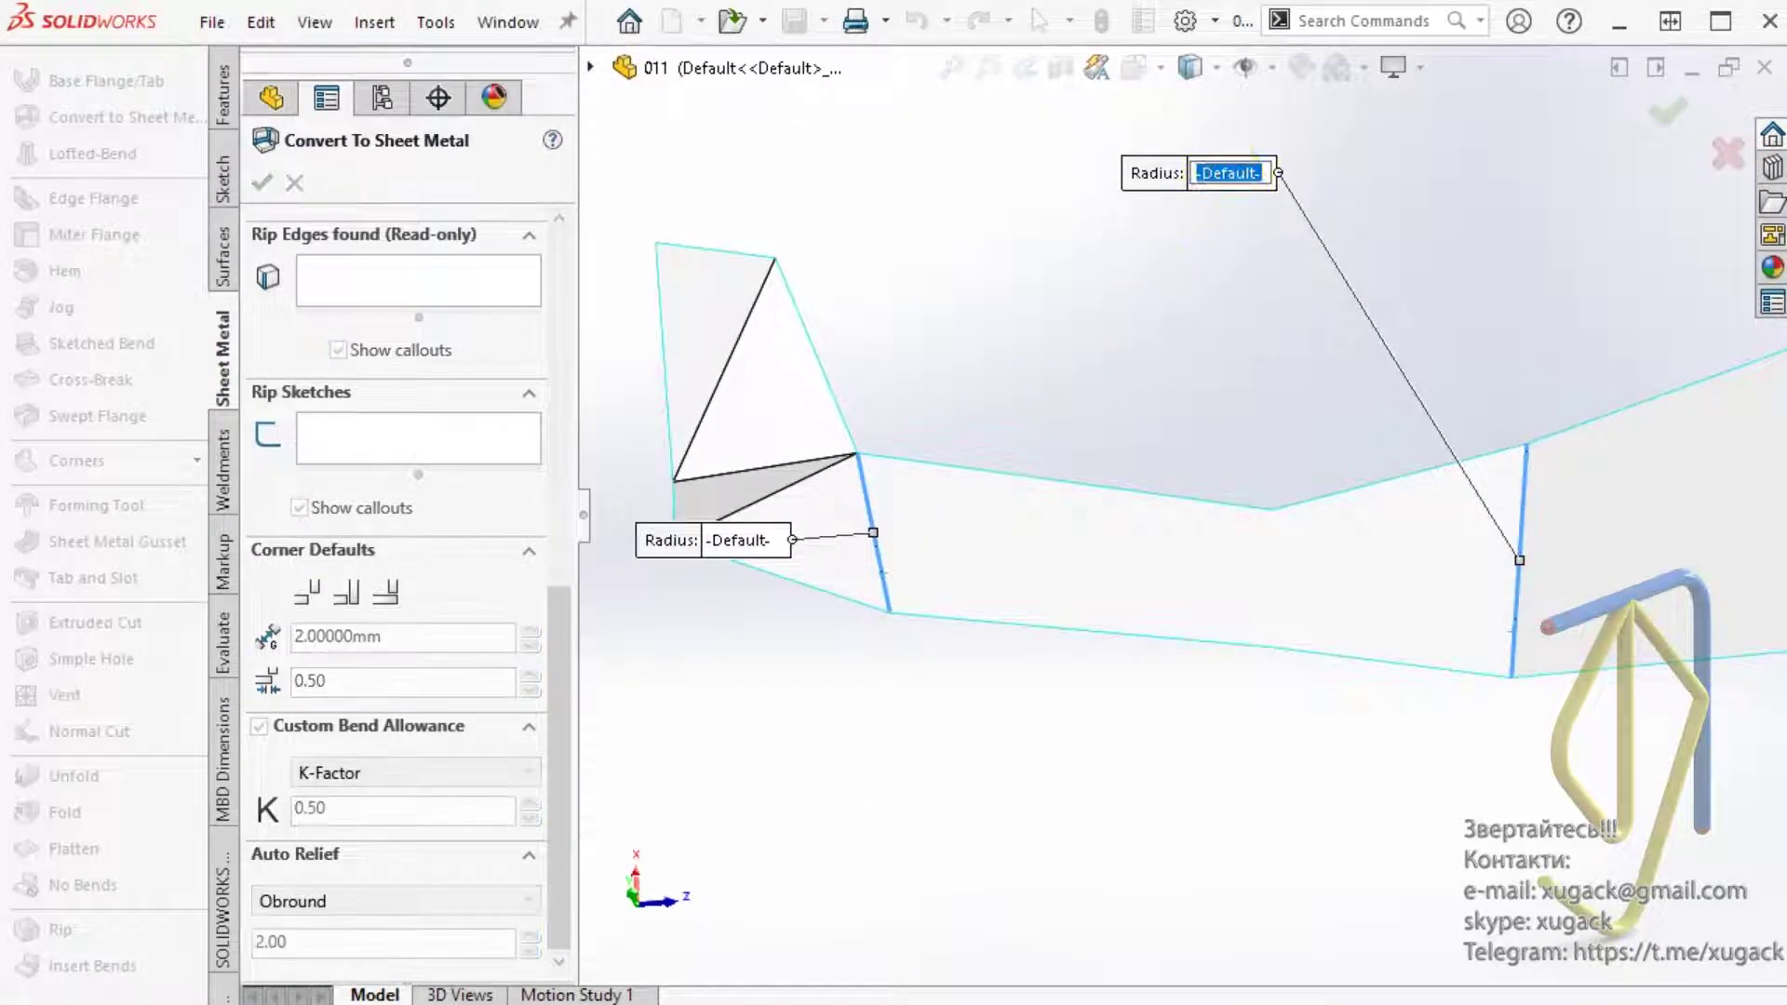
type("20")
type("10.00000")
key("Return")
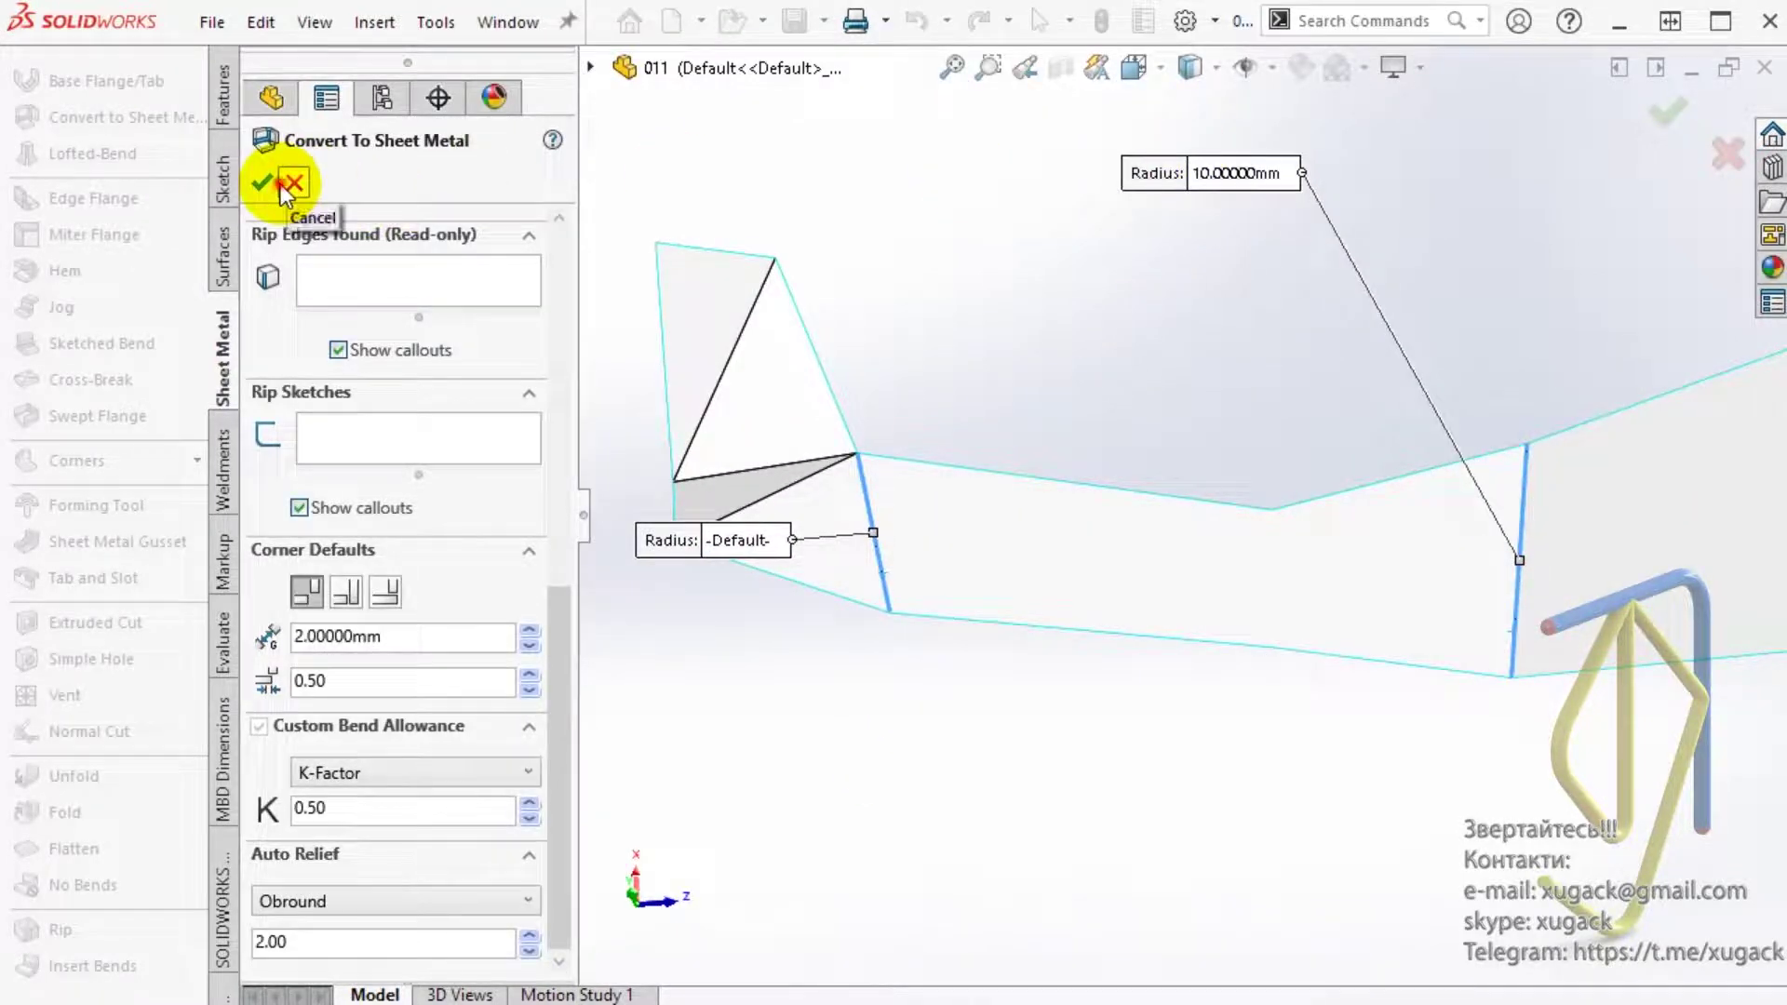
left_click(286, 187)
scroll(895, 469, "down", 3)
Step: Start Sketch2 on the flat patch face and reorient to a standard view
left_click(1080, 470)
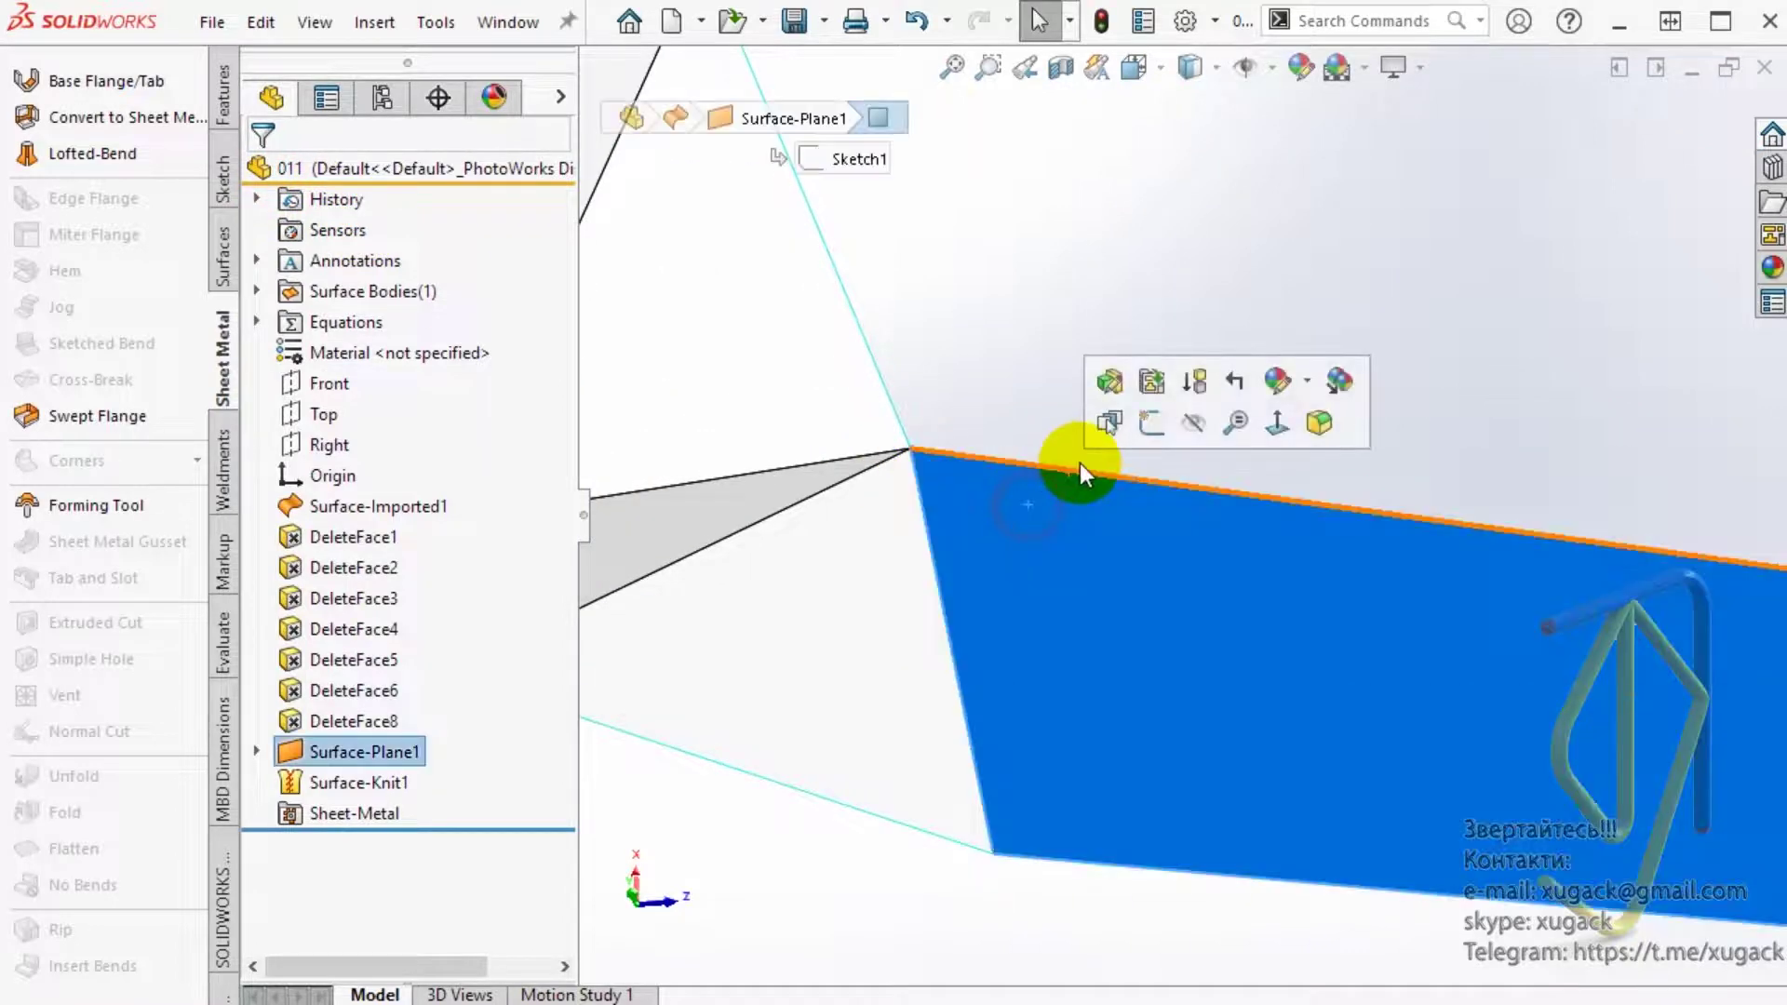
left_click(1144, 424)
left_click(28, 197)
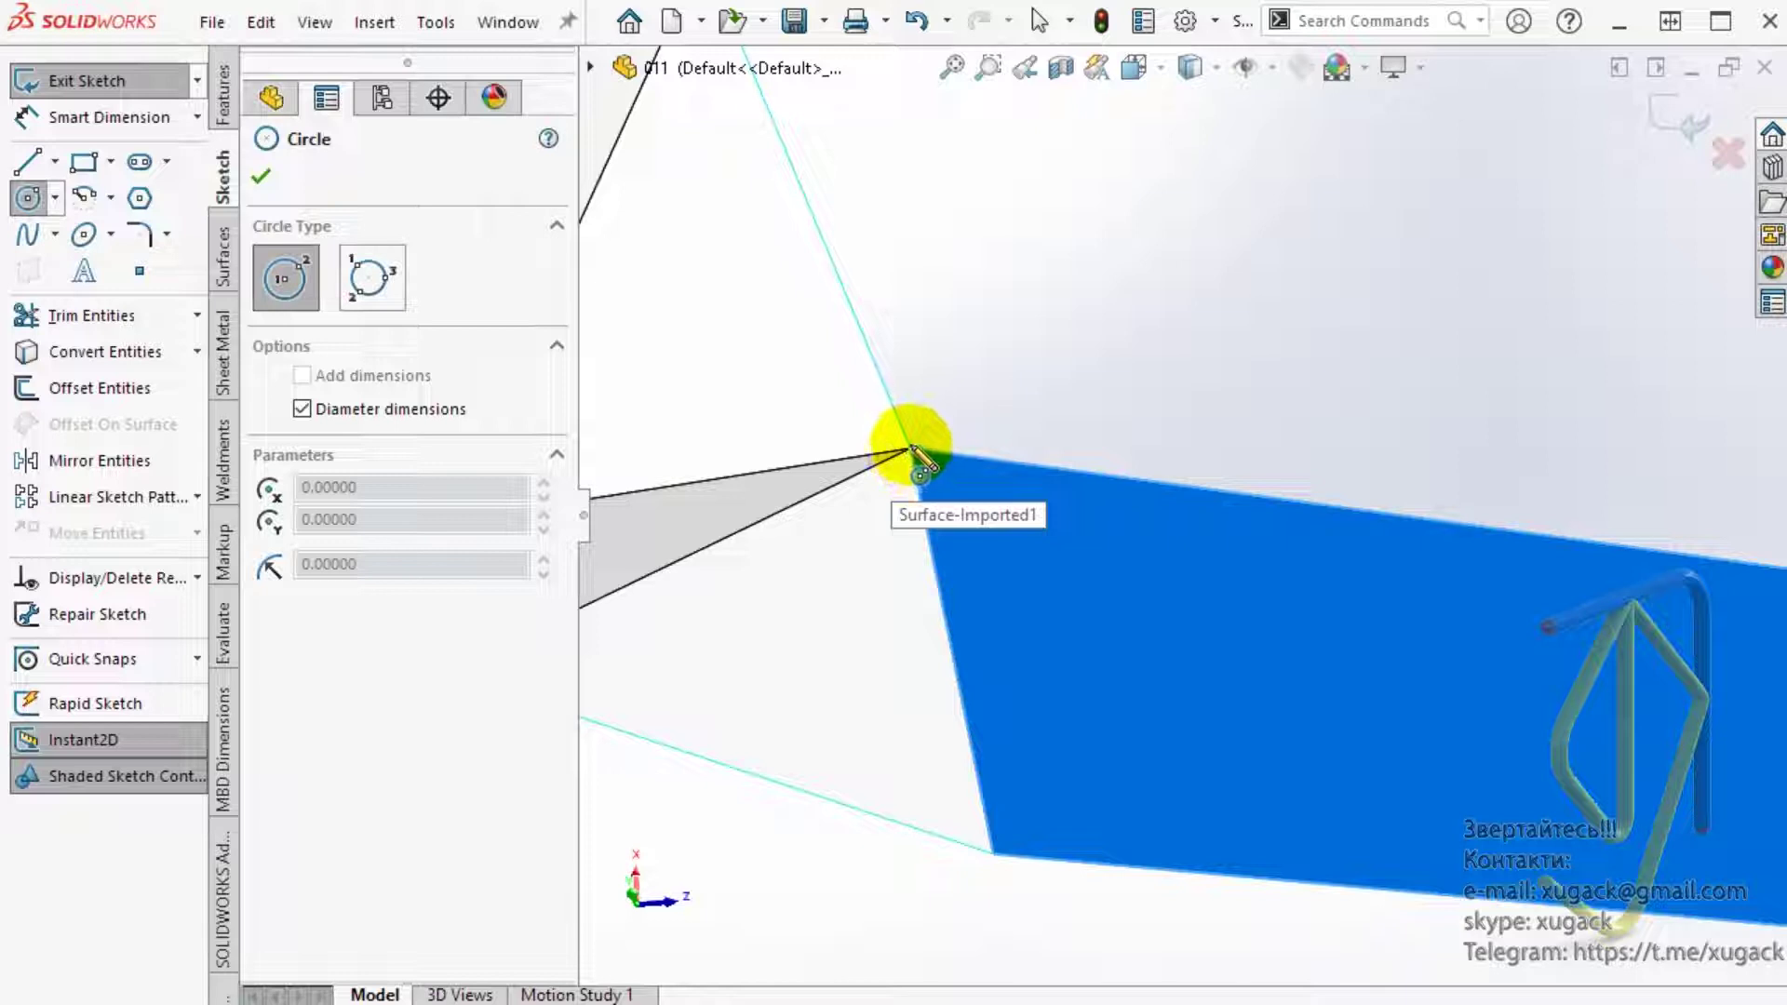
left_click(1154, 67)
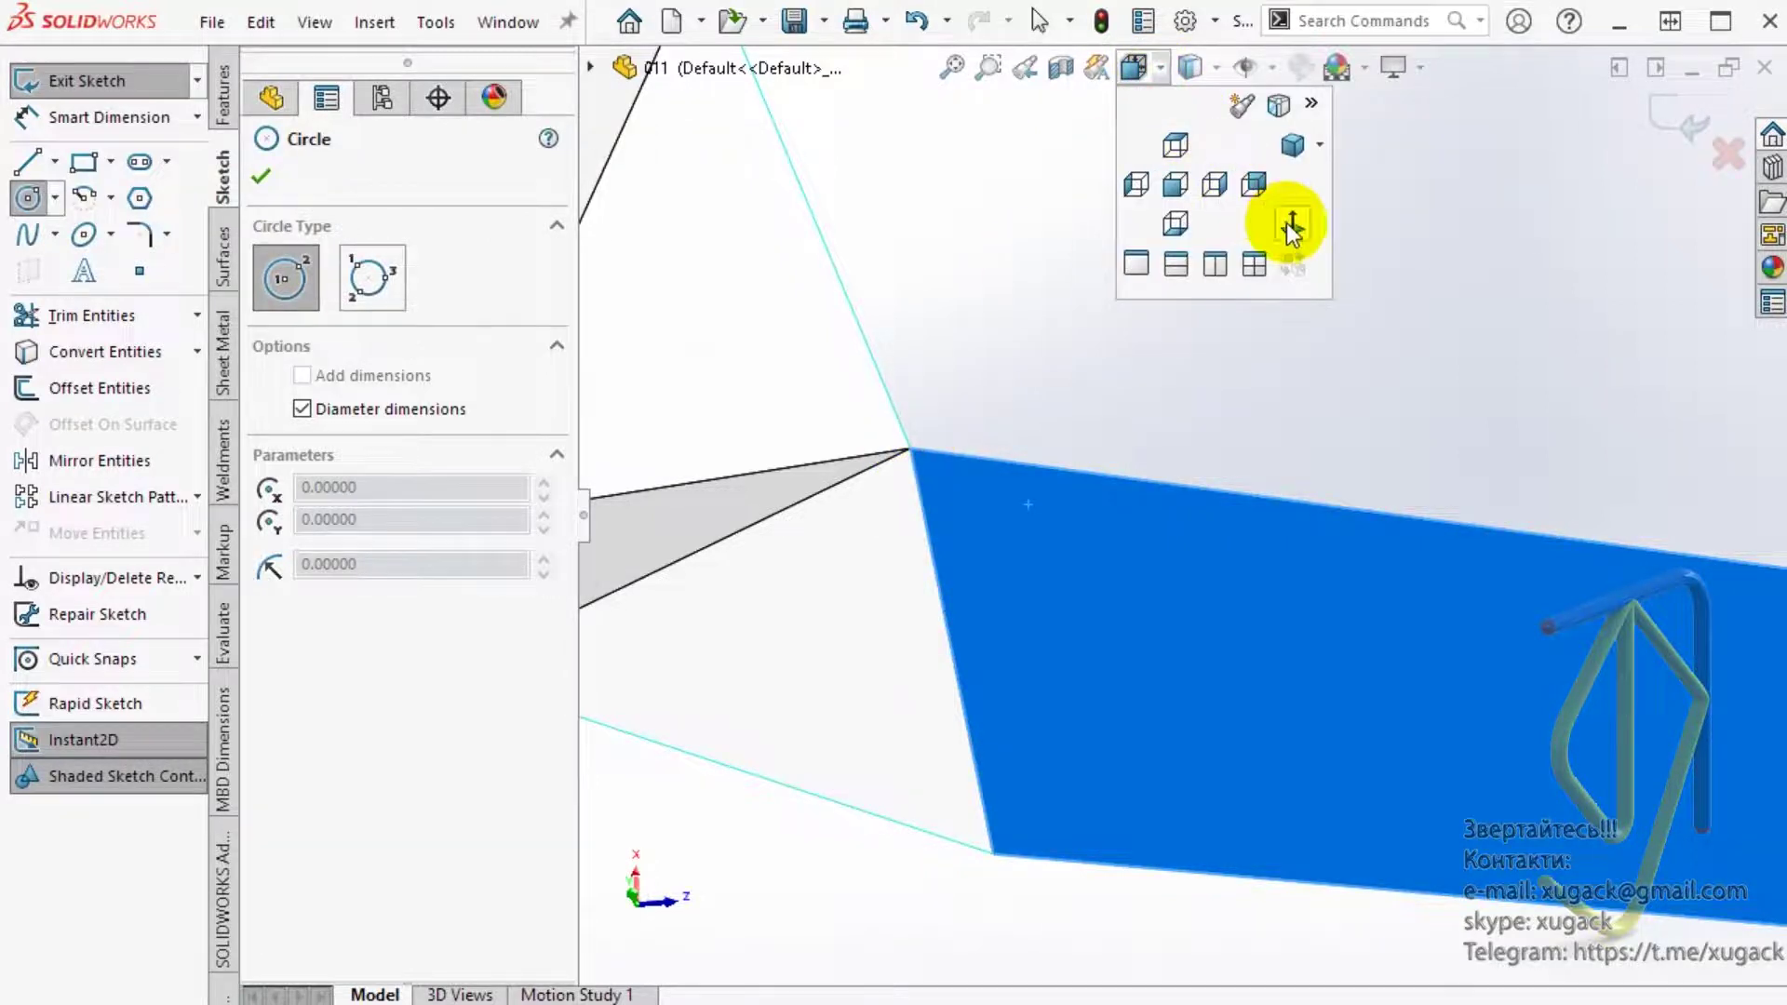
left_click(1295, 225)
scroll(1154, 717, "down", 2)
scroll(1210, 800, "down", 2)
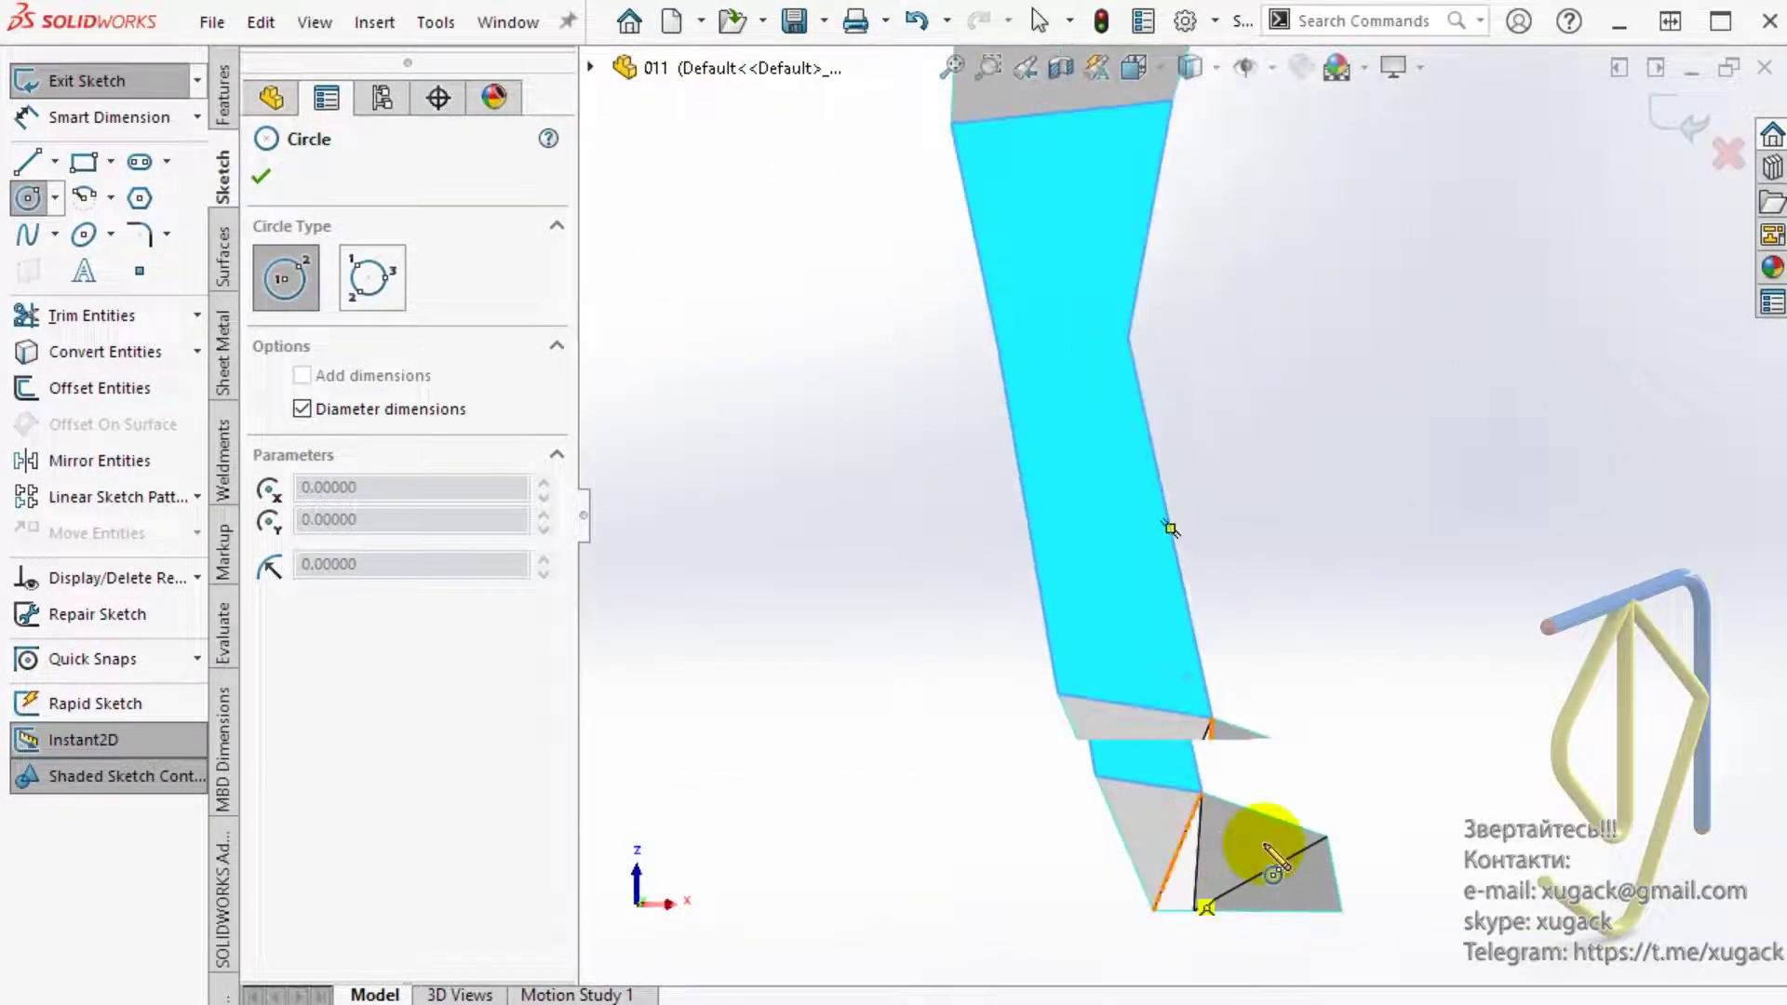
scroll(1201, 707, "down", 3)
scroll(1117, 605, "down", 3)
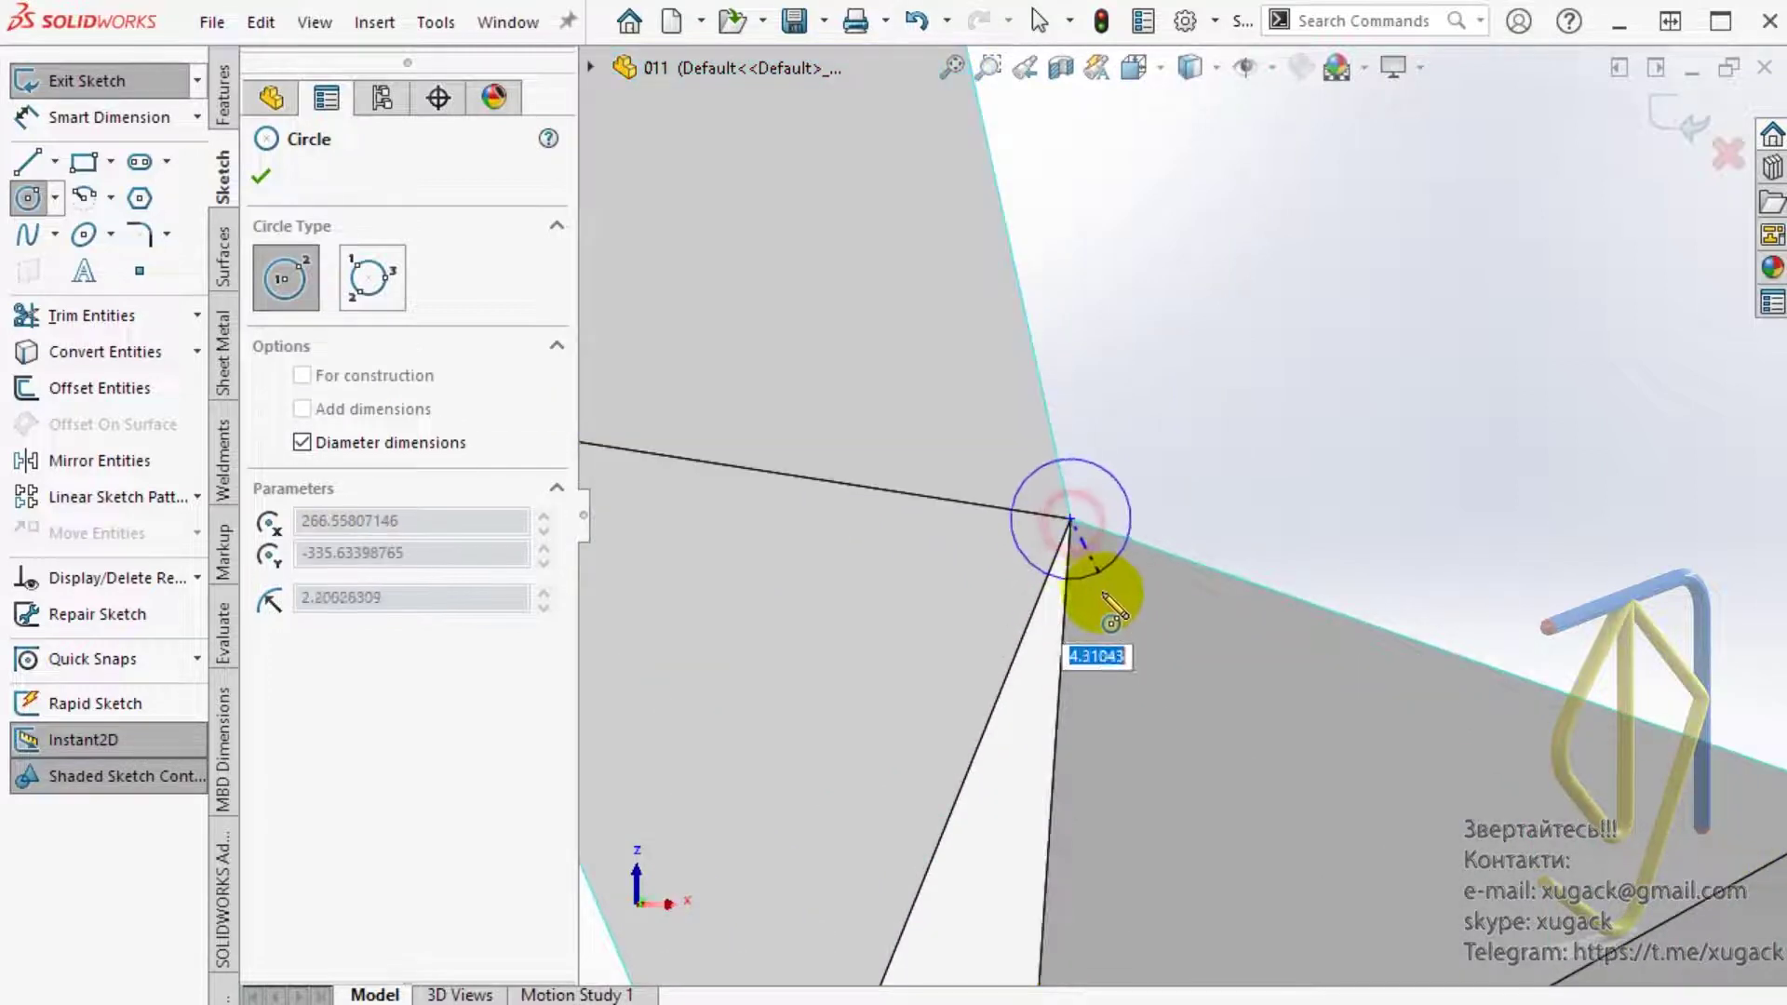
Step: Draw a circle centred on the corner vertex and dimension its diameter to 5 mm
left_click_drag(1070, 518, 1103, 600)
key("Escape")
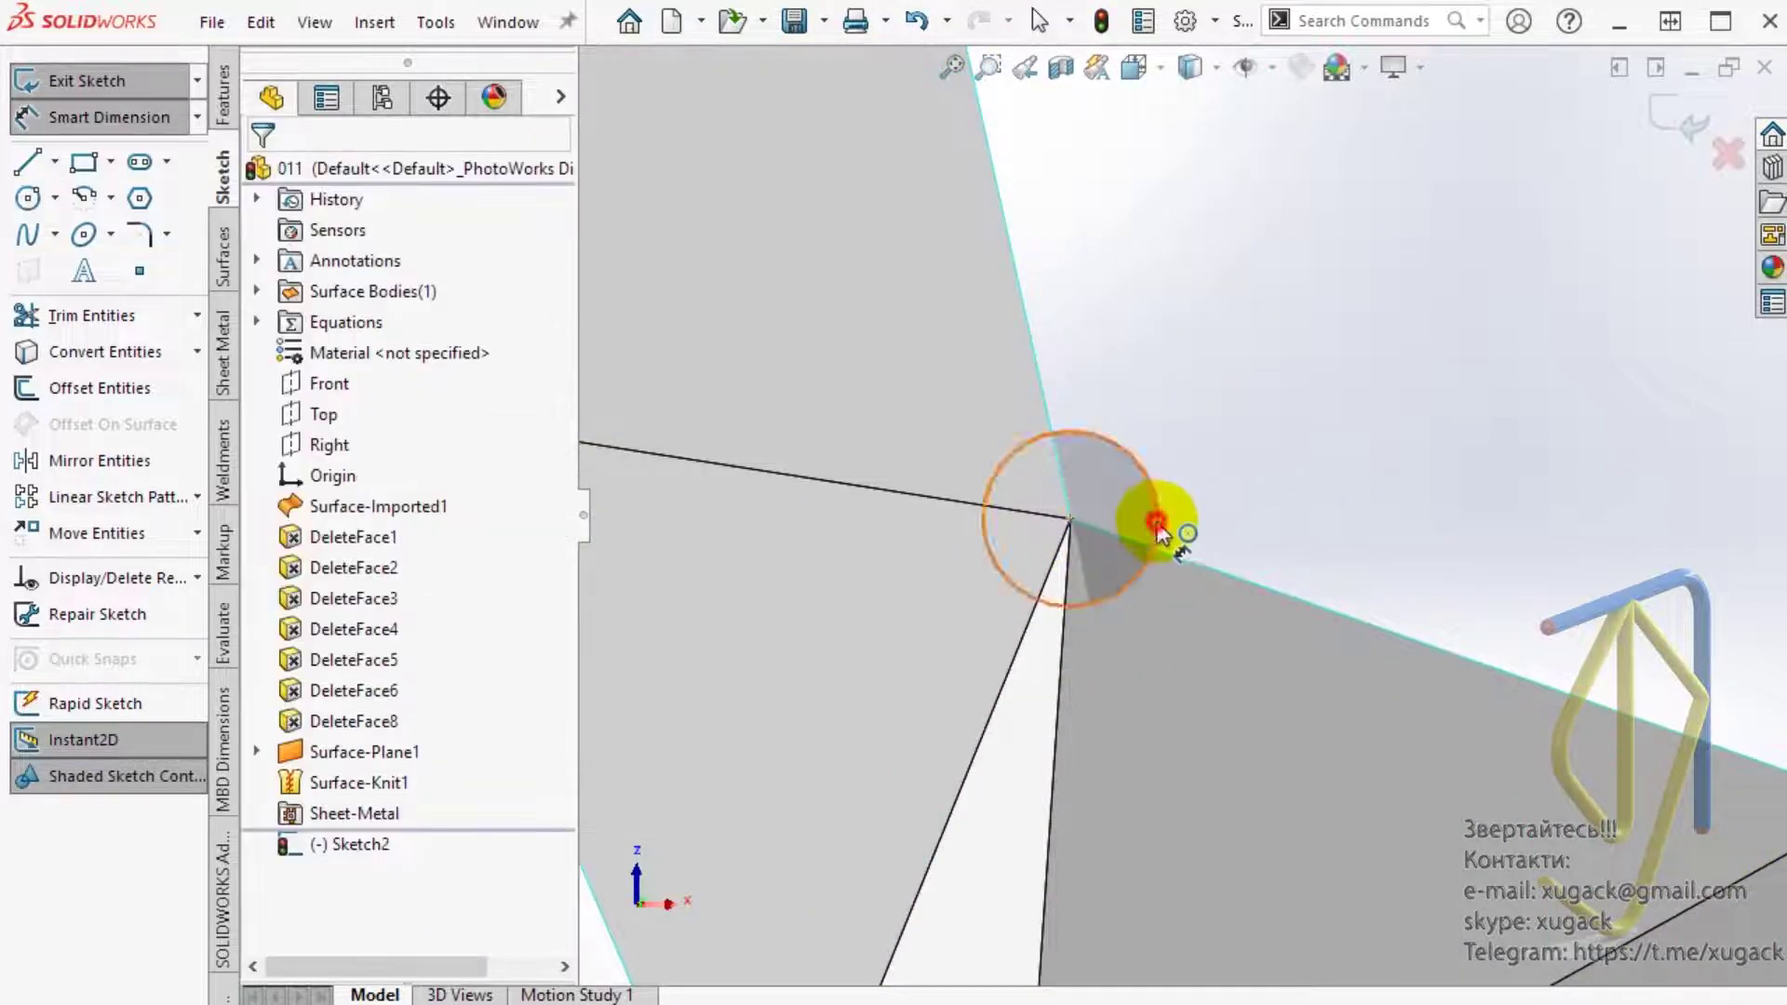
left_click(1157, 528)
left_click(1241, 467)
key("Return")
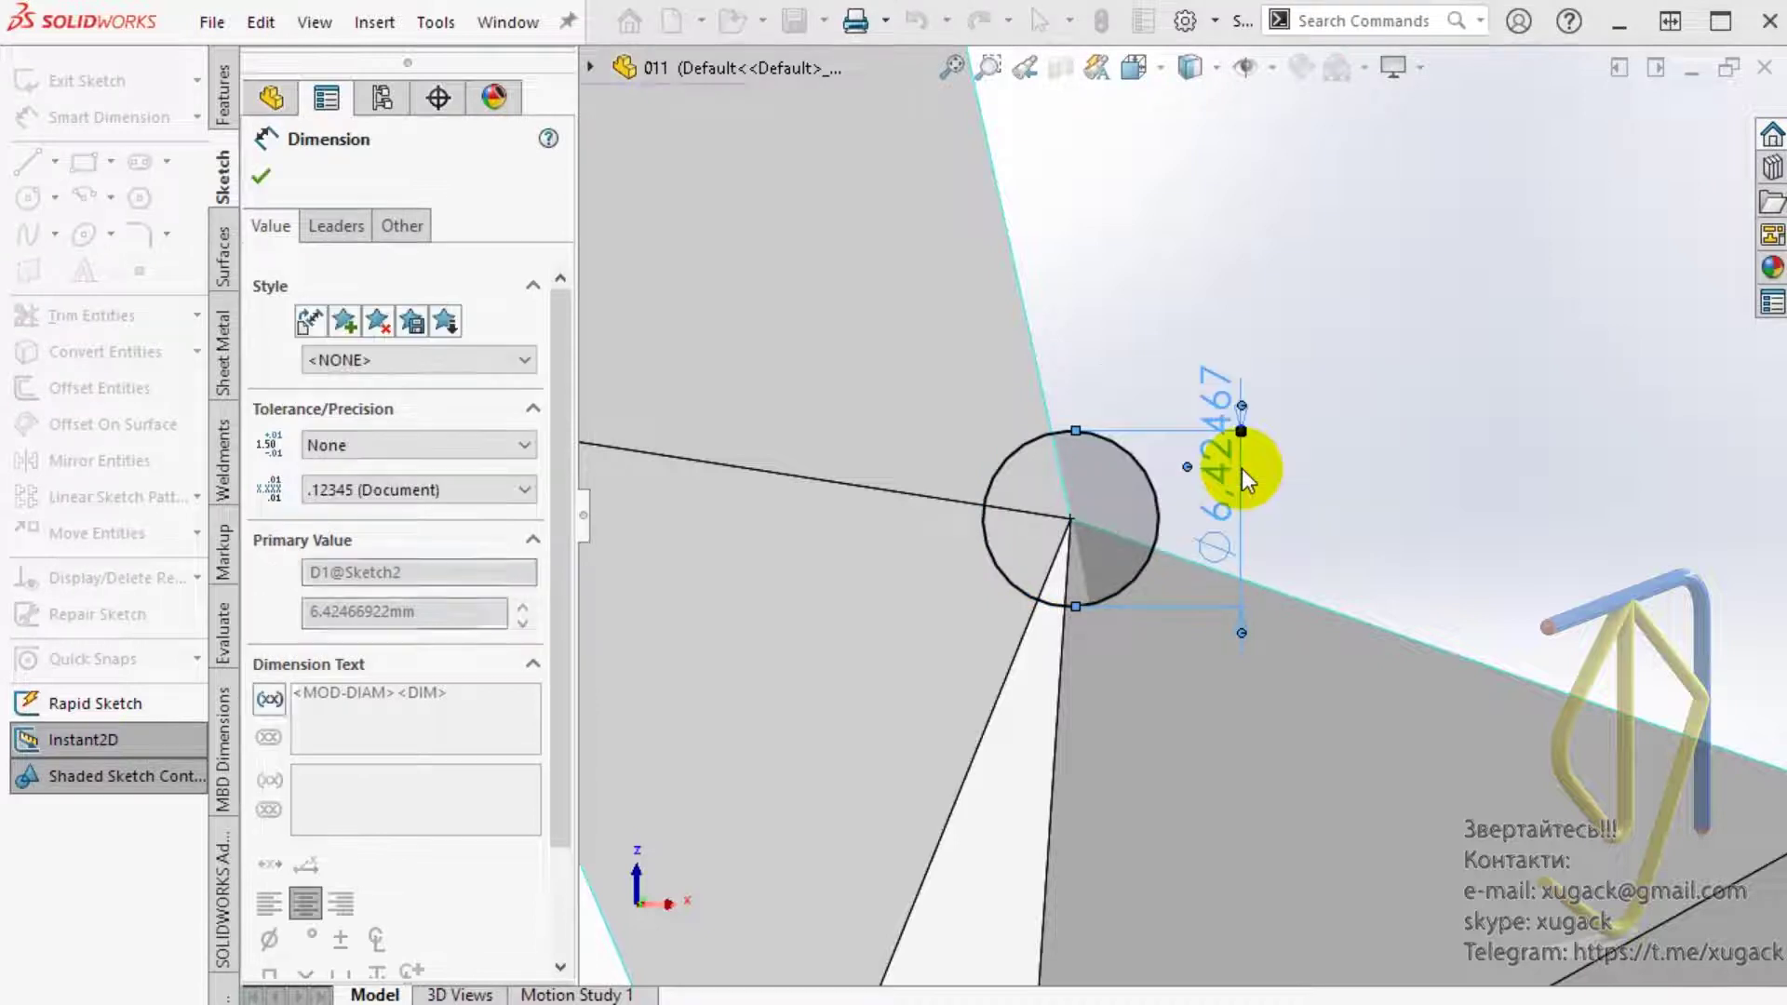
Step: Extrude the circle into a Mid Plane cylinder surface, Surface-Extrude1
left_click(261, 181)
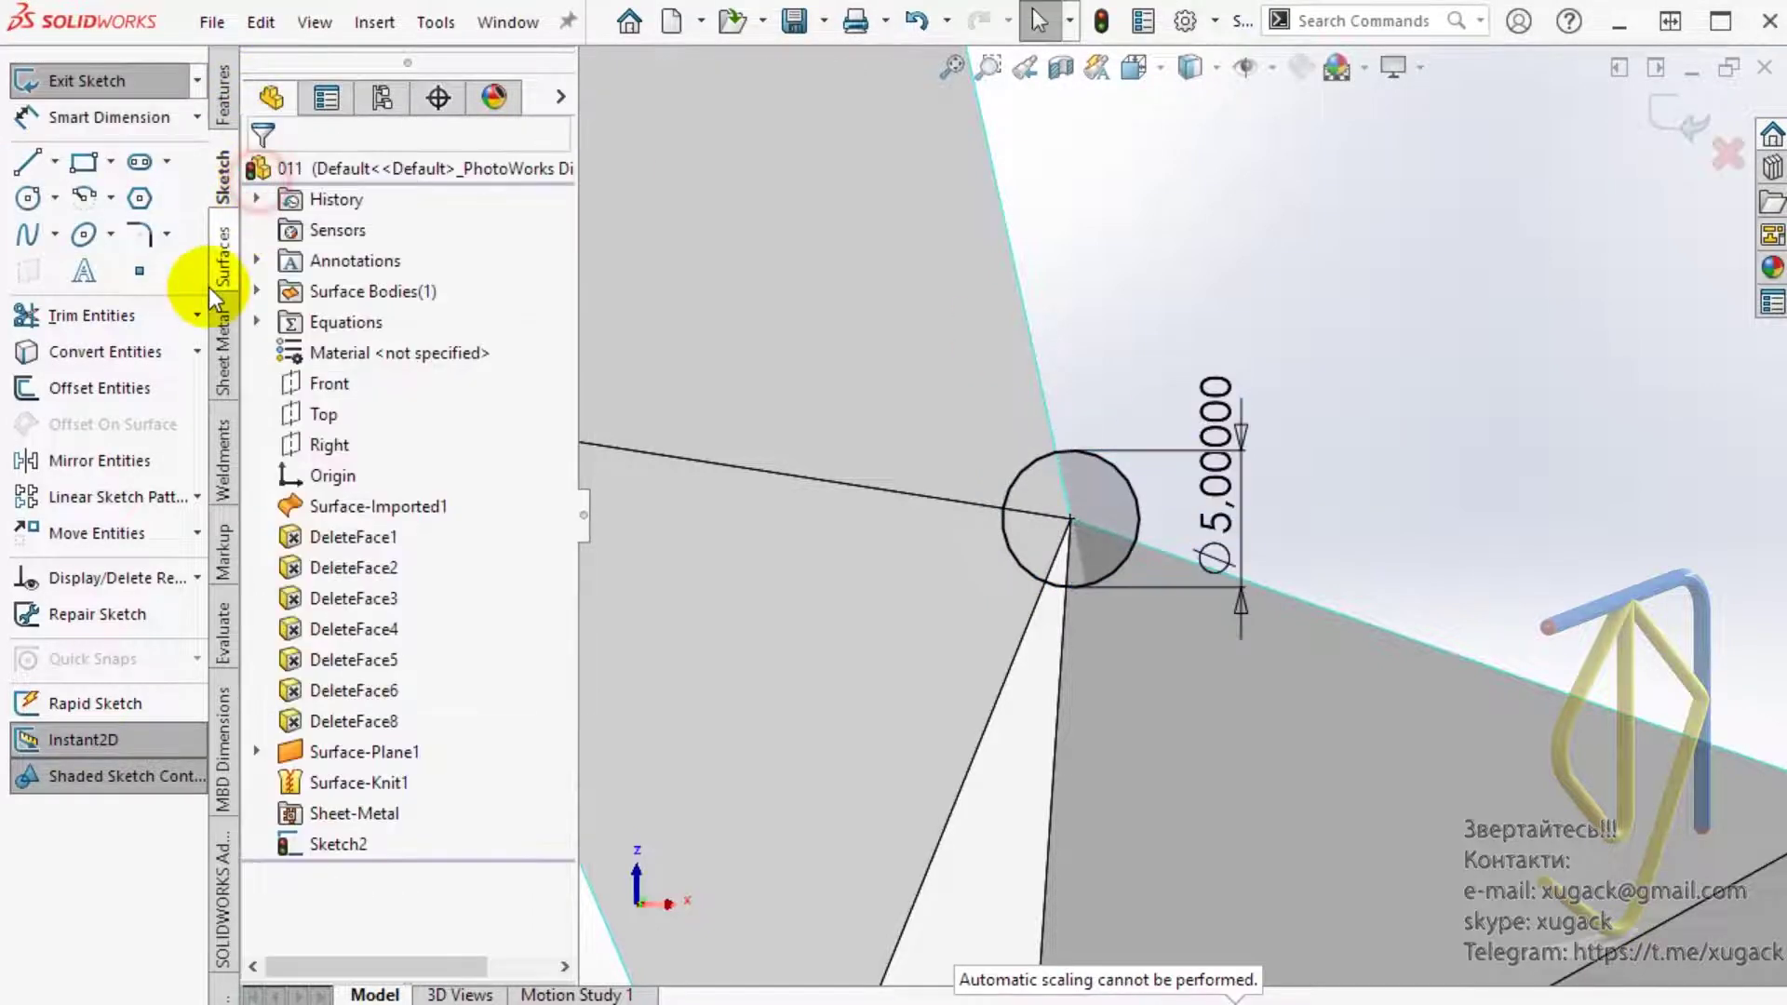
left_click(221, 359)
left_click(224, 256)
left_click(103, 81)
left_click(354, 346)
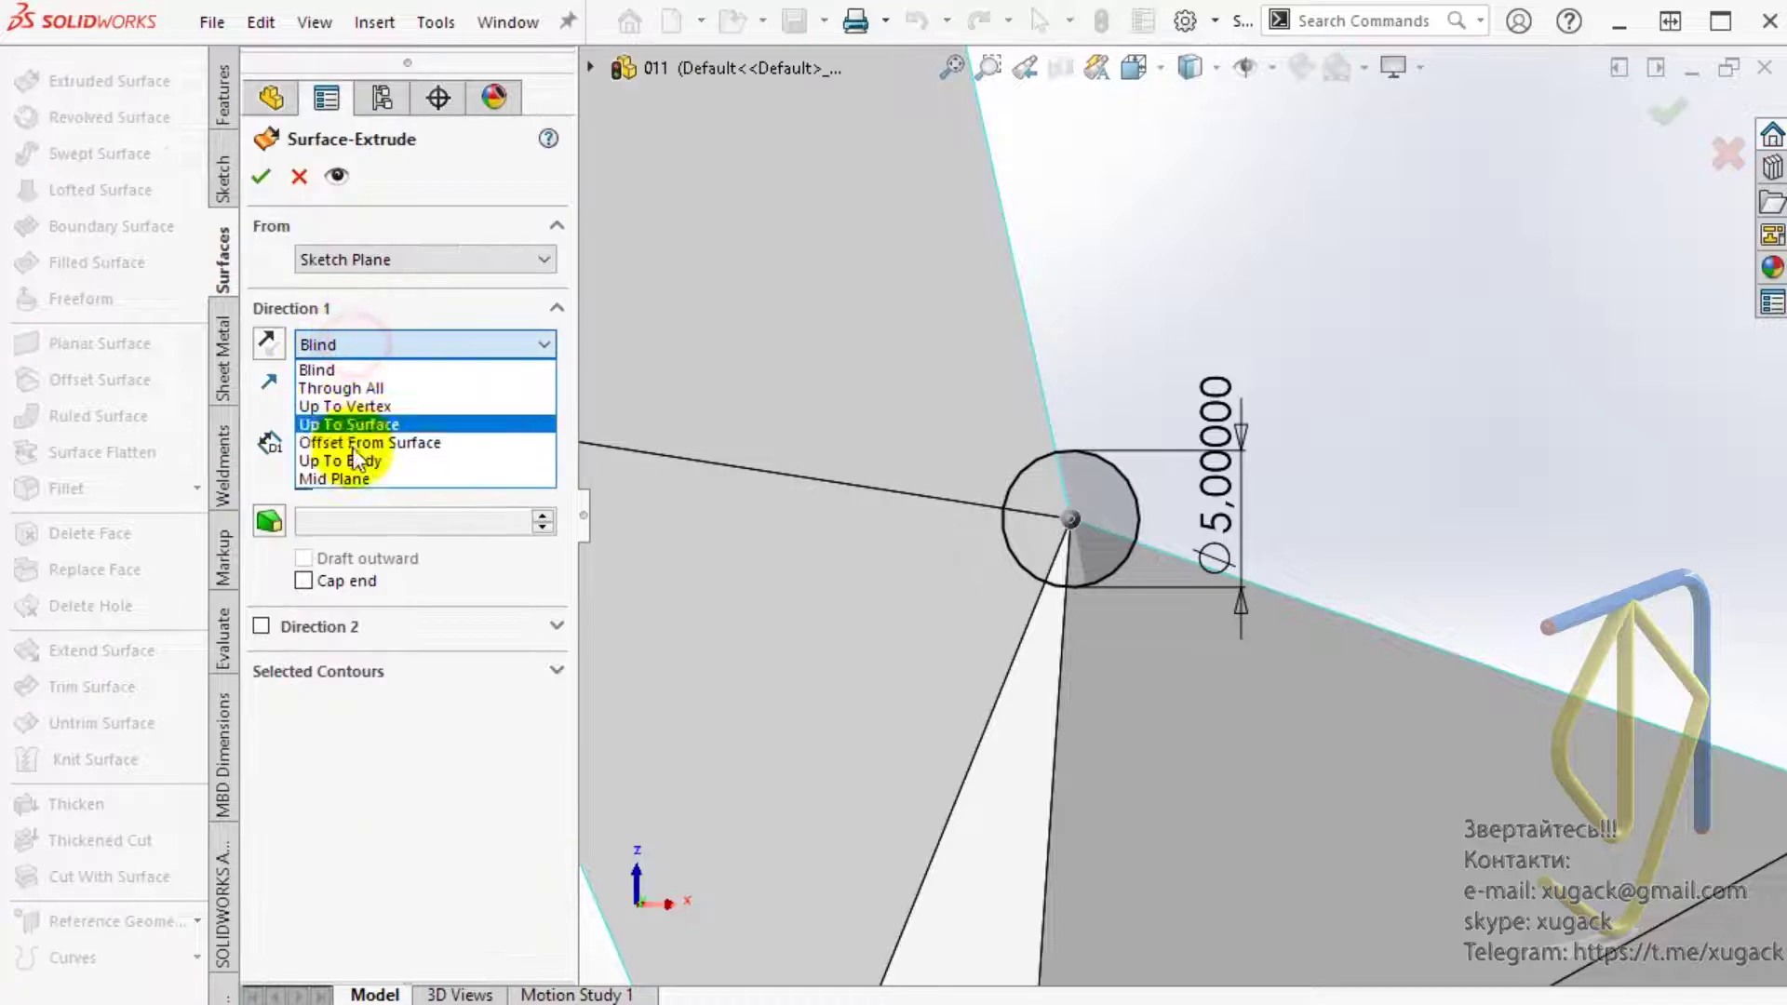
left_click(361, 481)
left_click(259, 170)
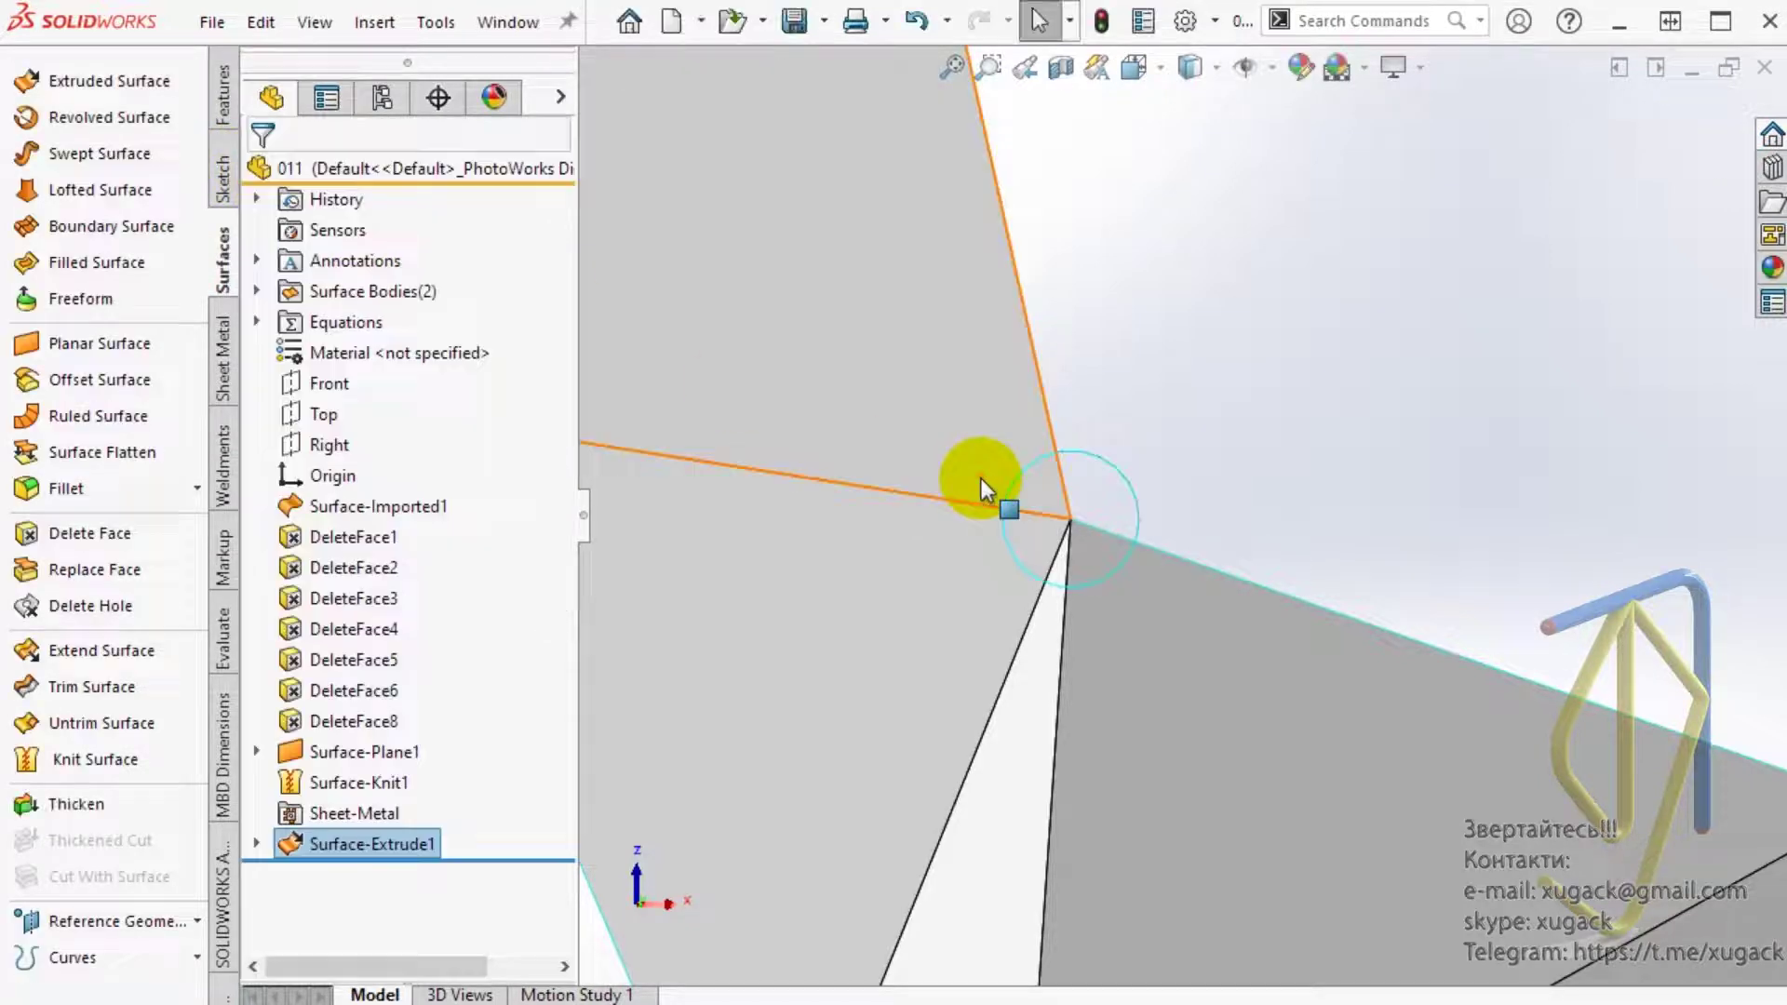
middle_click_drag(981, 478, 918, 344)
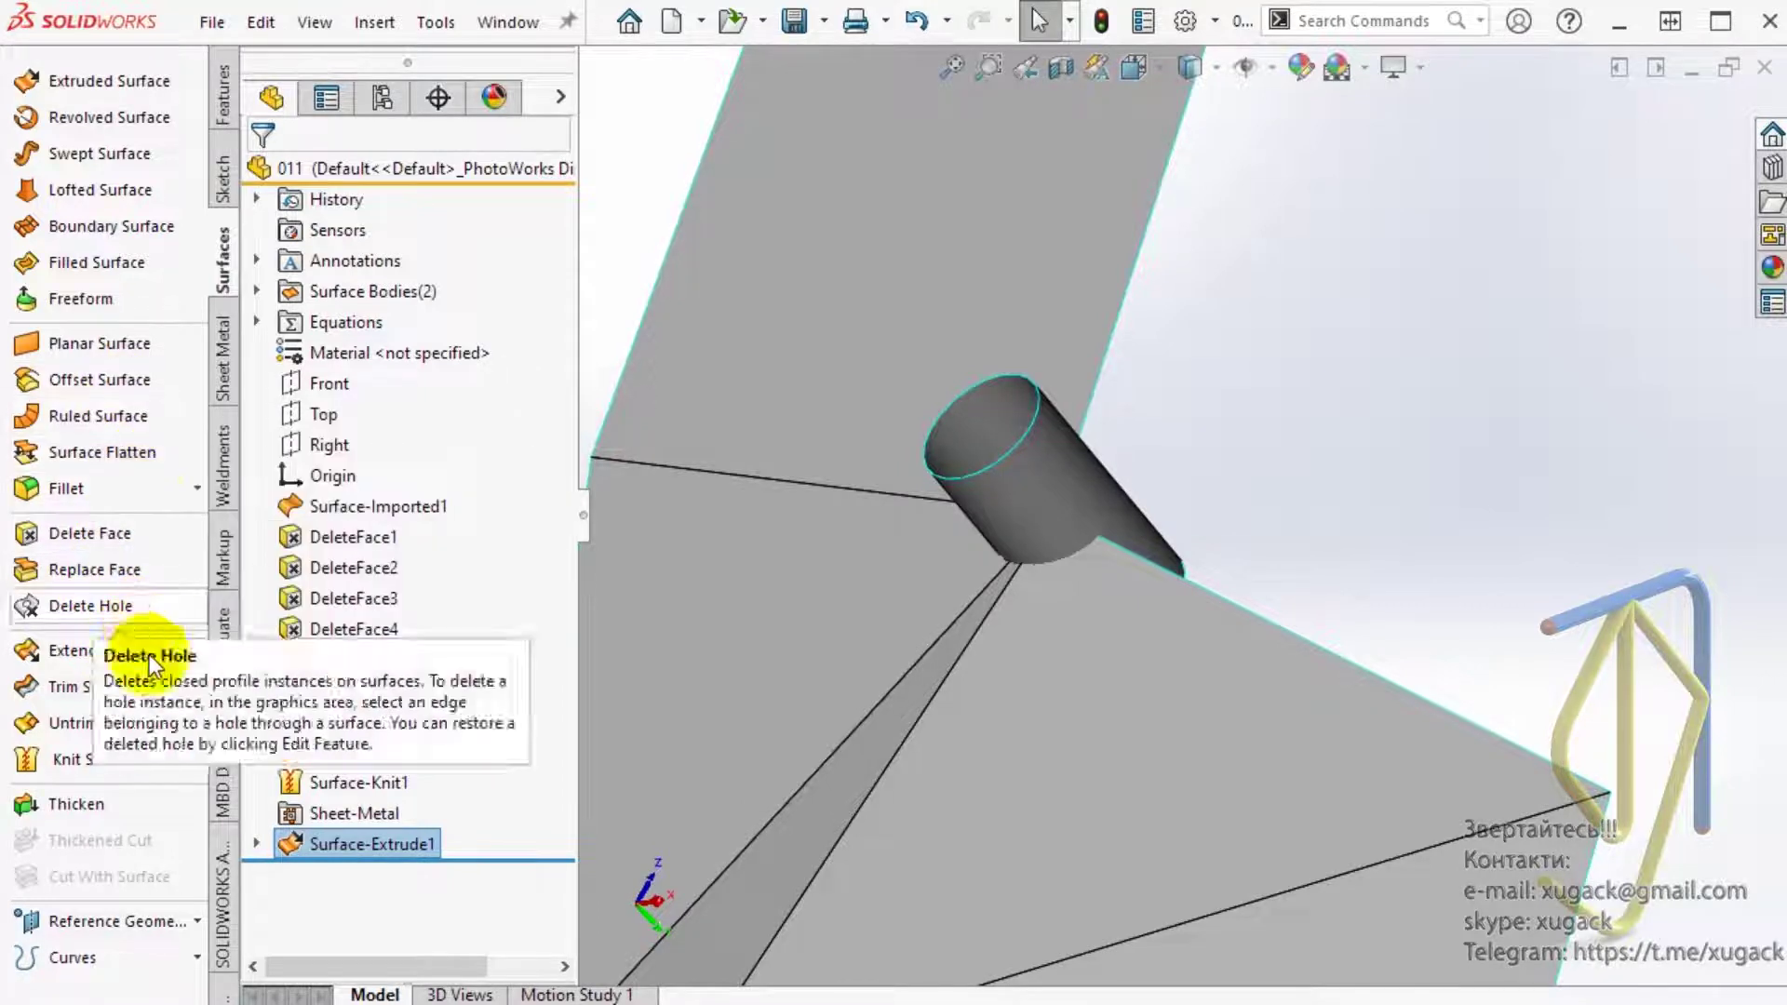
Step: Trim the strip with the cylinder, keeping the strip, and hide Surface-Extrude1
left_click(153, 683)
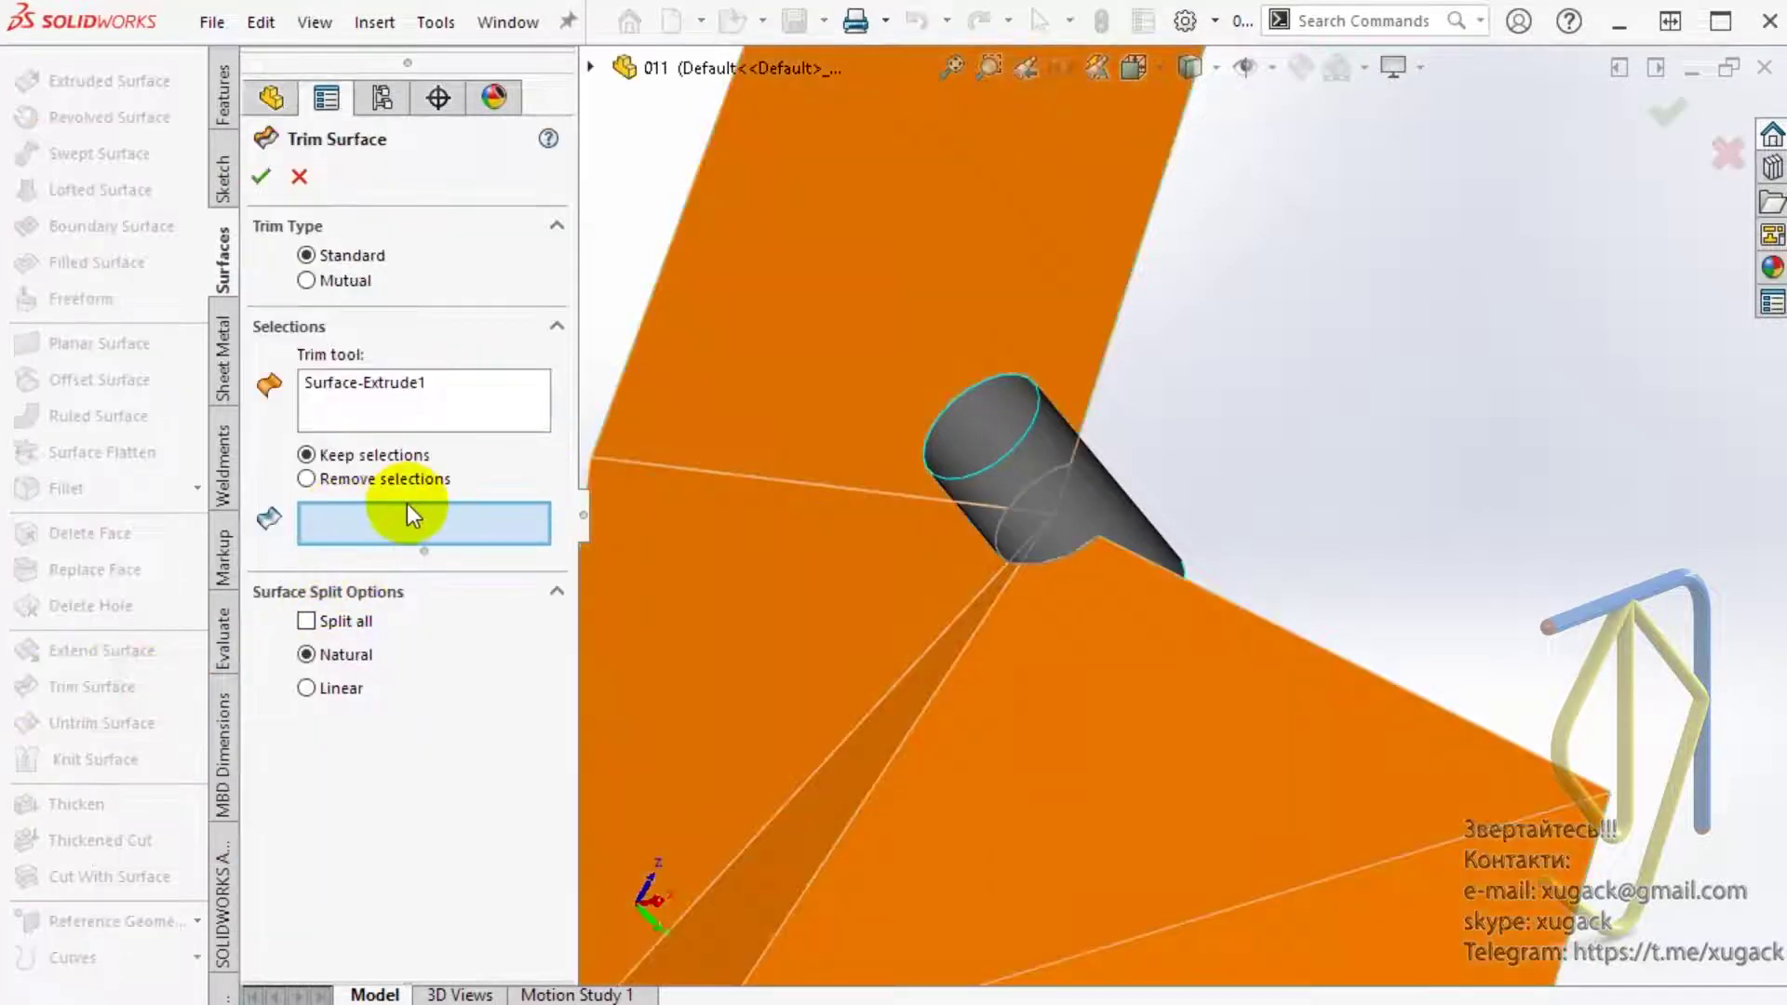
left_click(799, 638)
right_click(1340, 572)
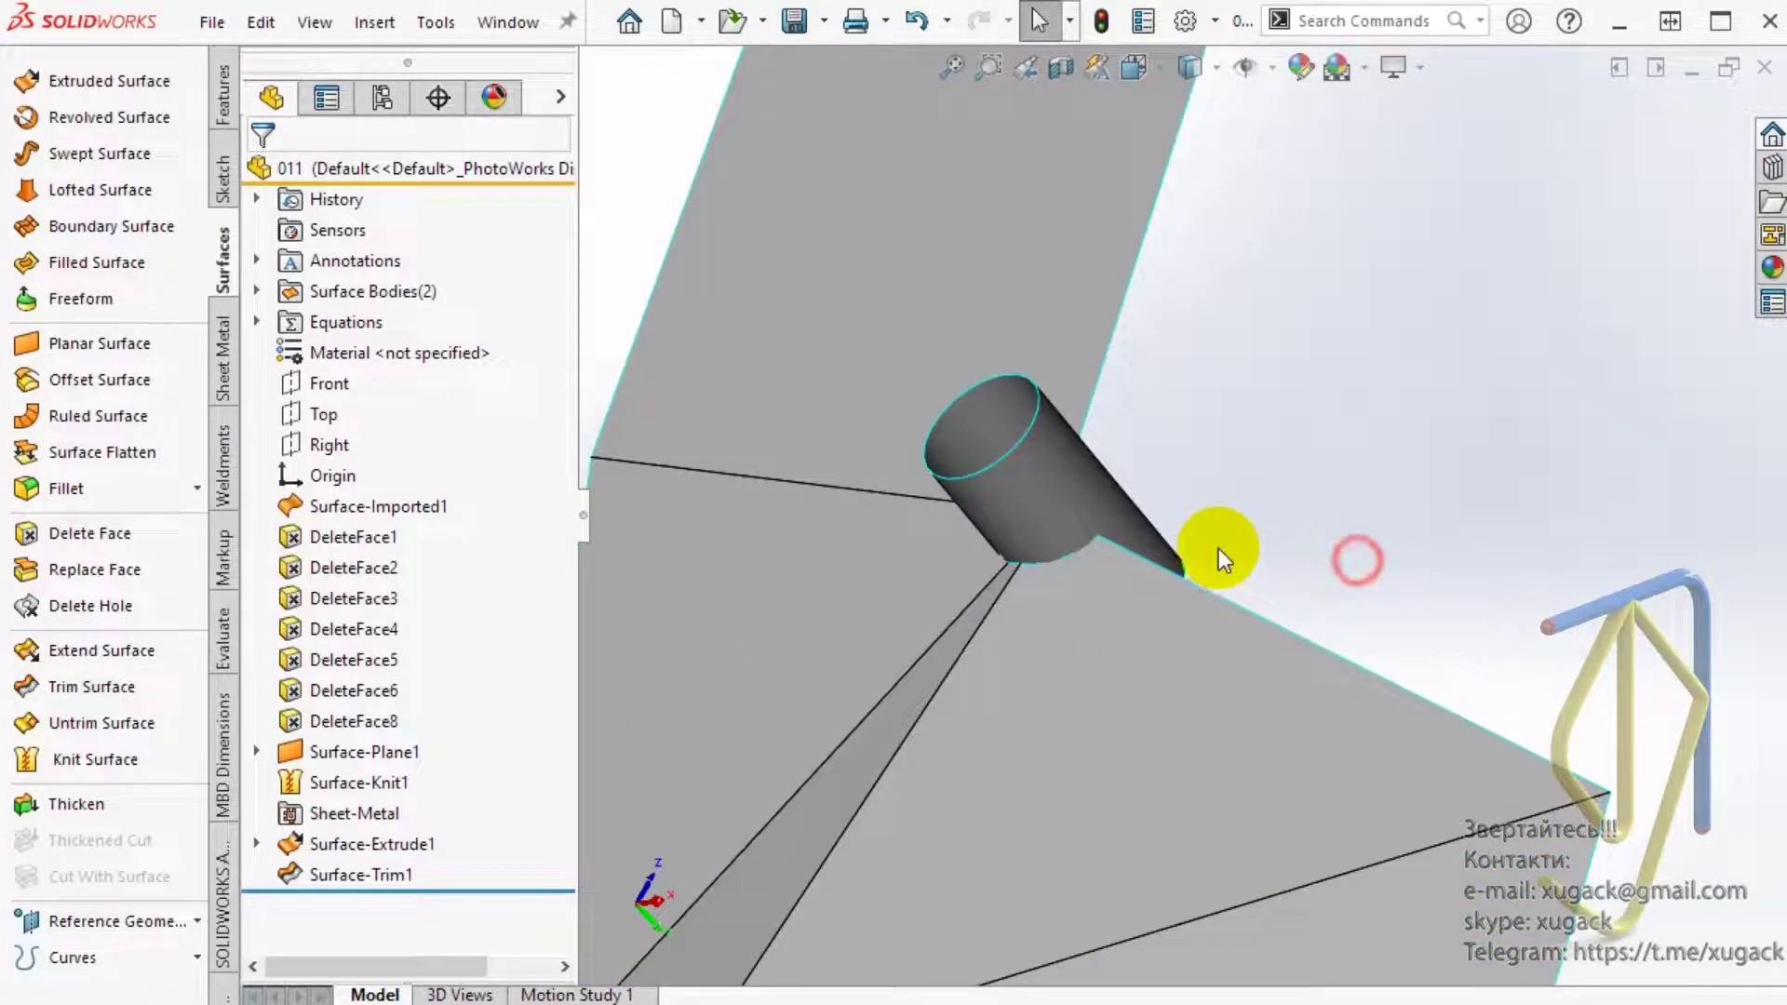
left_click(1158, 552)
left_click(1277, 463)
scroll(1260, 471, "up", 2)
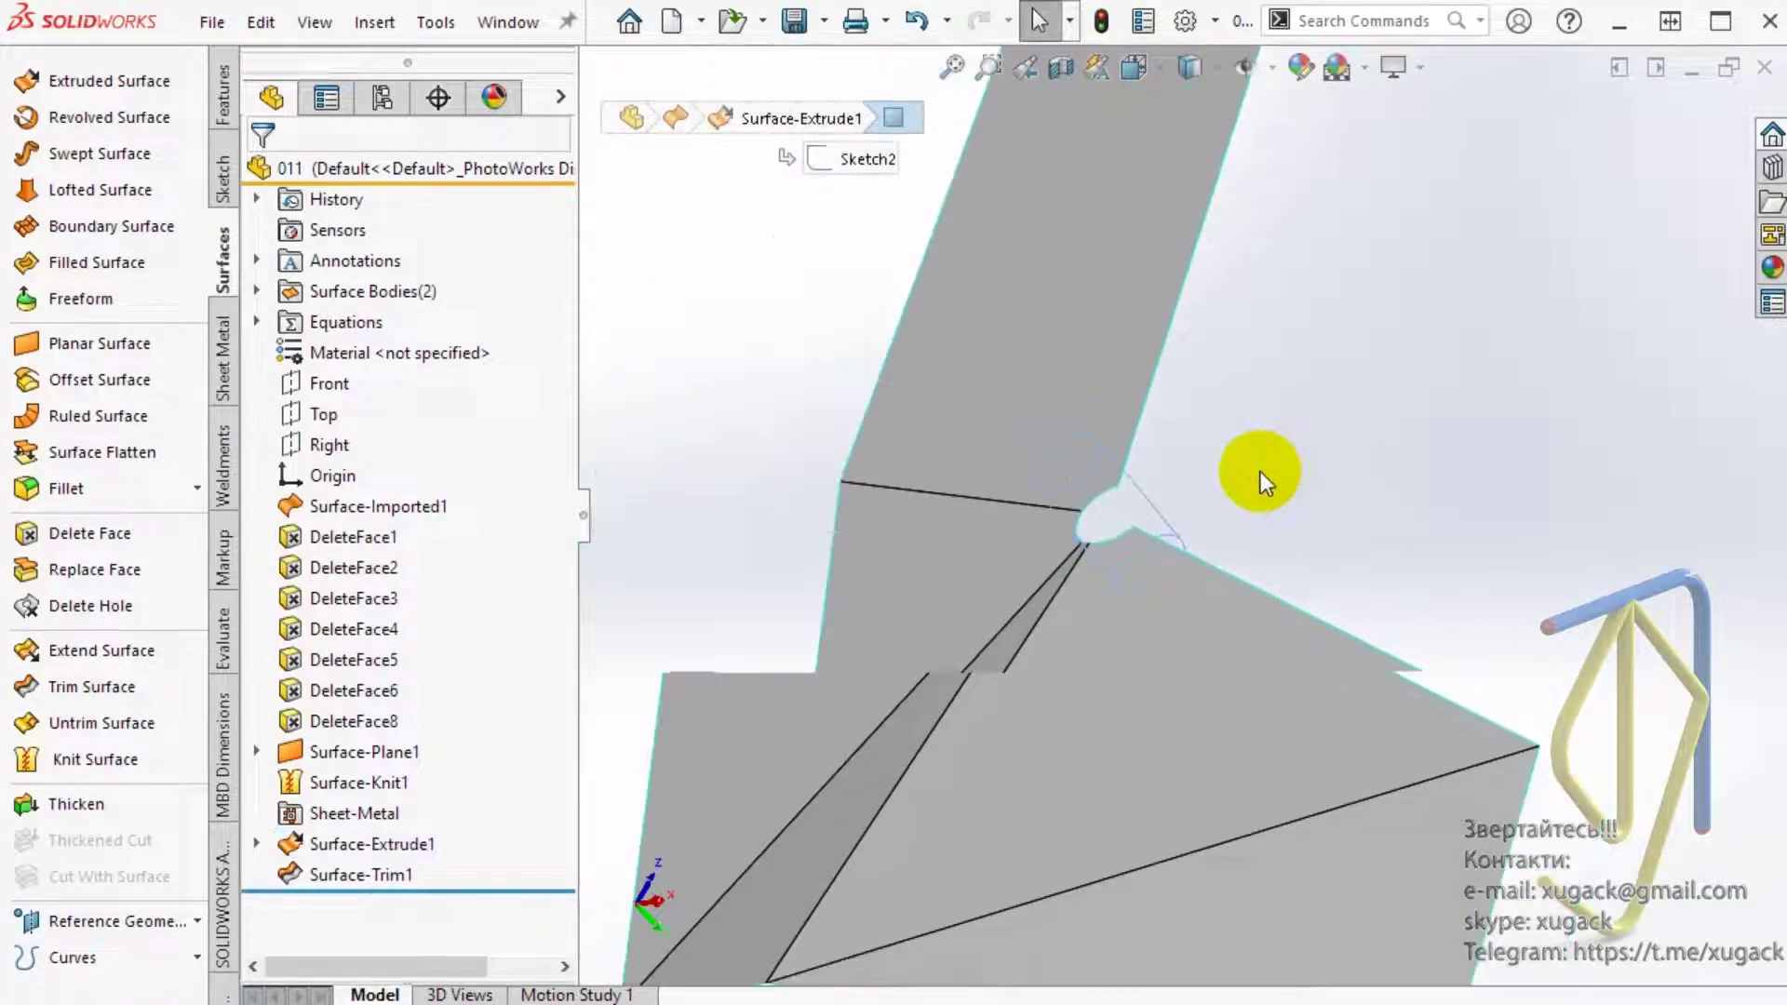
scroll(1261, 471, "up", 2)
scroll(1182, 638, "up", 3)
mouse_move(1188, 627)
middle_mouse_down()
mouse_move(1240, 367)
mouse_move(1069, 622)
mouse_move(1163, 637)
middle_mouse_up()
scroll(1175, 503, "up", 3)
scroll(1434, 372, "down", 3)
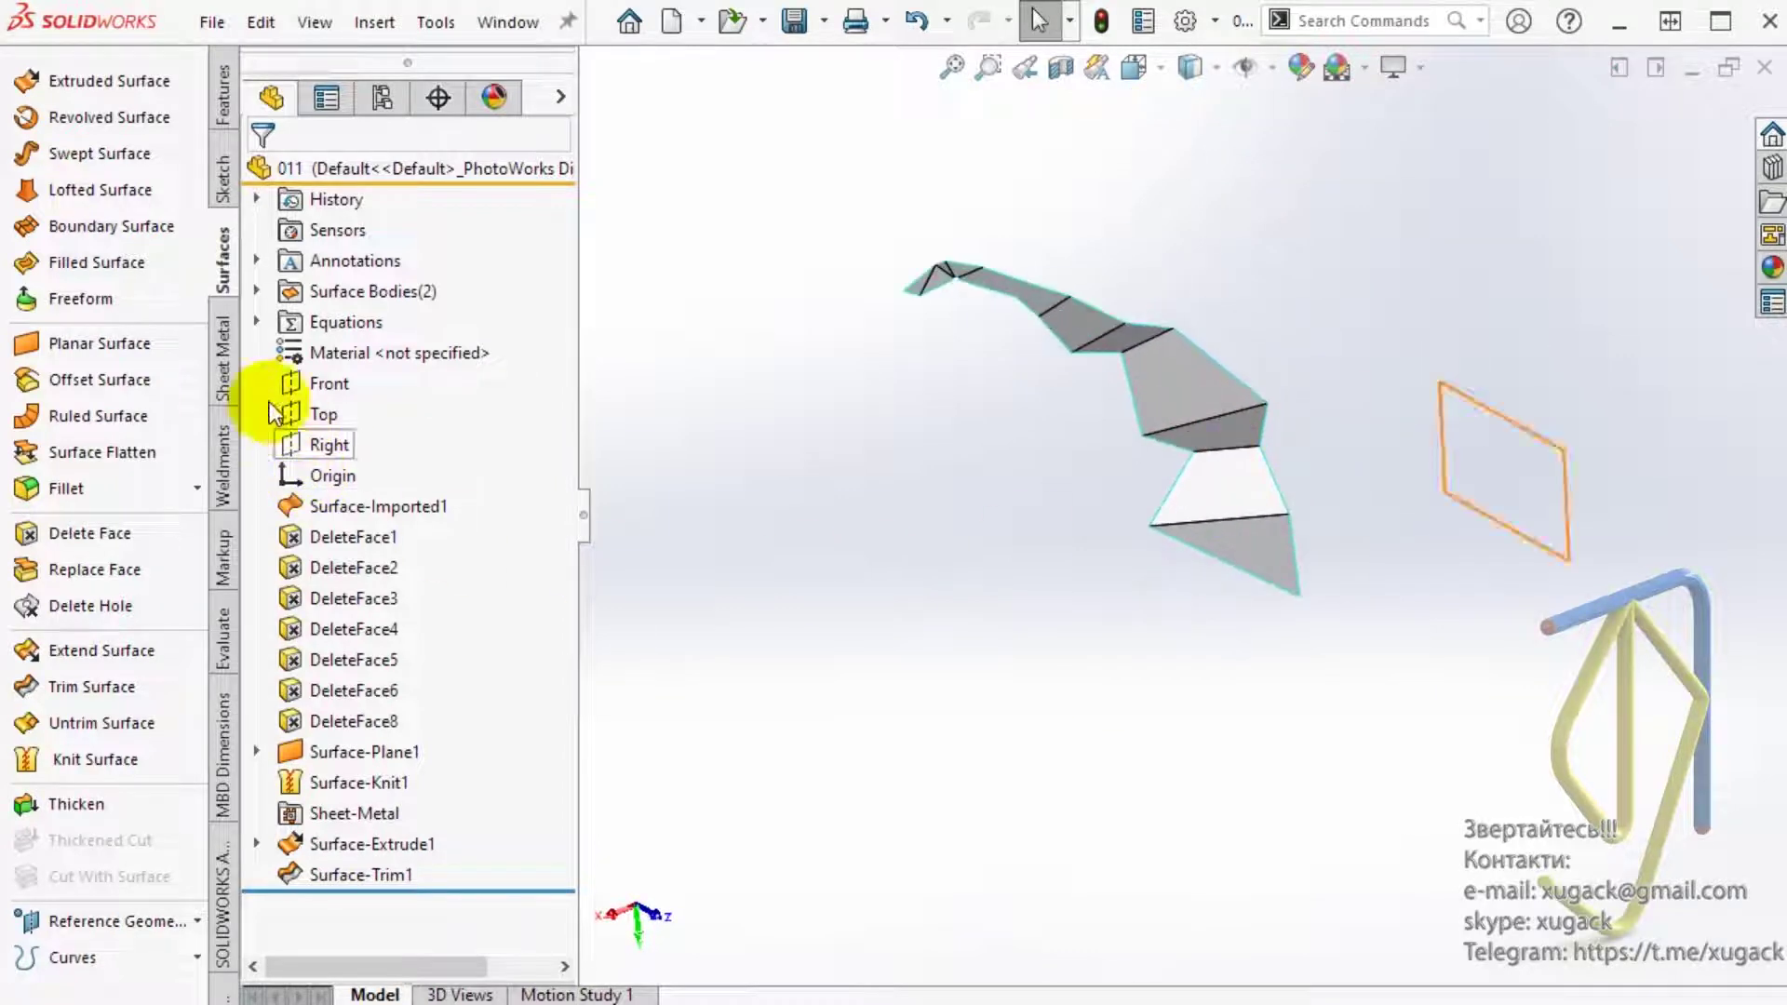
left_click(228, 372)
left_click(121, 116)
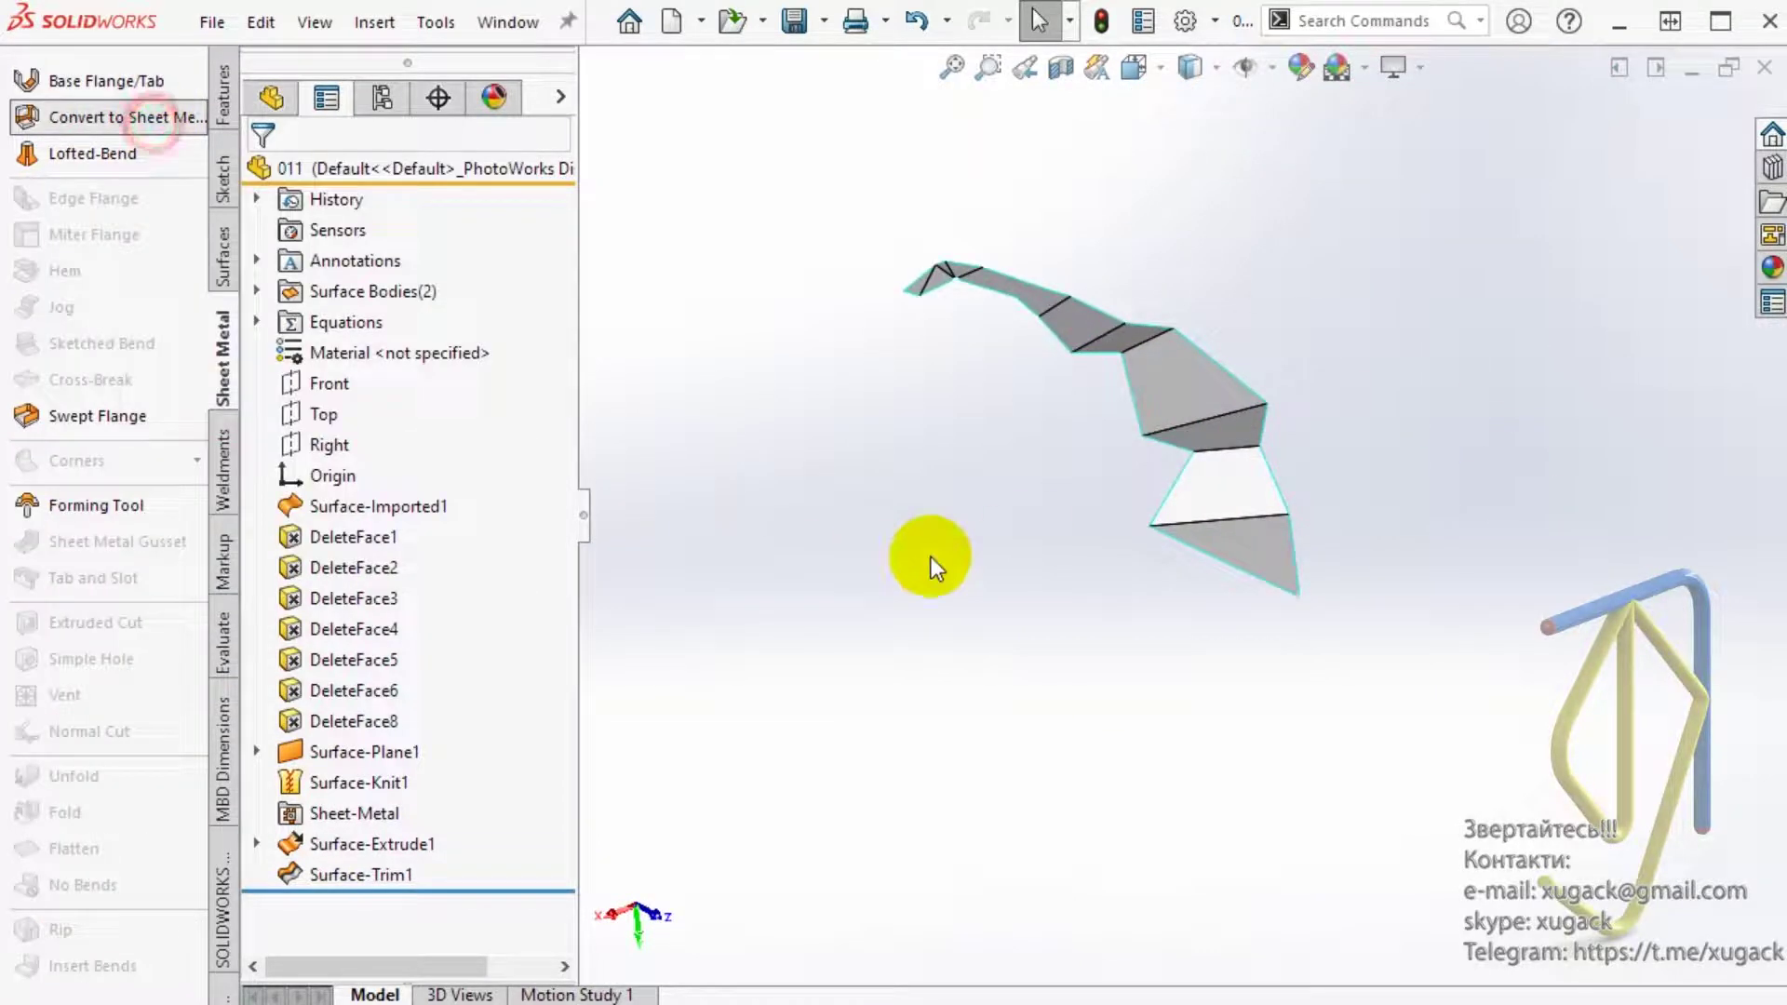
scroll(1108, 595, "down", 3)
left_click(1341, 459)
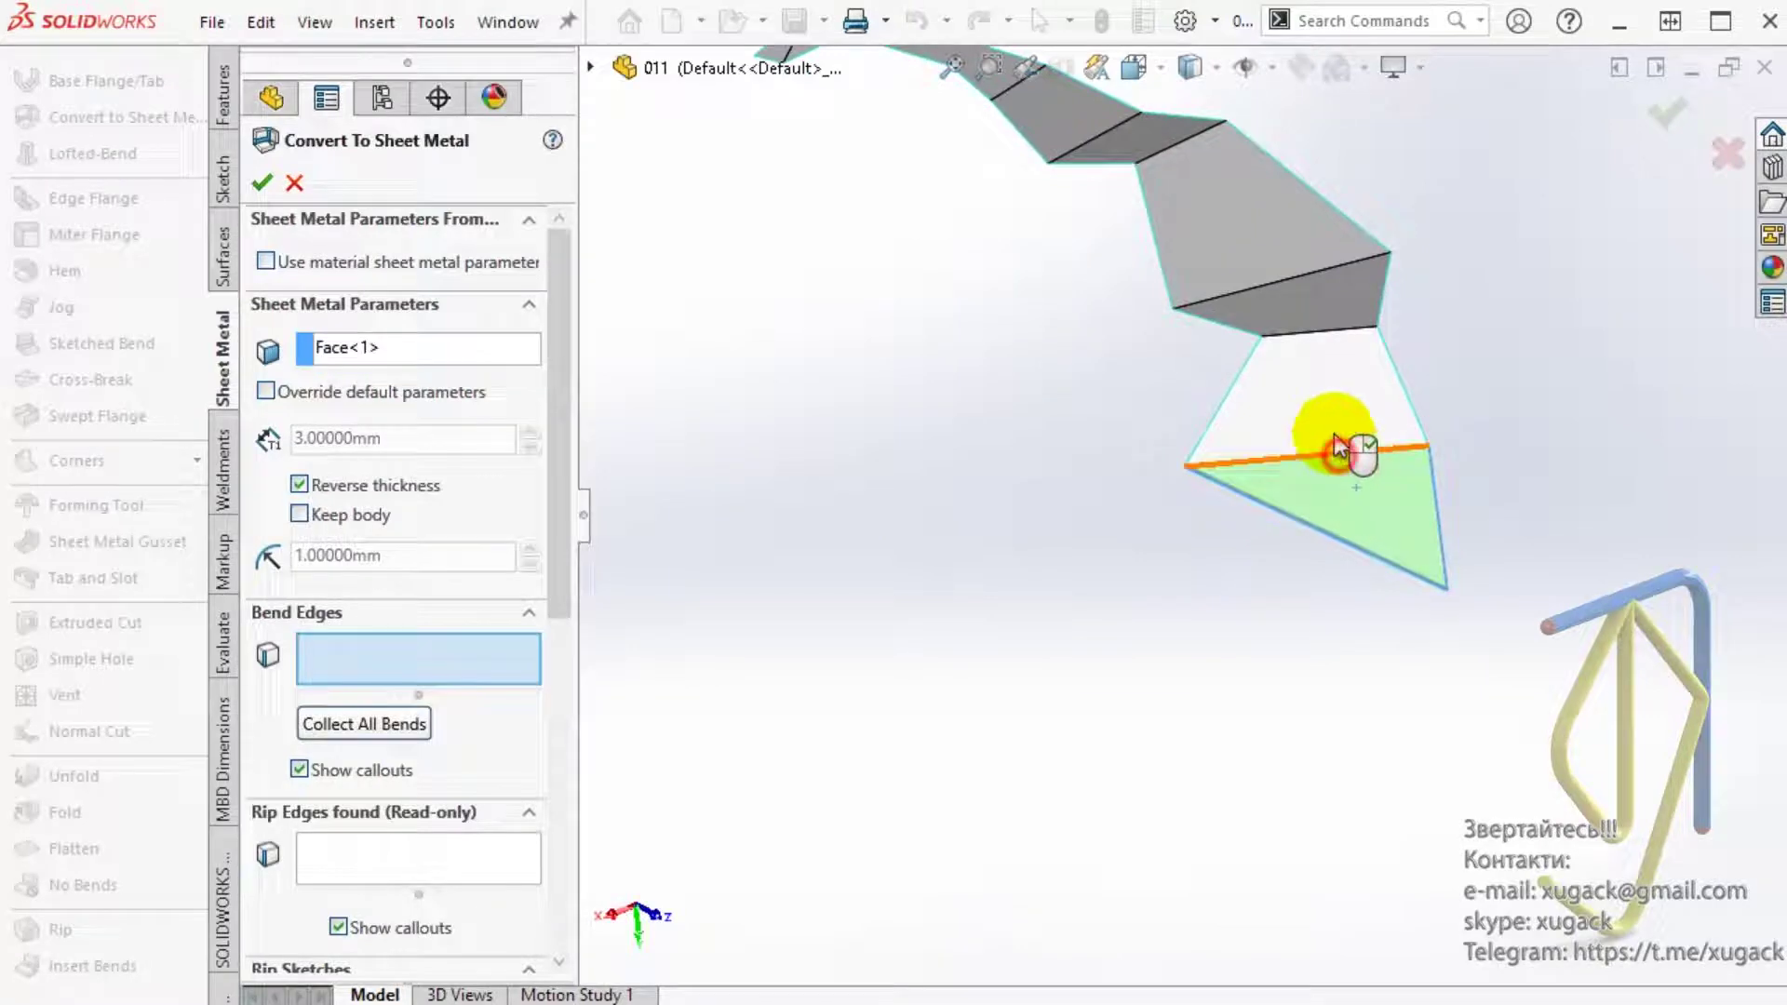
left_click(1338, 334)
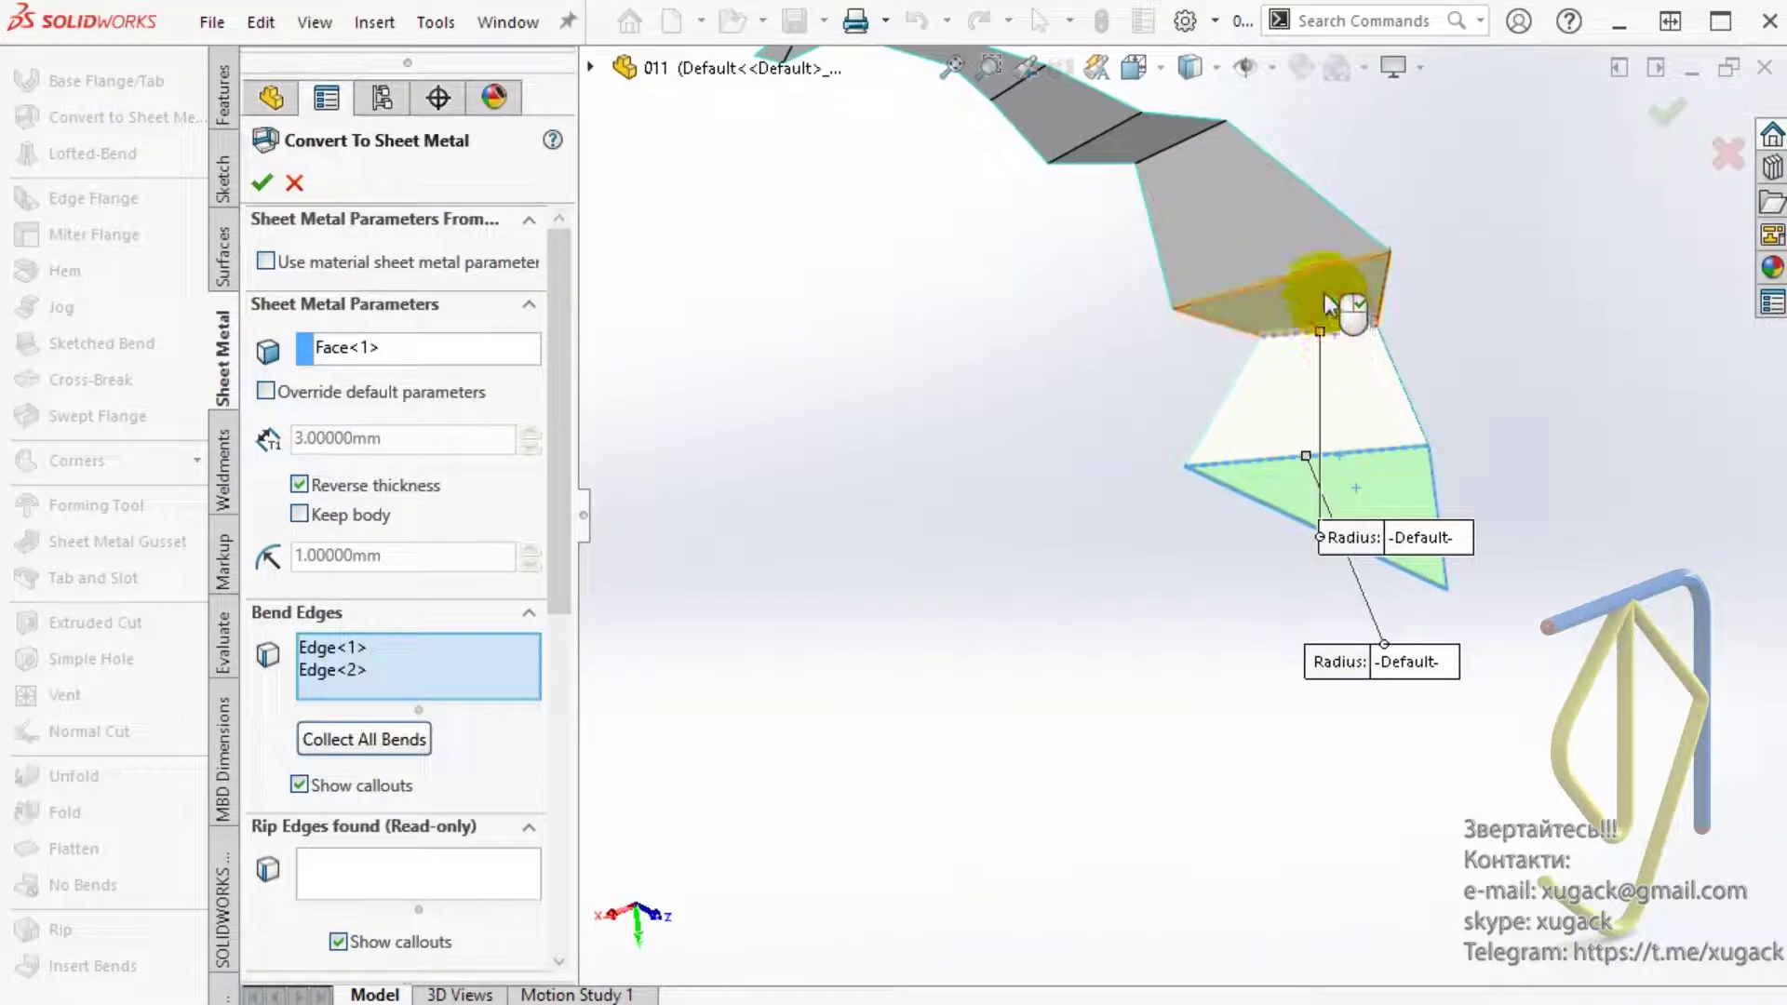
left_click(1299, 456)
mouse_move(1299, 438)
middle_mouse_down()
mouse_move(1288, 251)
mouse_move(1407, 387)
mouse_move(1348, 646)
middle_mouse_up()
scroll(928, 431, "down", 3)
left_click(1087, 363)
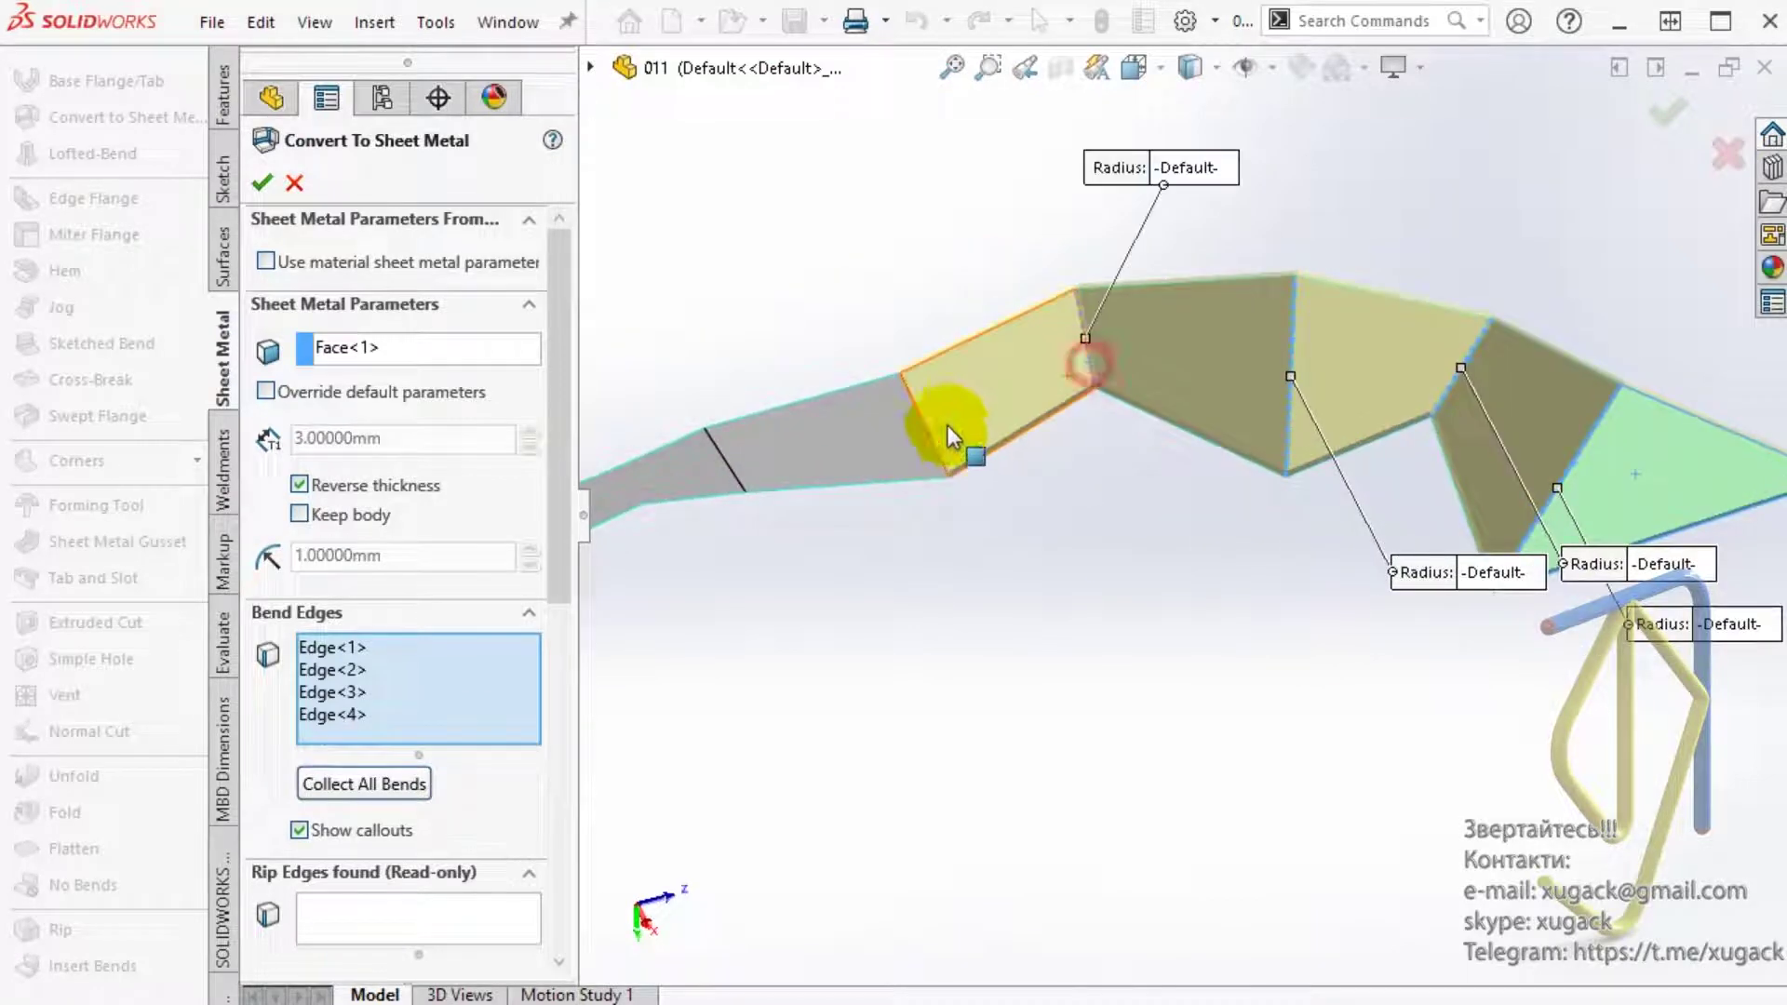
left_click(935, 449)
scroll(913, 517, "up", 2)
scroll(806, 472, "down", 3)
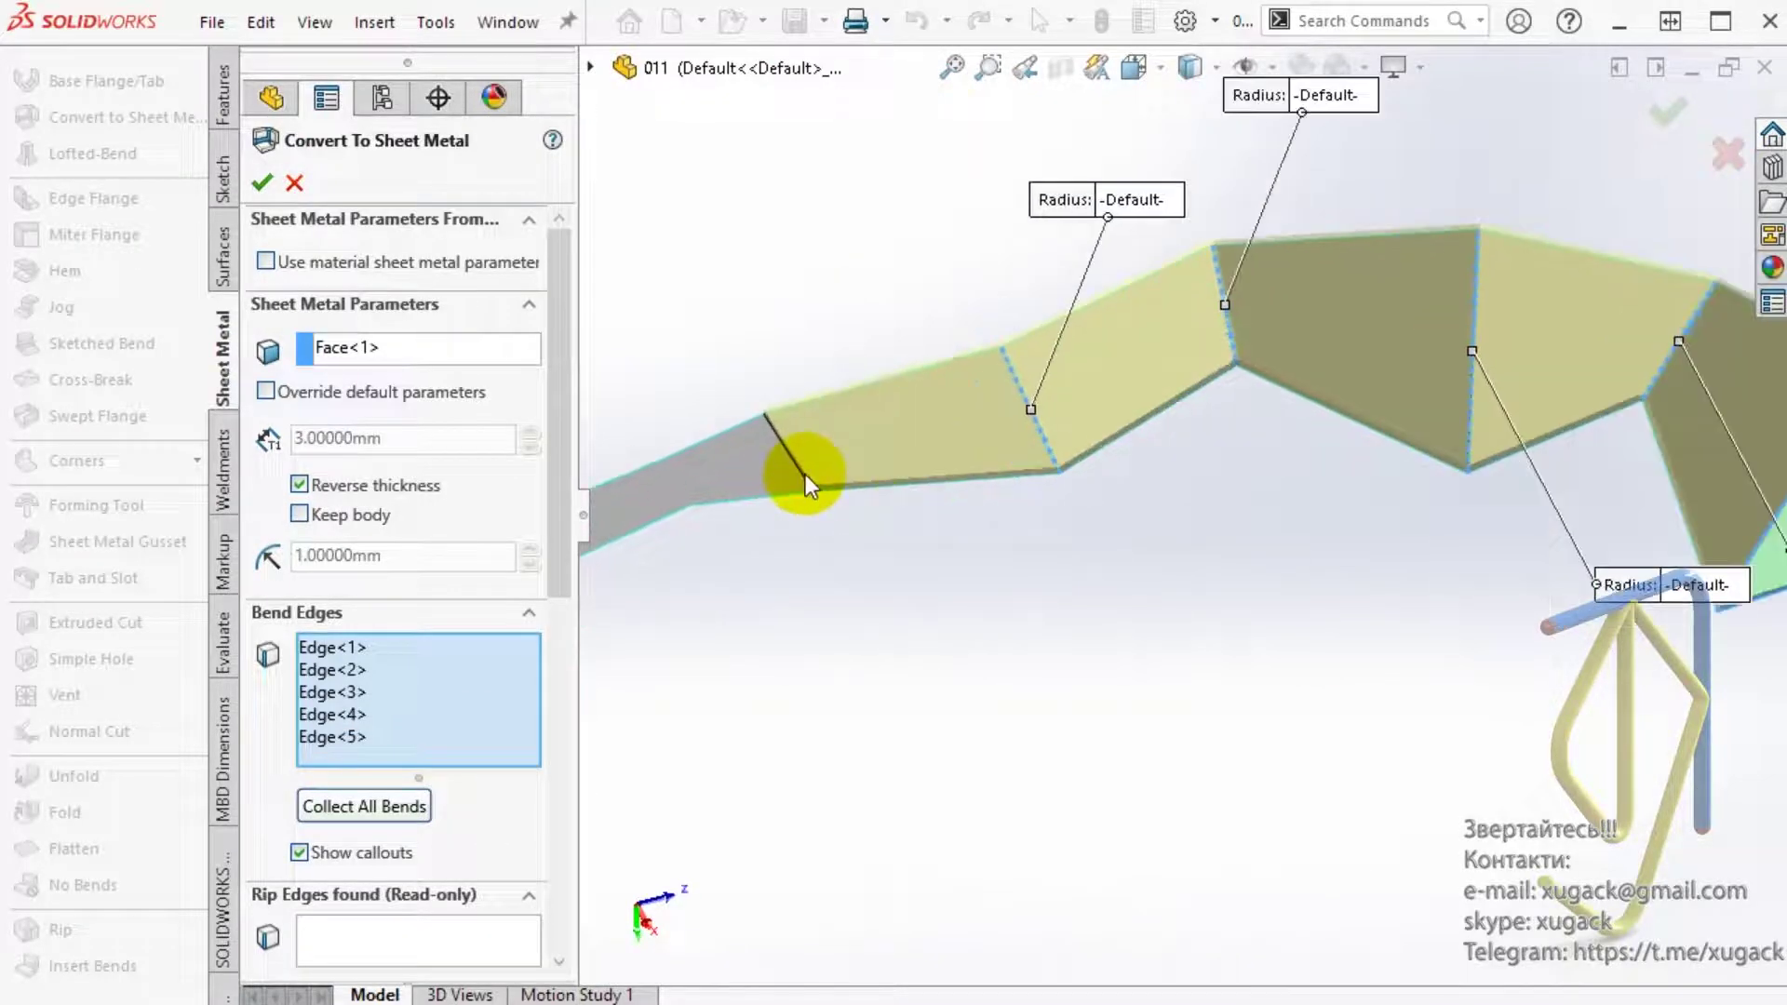
left_click(801, 476)
mouse_move(801, 477)
middle_mouse_down()
mouse_move(910, 550)
mouse_move(750, 557)
middle_mouse_up()
scroll(759, 551, "down", 3)
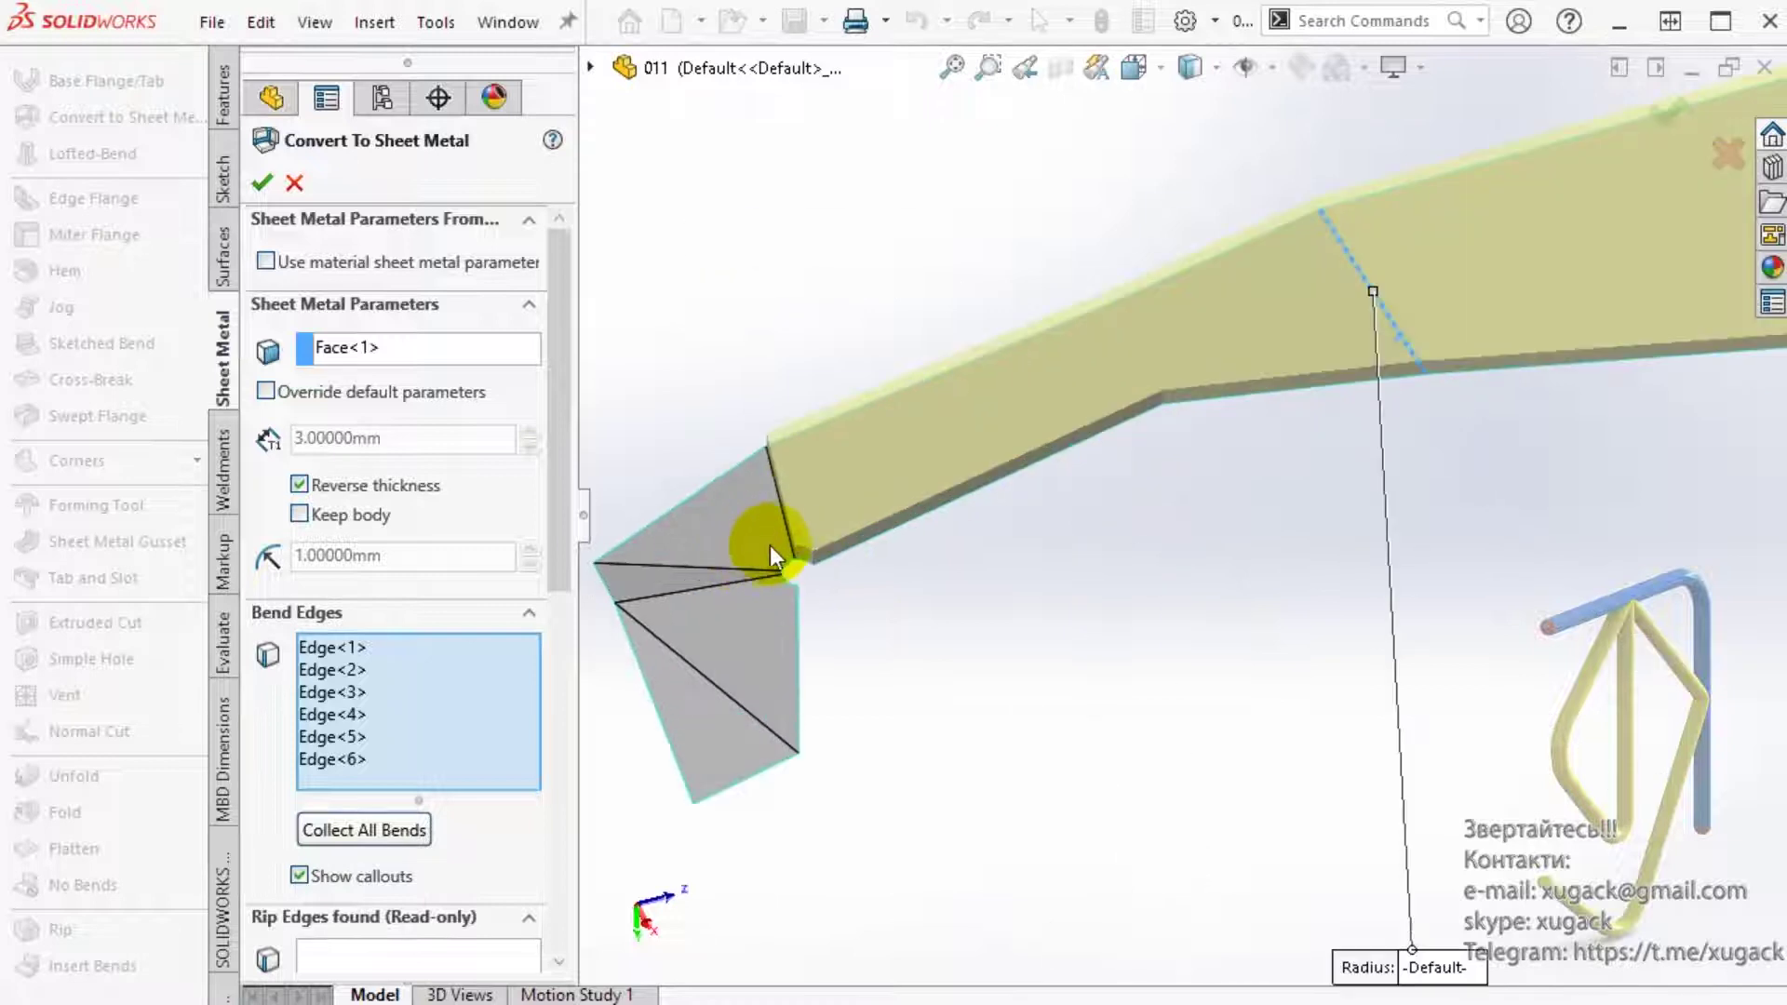
left_click(785, 534)
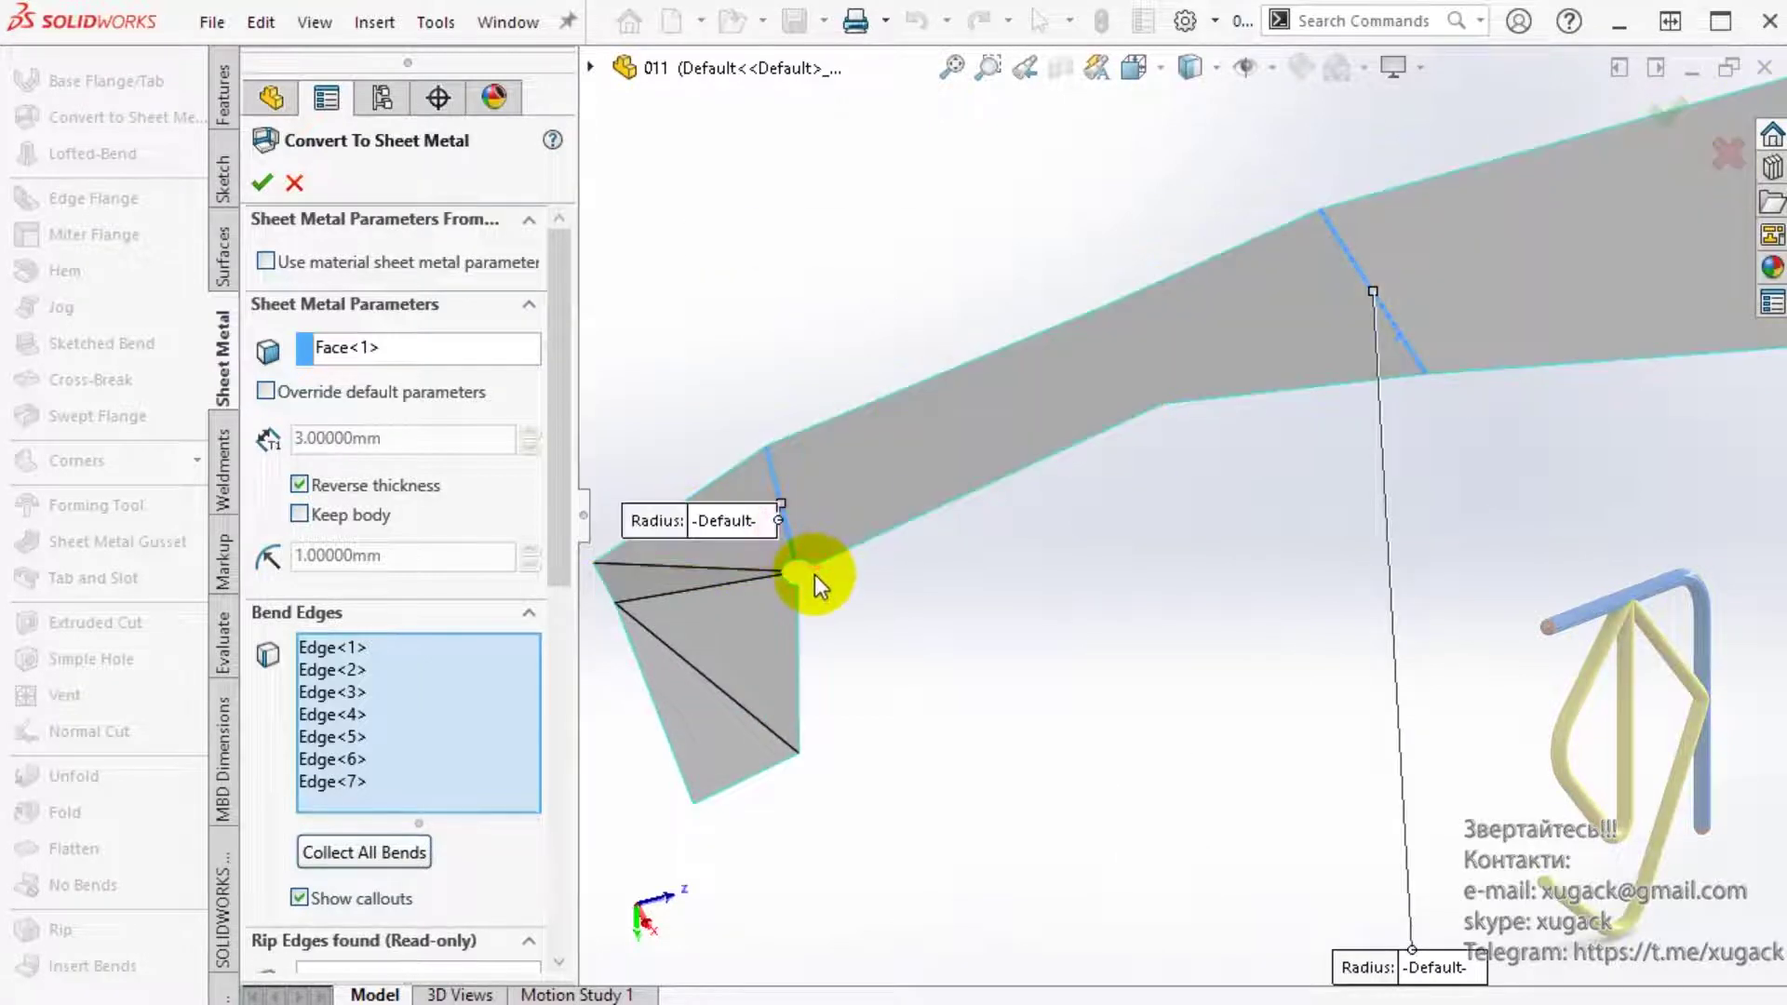
left_click(740, 523)
type("10")
key("Return")
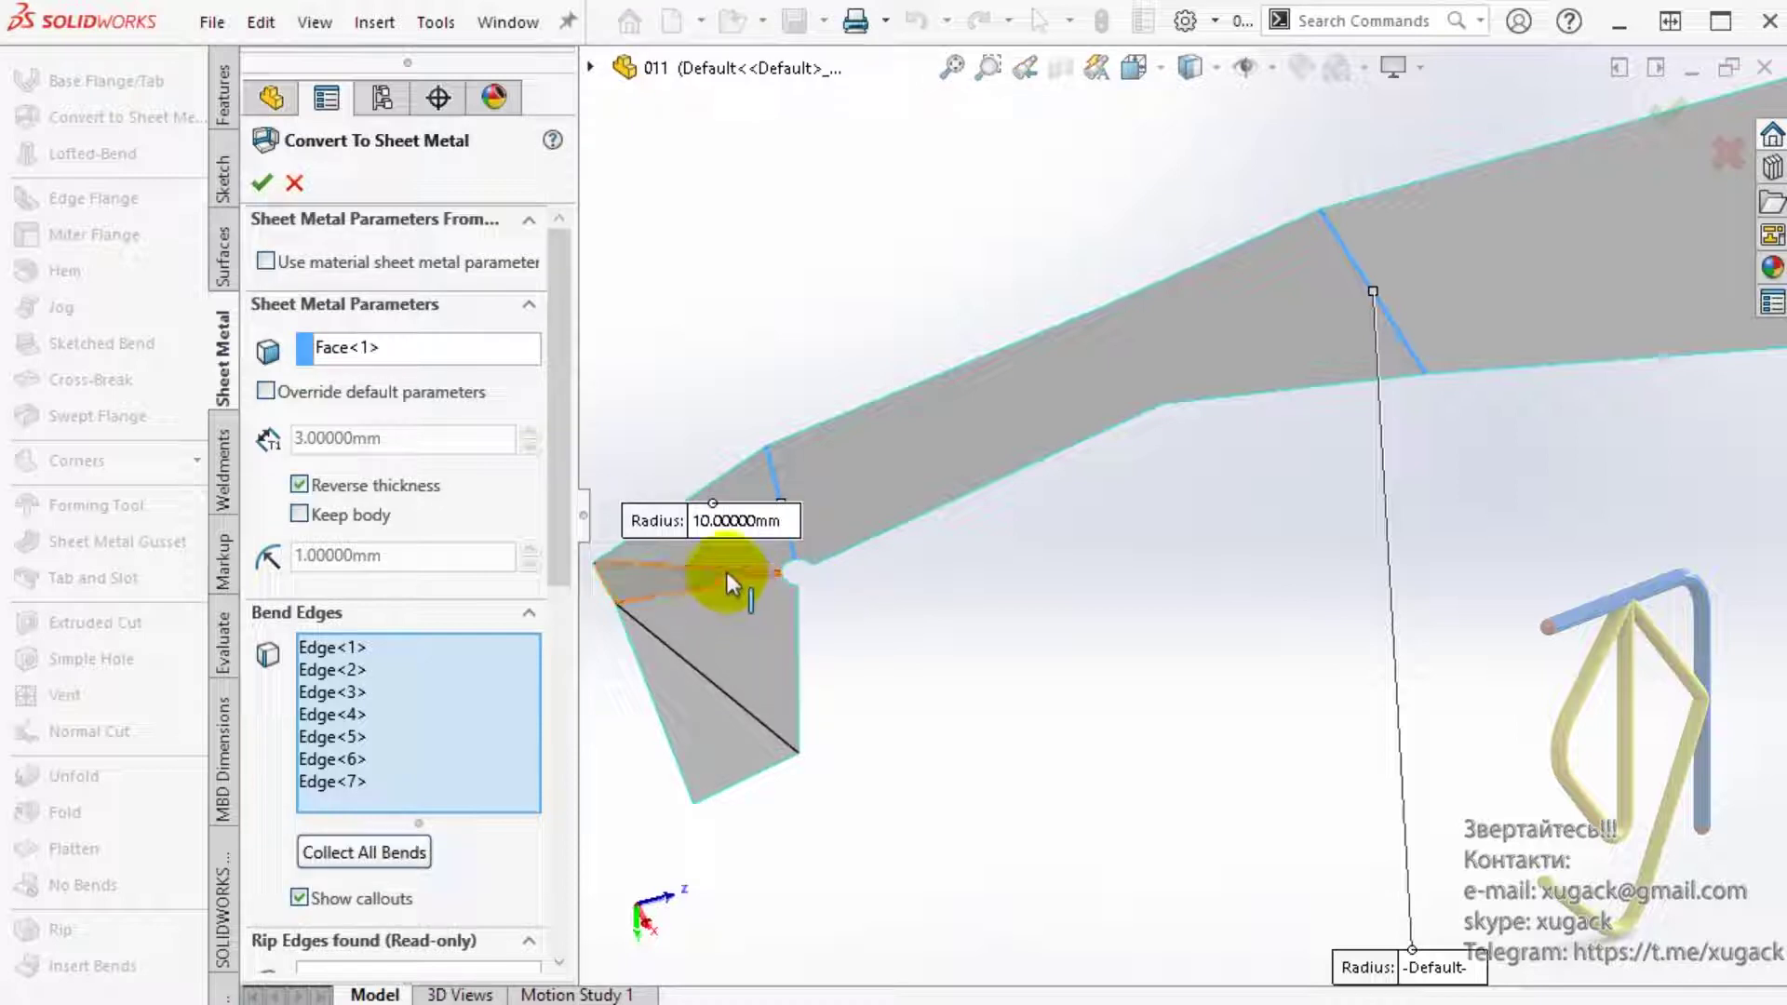
left_click(727, 573)
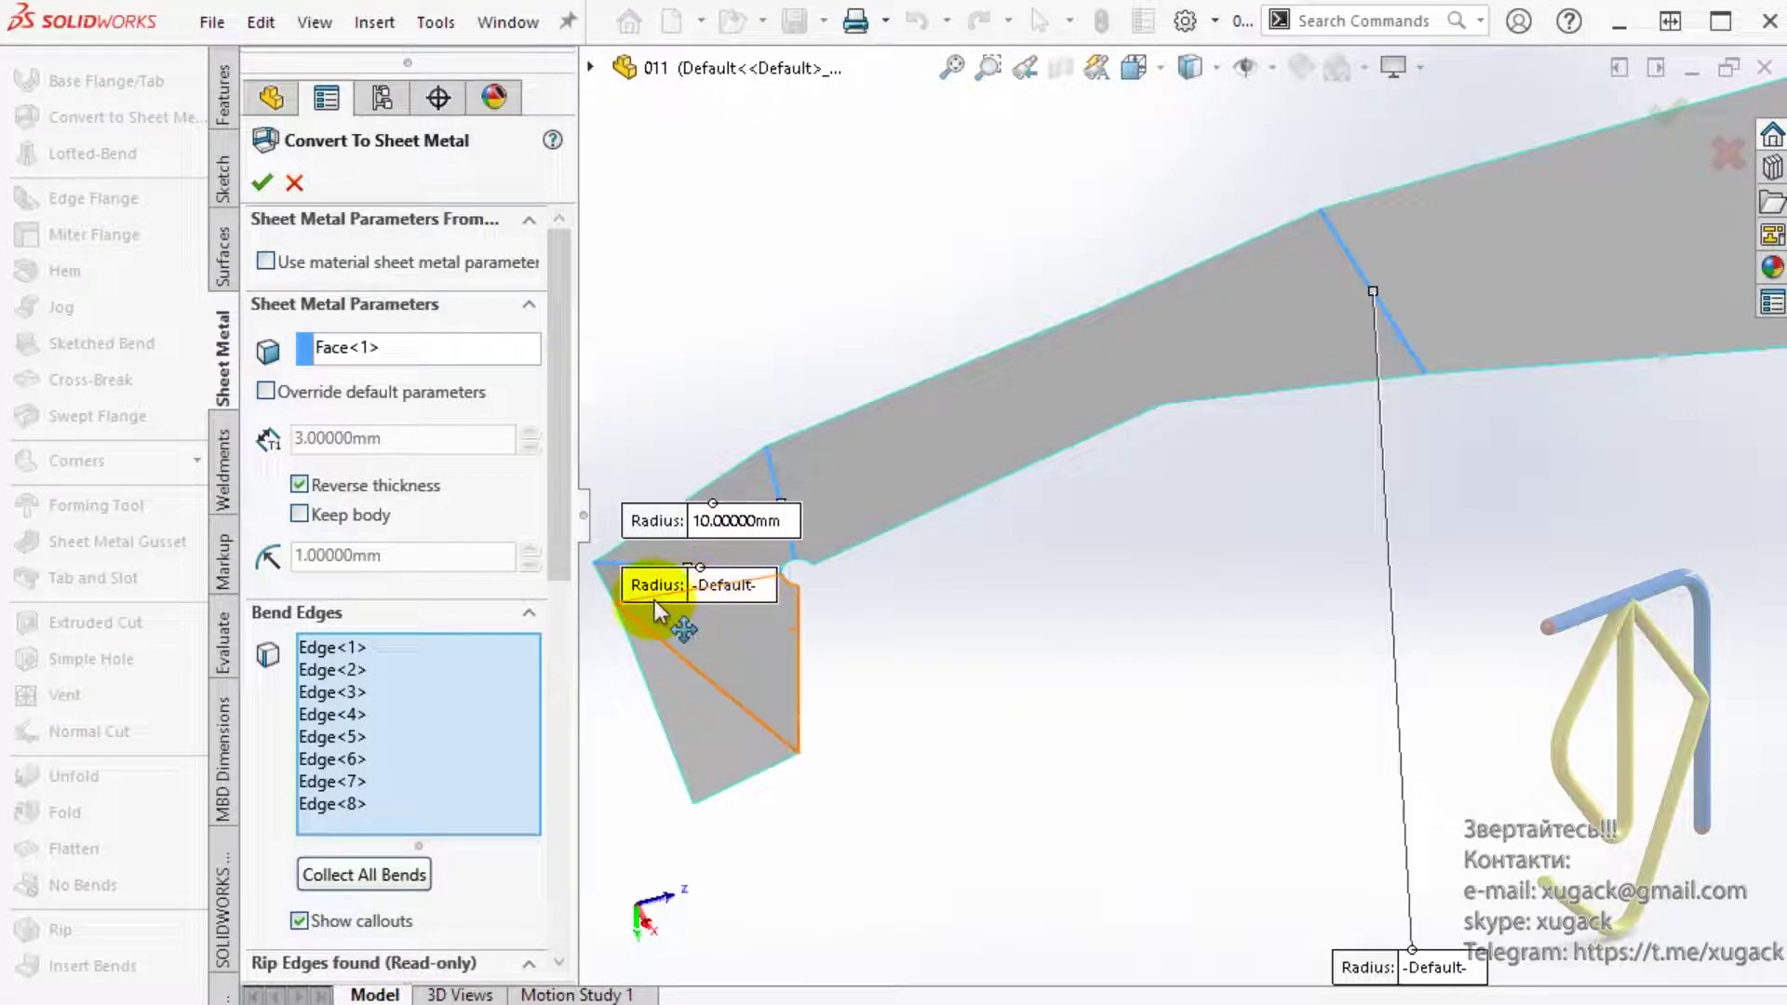
middle_click_drag(661, 594, 918, 784)
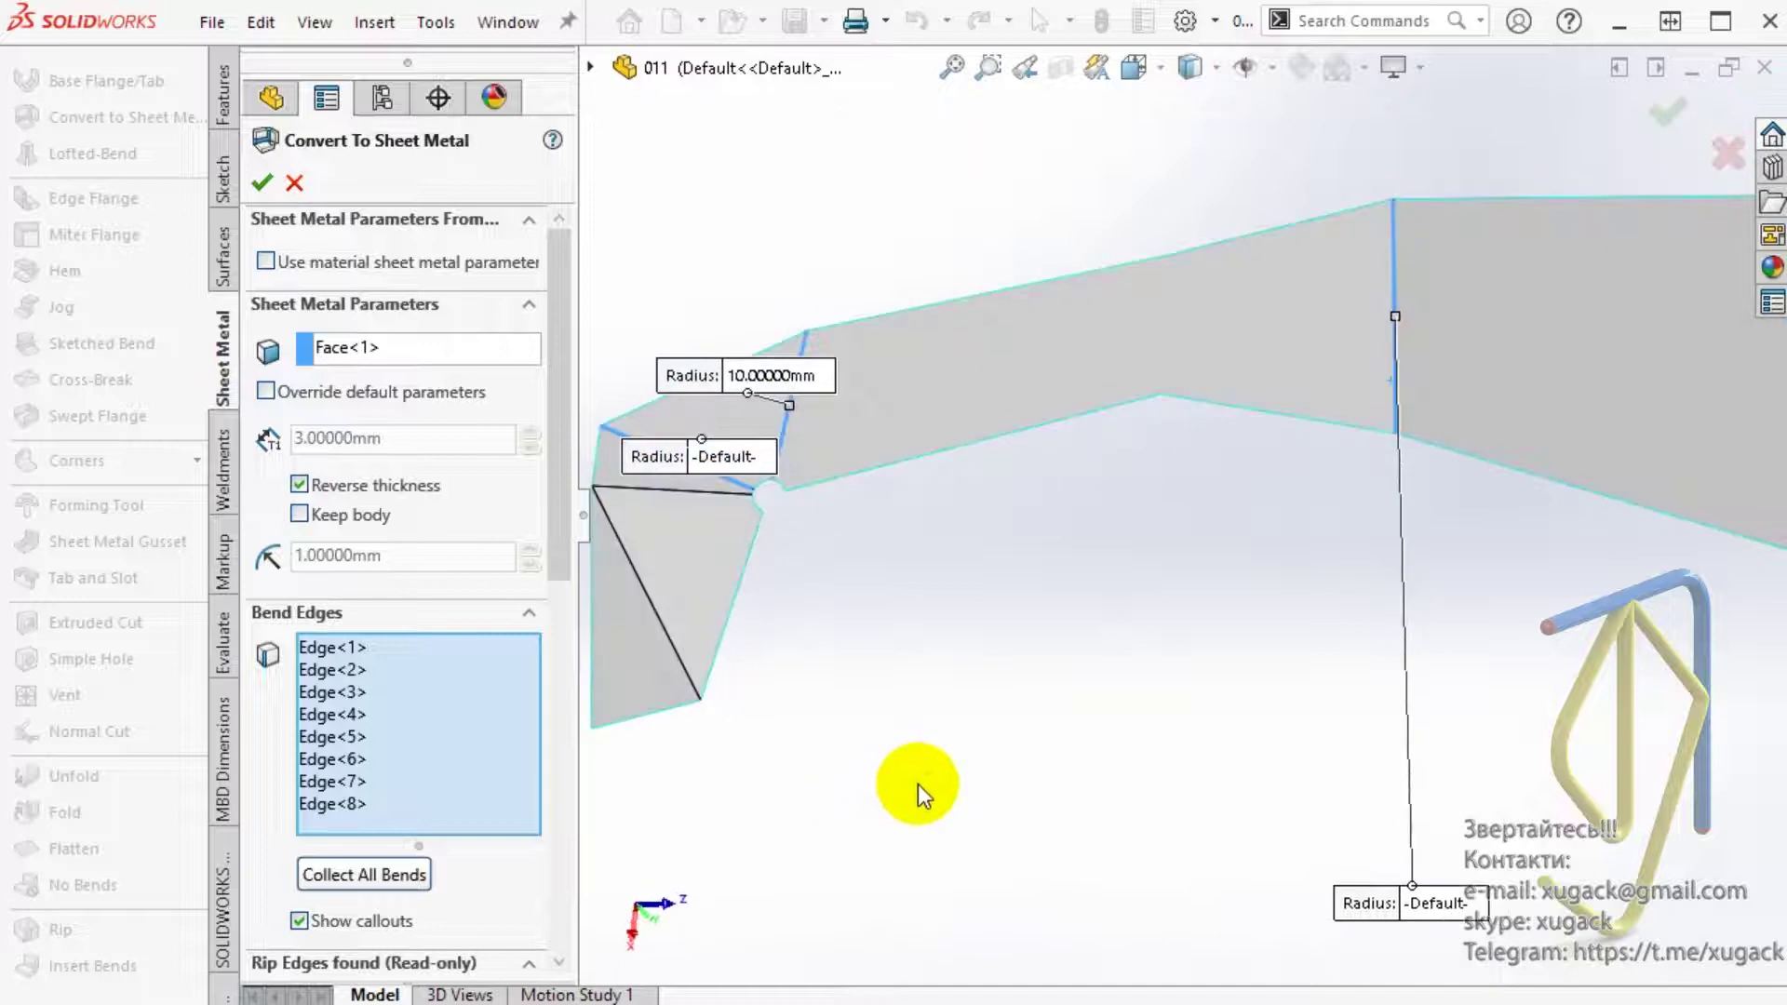
scroll(851, 545, "up", 2)
scroll(936, 473, "down", 5)
left_click(914, 372)
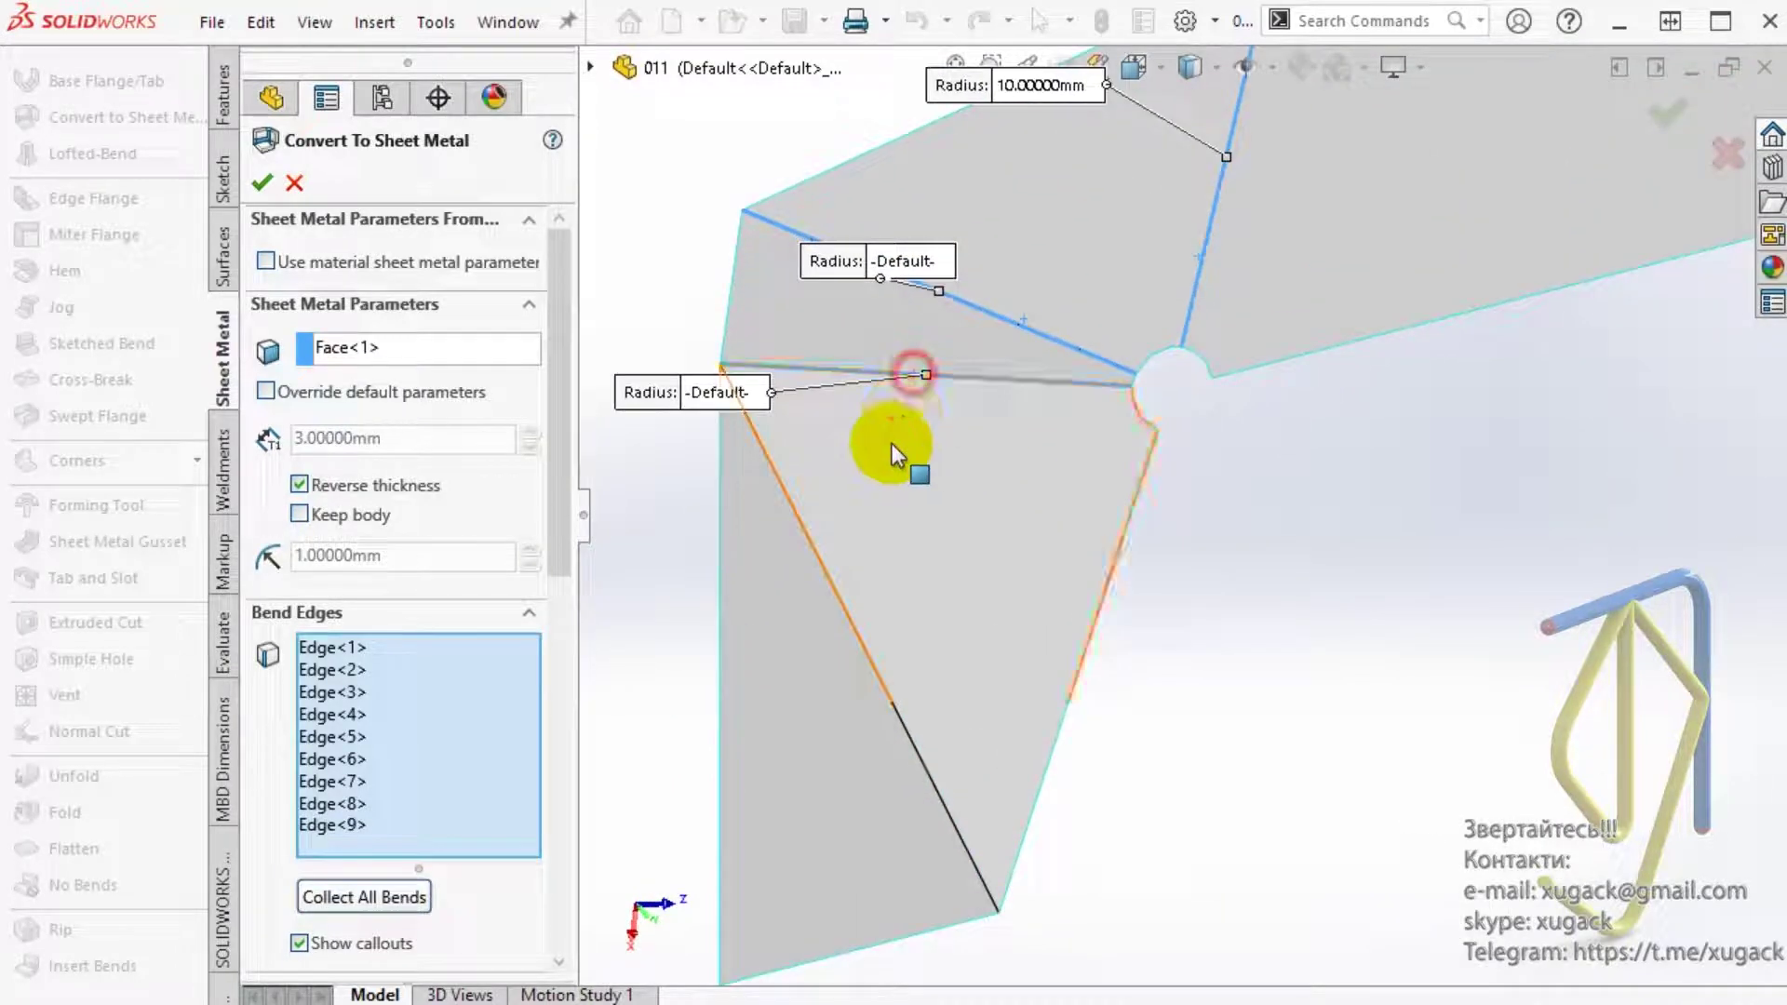
left_click(856, 633)
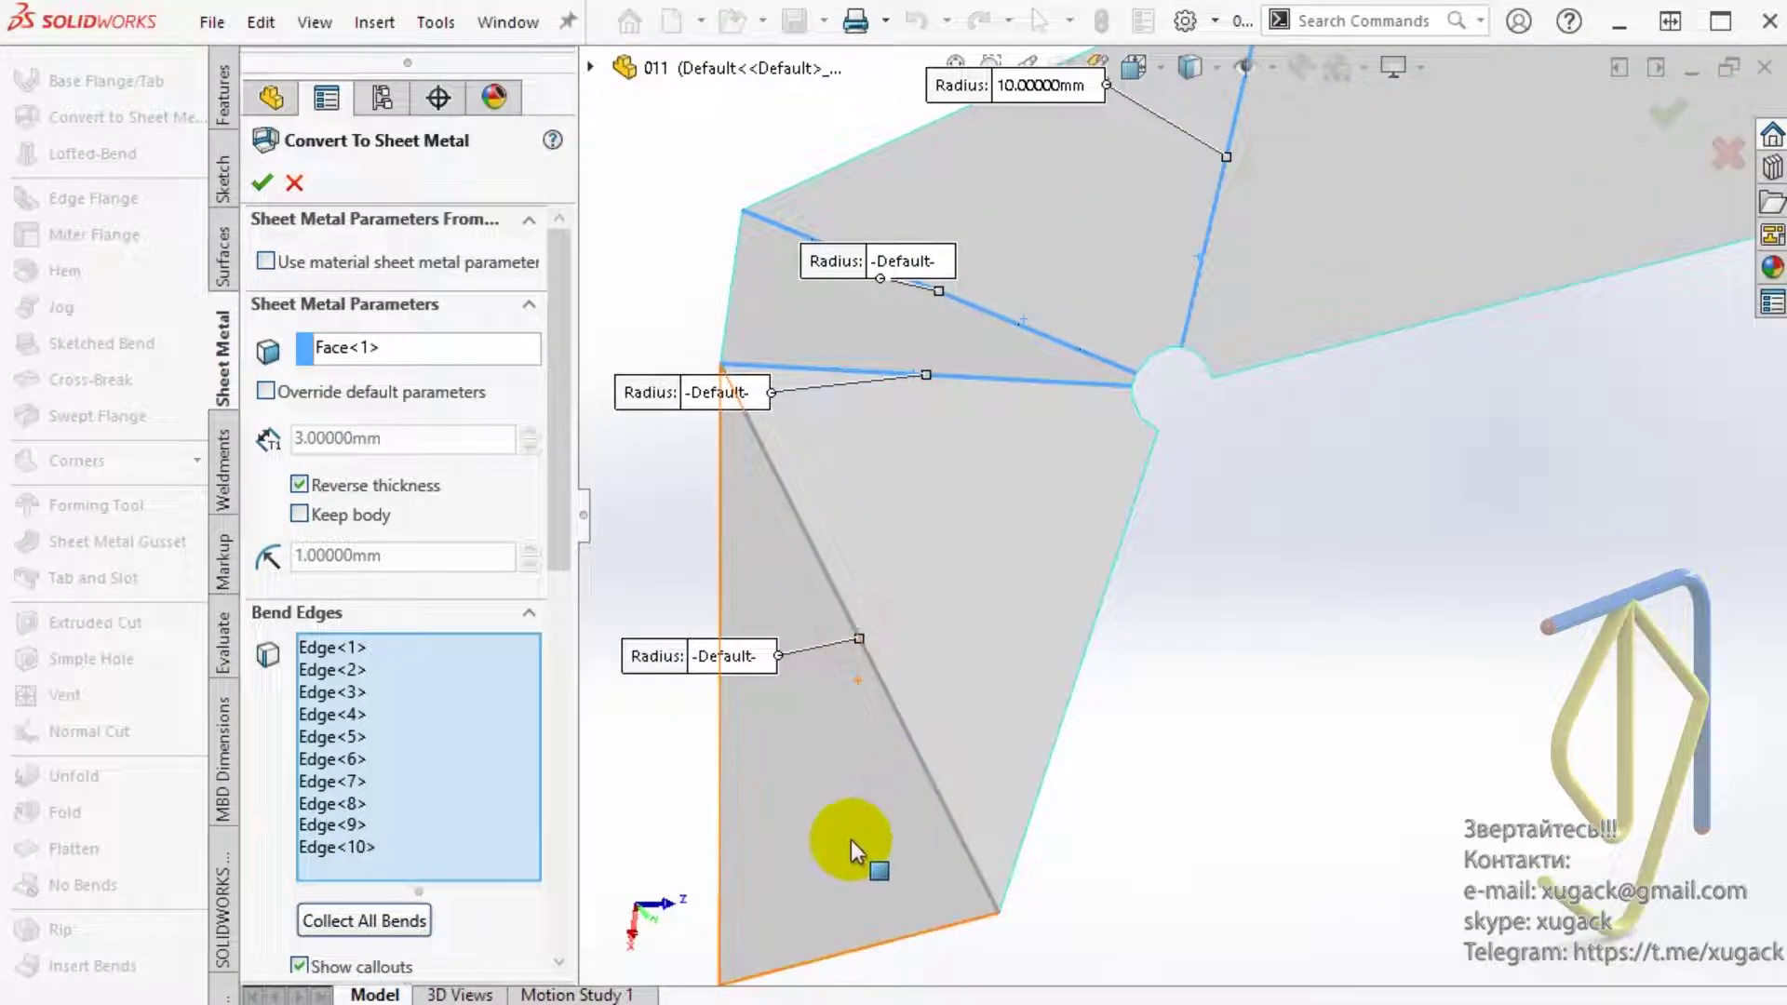
scroll(462, 908, "down", 3)
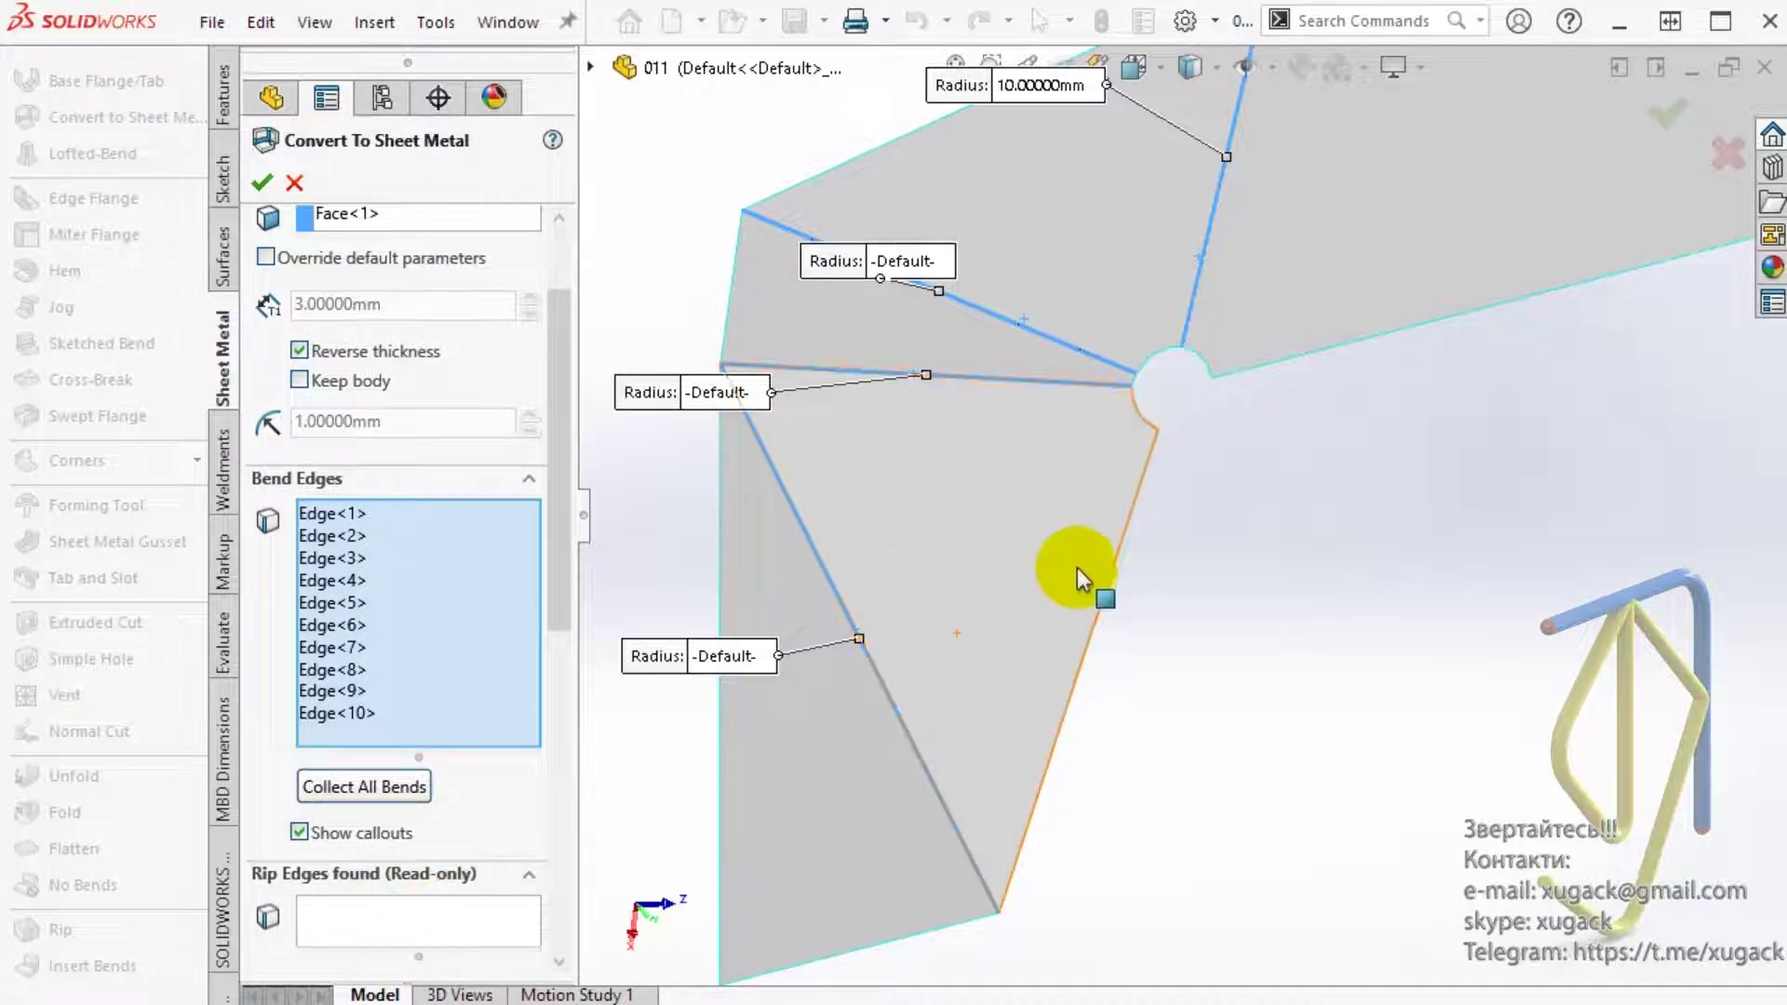
scroll(1227, 422, "up", 5)
left_click(1241, 391)
type("5")
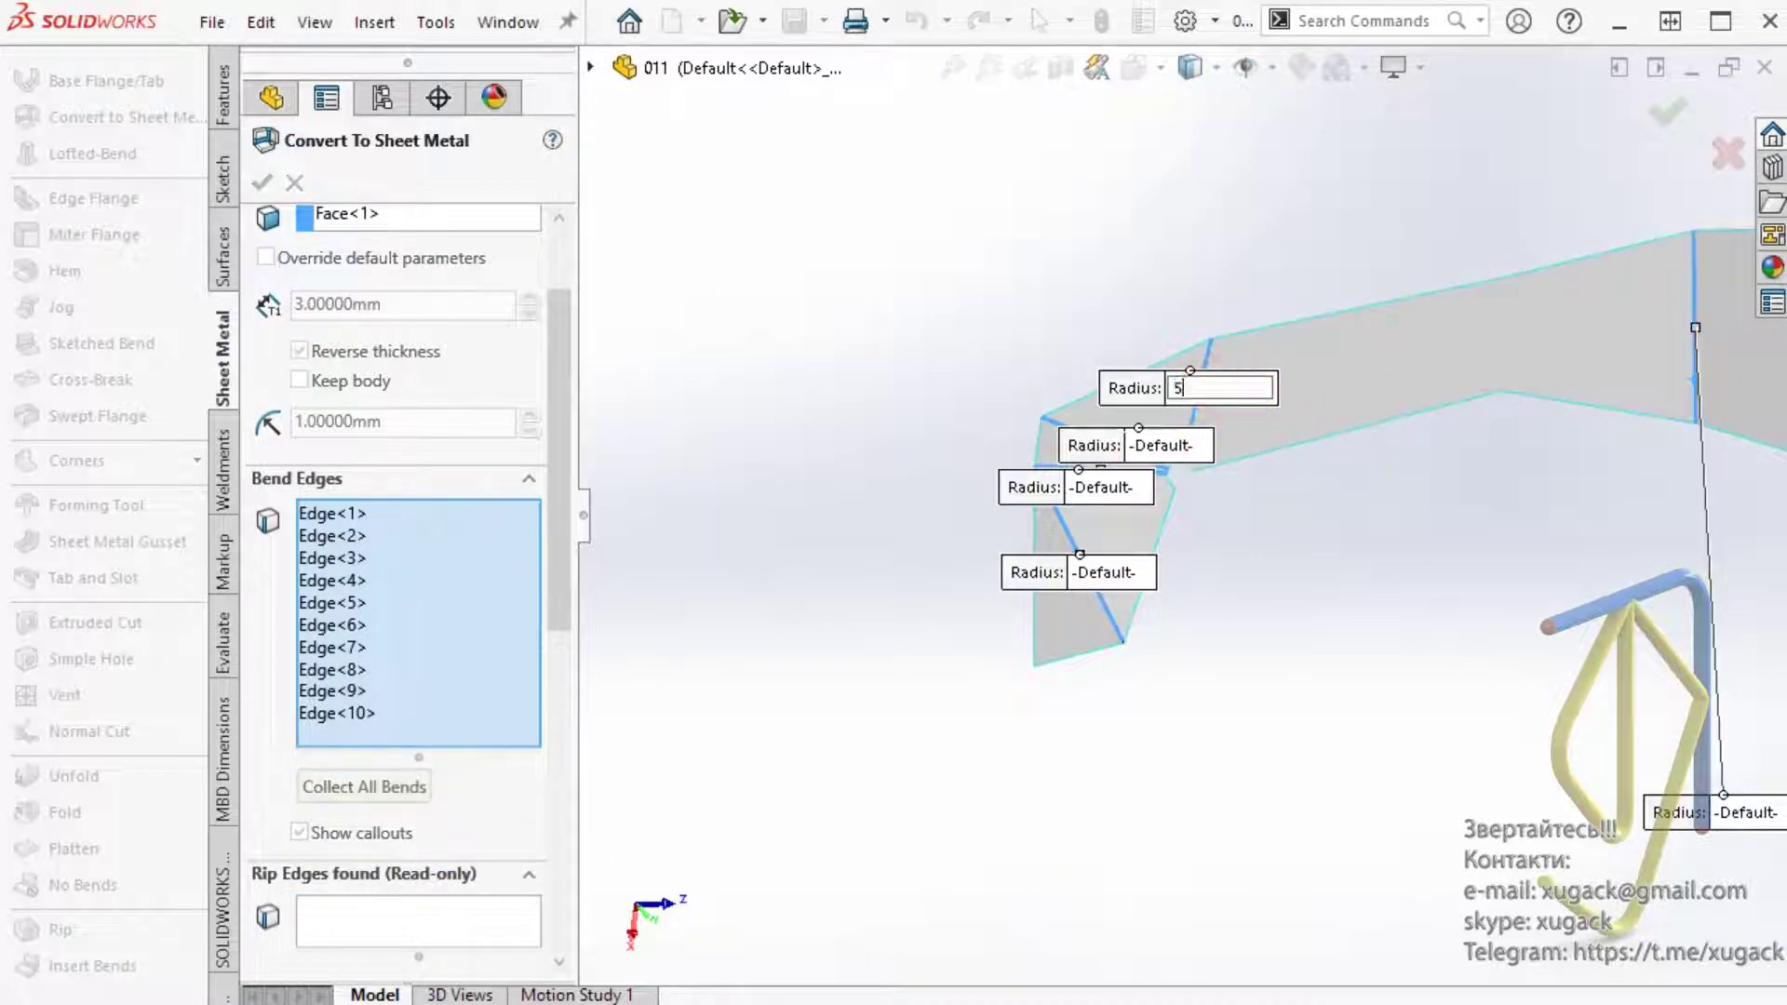
key("Return")
left_click(1203, 389)
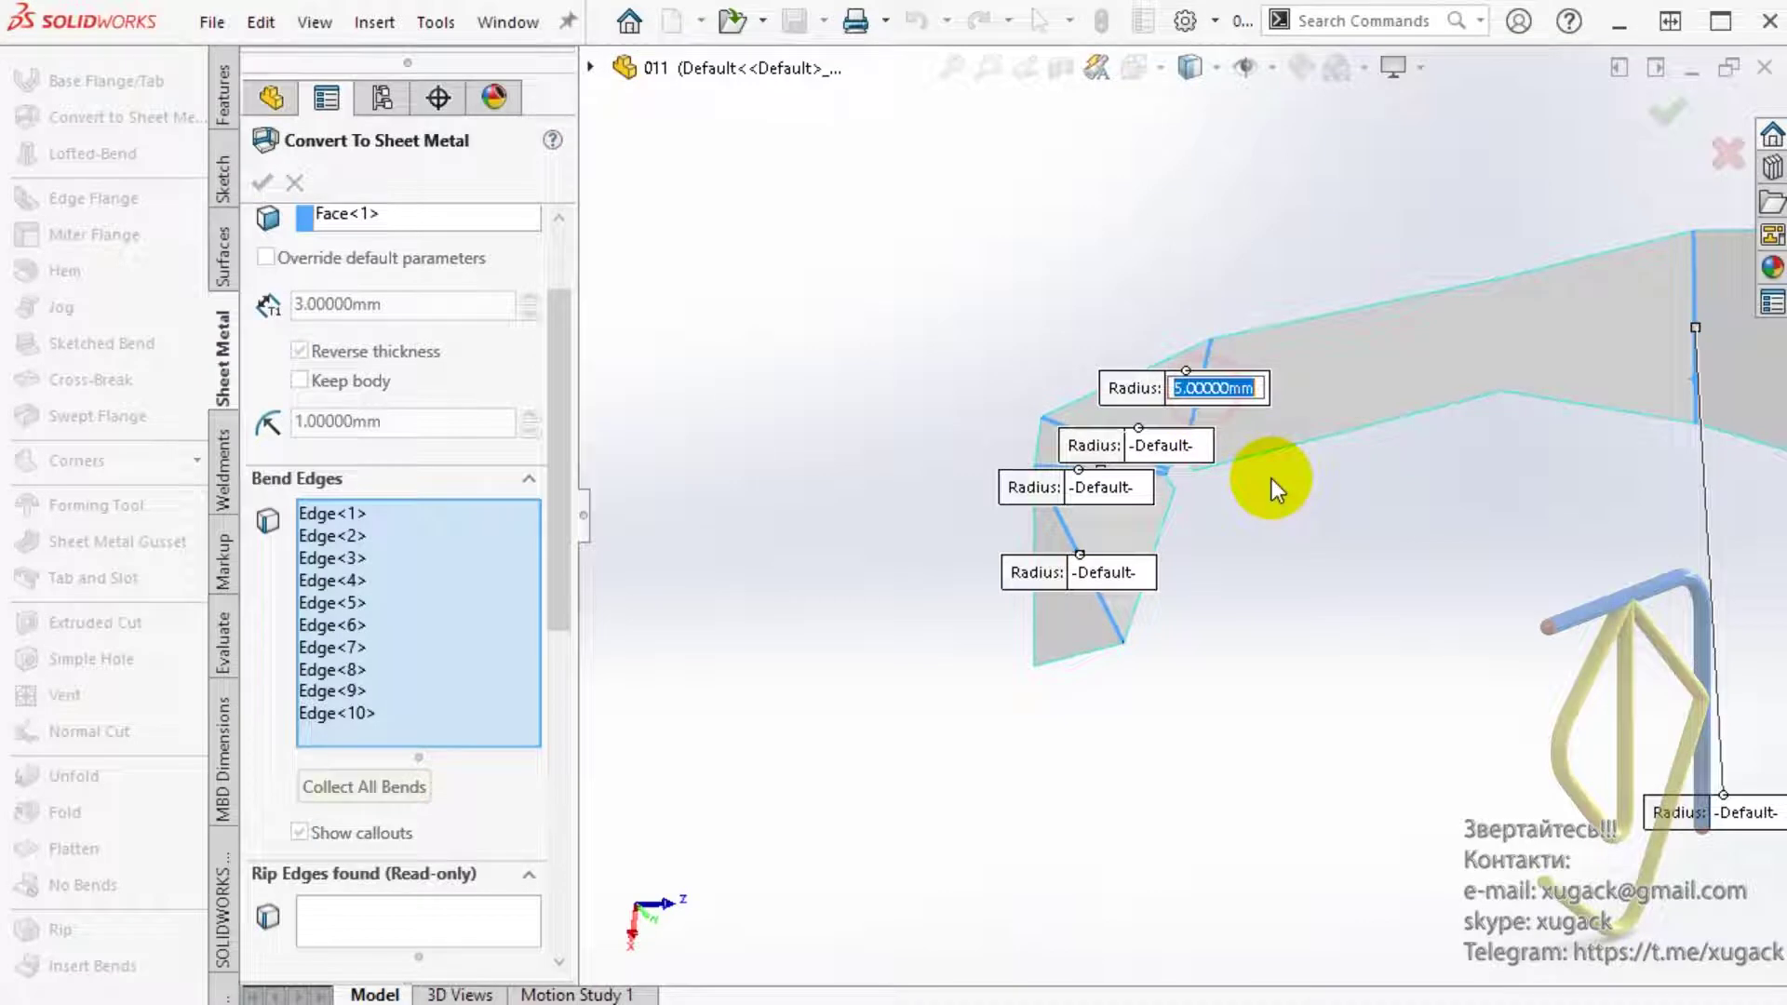
type("20")
key("Return")
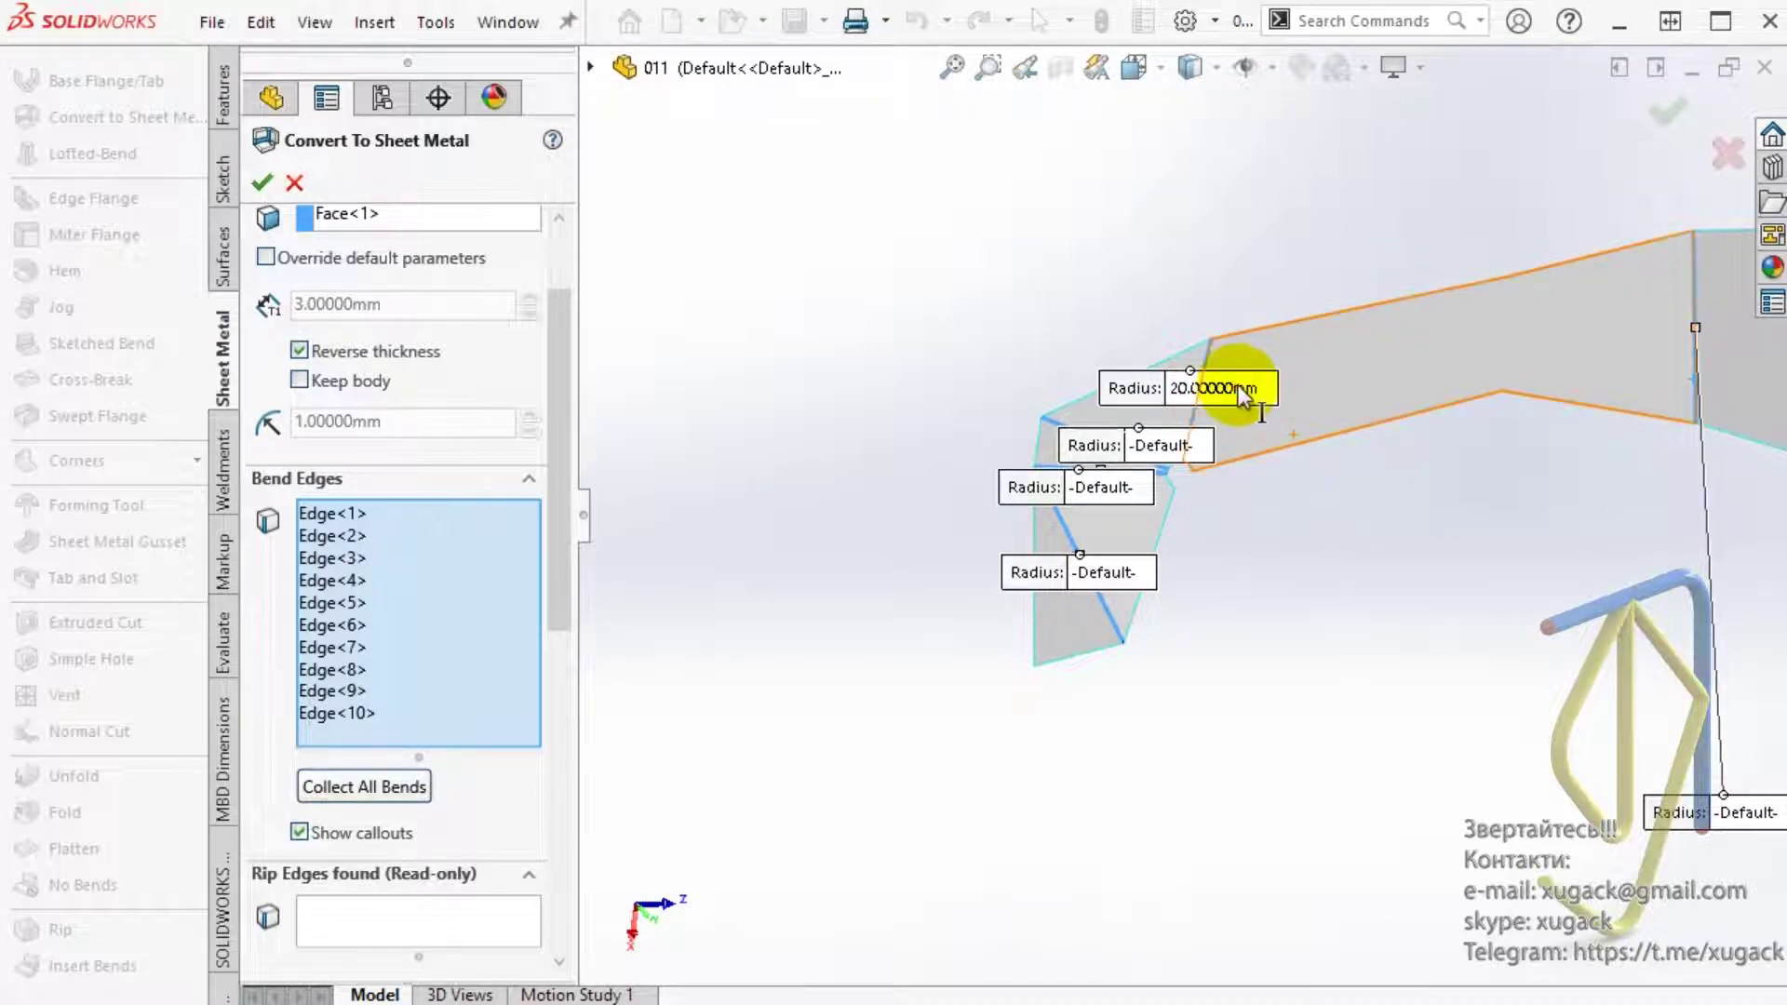
left_click(1242, 389)
type("30")
key("Return")
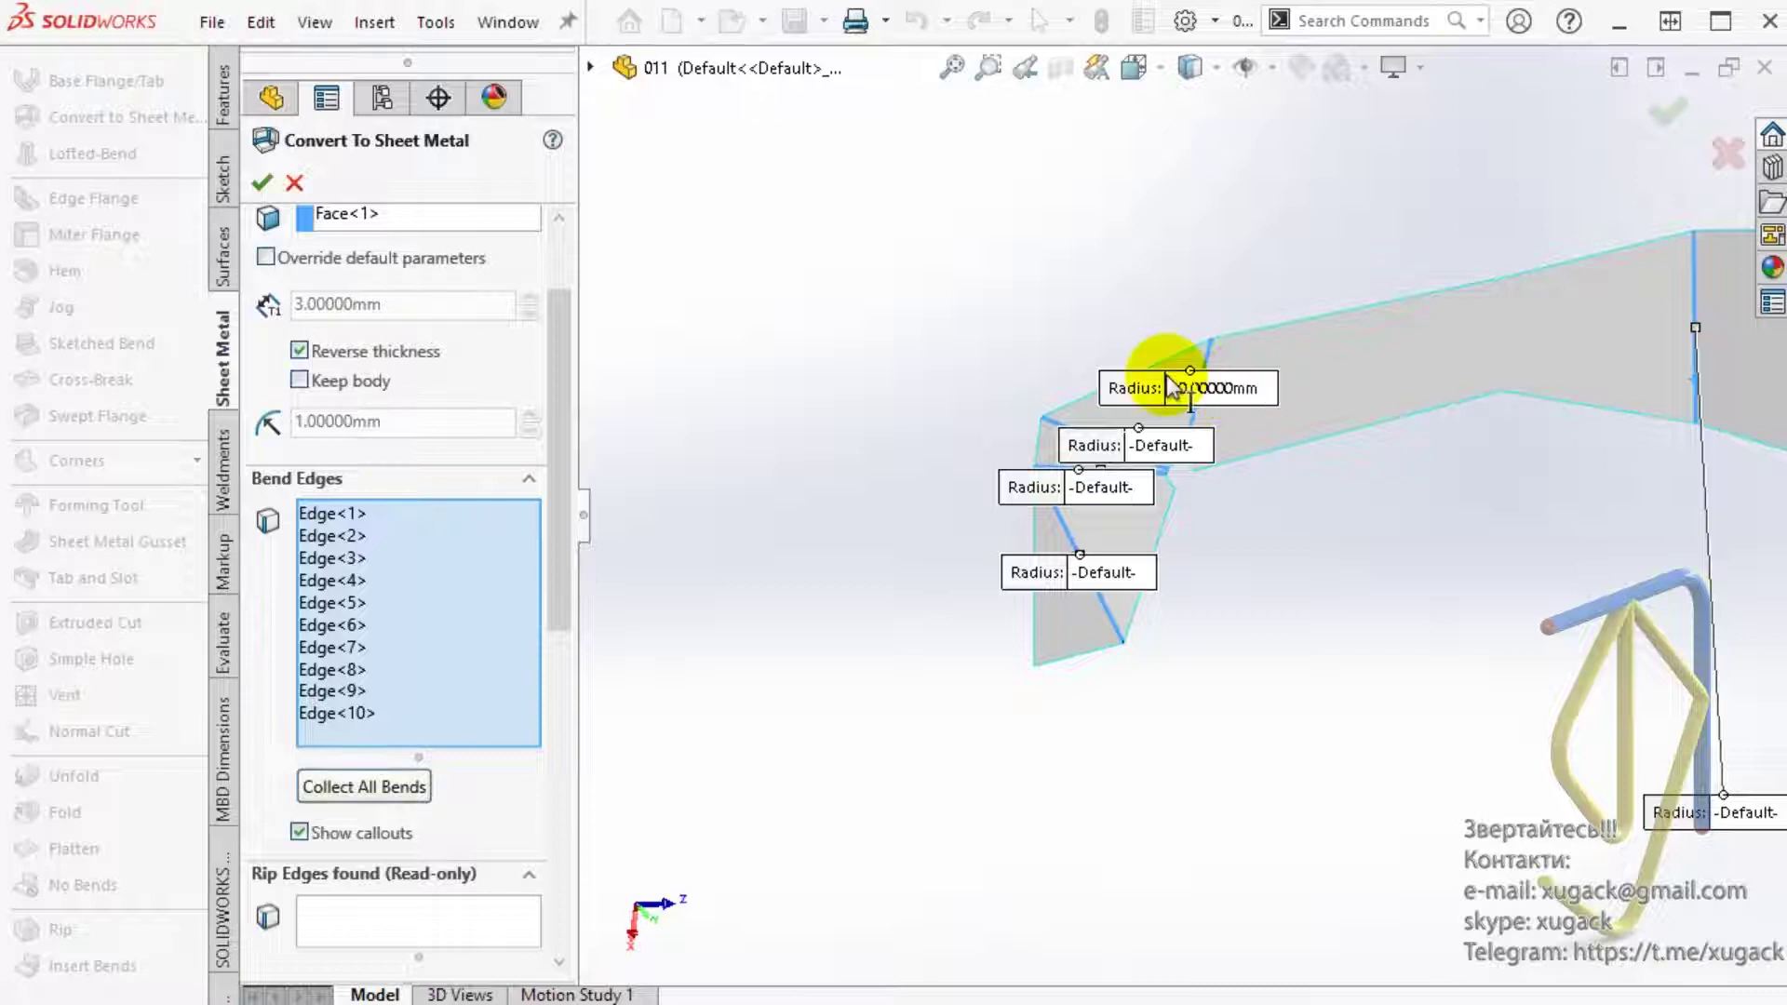
scroll(1342, 666, "up", 2)
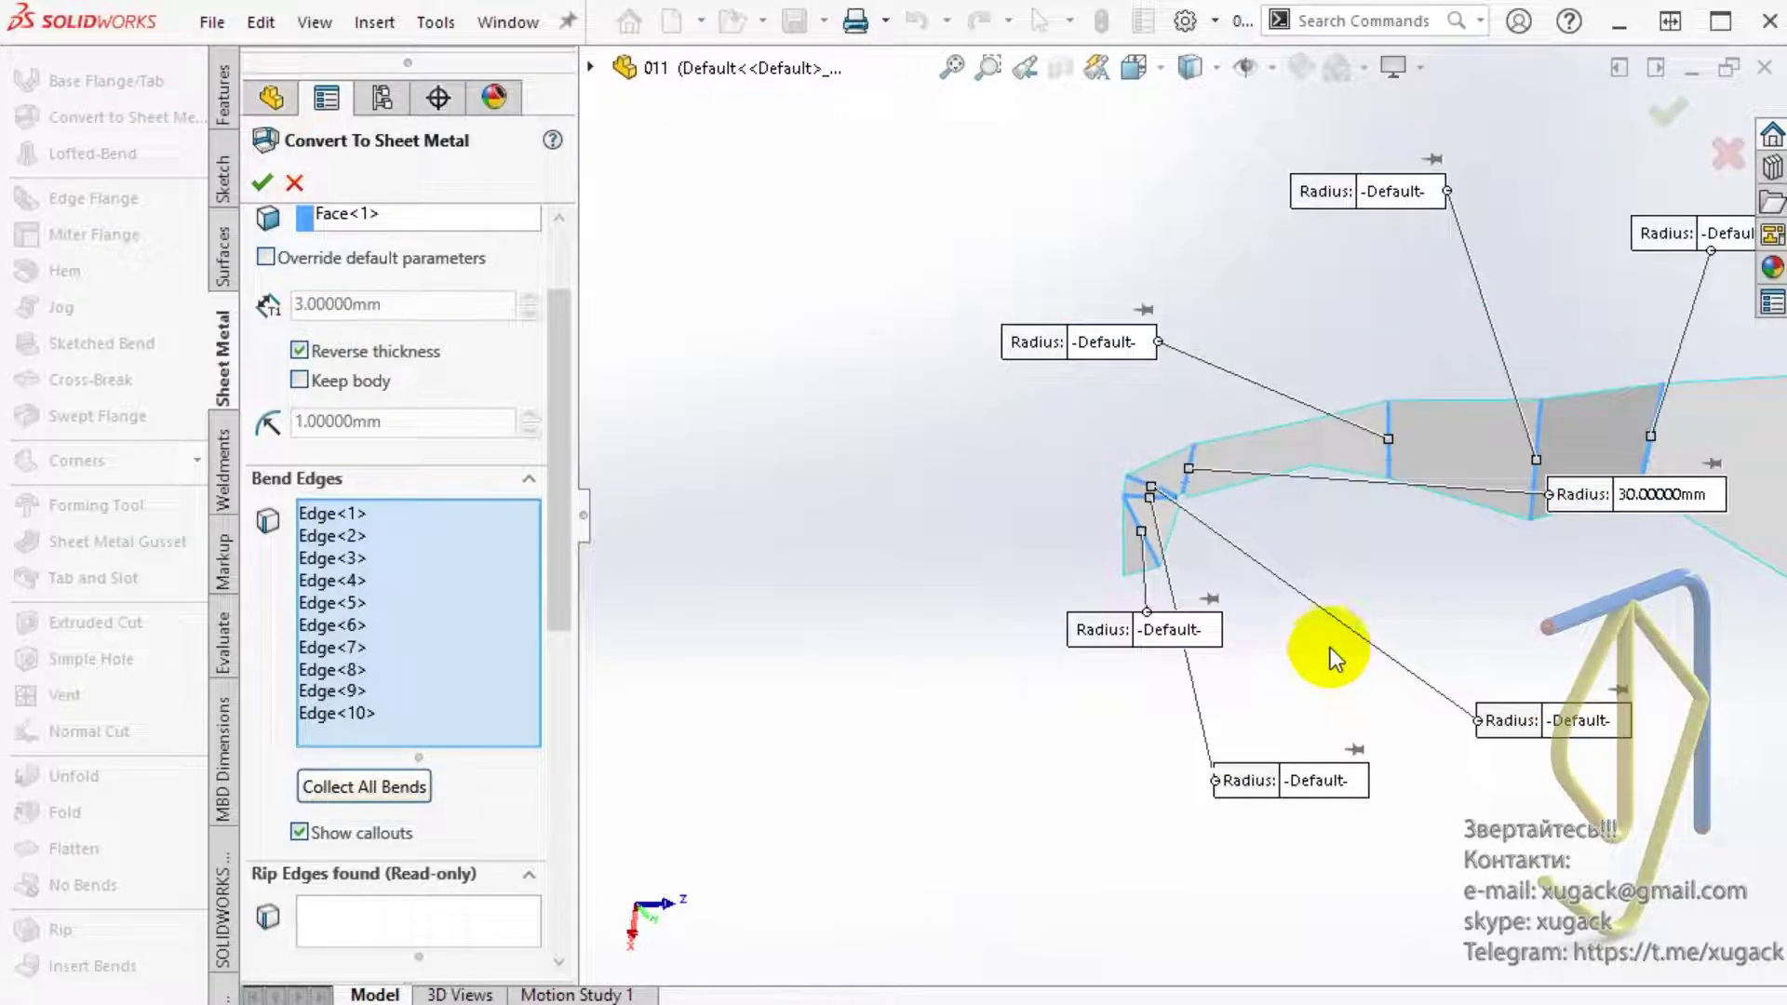
left_click(297, 182)
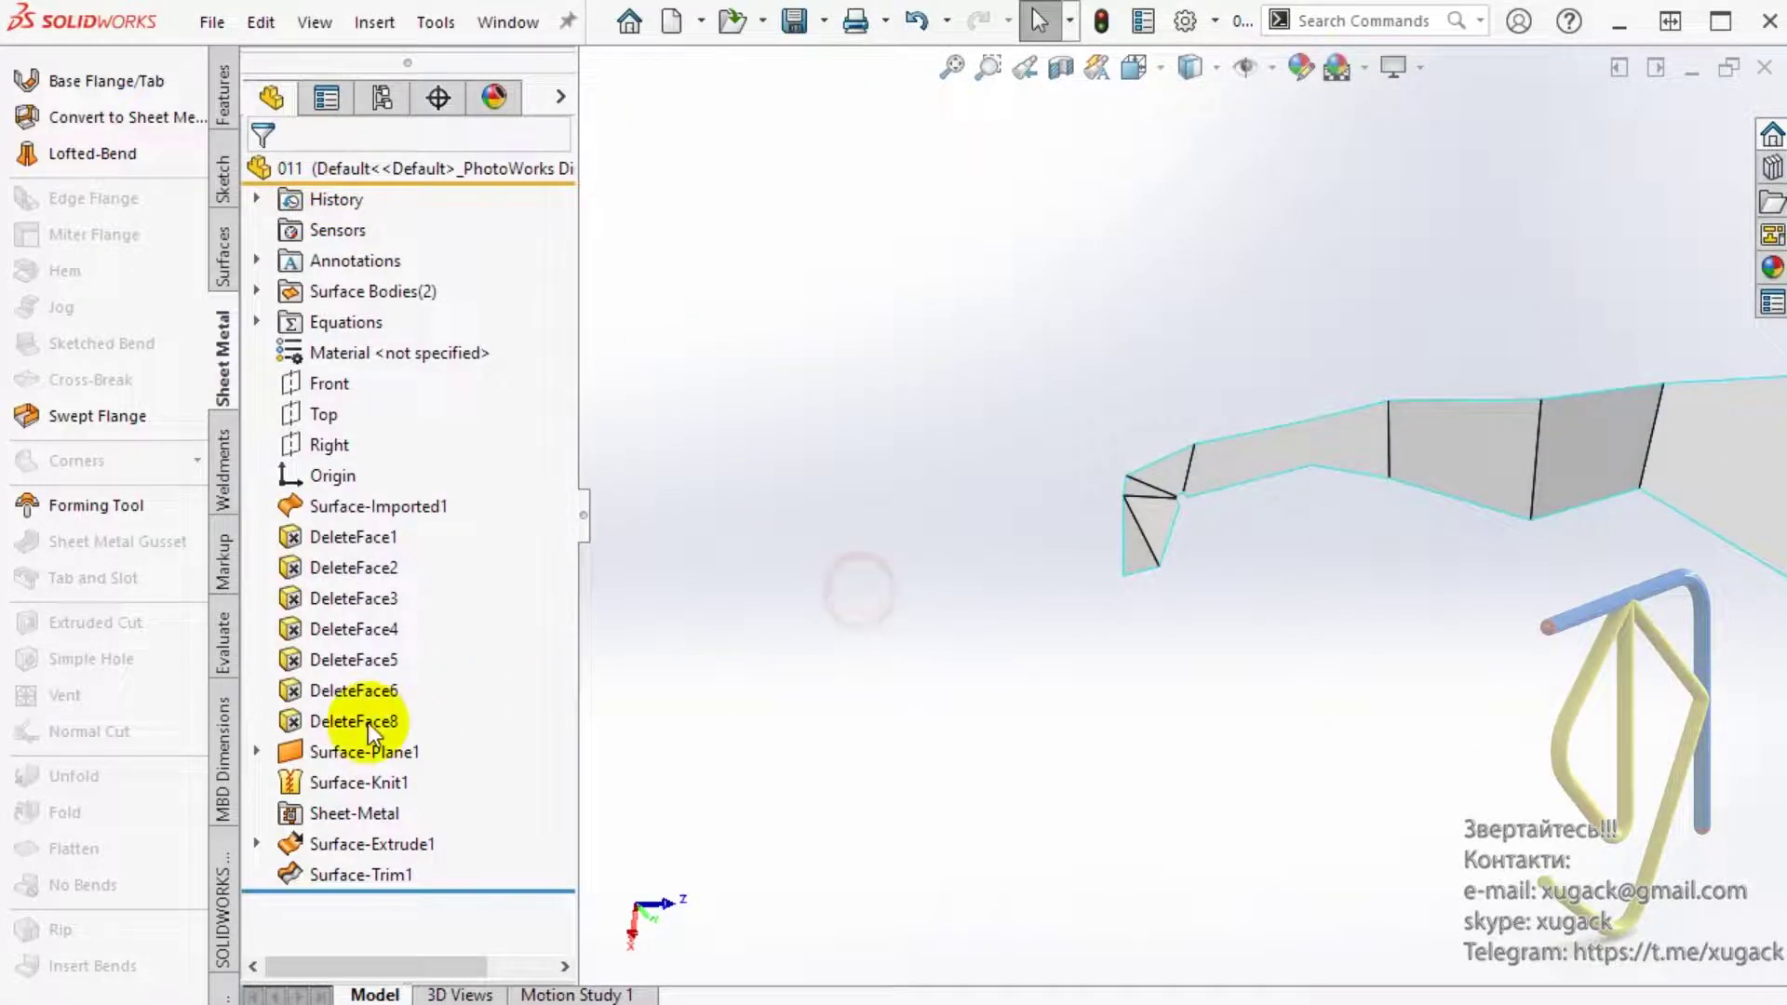
Step: Move Sketch1 under Surface-Plane1 onto the triangular face (Face<2>)
left_click(257, 751)
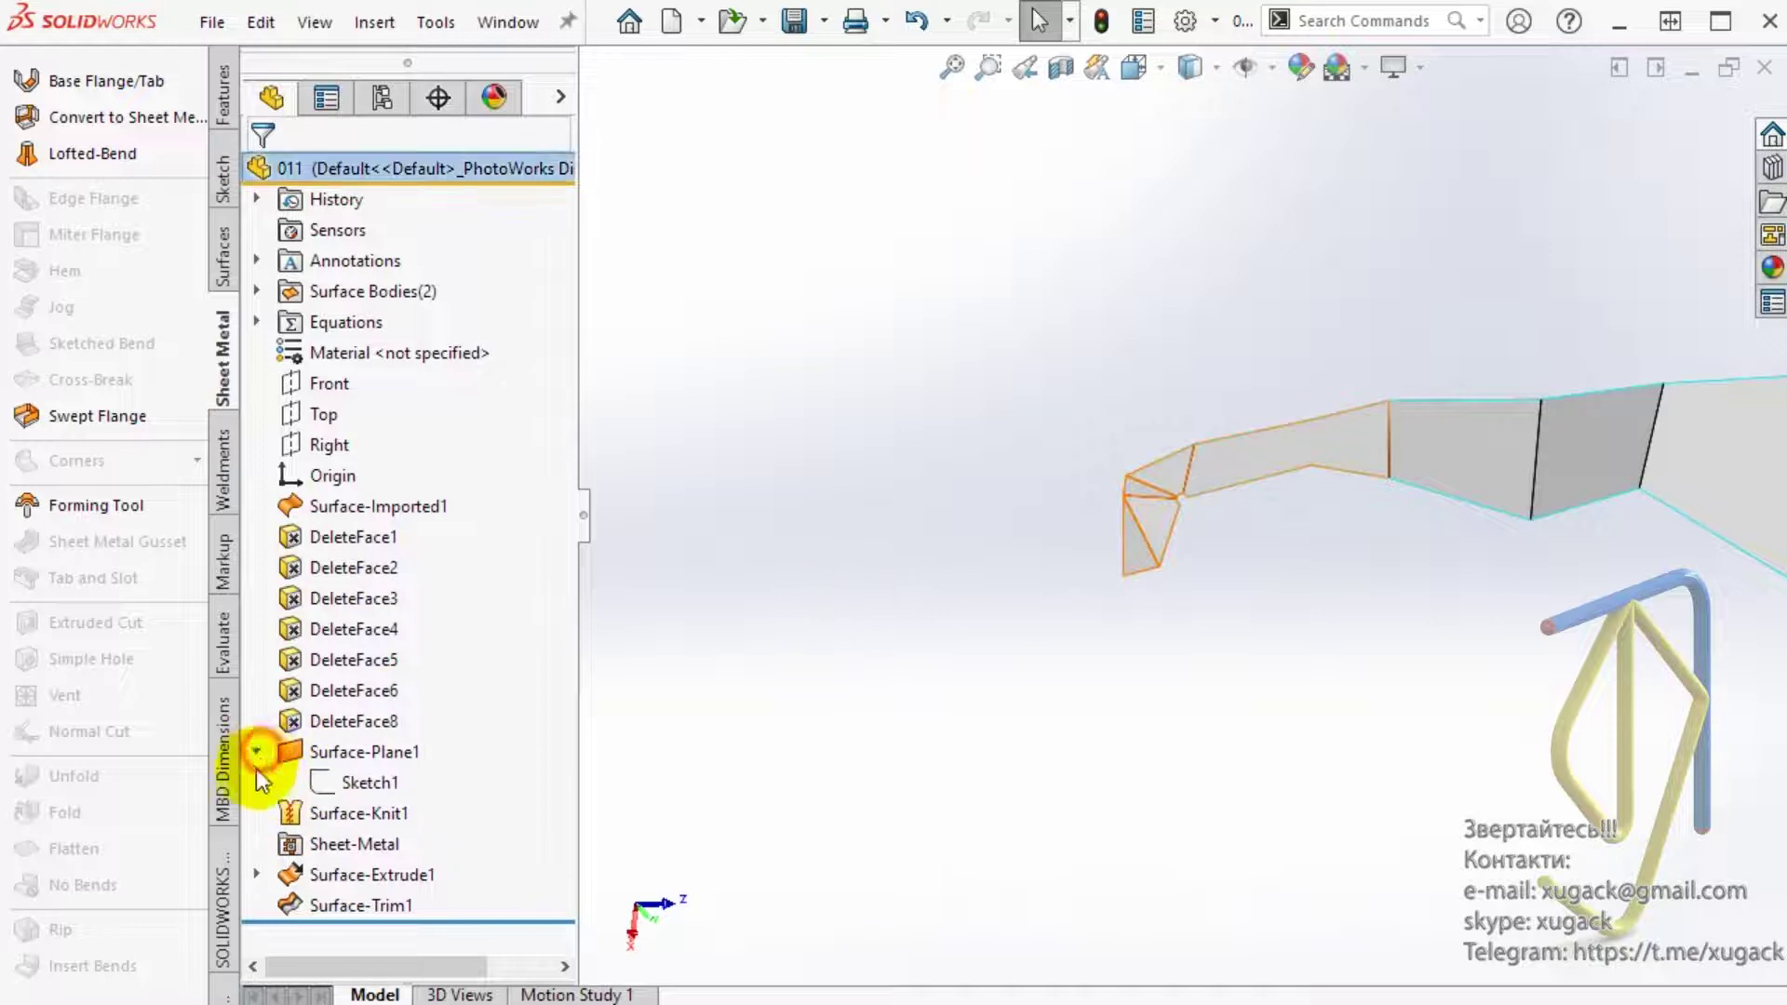
left_click(339, 784)
left_click(407, 700)
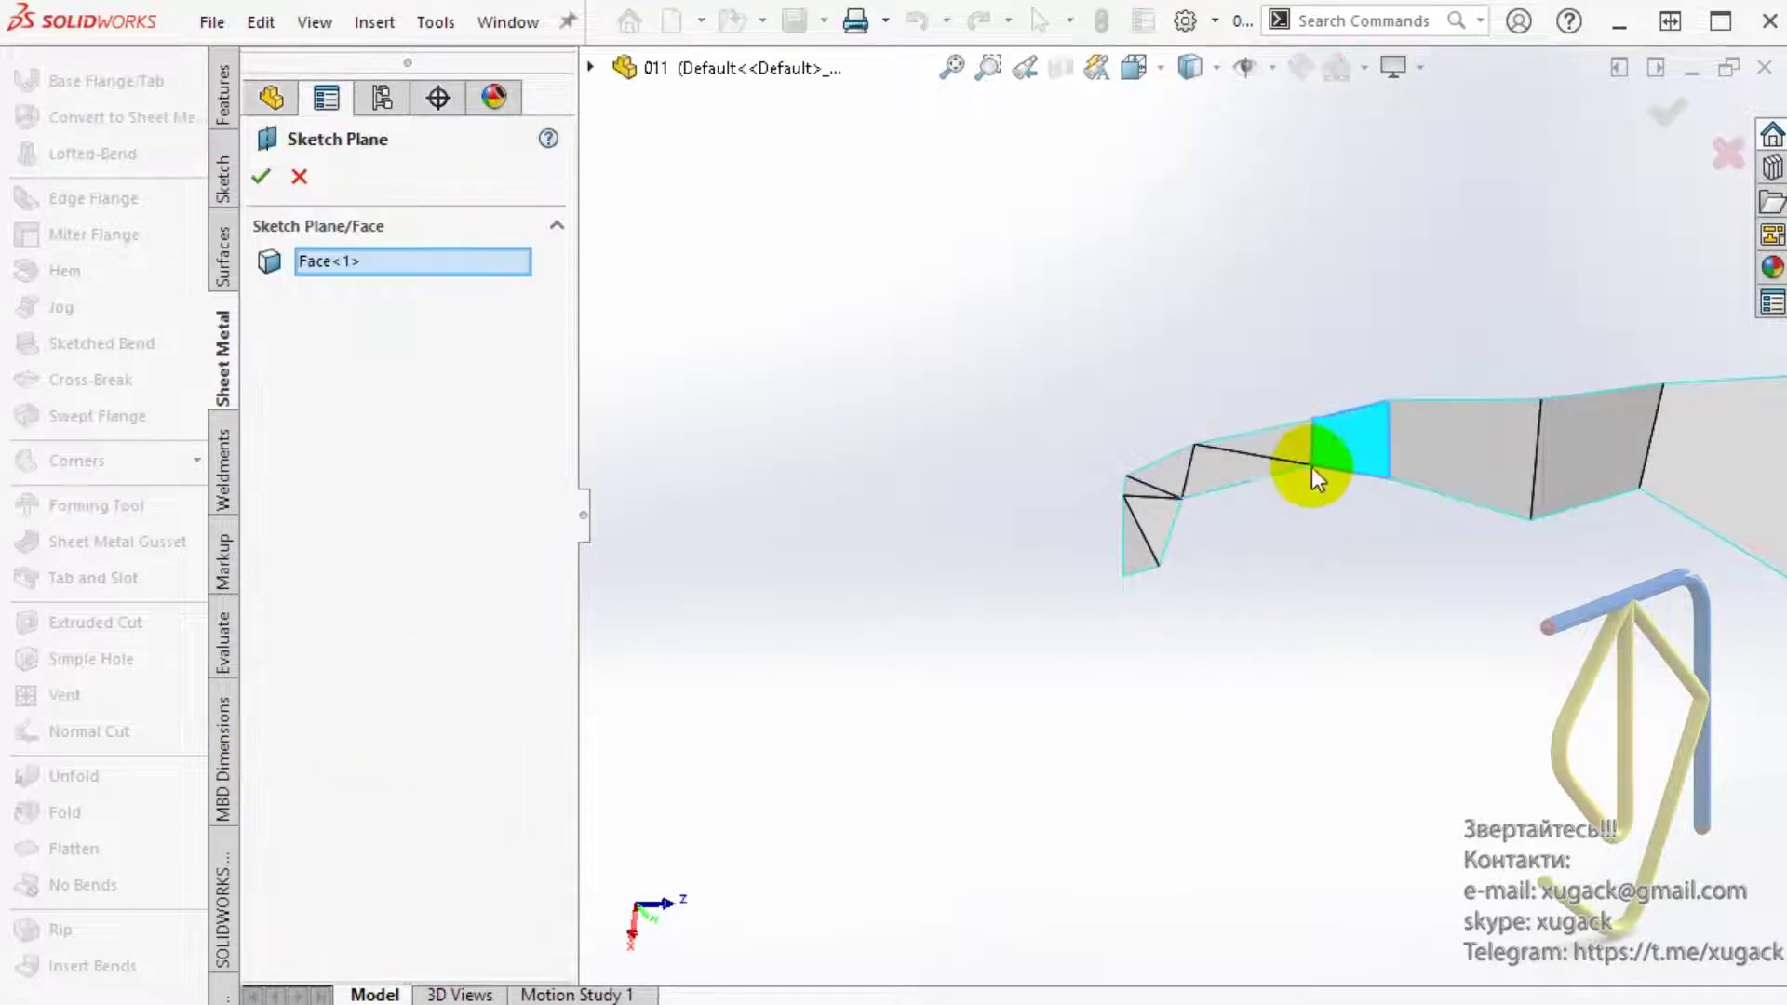
scroll(1209, 474, "down", 3)
left_click(1091, 503)
left_click(261, 176)
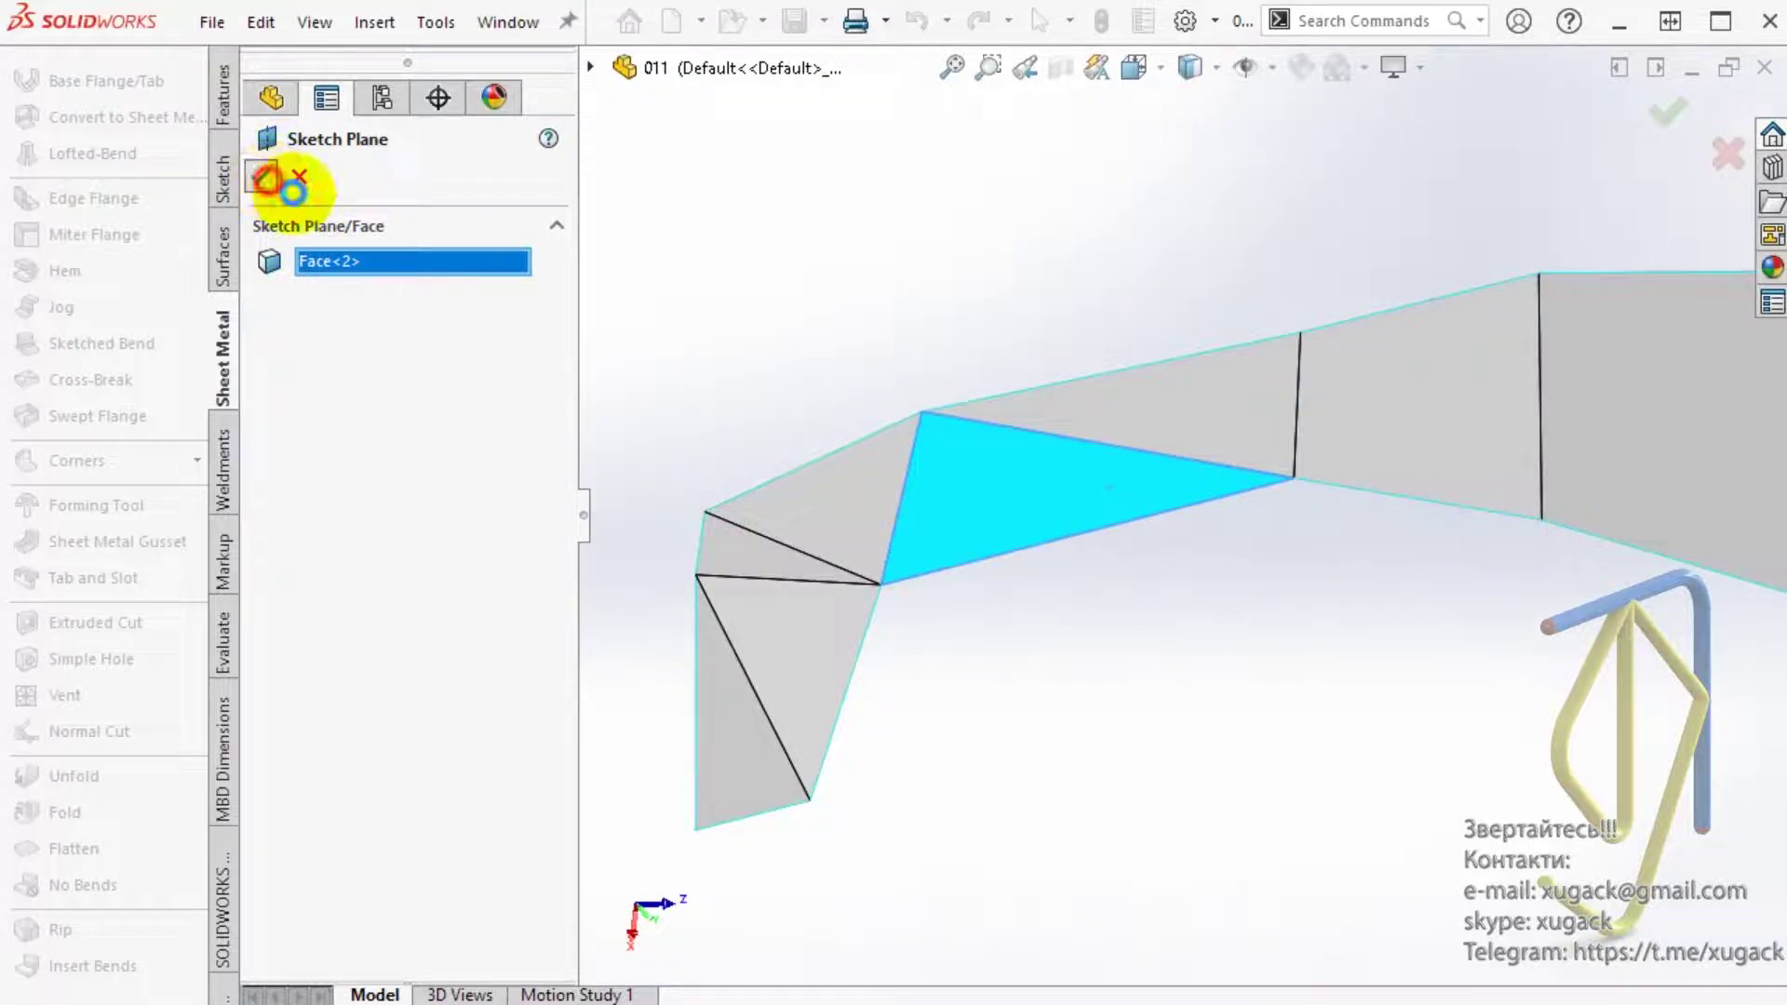
Step: Orbit to view the whole strip and start Convert to Sheet Metal
left_click(1059, 694)
mouse_move(1079, 713)
middle_mouse_down()
mouse_move(1117, 696)
mouse_move(1042, 679)
middle_mouse_up()
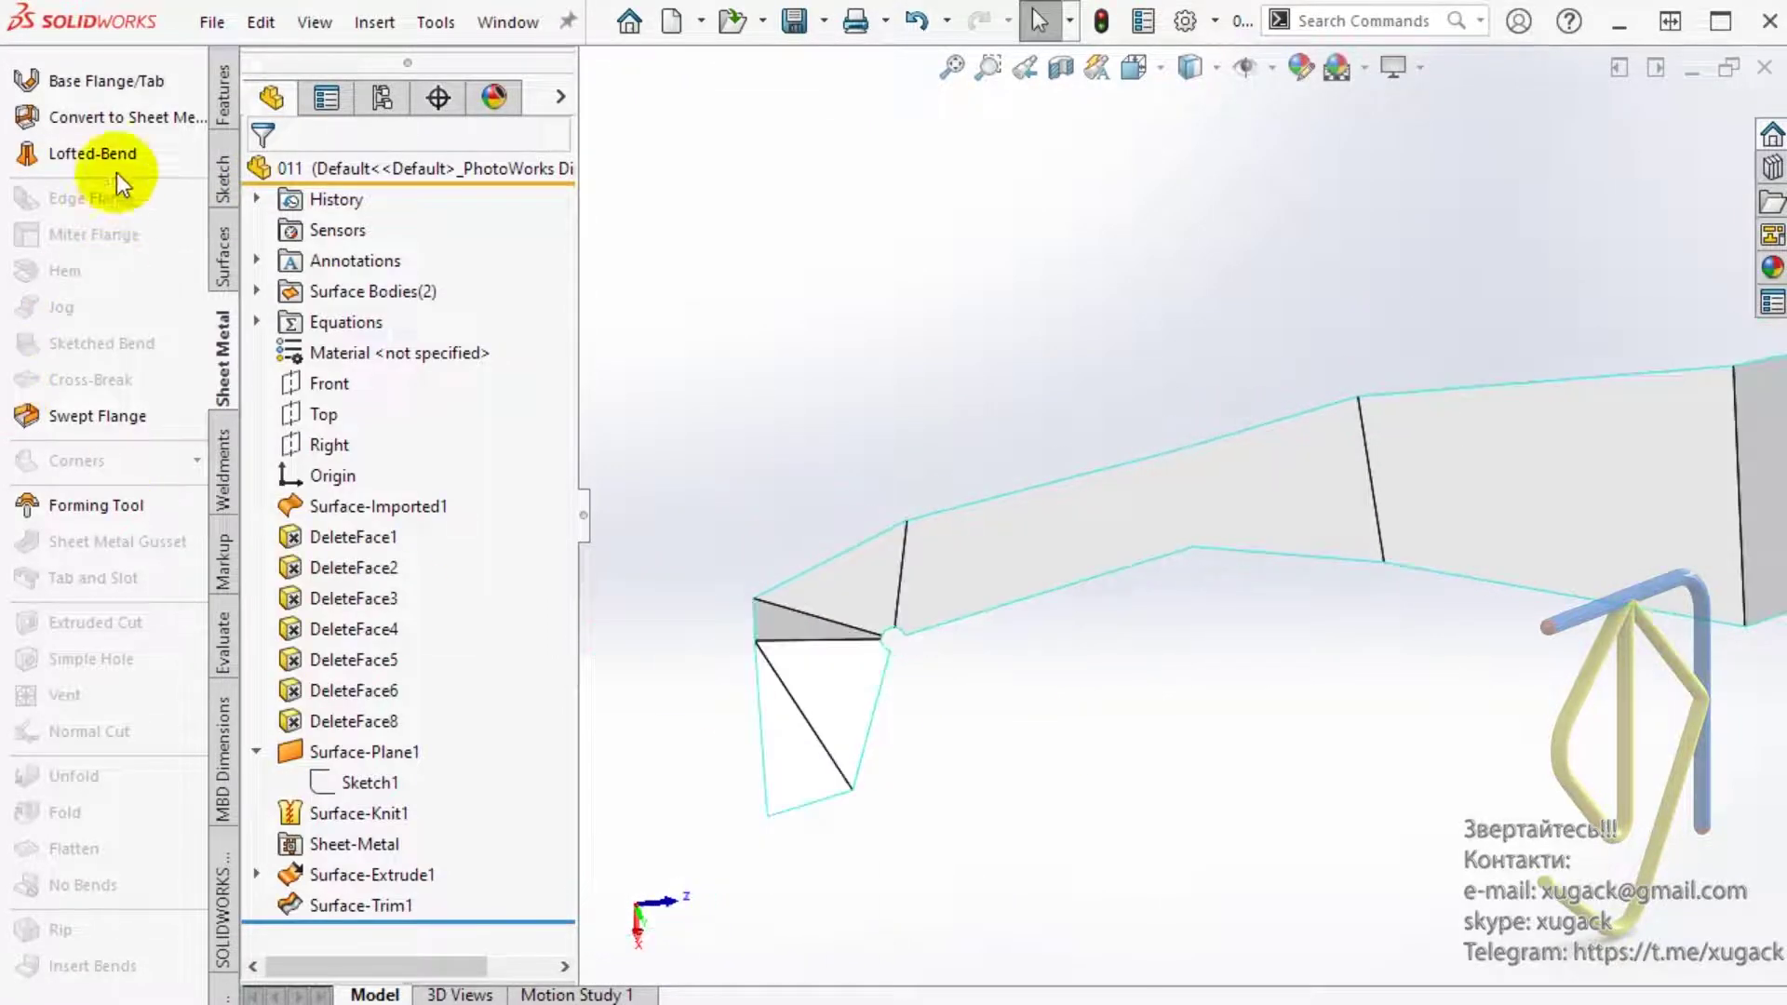
left_click(126, 117)
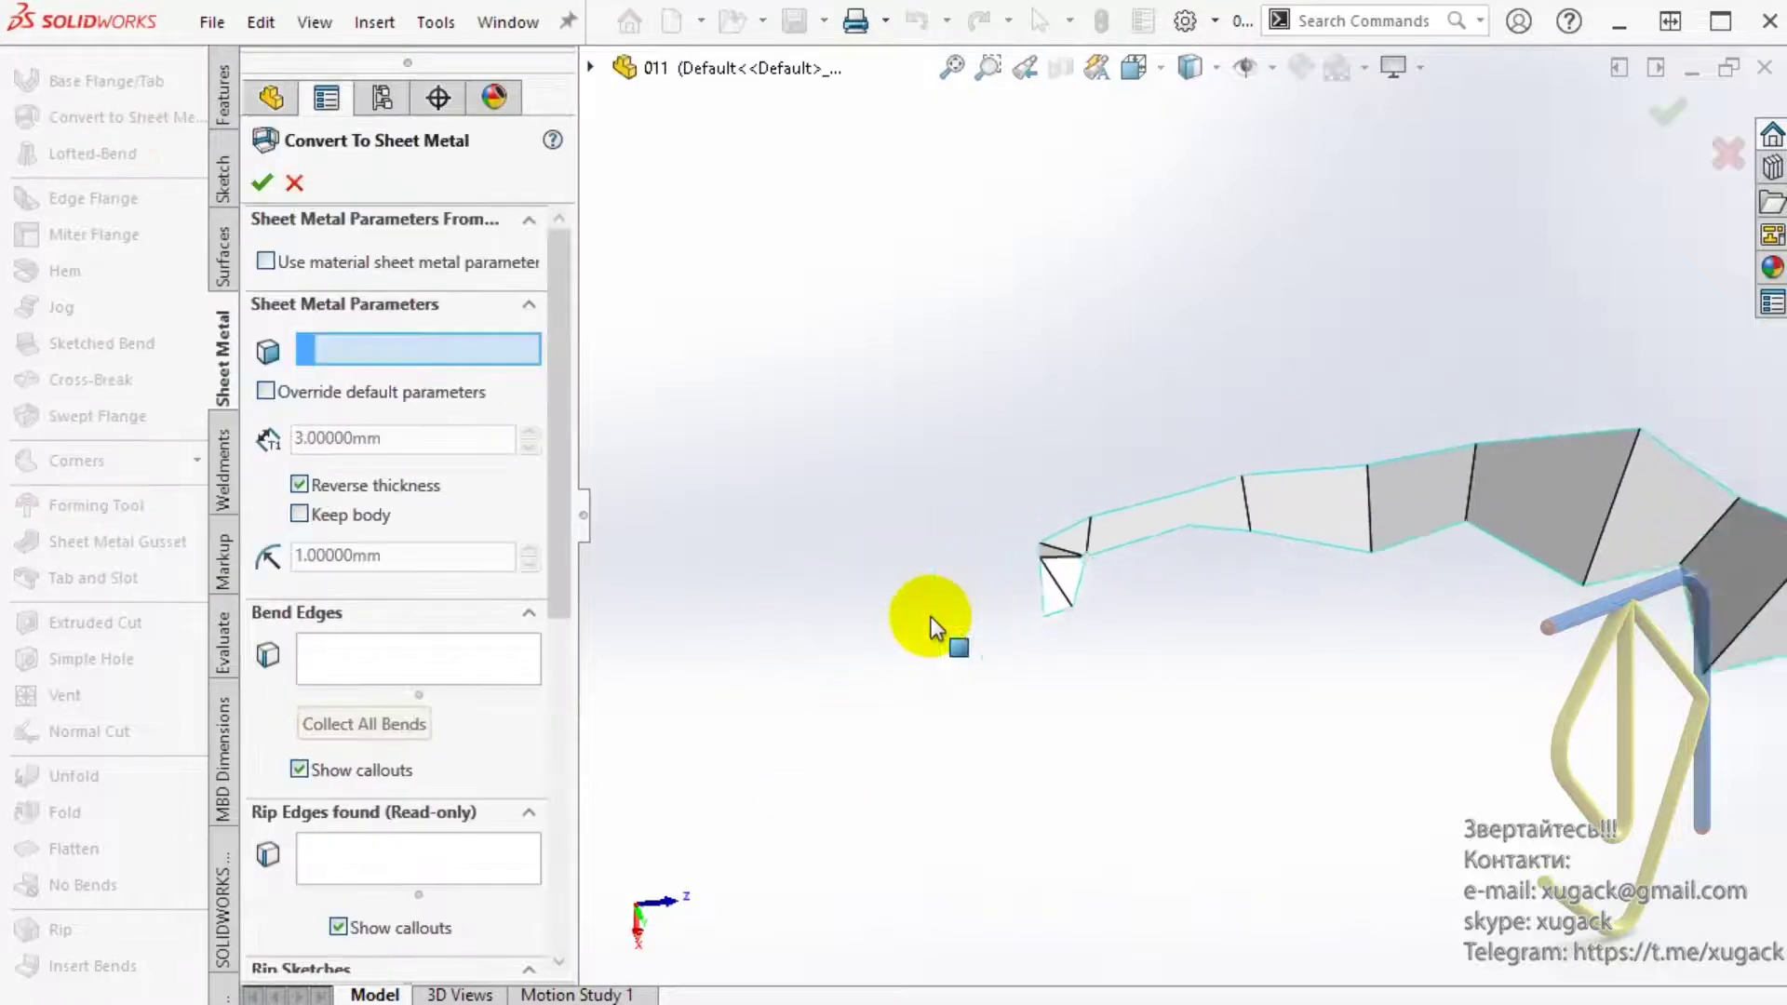
Step: Set the fixed face and add the first six fold lines as bend edges
left_click(1510, 629)
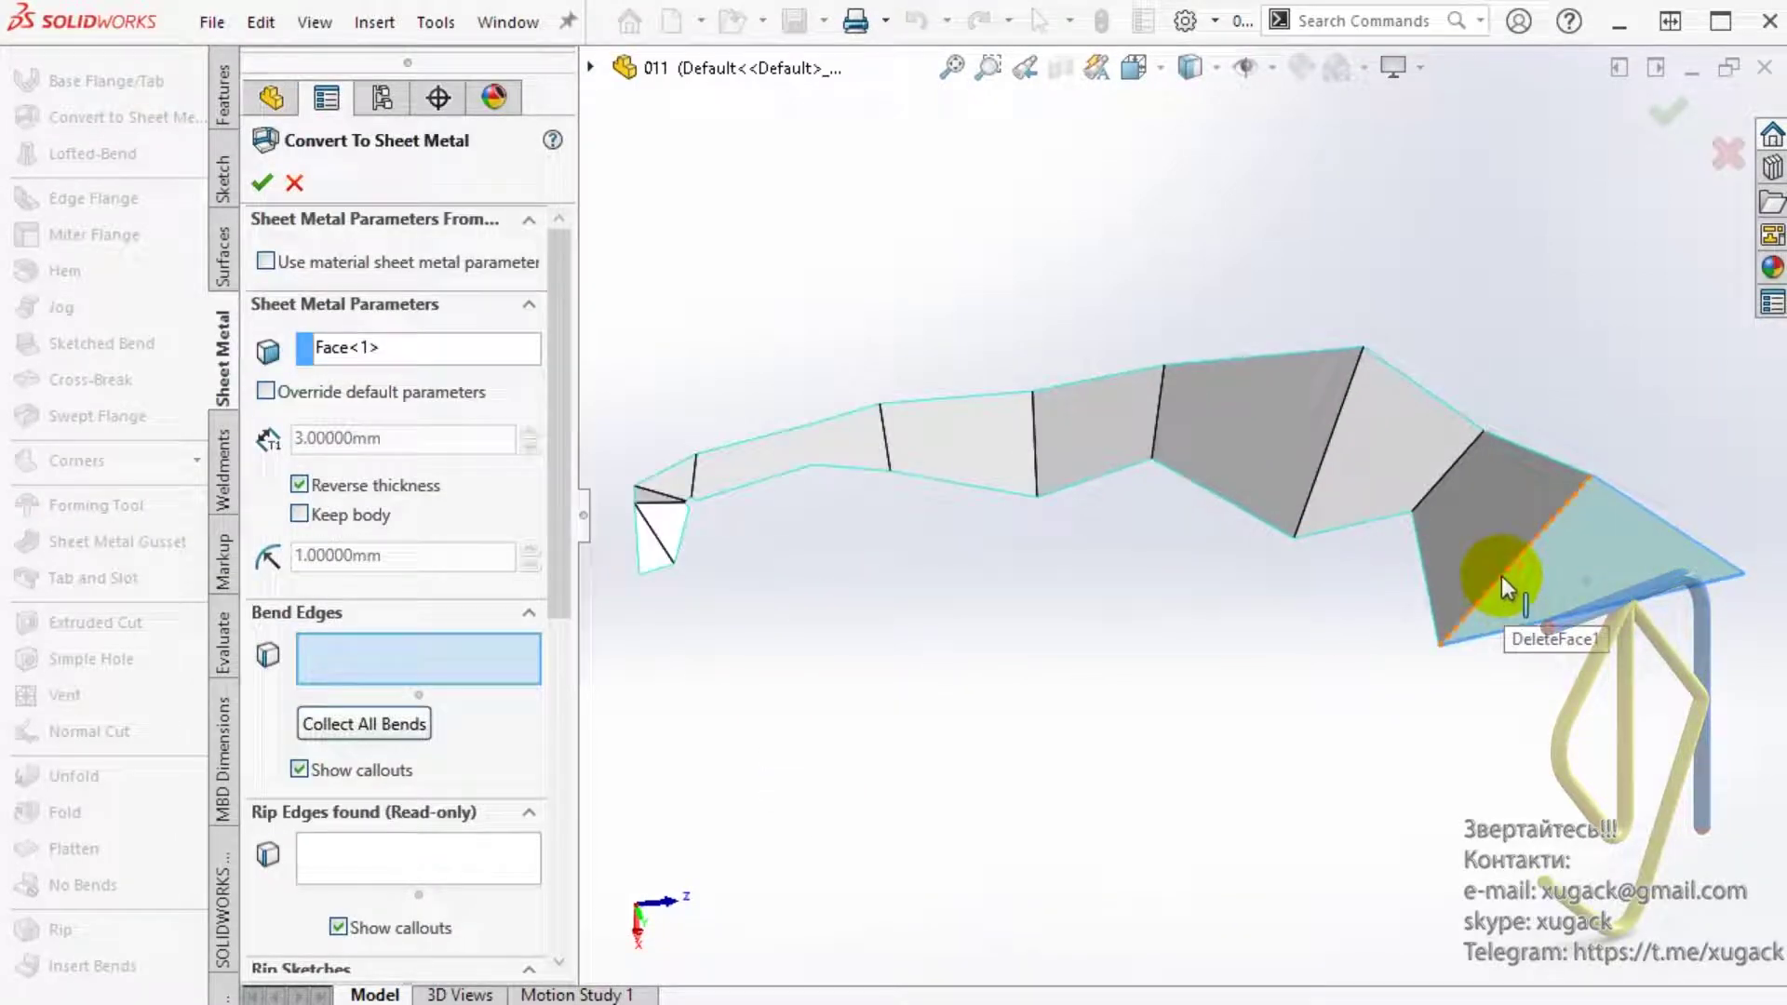
left_click(1502, 581)
left_click(1448, 477)
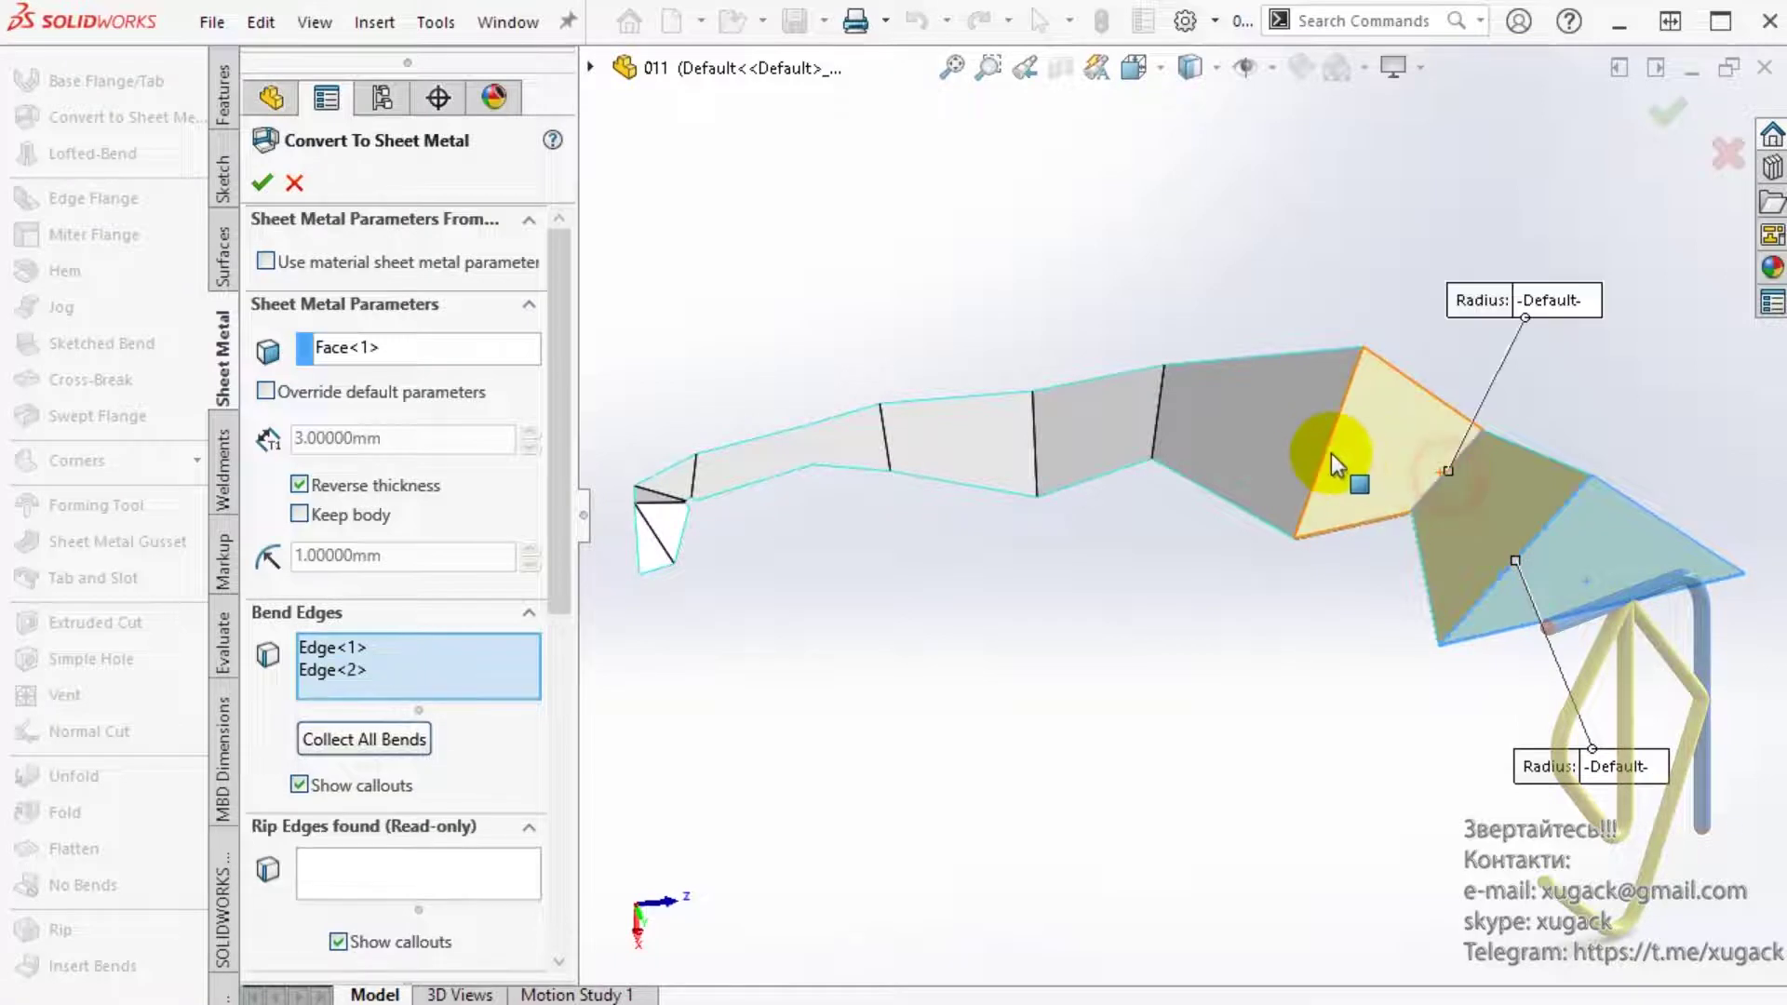
left_click(1320, 453)
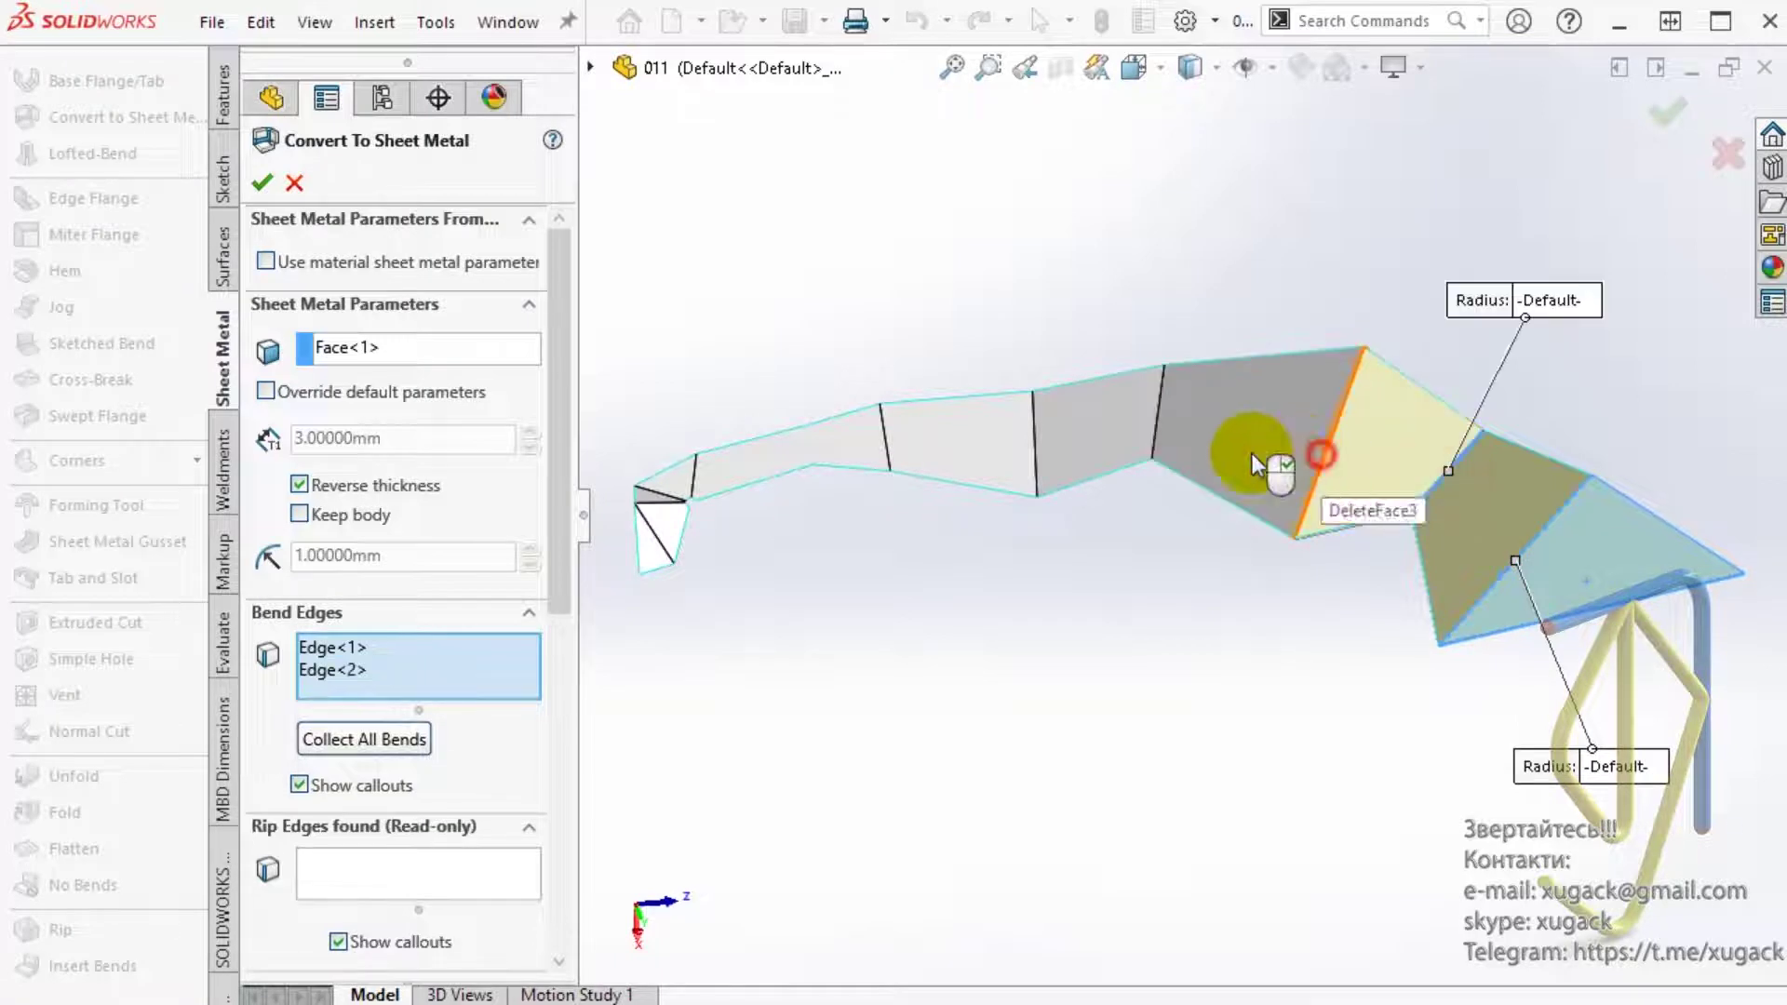
left_click(1154, 441)
left_click(1035, 449)
left_click(893, 468)
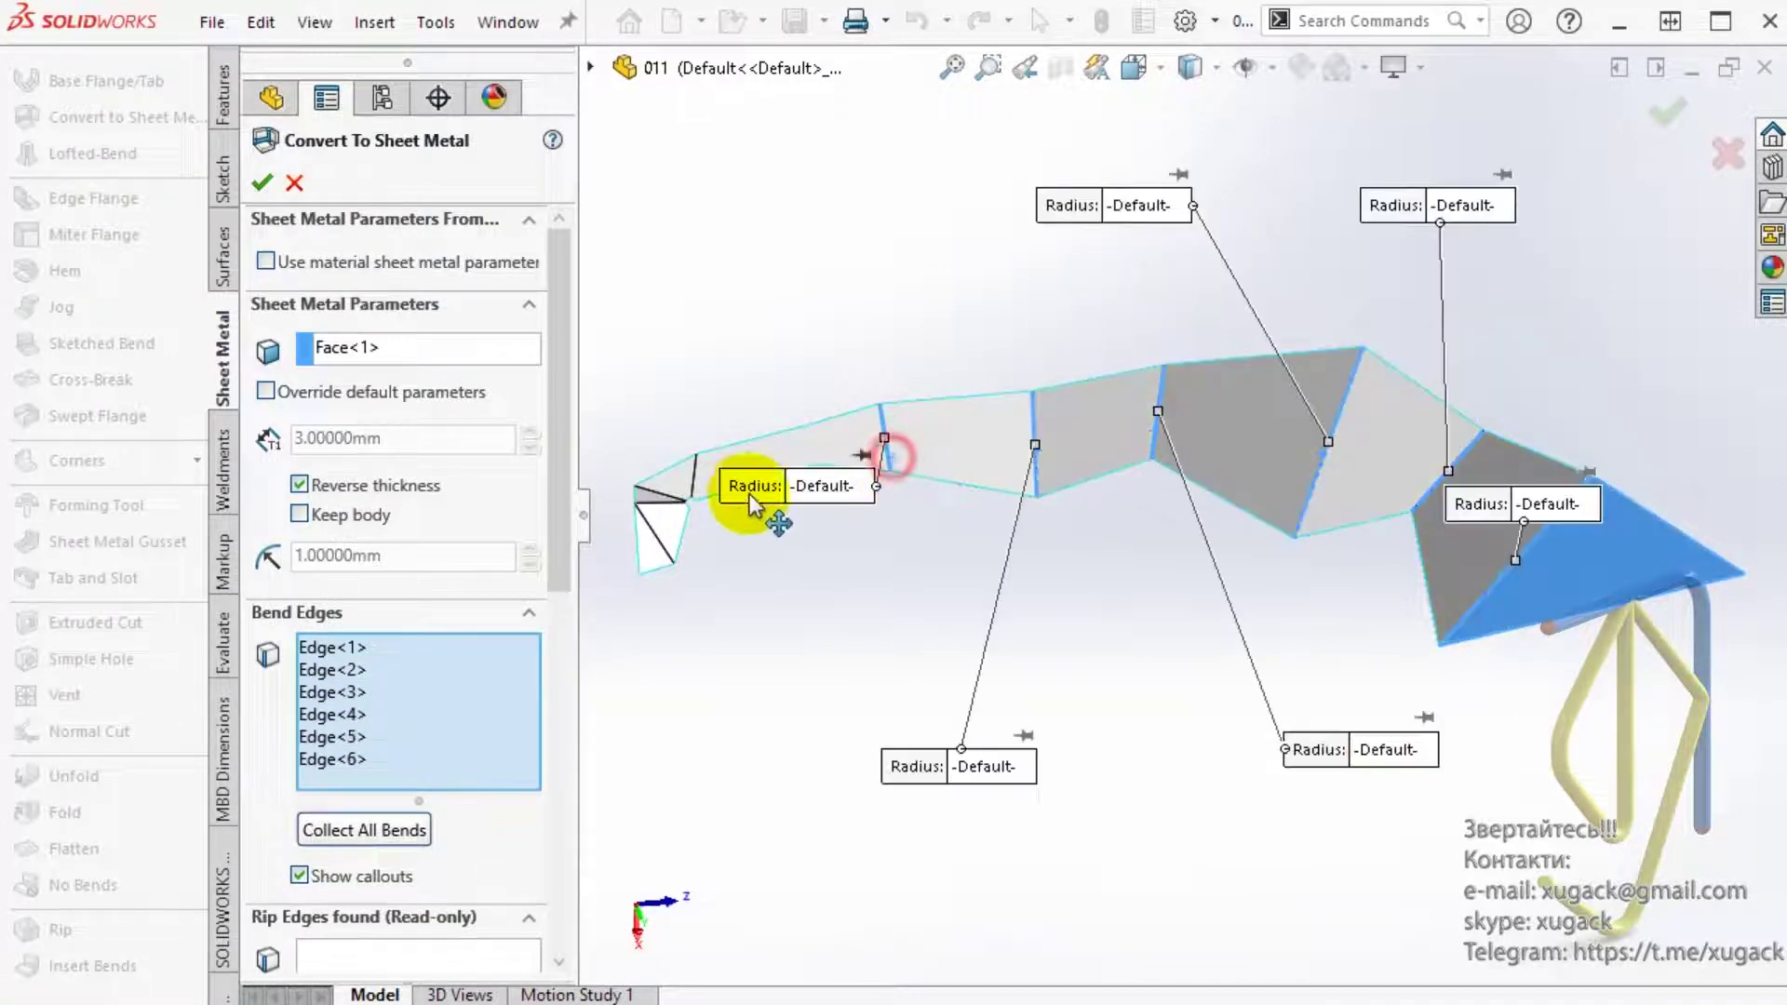
Step: Give one bend a 10 mm radius
scroll(888, 503, "down", 1)
scroll(884, 516, "down", 2)
type("10")
key("Return")
scroll(831, 529, "down", 1)
scroll(698, 437, "down", 2)
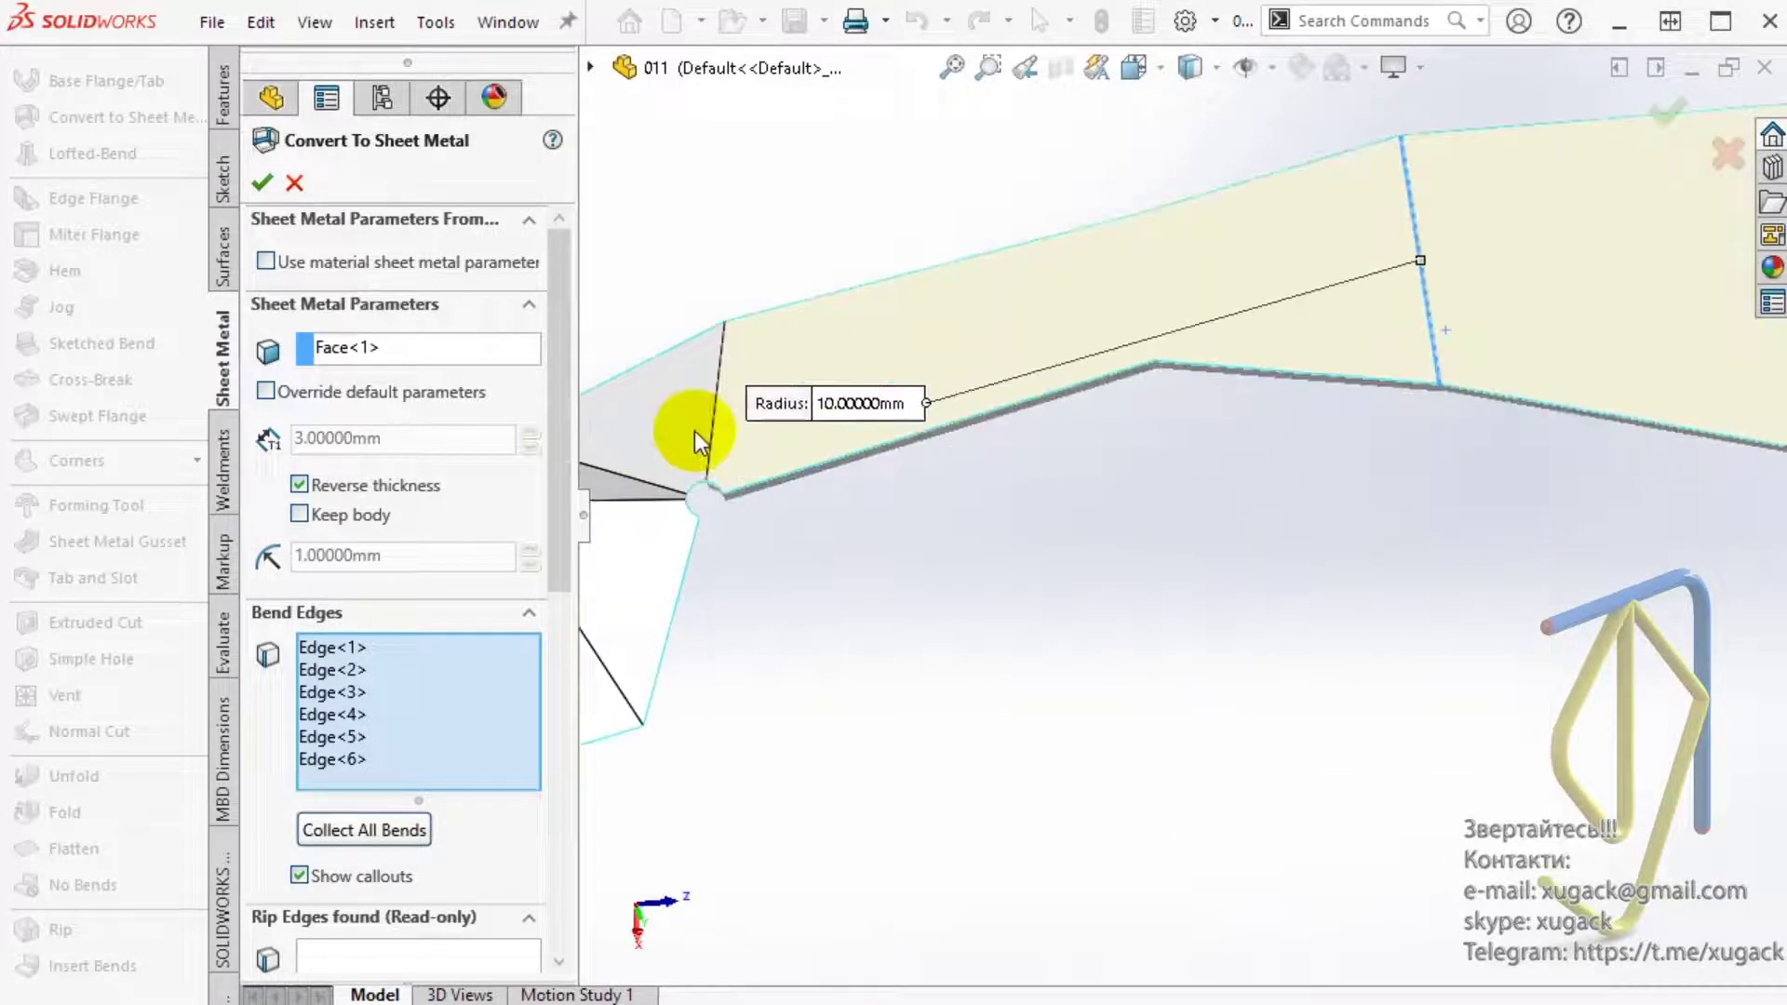
Step: Add the last four folds, including the end-flap and diagonal folds, as bends
left_click(713, 445)
left_click_drag(840, 417, 1480, 579)
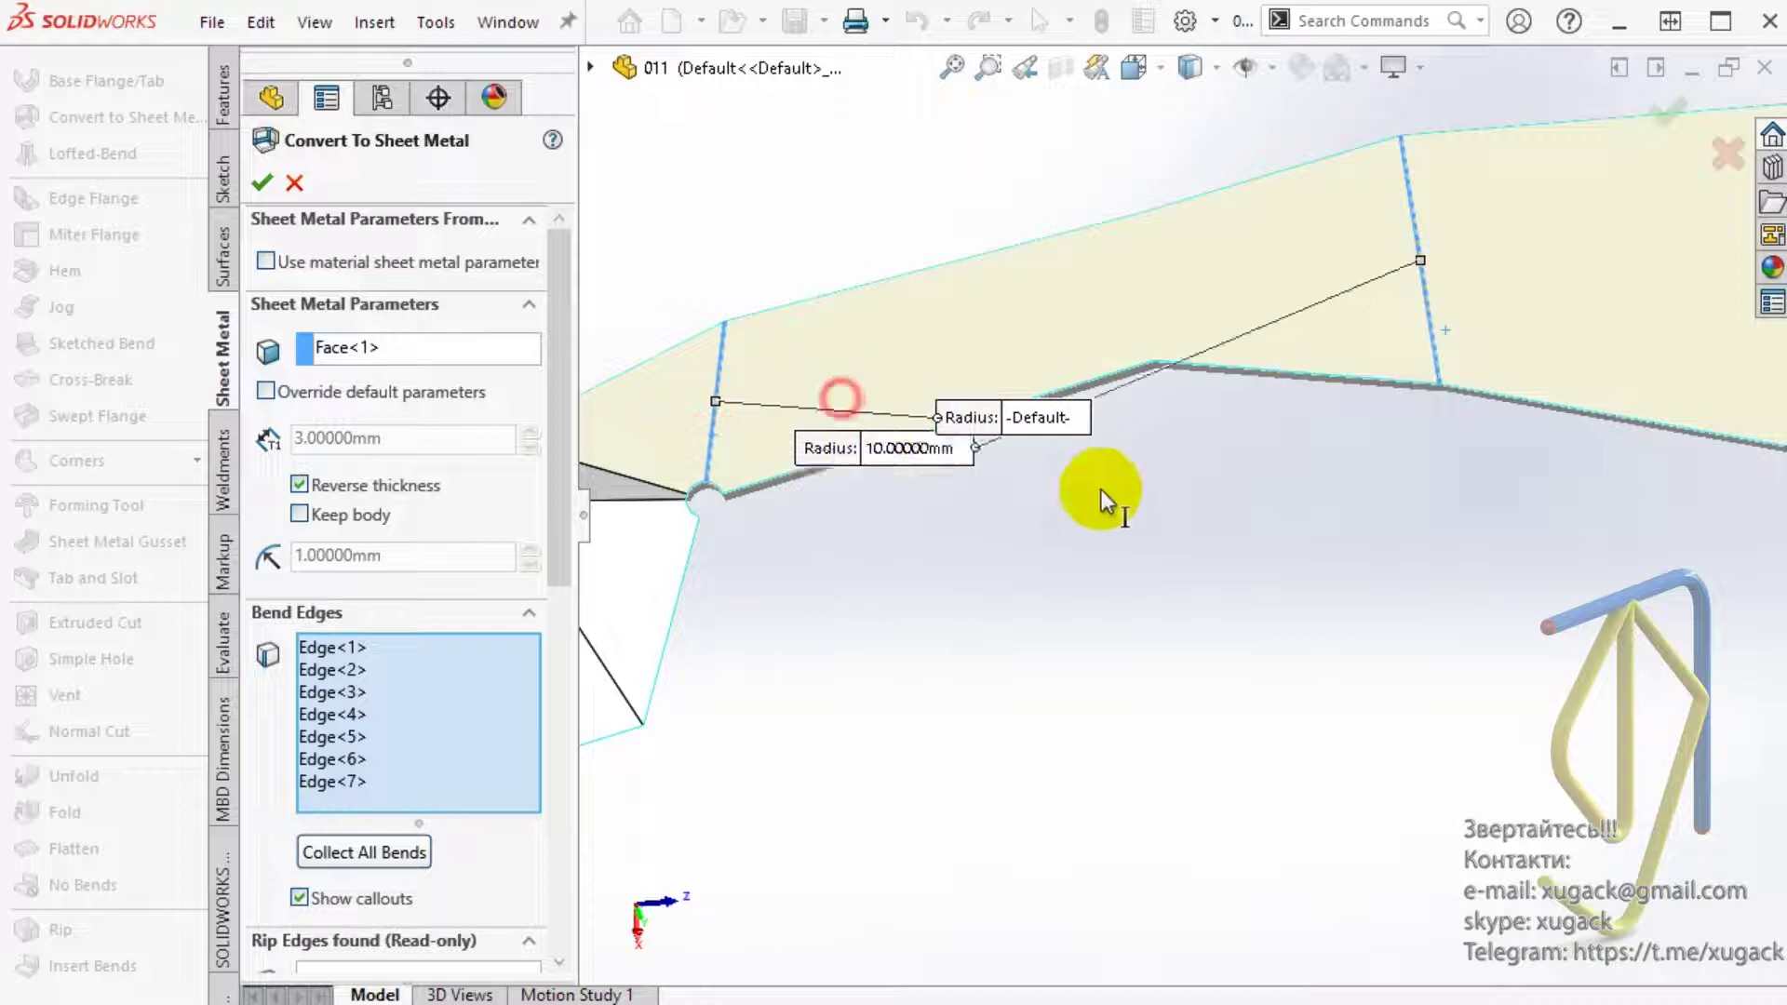
middle_click_drag(1448, 797, 918, 486, "ctrl")
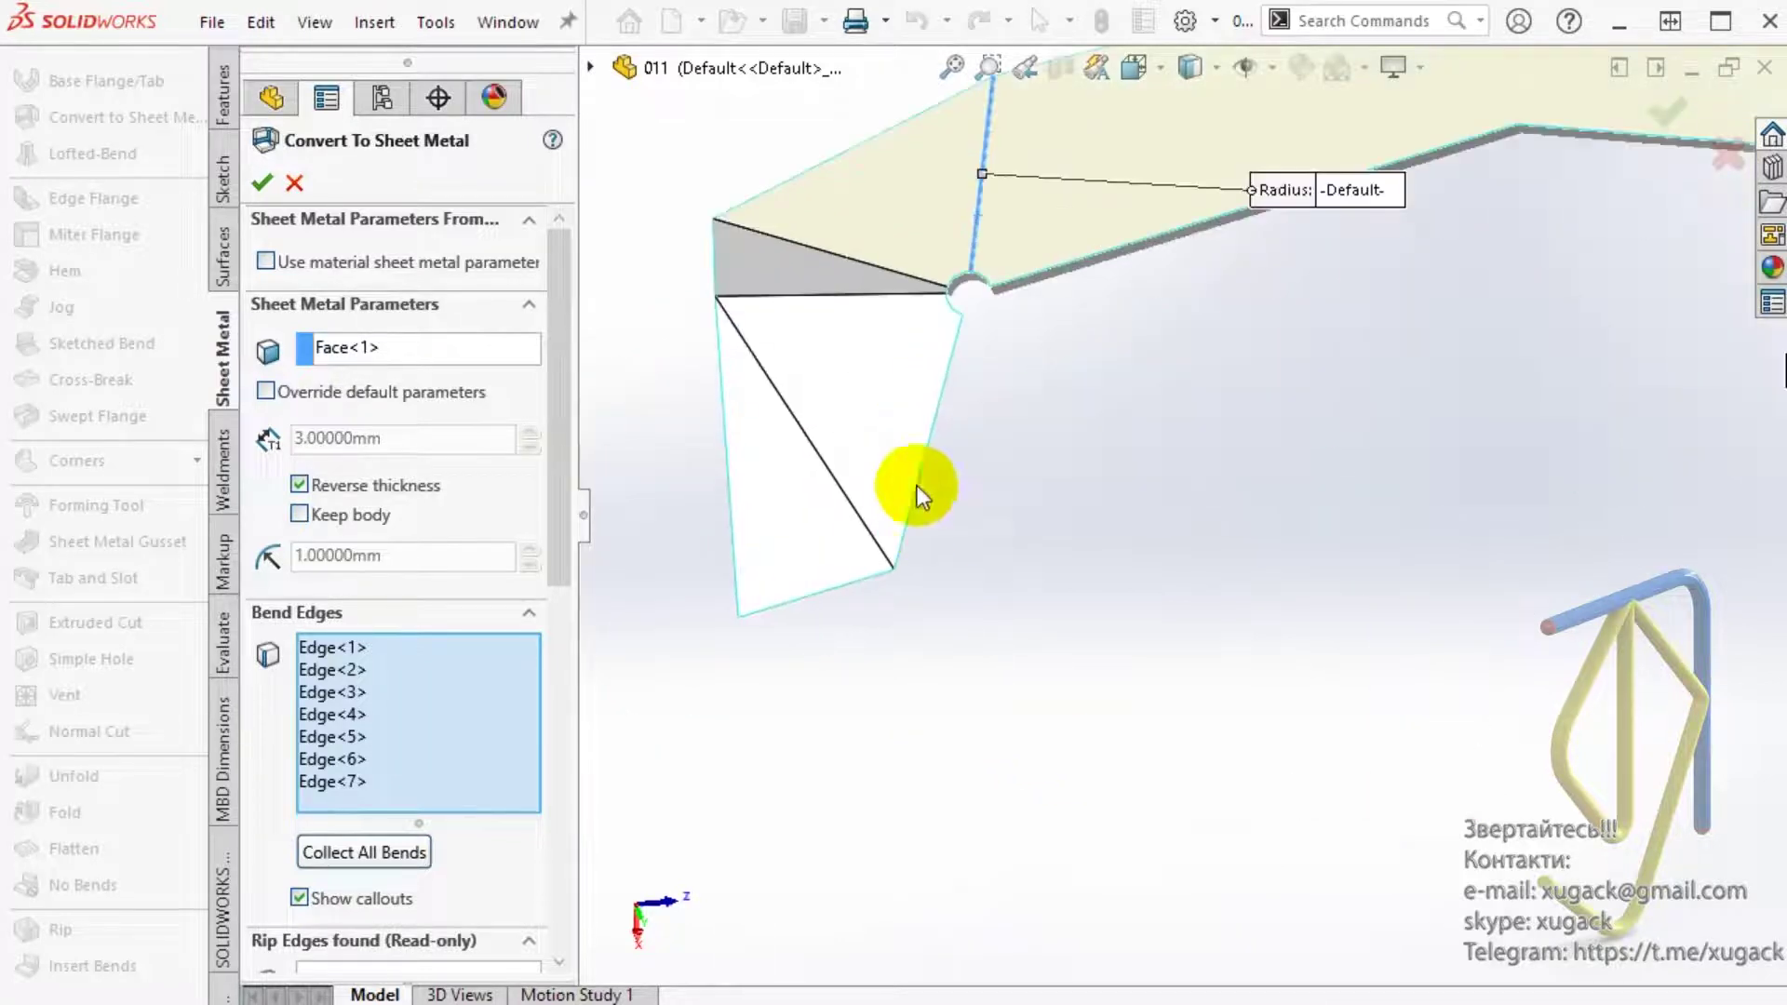
left_click(895, 279)
left_click(855, 296)
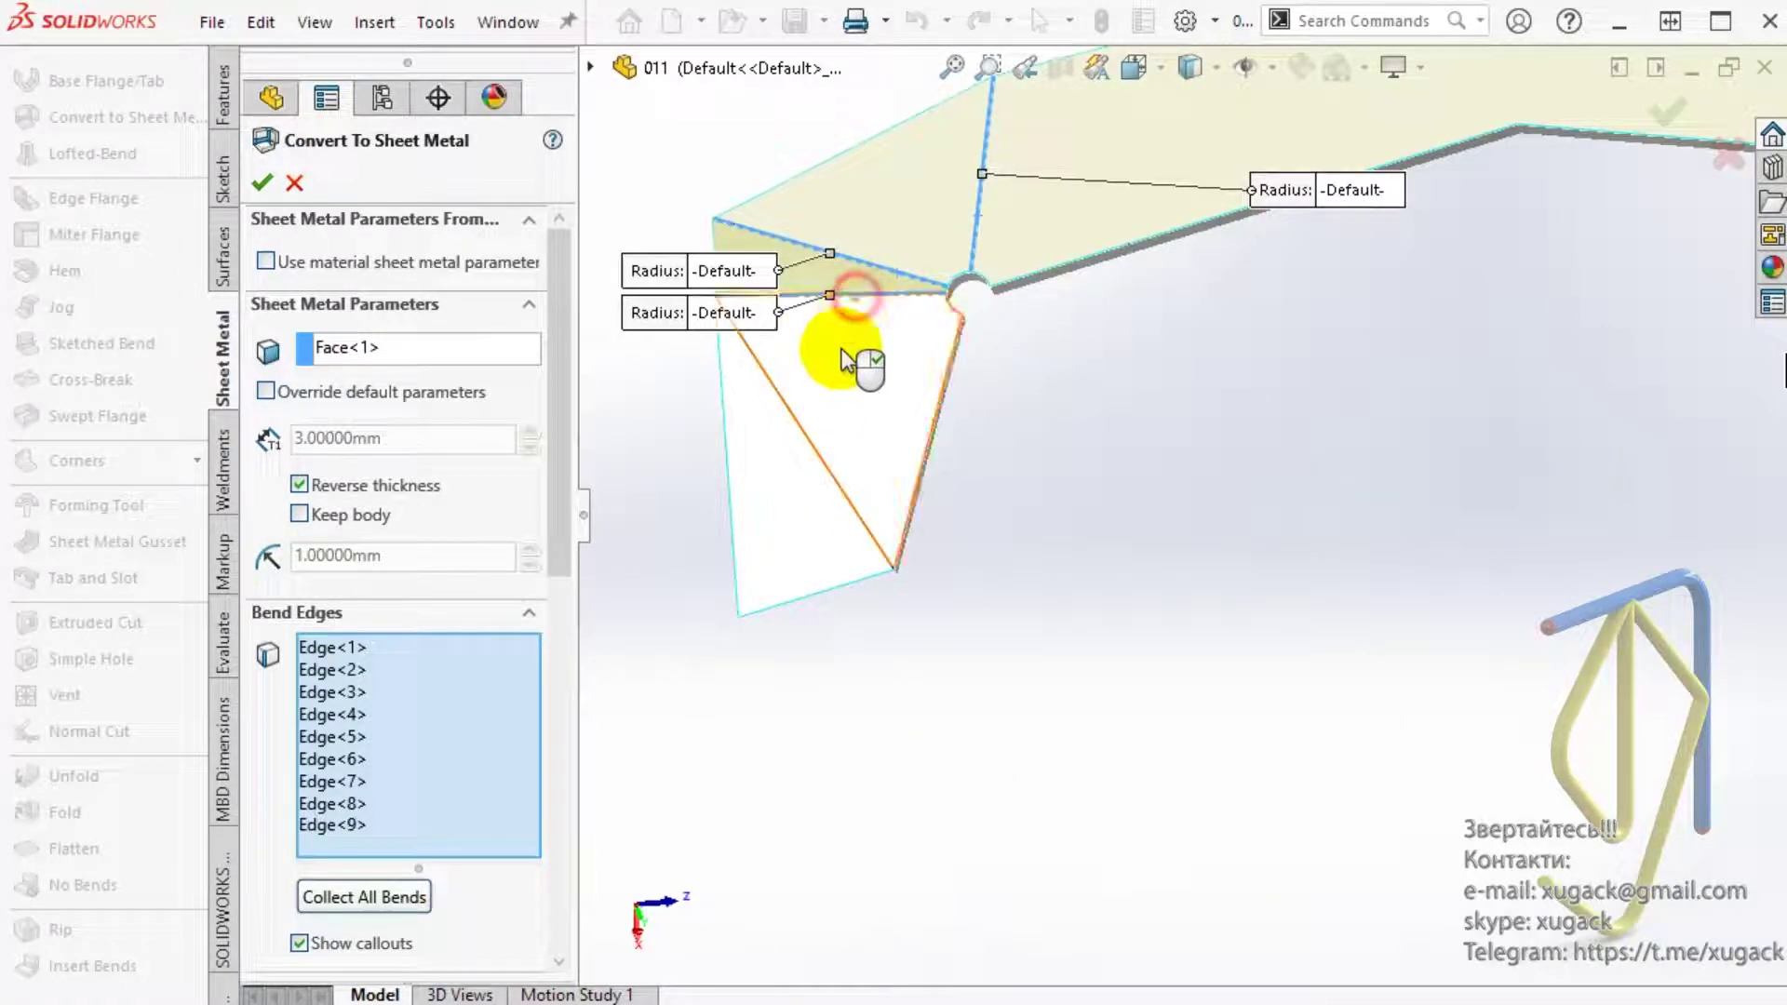
left_click(825, 465)
mouse_move(831, 482)
middle_mouse_down()
mouse_move(846, 506)
mouse_move(849, 463)
mouse_move(879, 521)
mouse_move(865, 535)
middle_mouse_up()
Step: Override the default auto relief parameters and accept the sheet-metal conversion
scroll(560, 691, "down", 3)
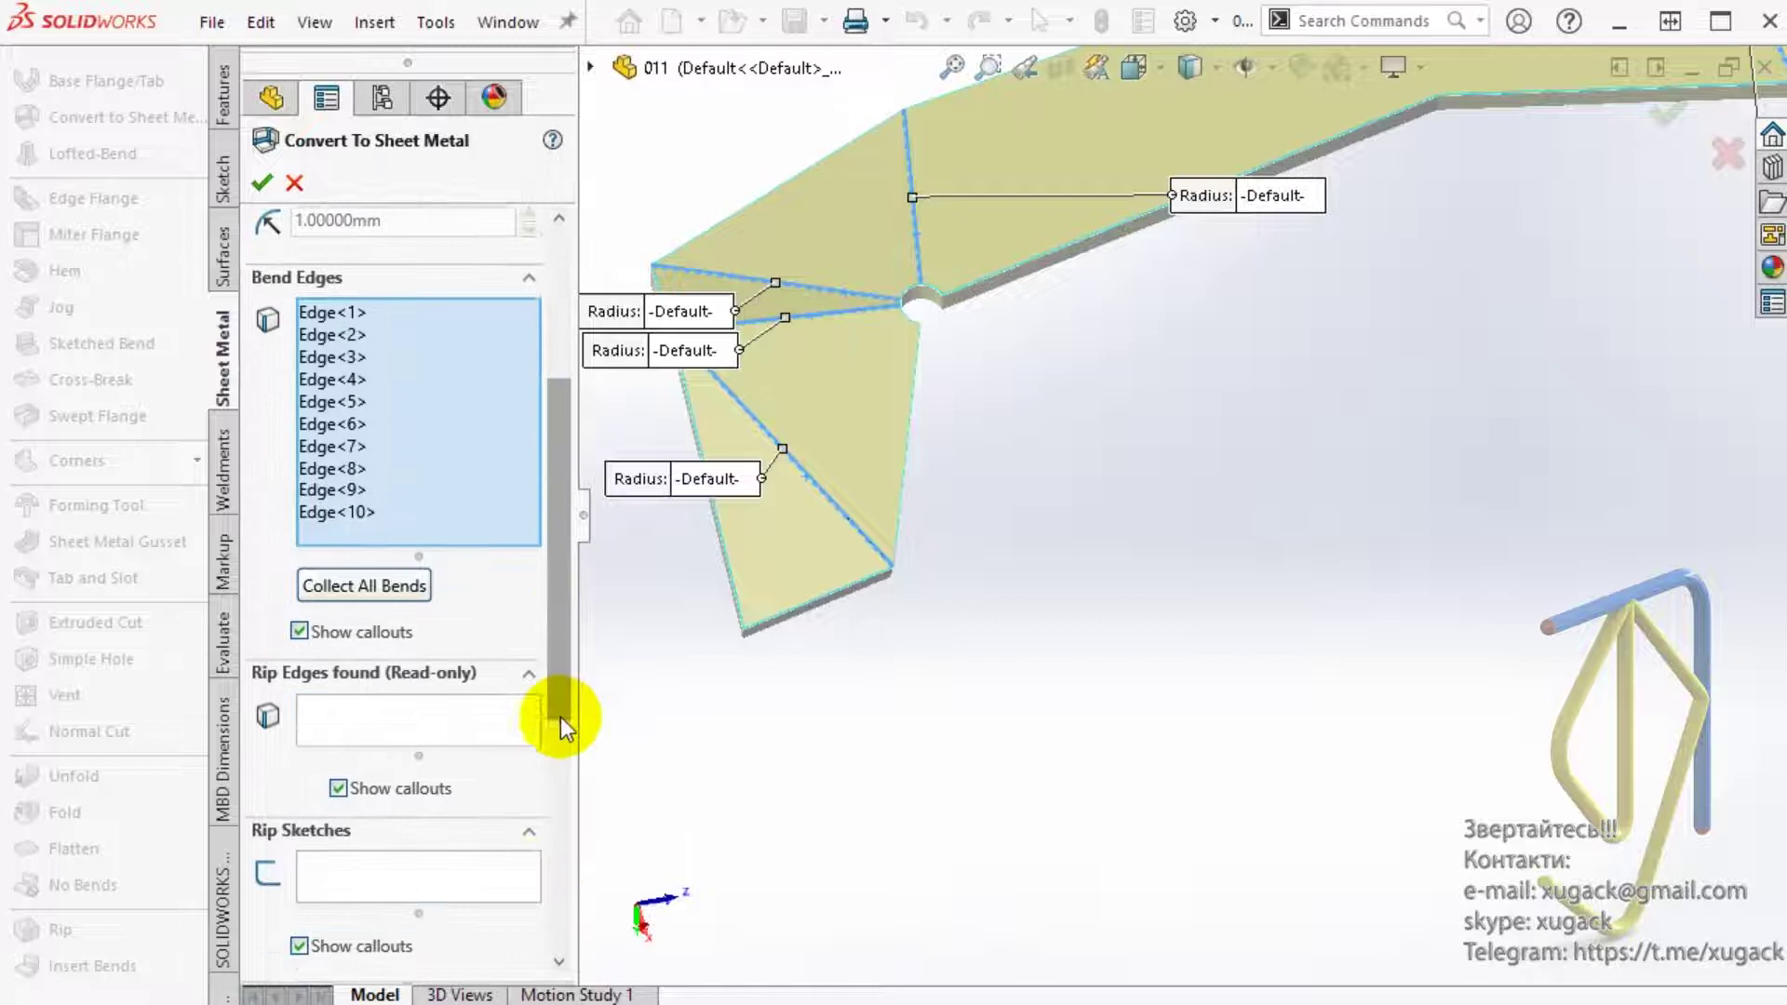
scroll(561, 745, "down", 3)
left_click(351, 858)
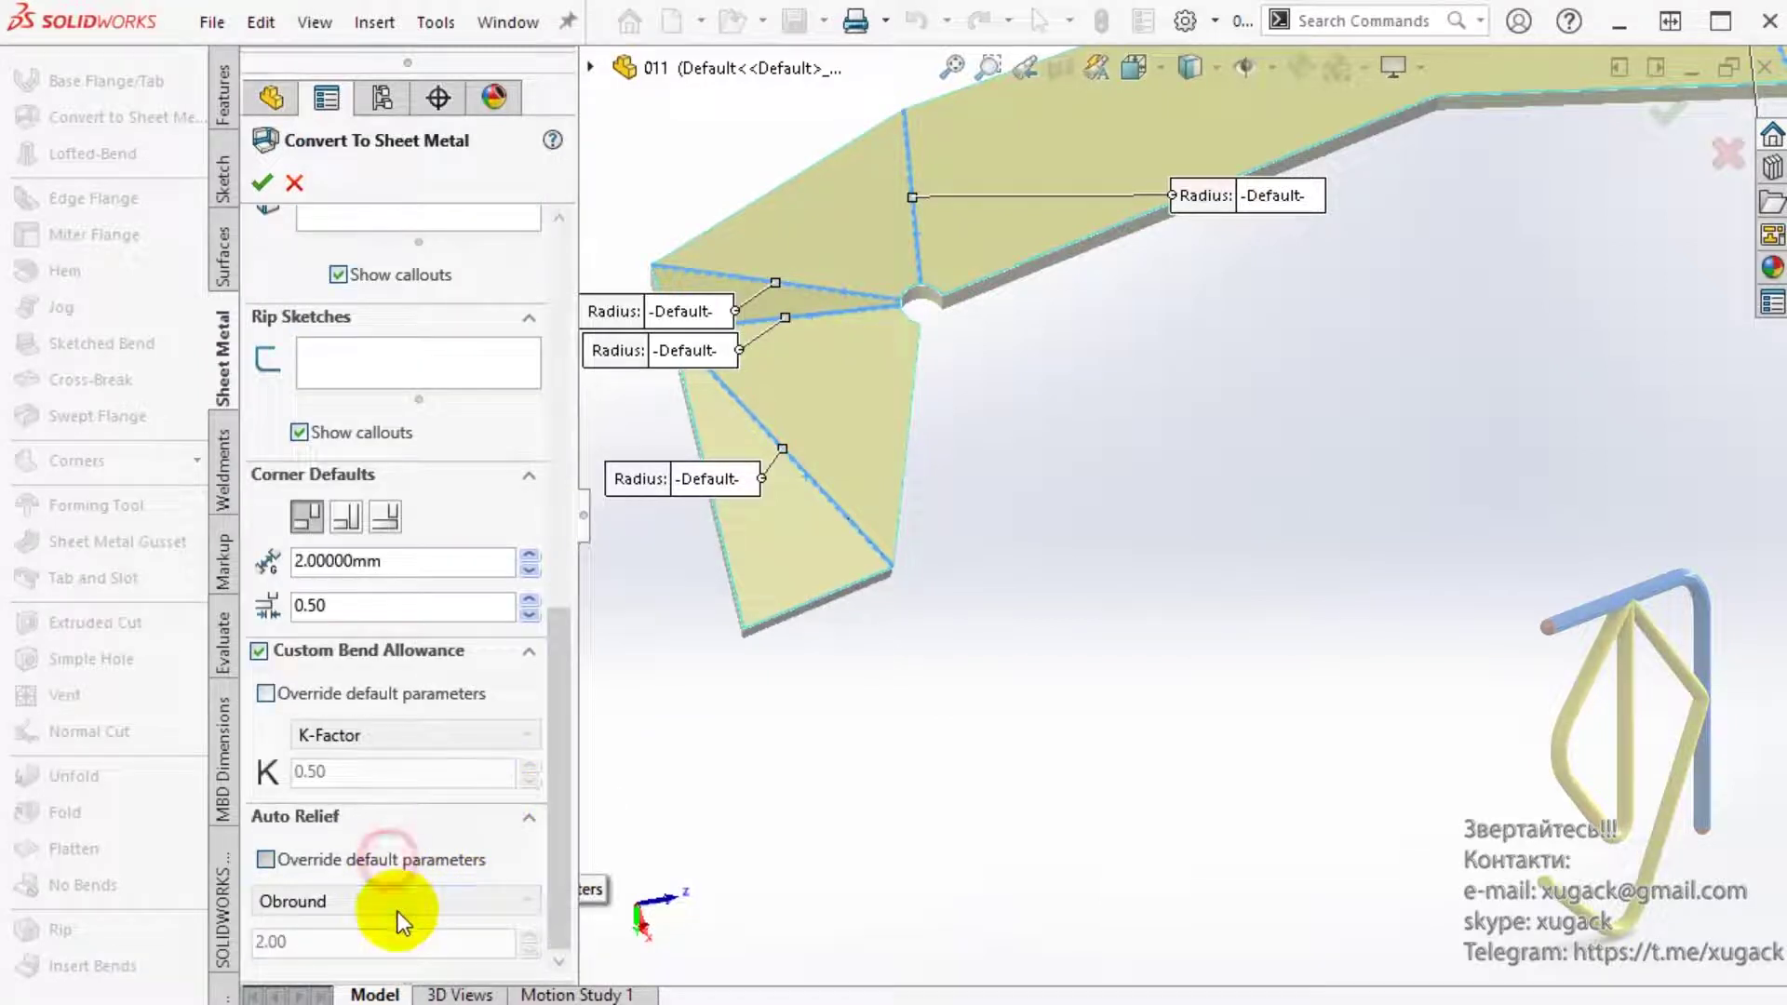
left_click(263, 182)
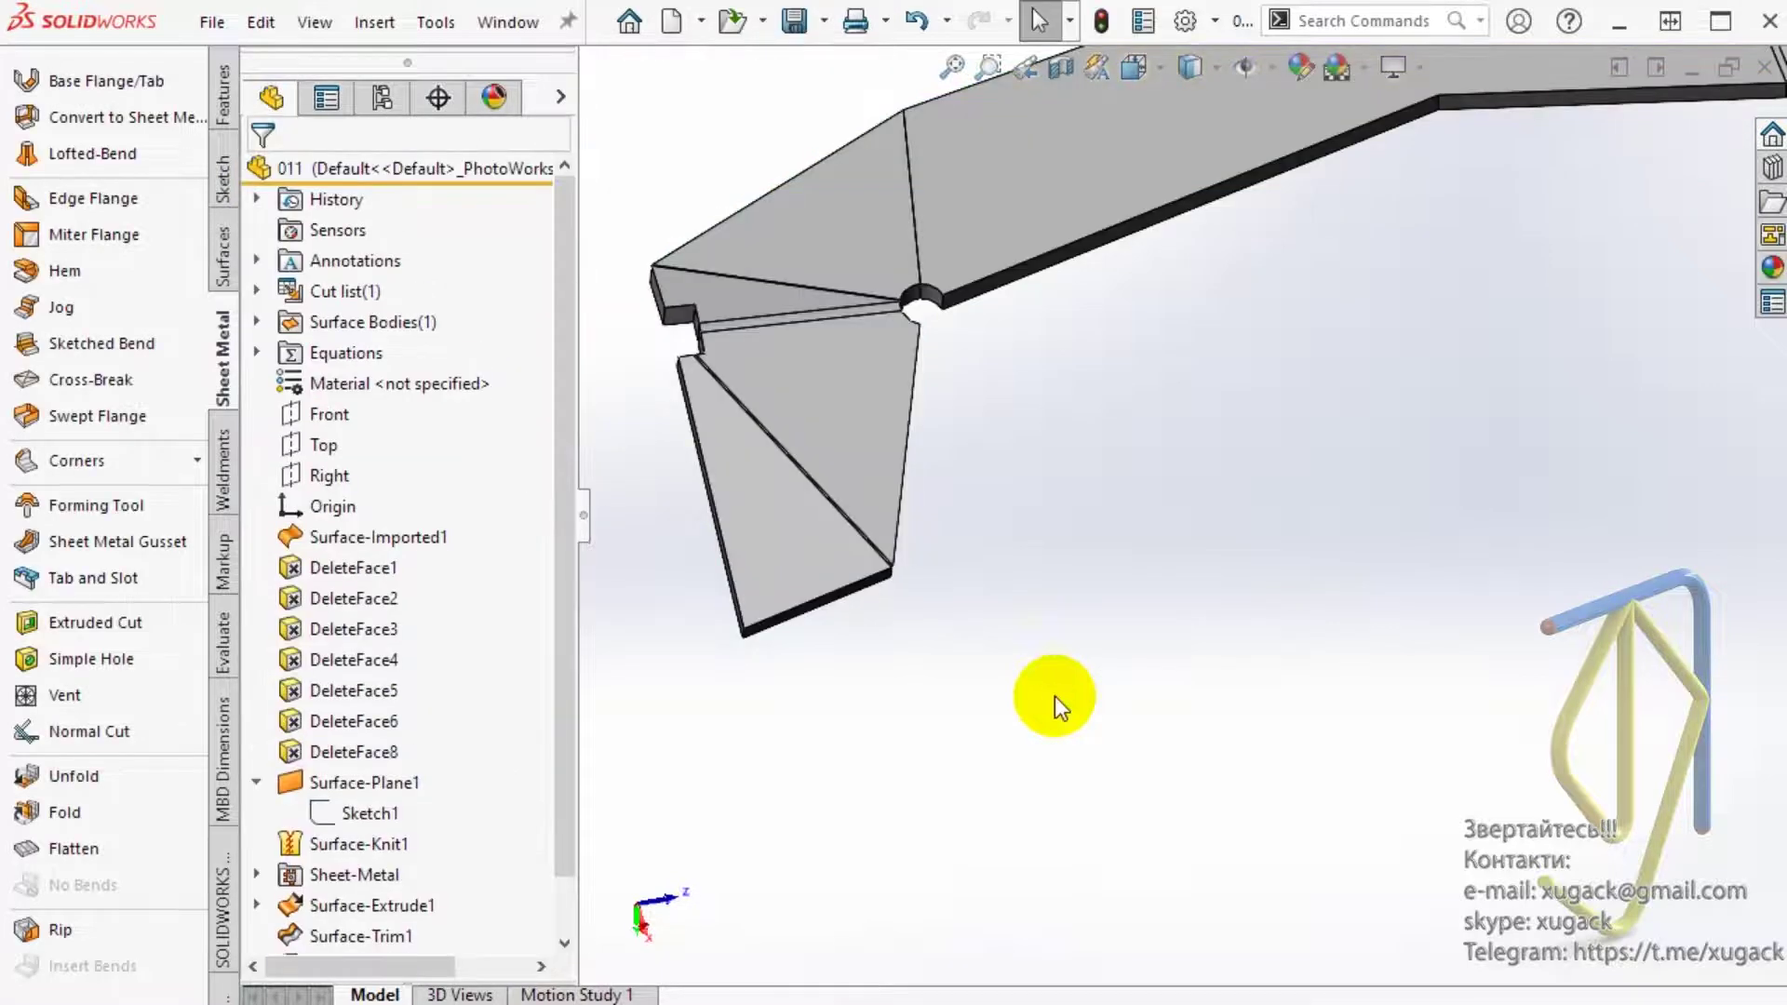
scroll(448, 782, "down", 1)
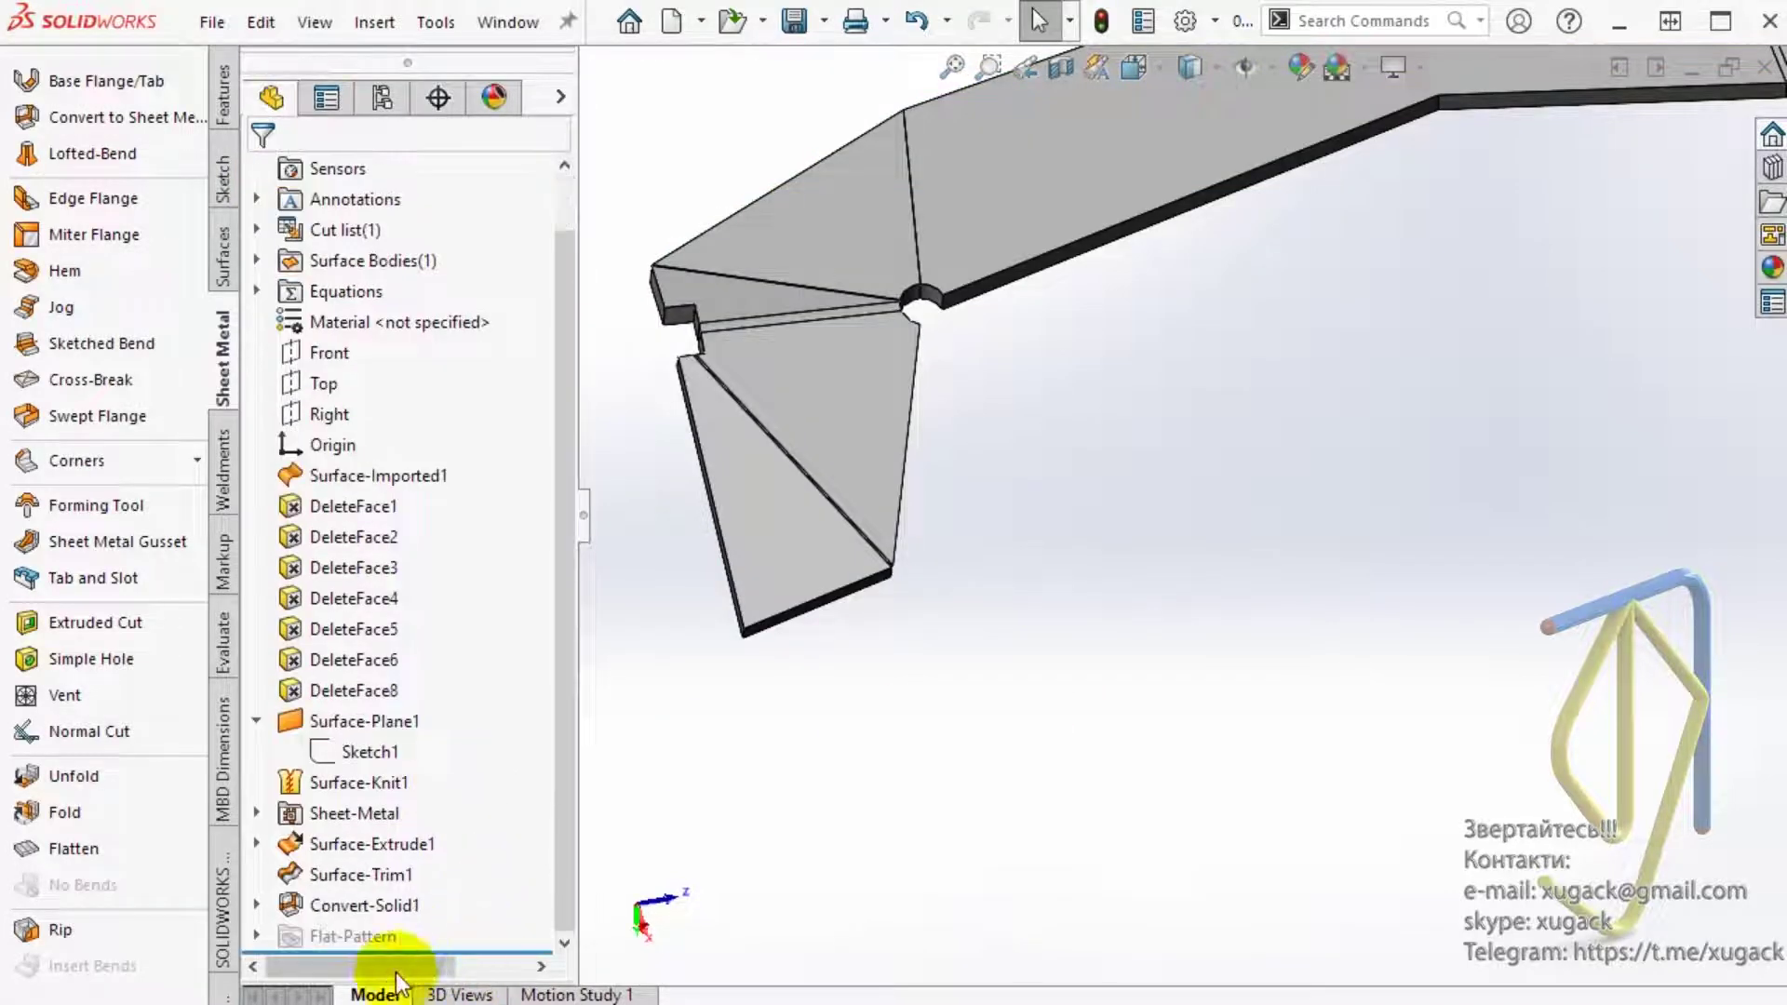
Step: Re-edit Convert-Solid1 to use Rectangular auto relief with a 0.50 ratio
left_click(344, 908)
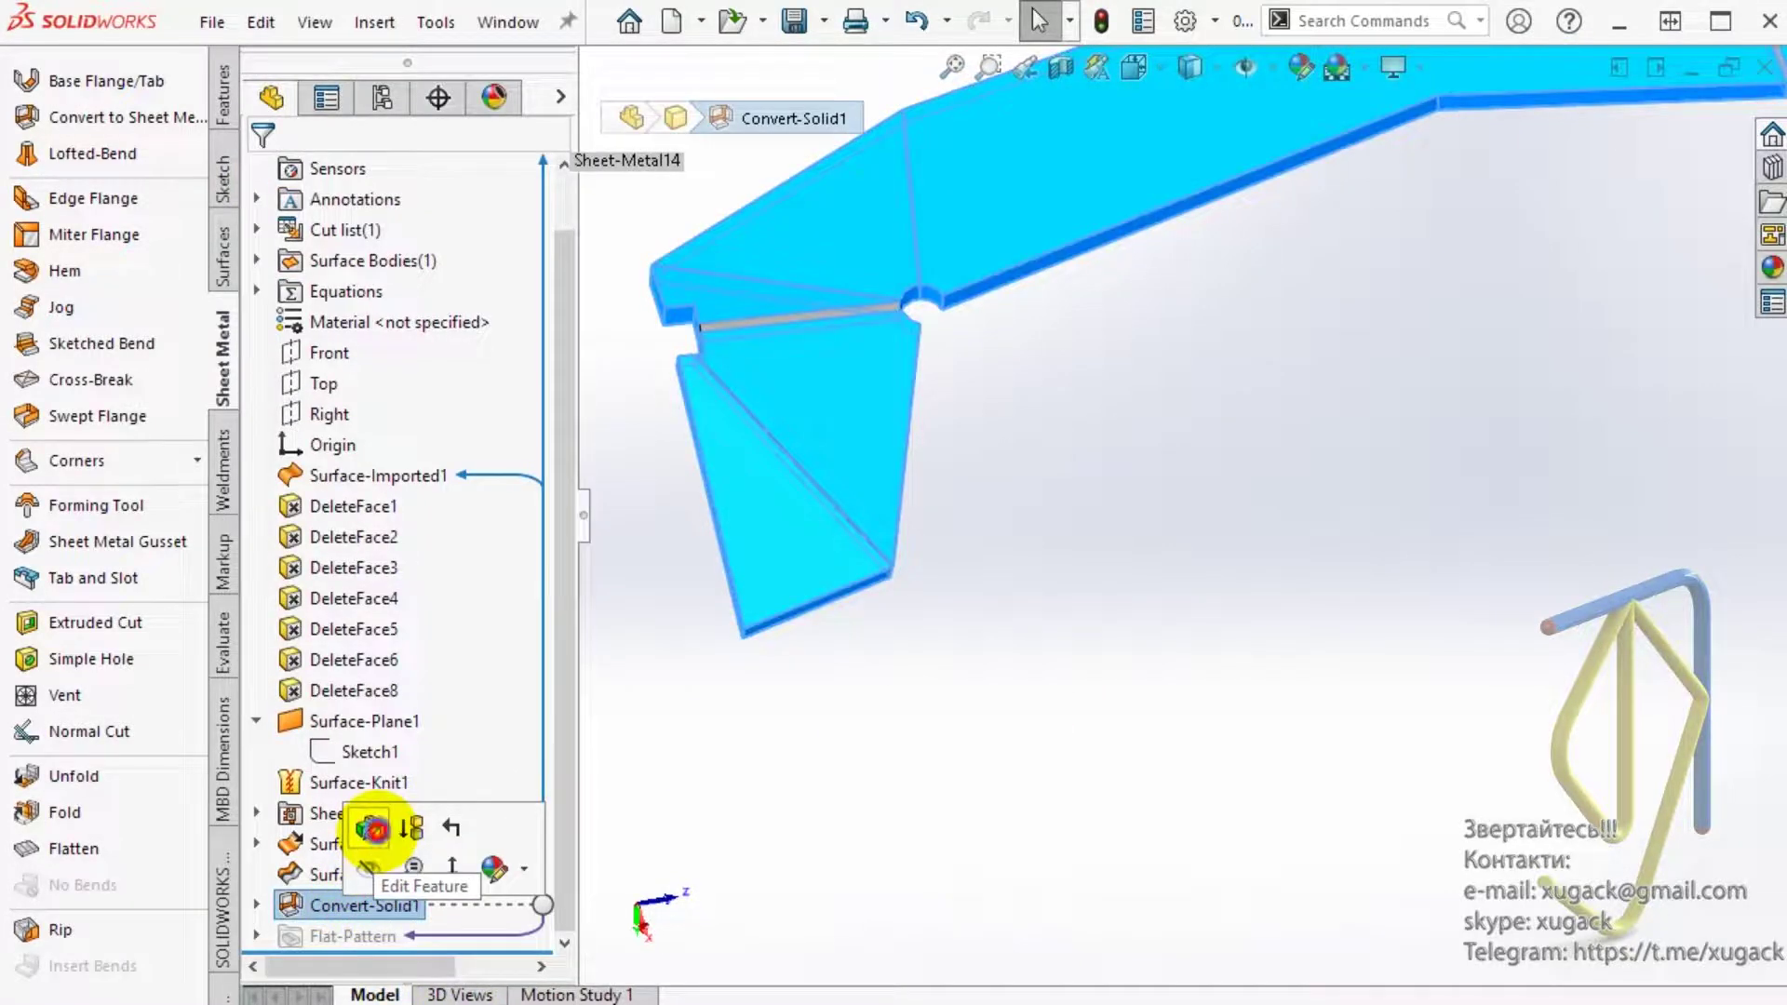
scroll(489, 885, "down", 1)
scroll(550, 756, "down", 3)
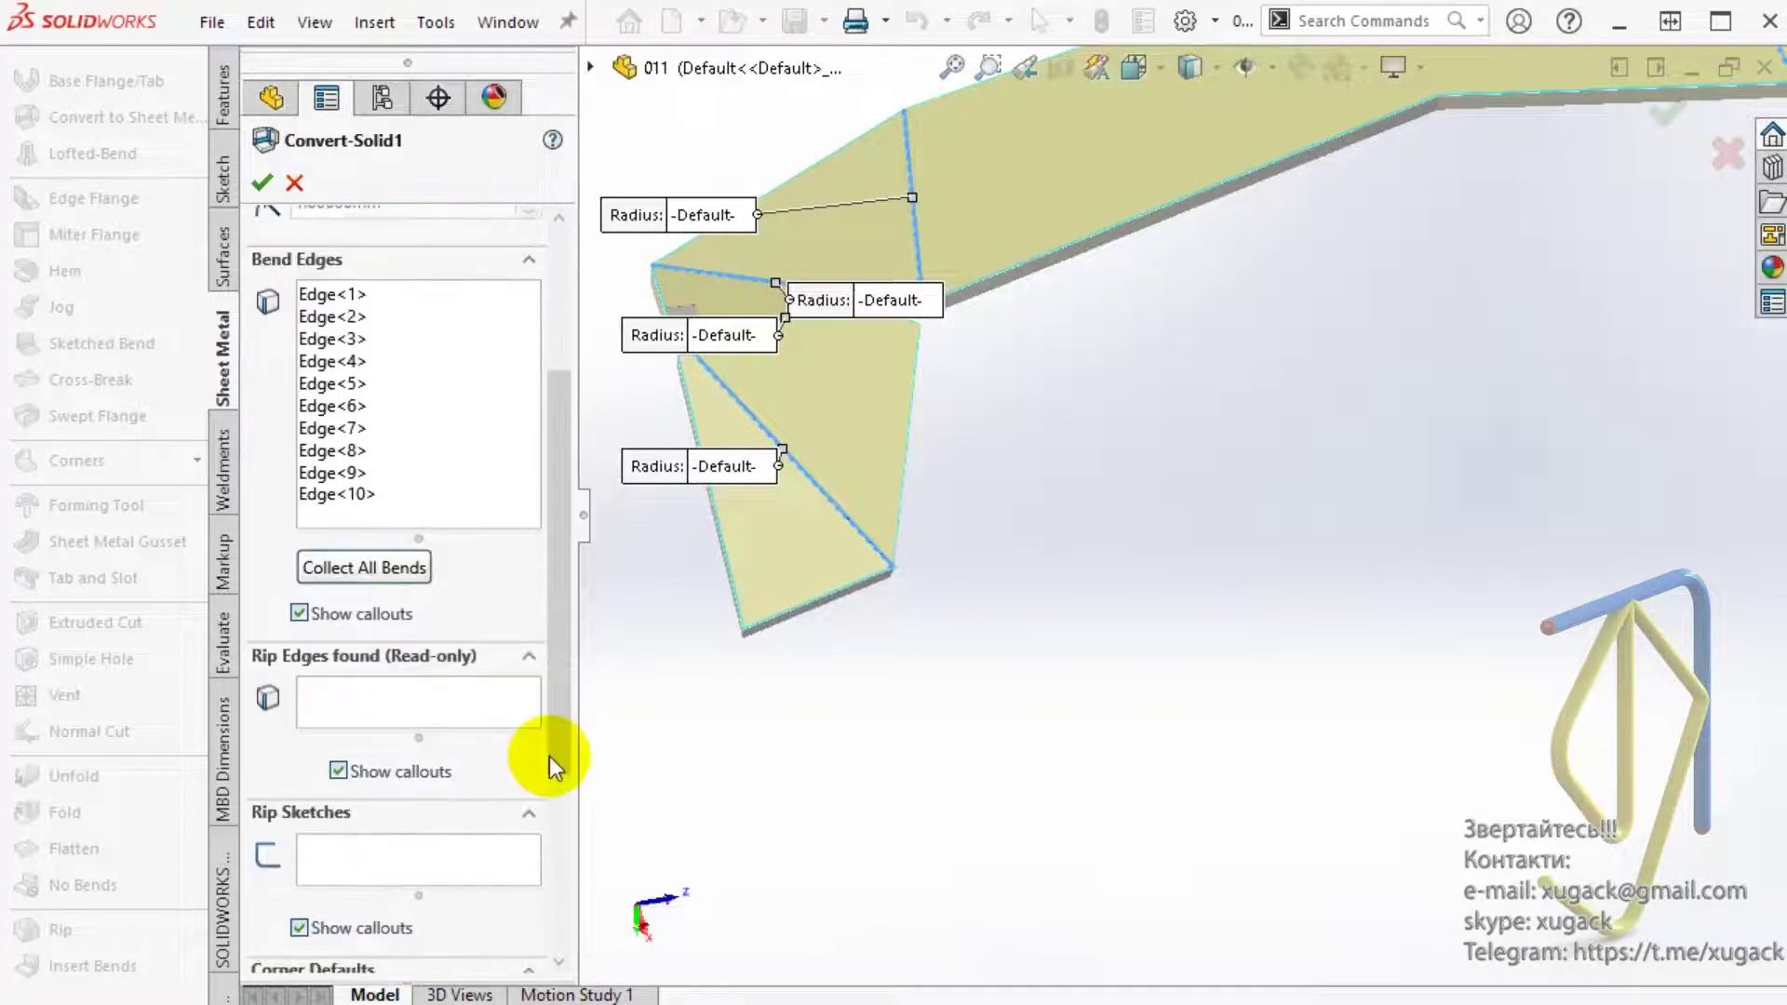
left_click_drag(556, 741, 562, 951)
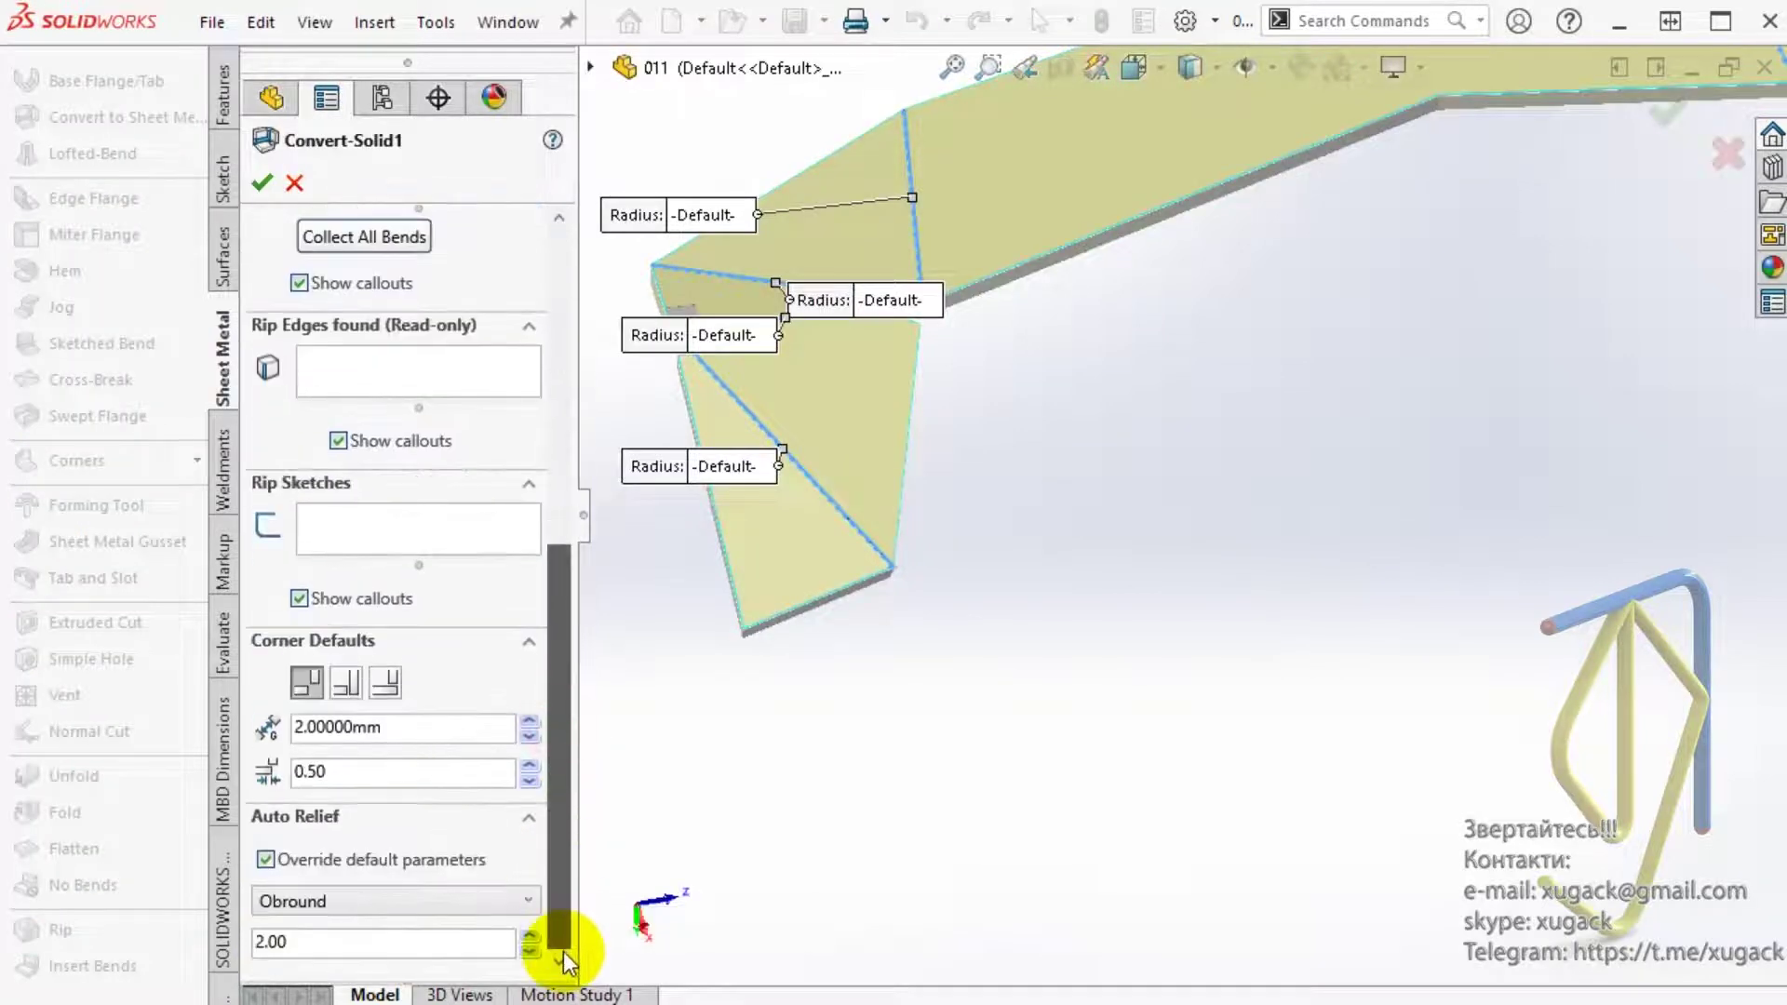
left_click(330, 907)
left_click(332, 953)
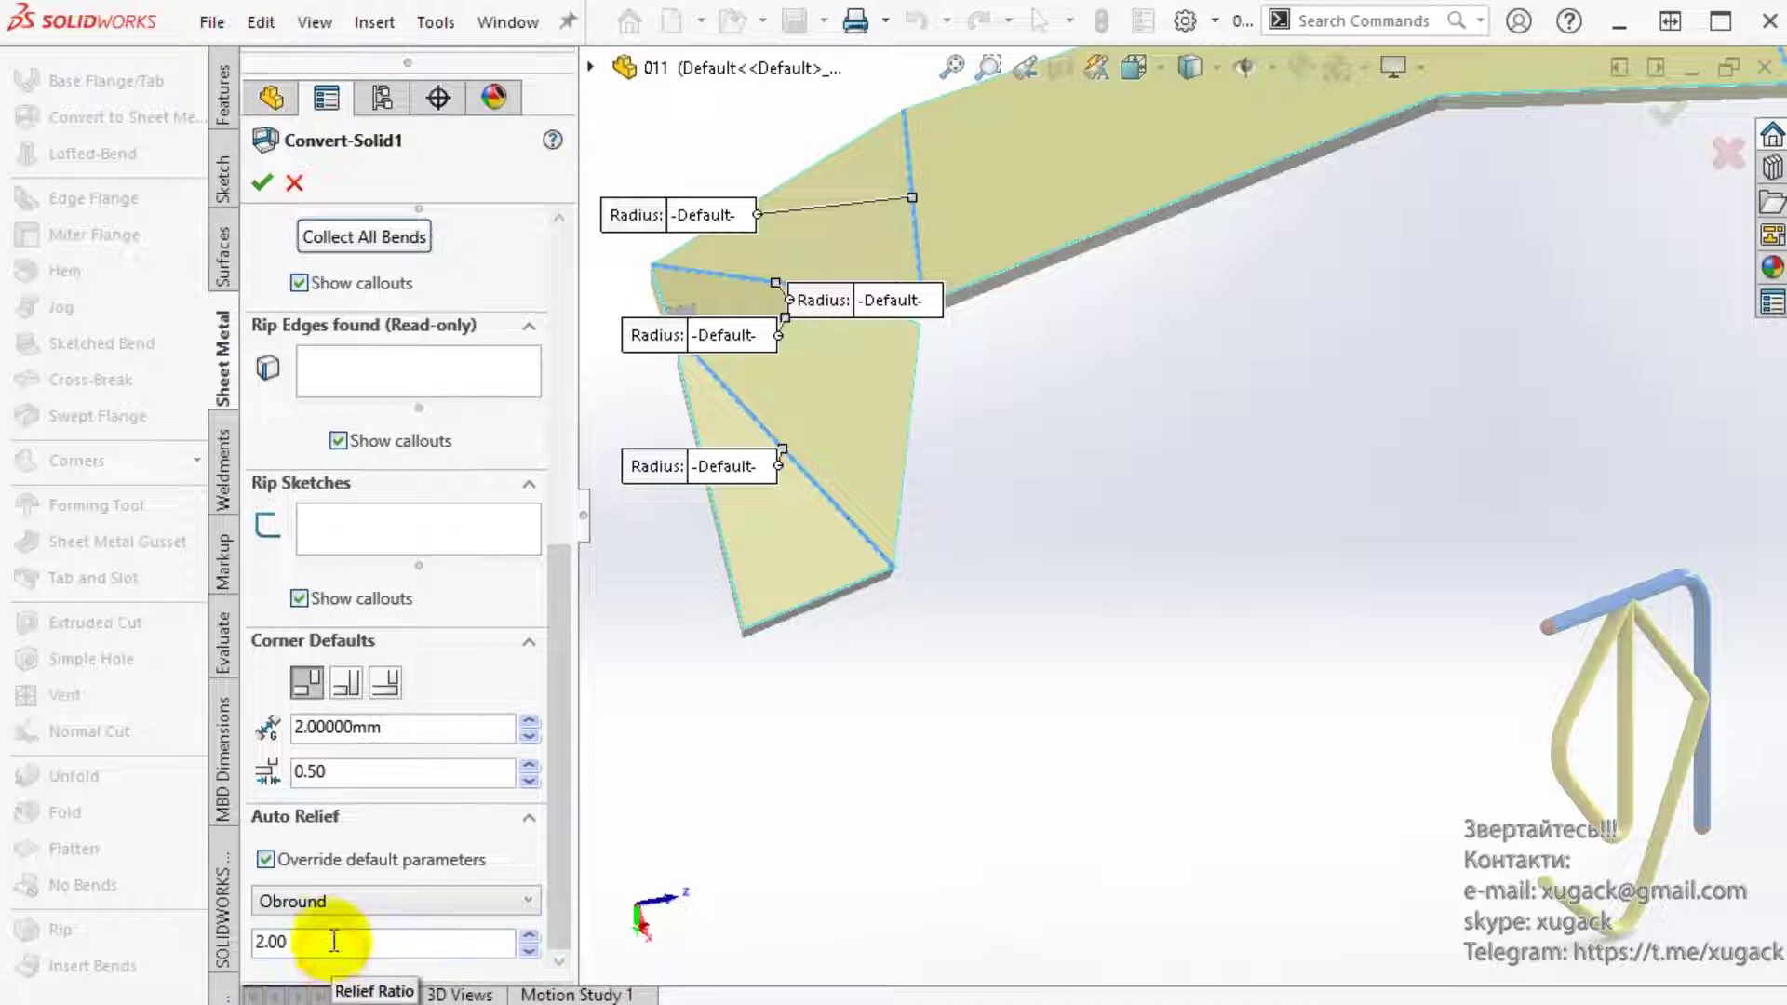
left_click(374, 908)
left_click(316, 937)
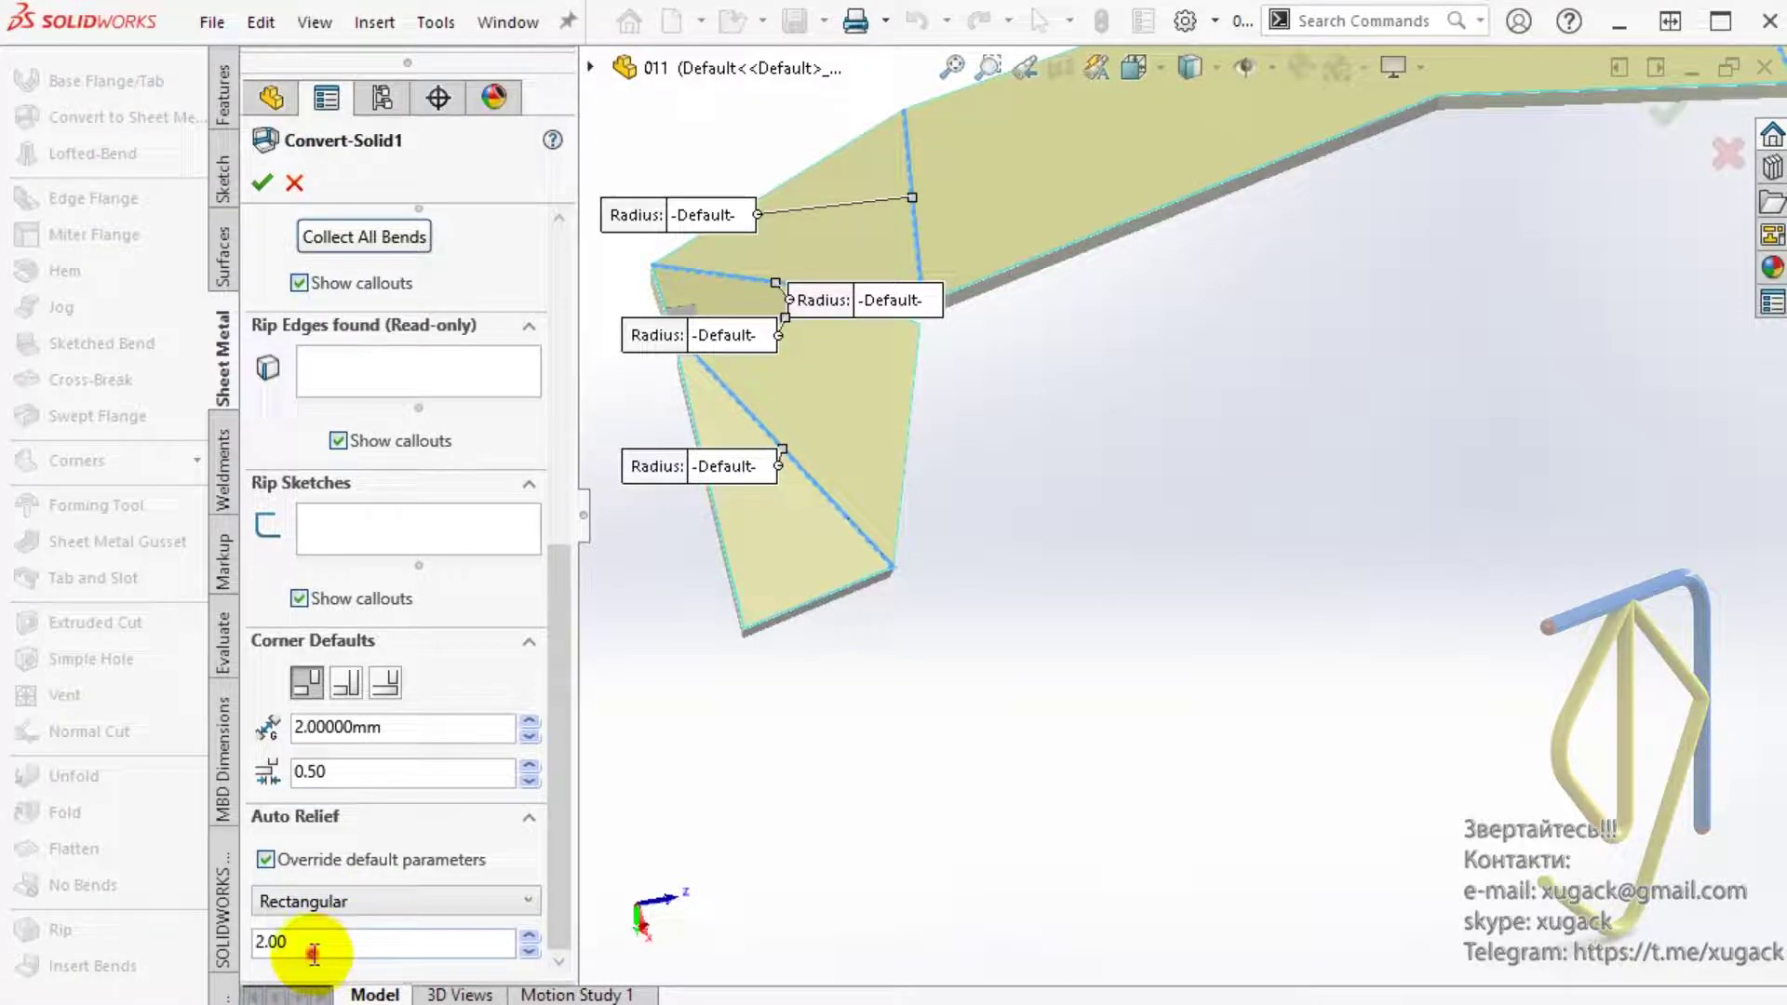
type("0.50")
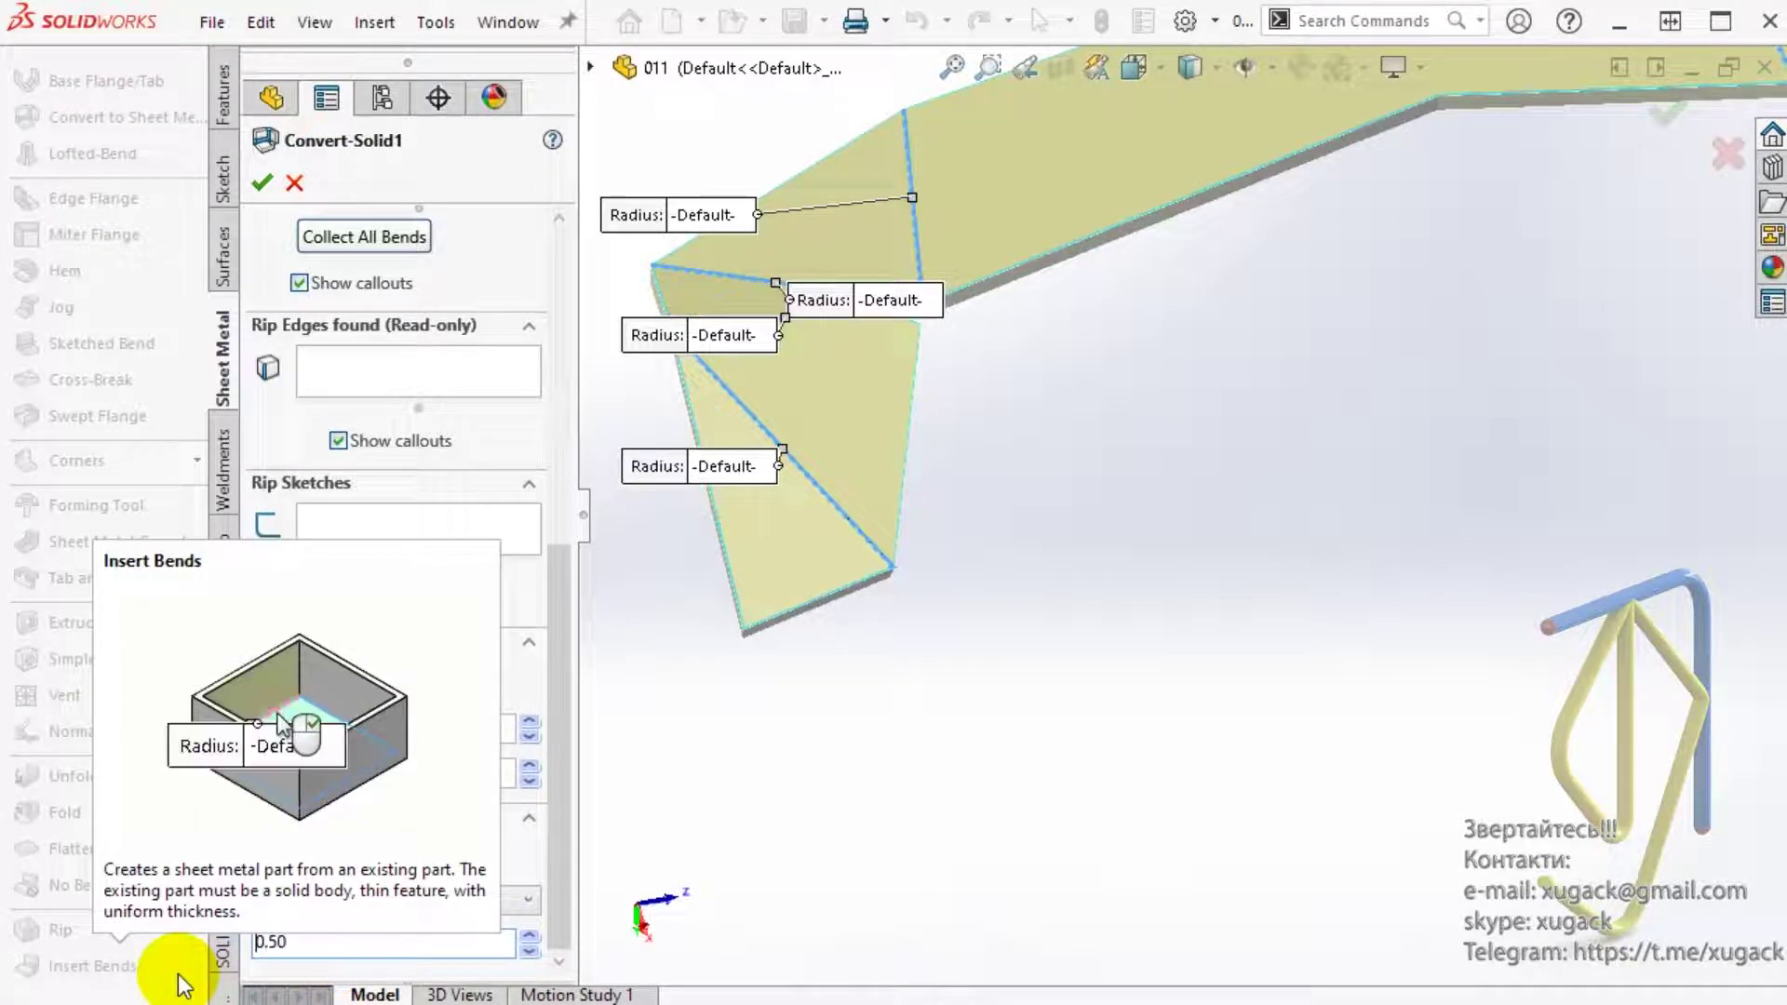
left_click(261, 183)
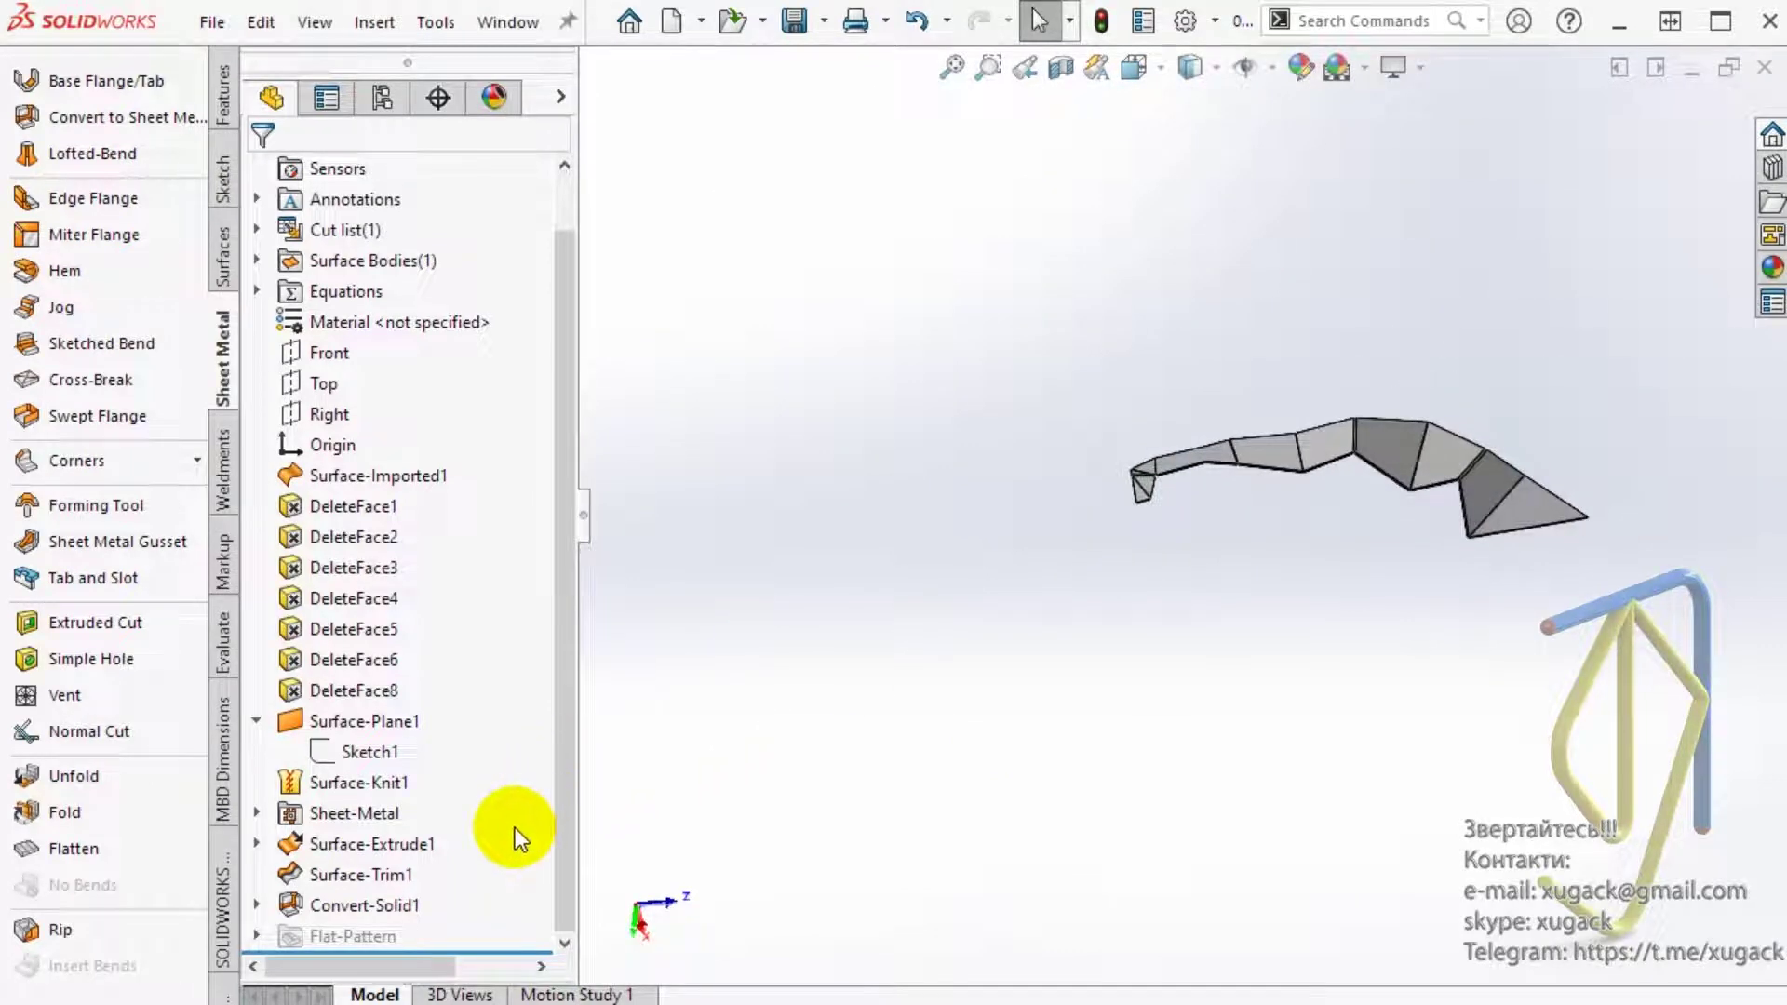
Step: Expand Flat-Pattern to reveal Flatten-<SharpBend7>1 and its warning
left_click(257, 934)
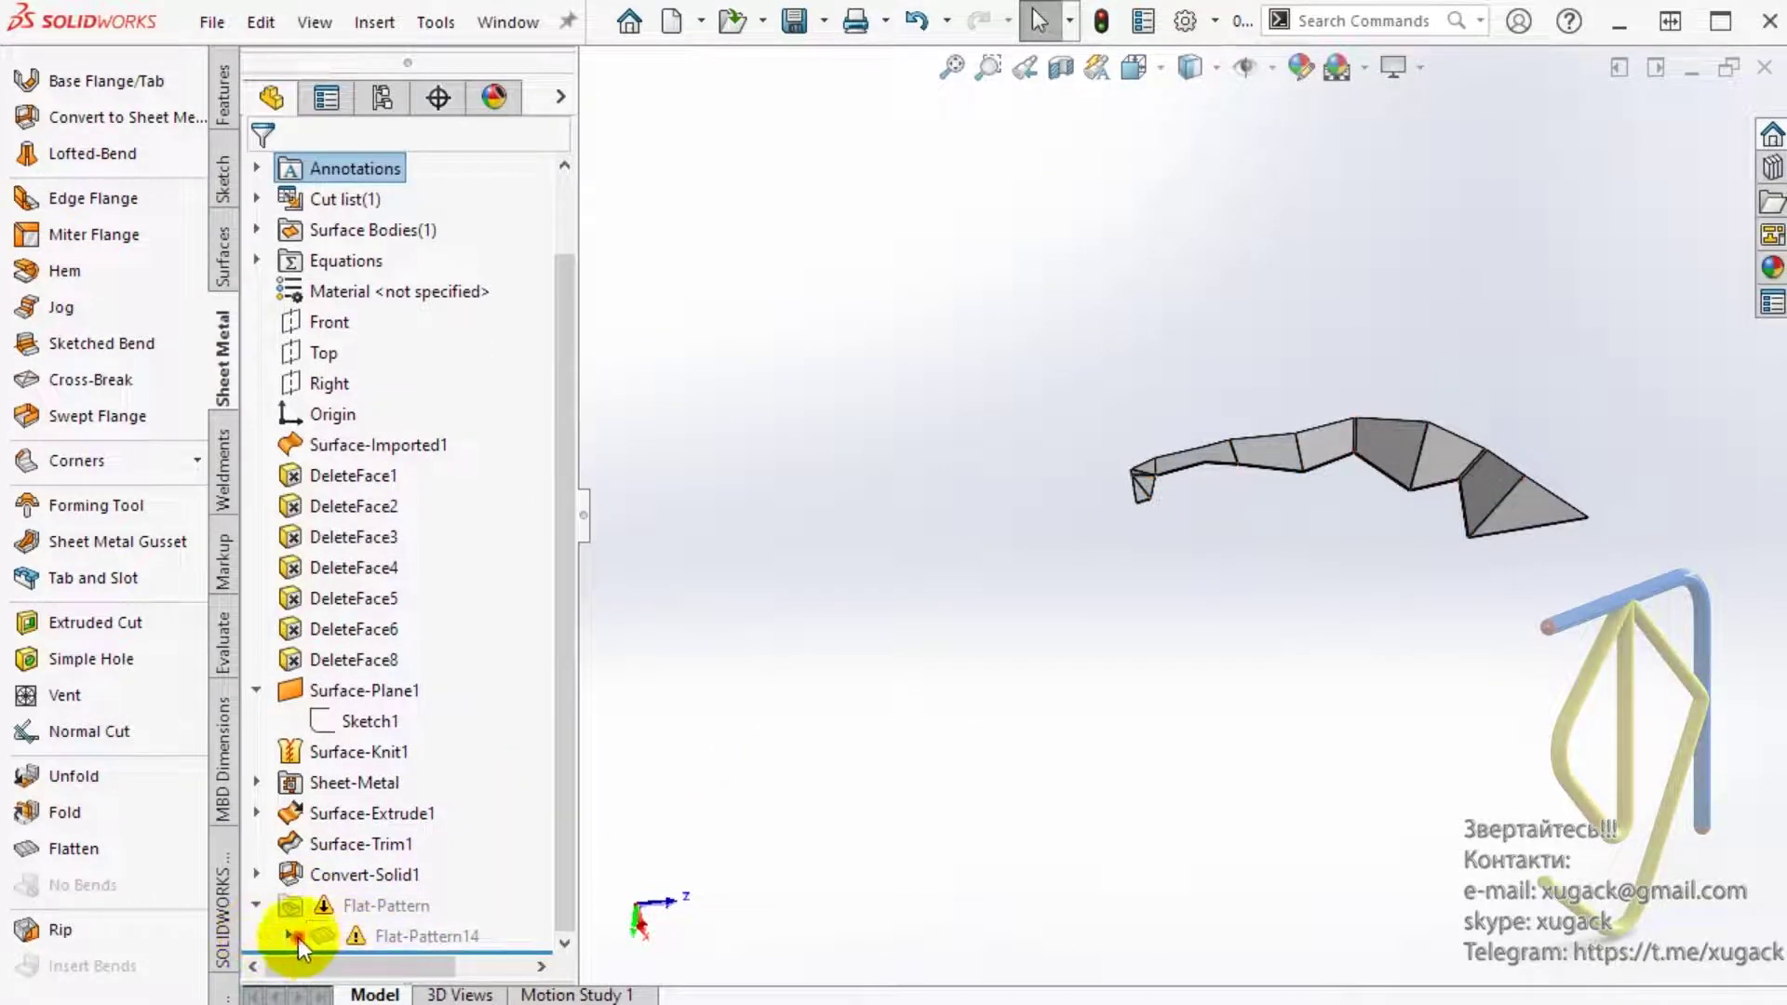
scroll(298, 937, "down", 4)
Step: Select Flatten-<SharpBend7>1 and zoom onto its fold by the end-flap relief hole
left_click(467, 841)
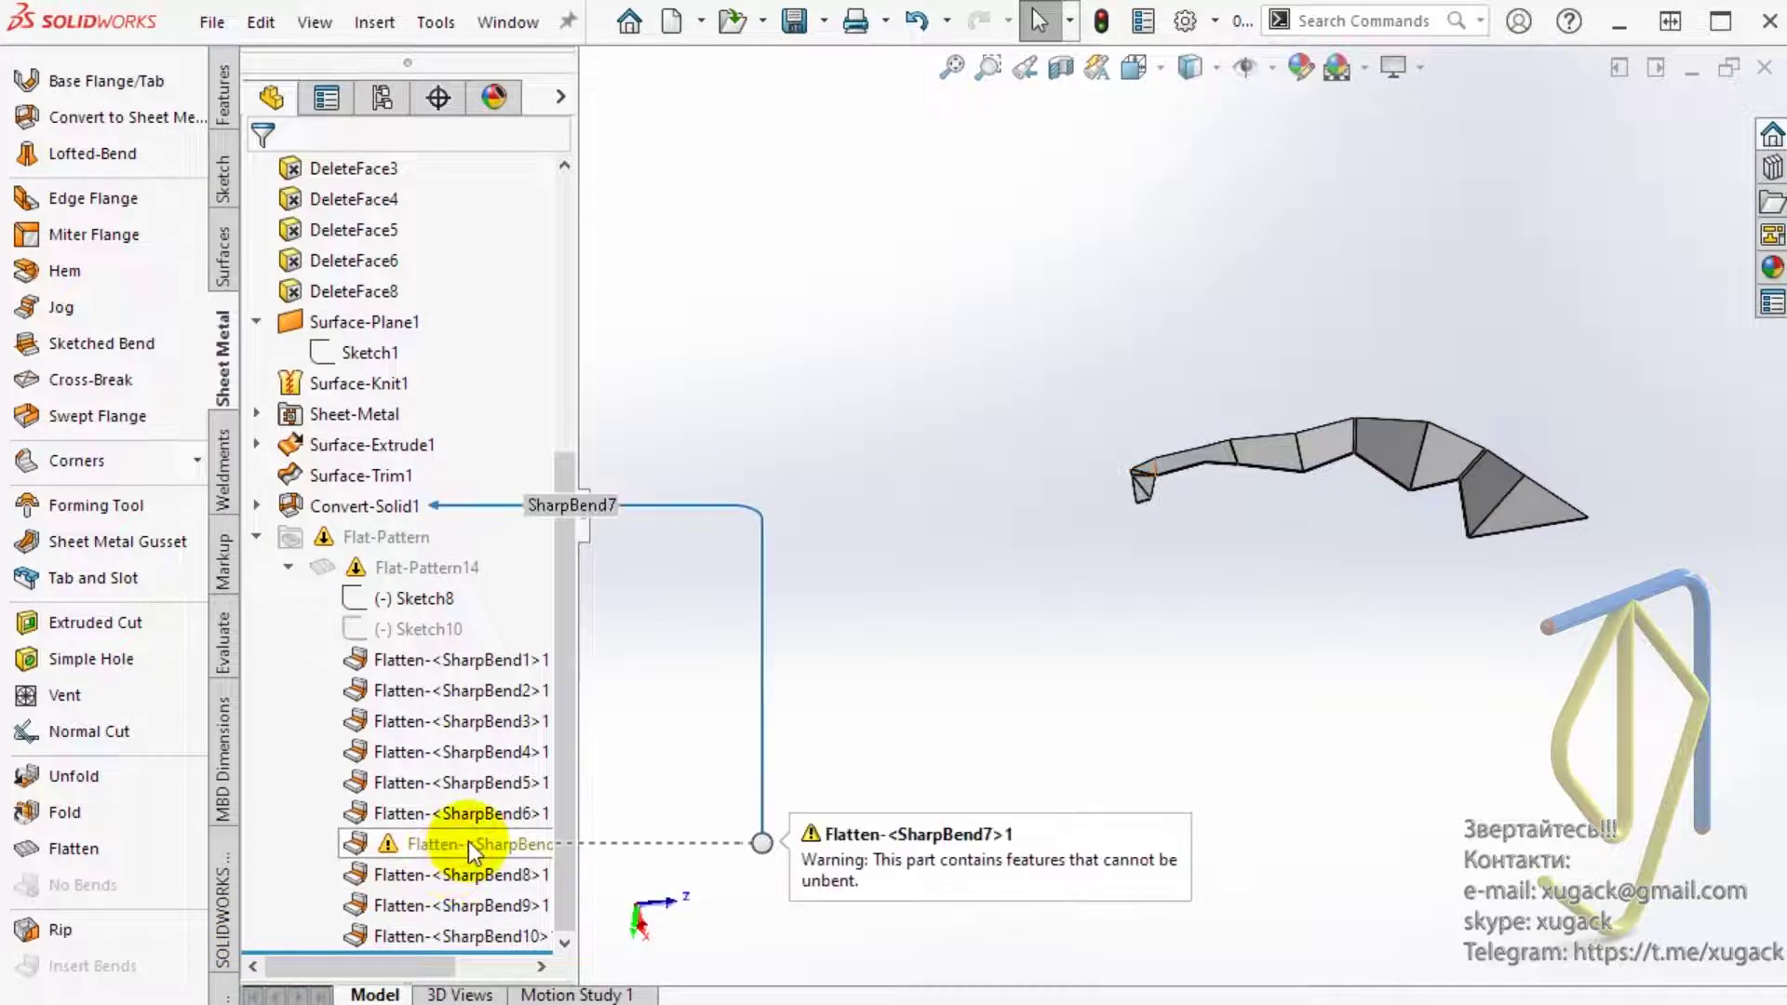
scroll(1213, 501, "up", 2)
scroll(1180, 467, "up", 3)
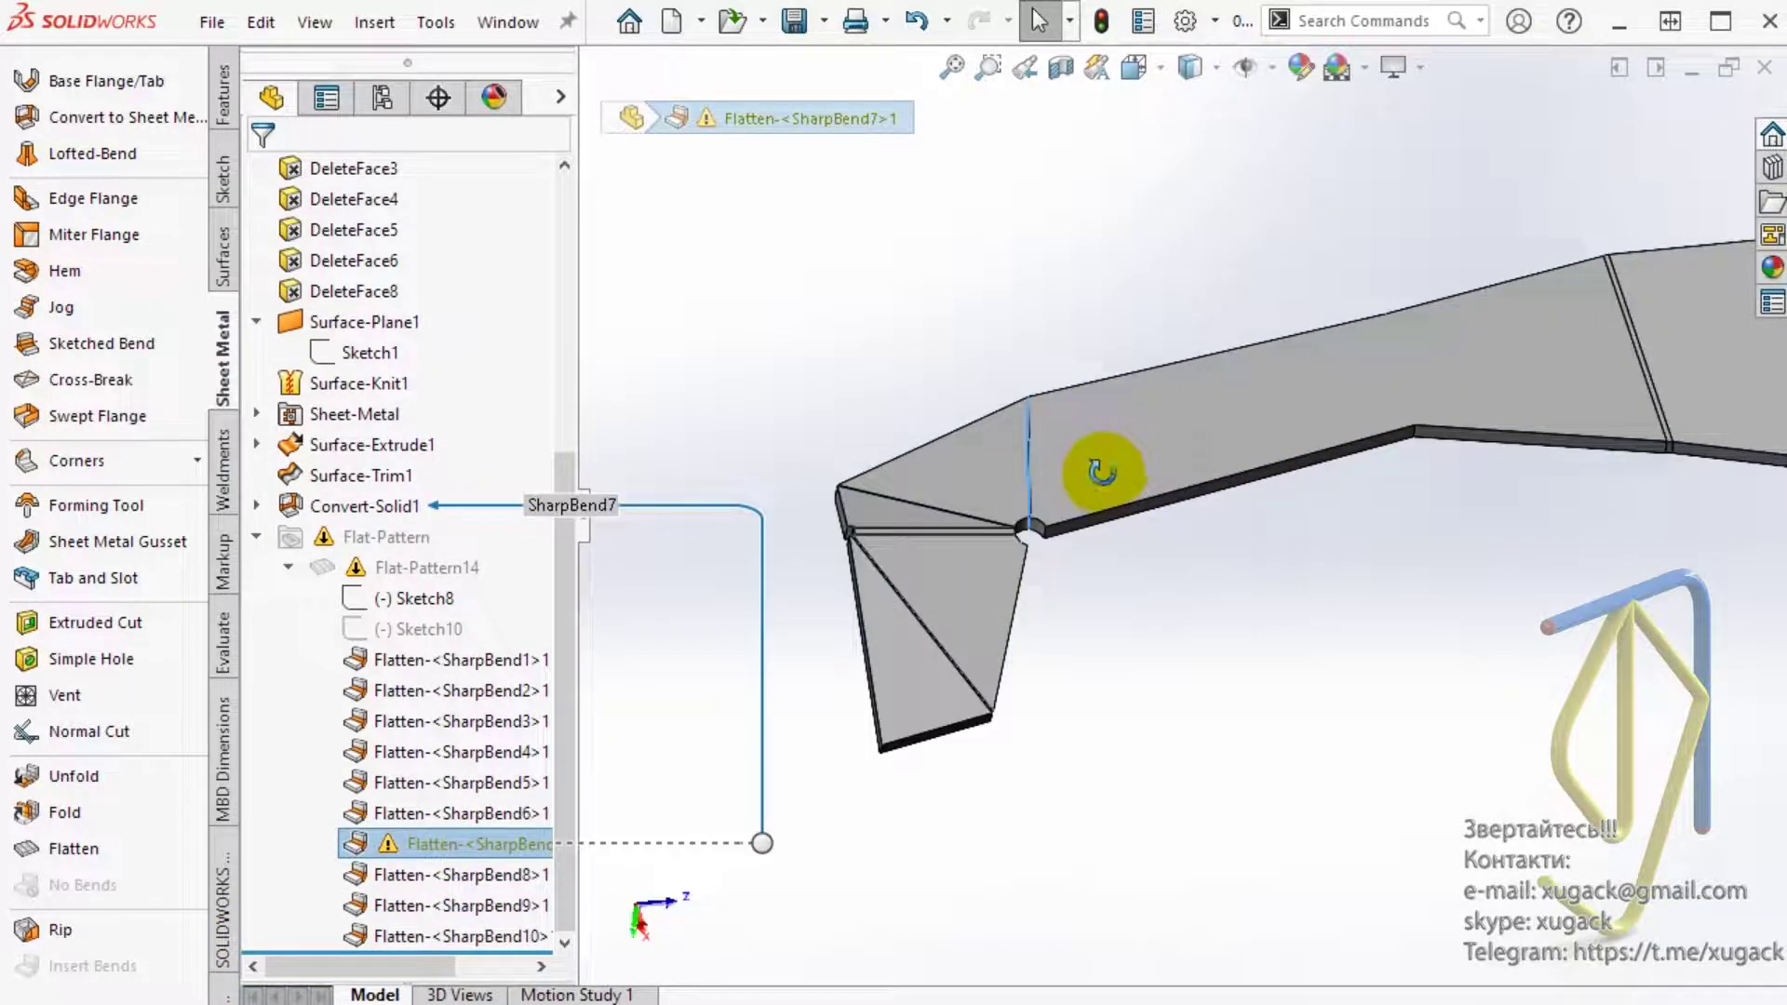
scroll(1098, 465, "up", 3)
middle_click_drag(1091, 579, 1117, 588)
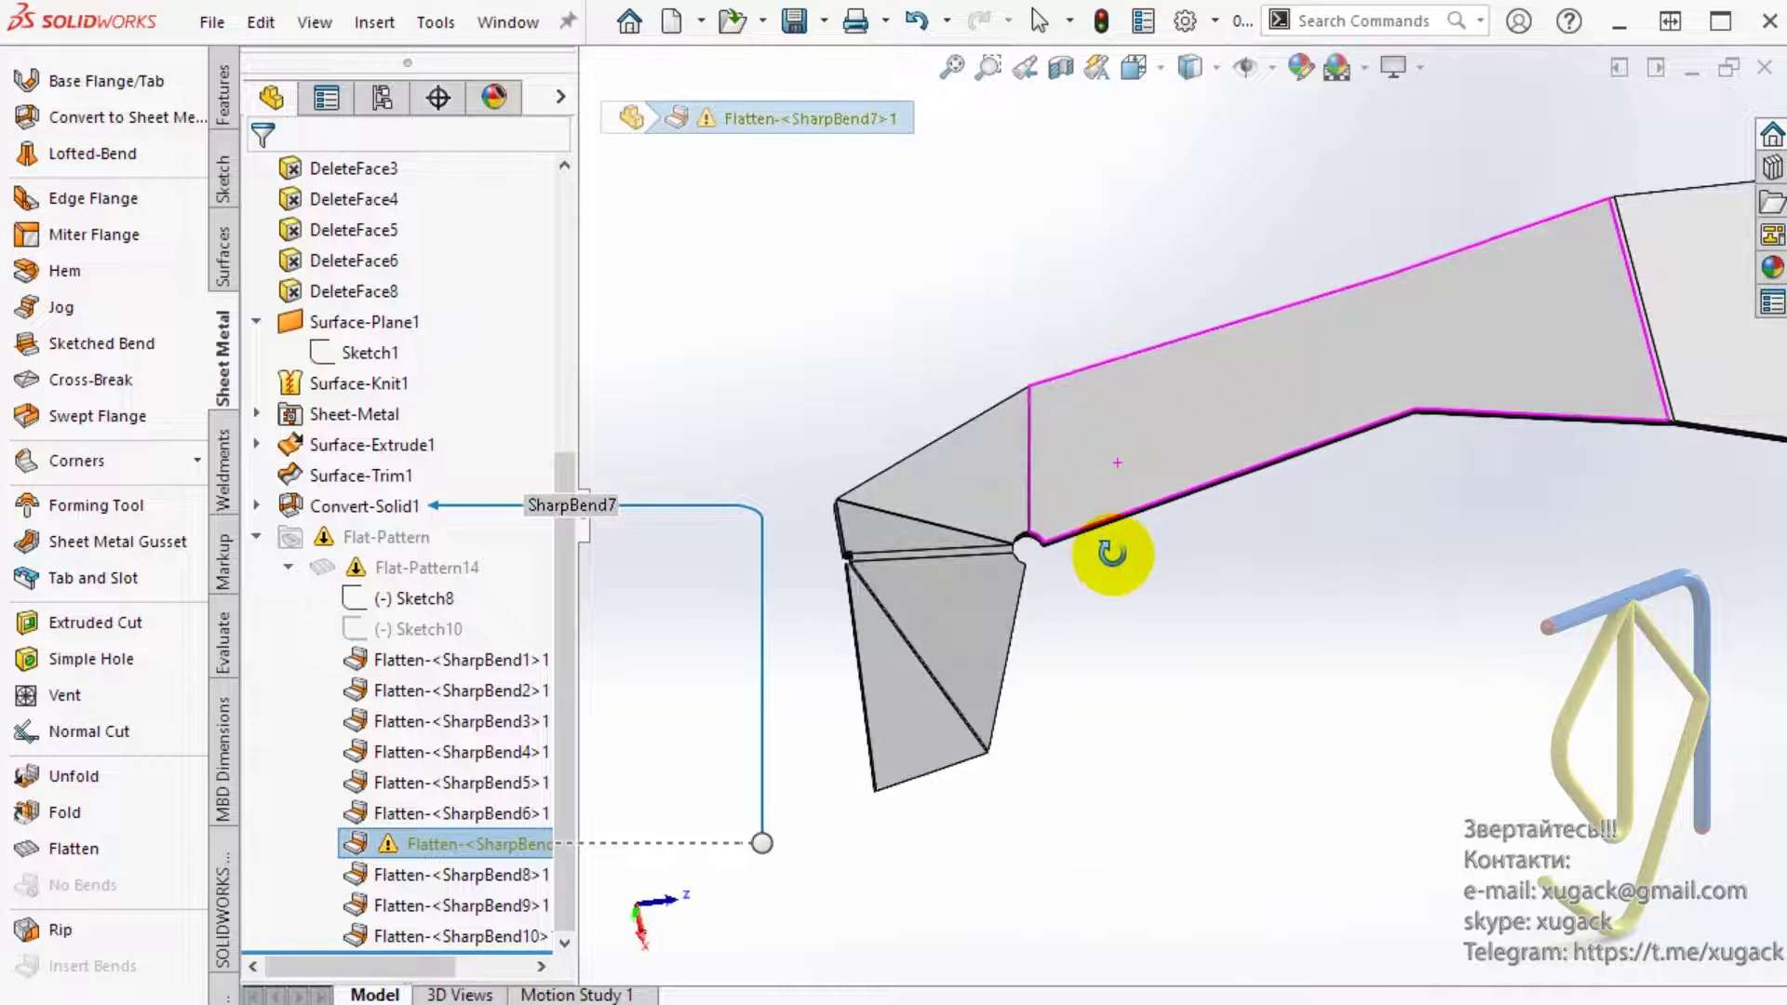
left_click(1165, 640)
left_click(383, 505)
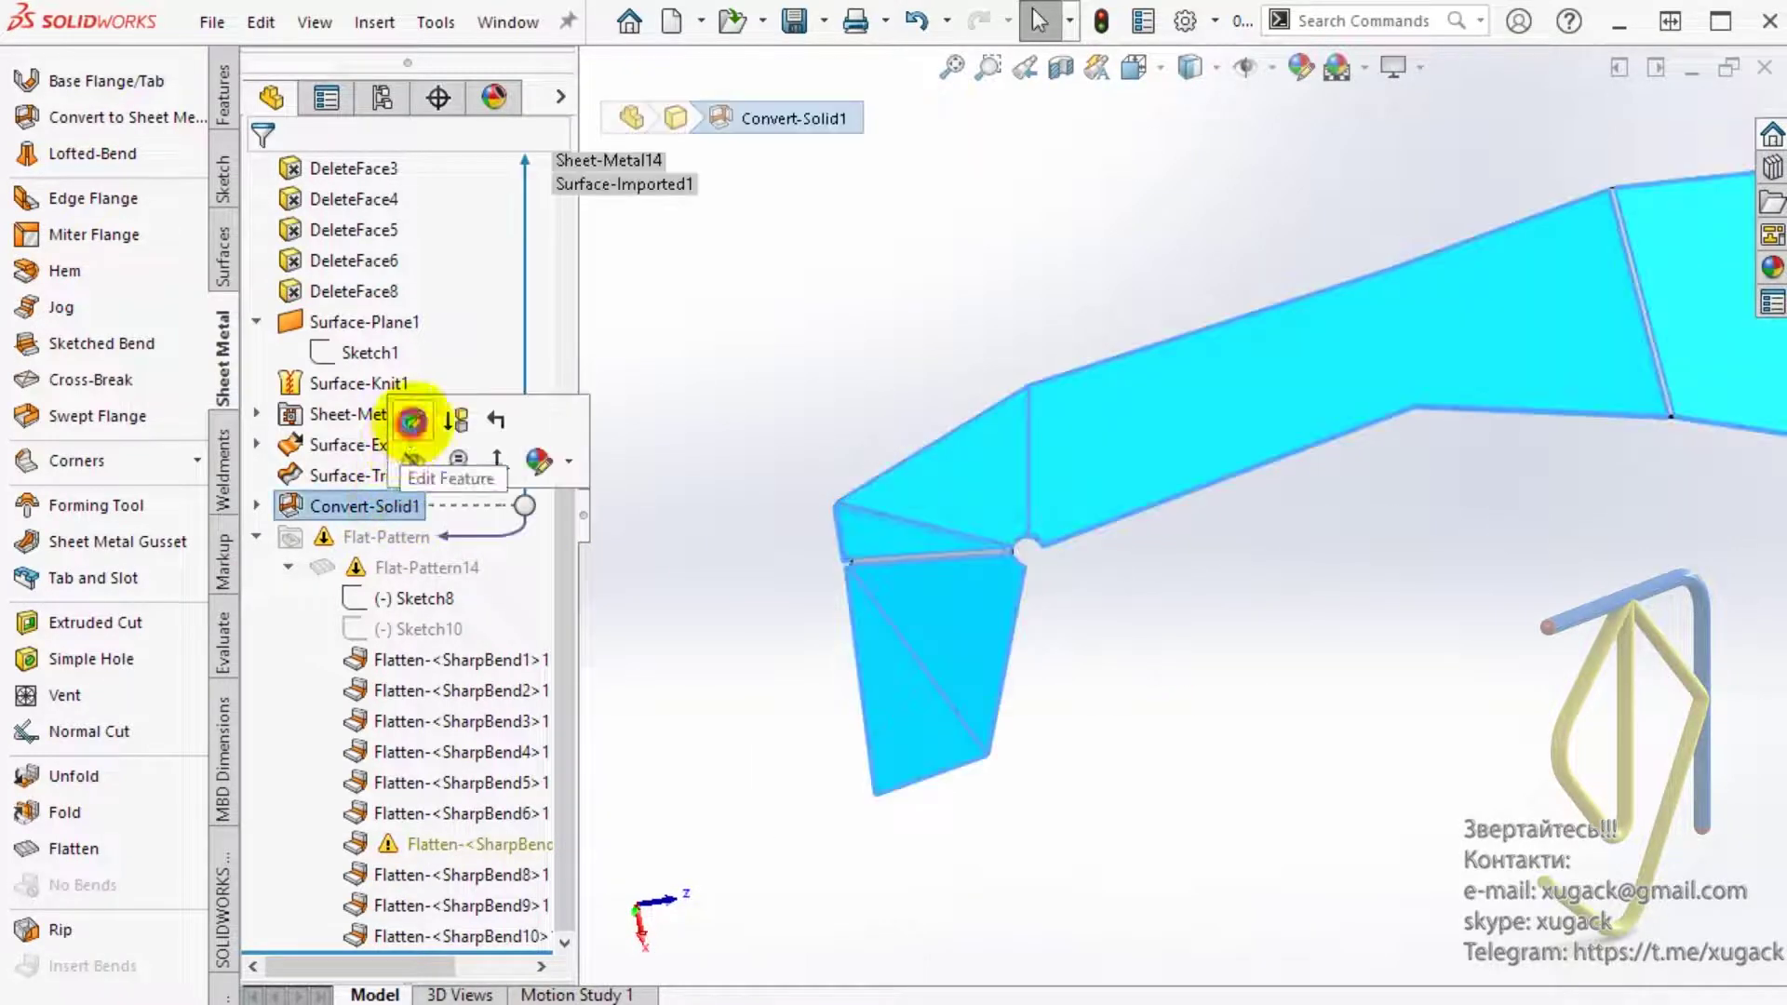
Step: Reopen Convert-Solid1 with its ten bend edges and accept it again unchanged
left_click(412, 420)
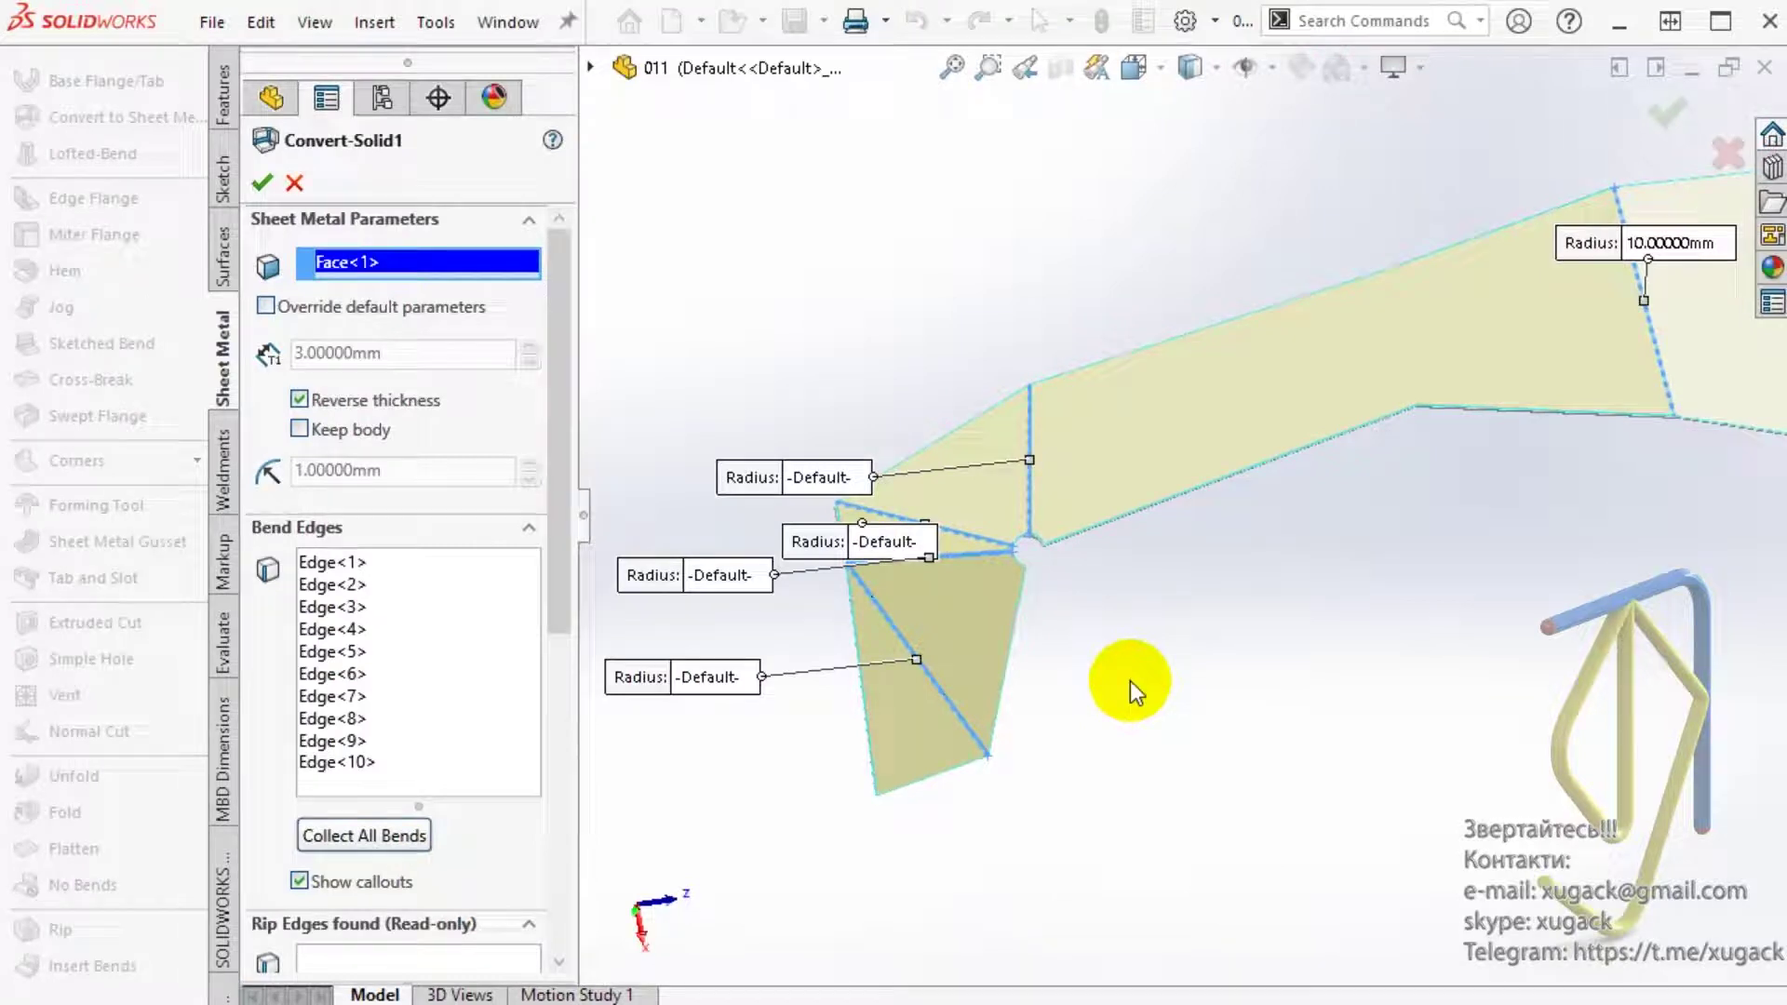
left_click_drag(809, 475, 917, 244)
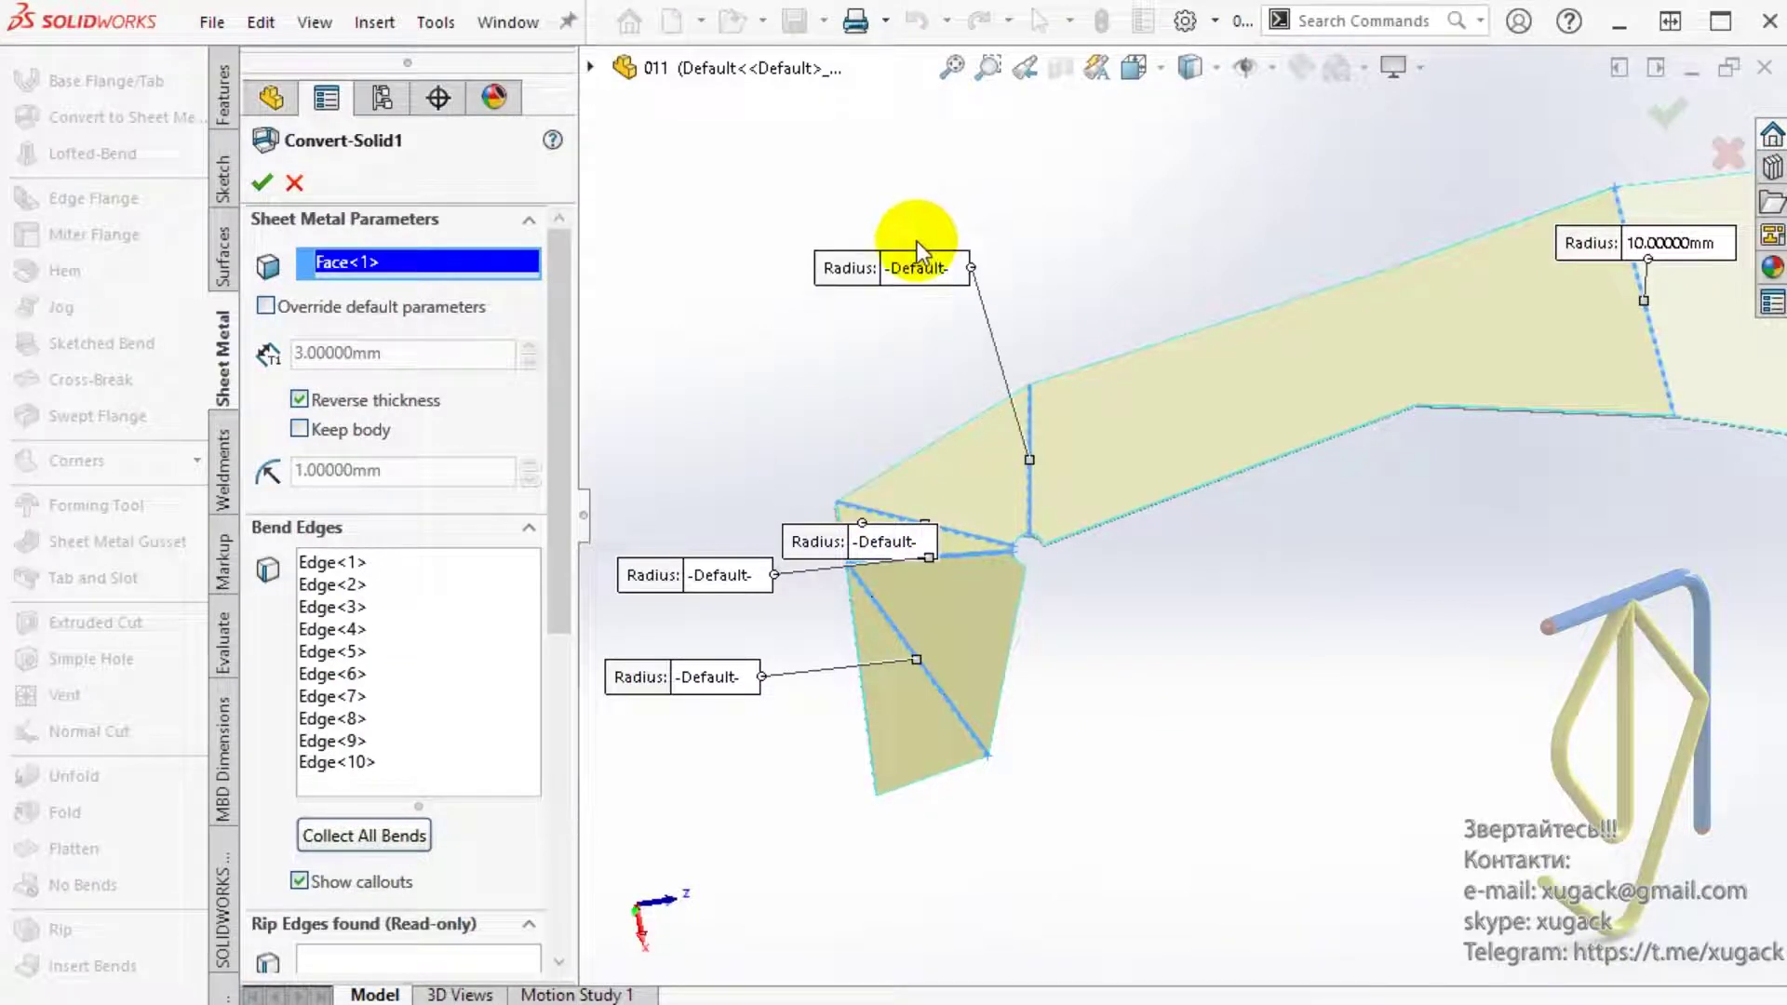
mouse_move(1093, 655)
middle_mouse_down()
mouse_move(1082, 495)
mouse_move(1061, 487)
mouse_move(1045, 360)
mouse_move(1070, 525)
middle_mouse_up()
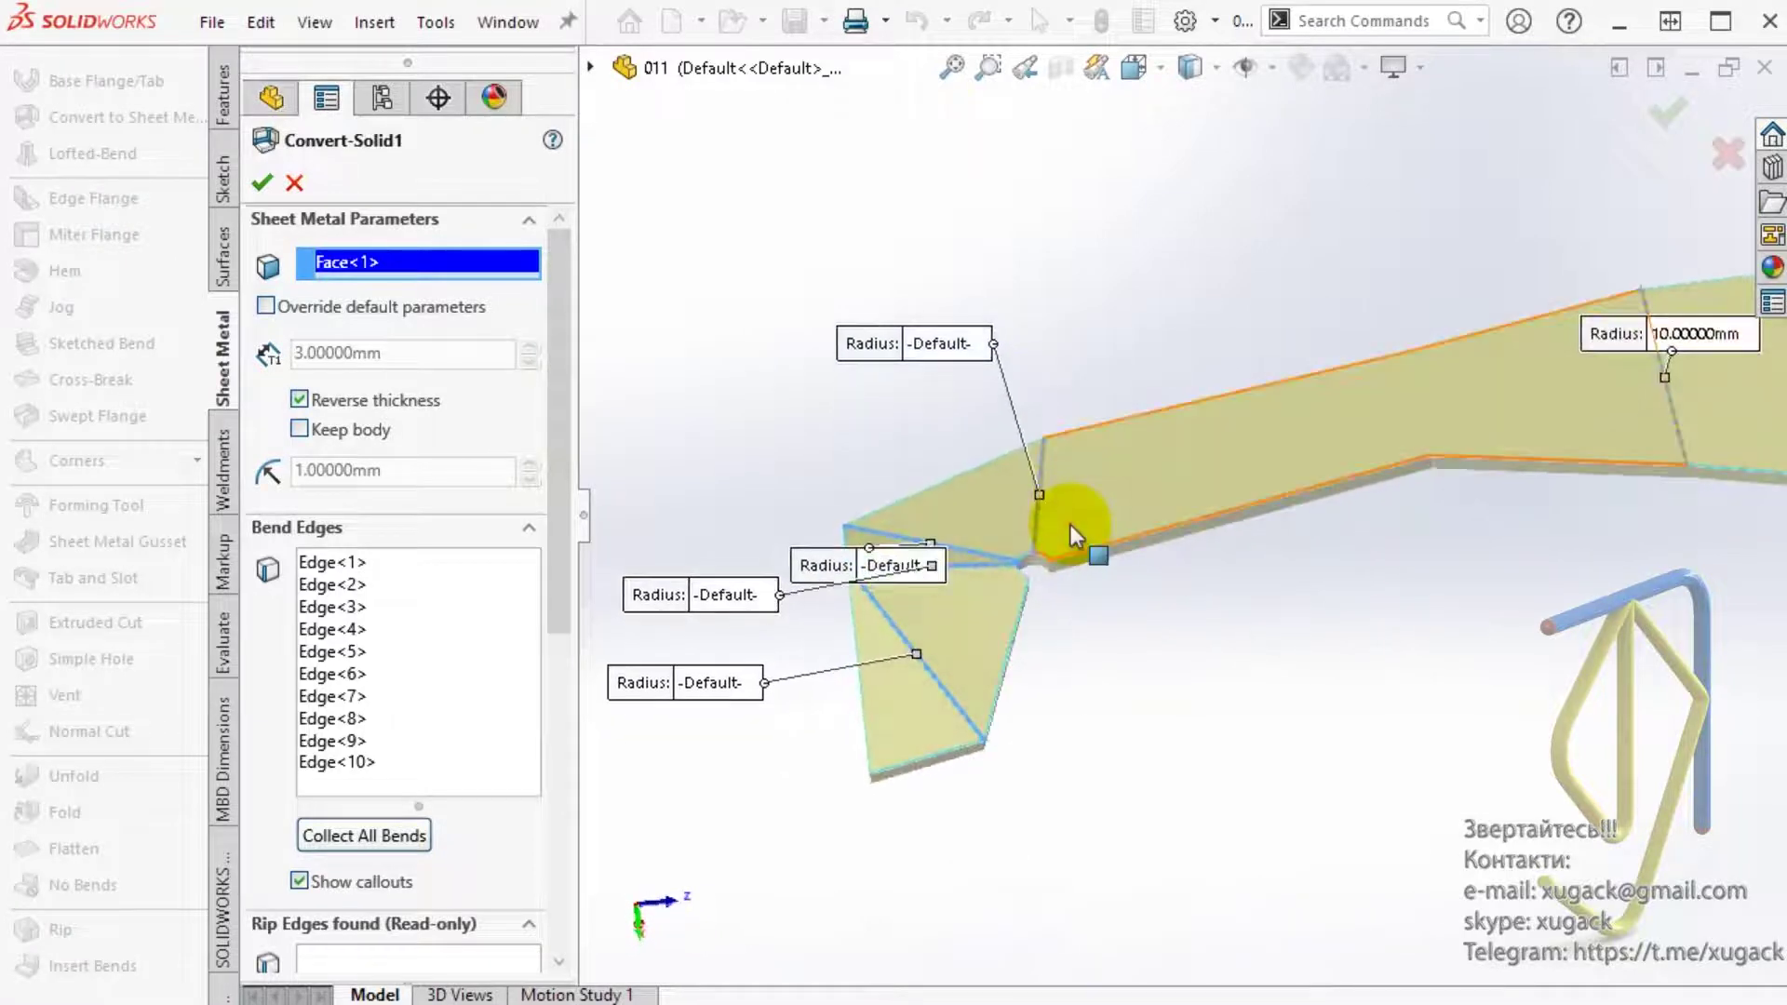
left_click(262, 183)
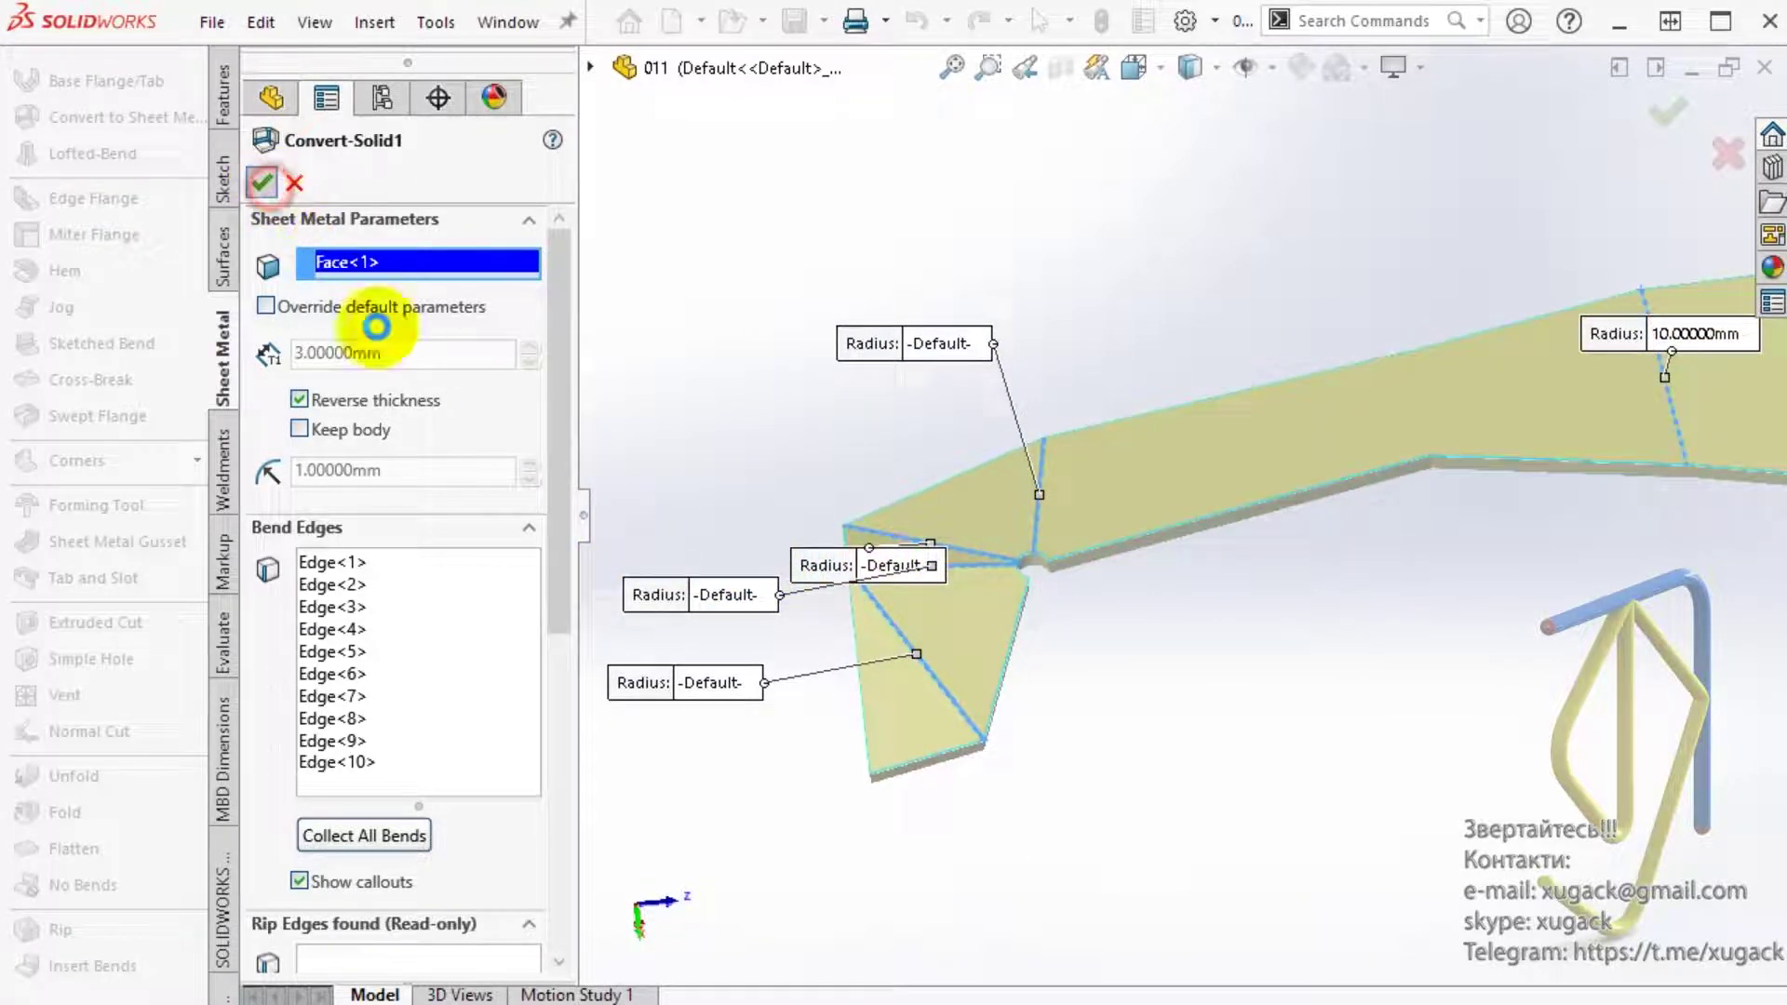
scroll(566, 886, "down", 1)
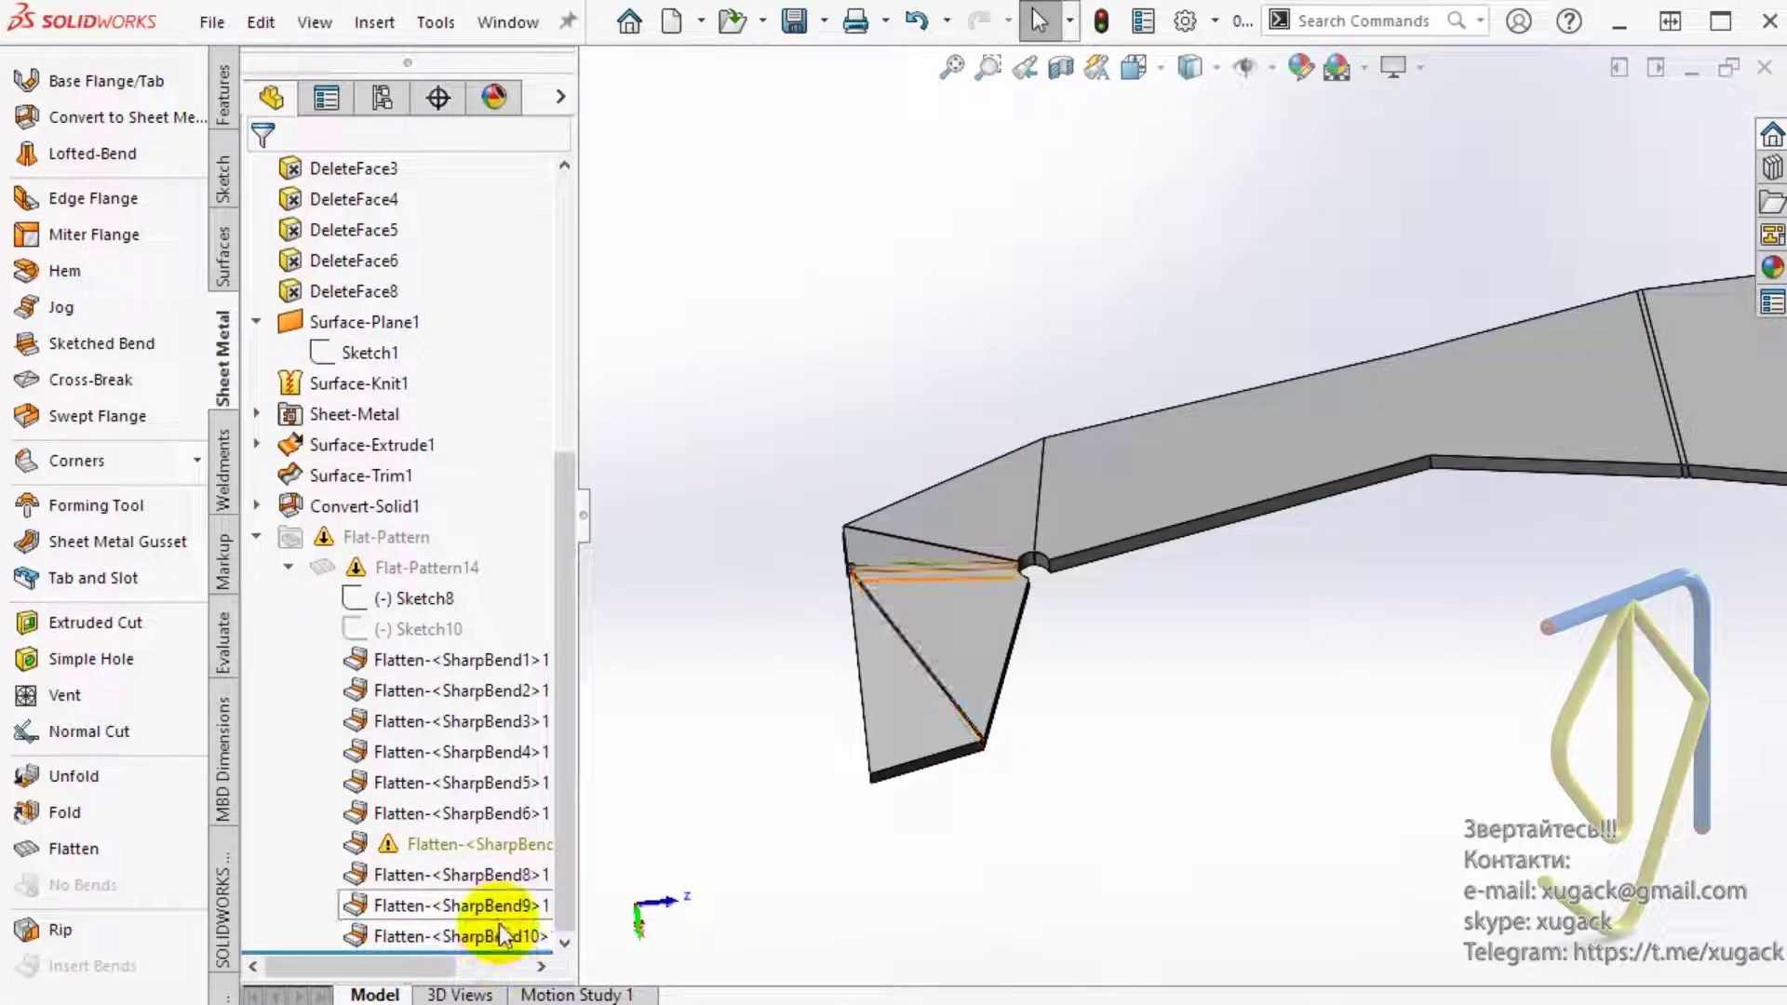
Step: Move Sketch1's plane onto the adjacent face of the strip
left_click(356, 357)
left_click(420, 270)
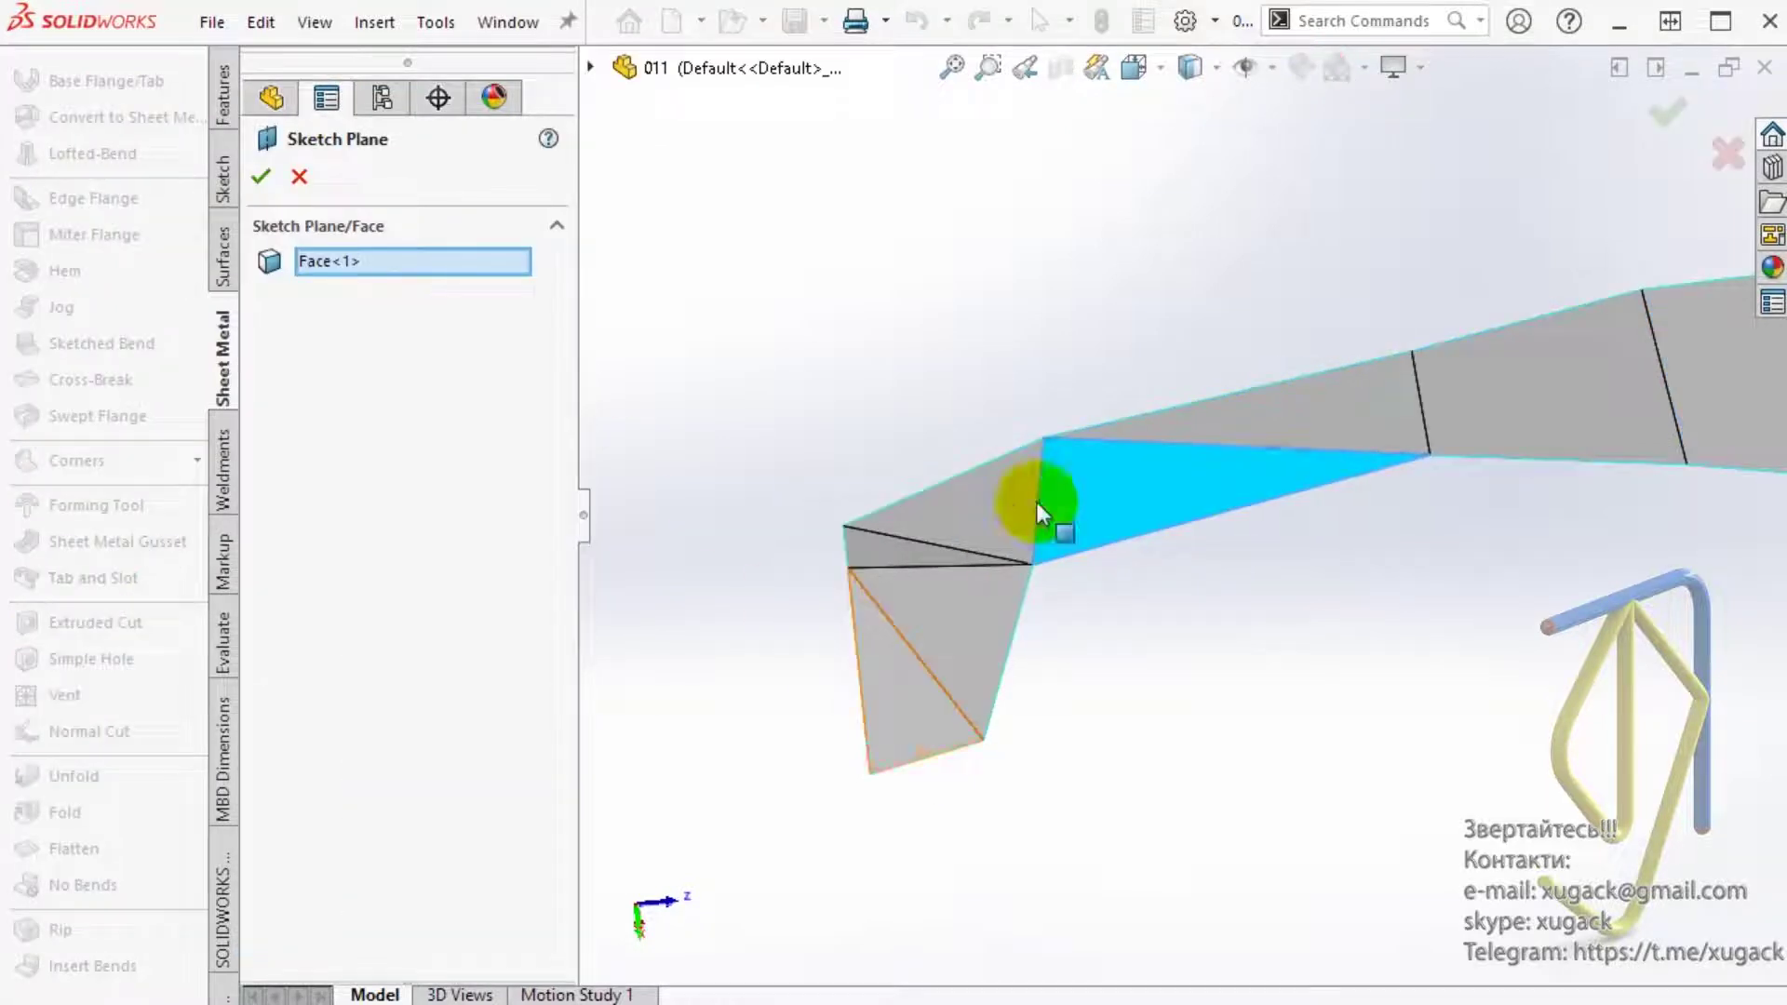
left_click(1288, 411)
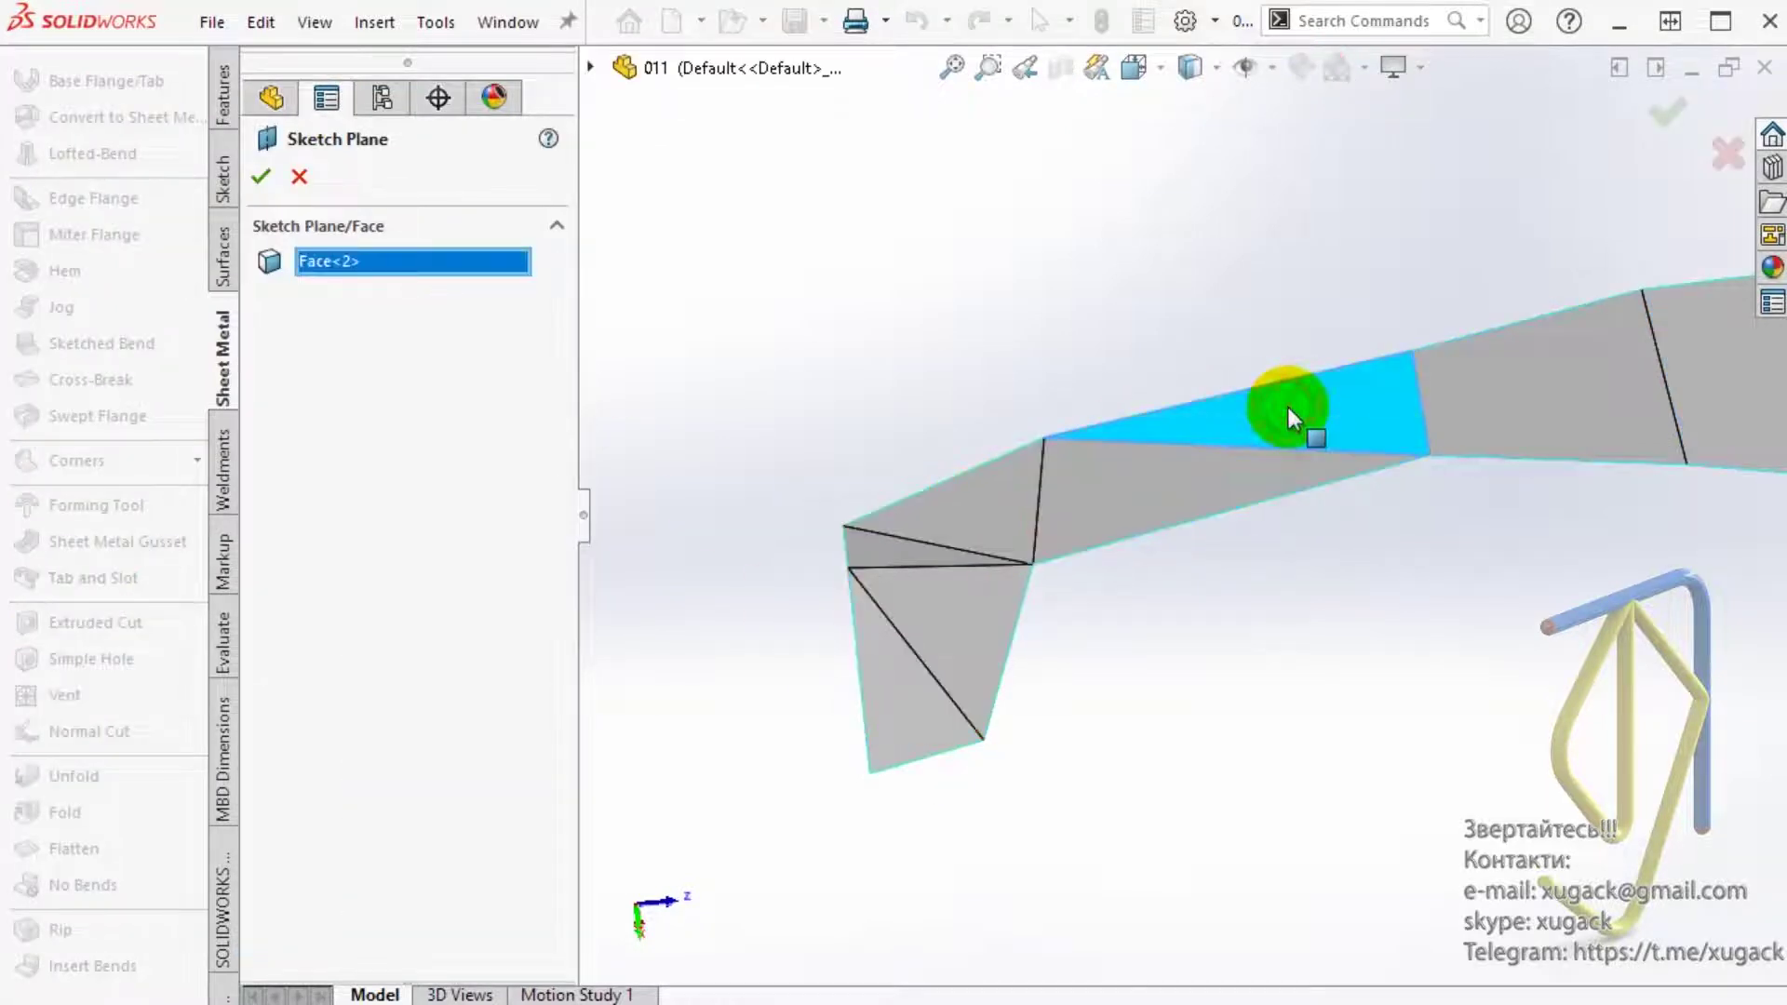
left_click(260, 177)
left_click(689, 463)
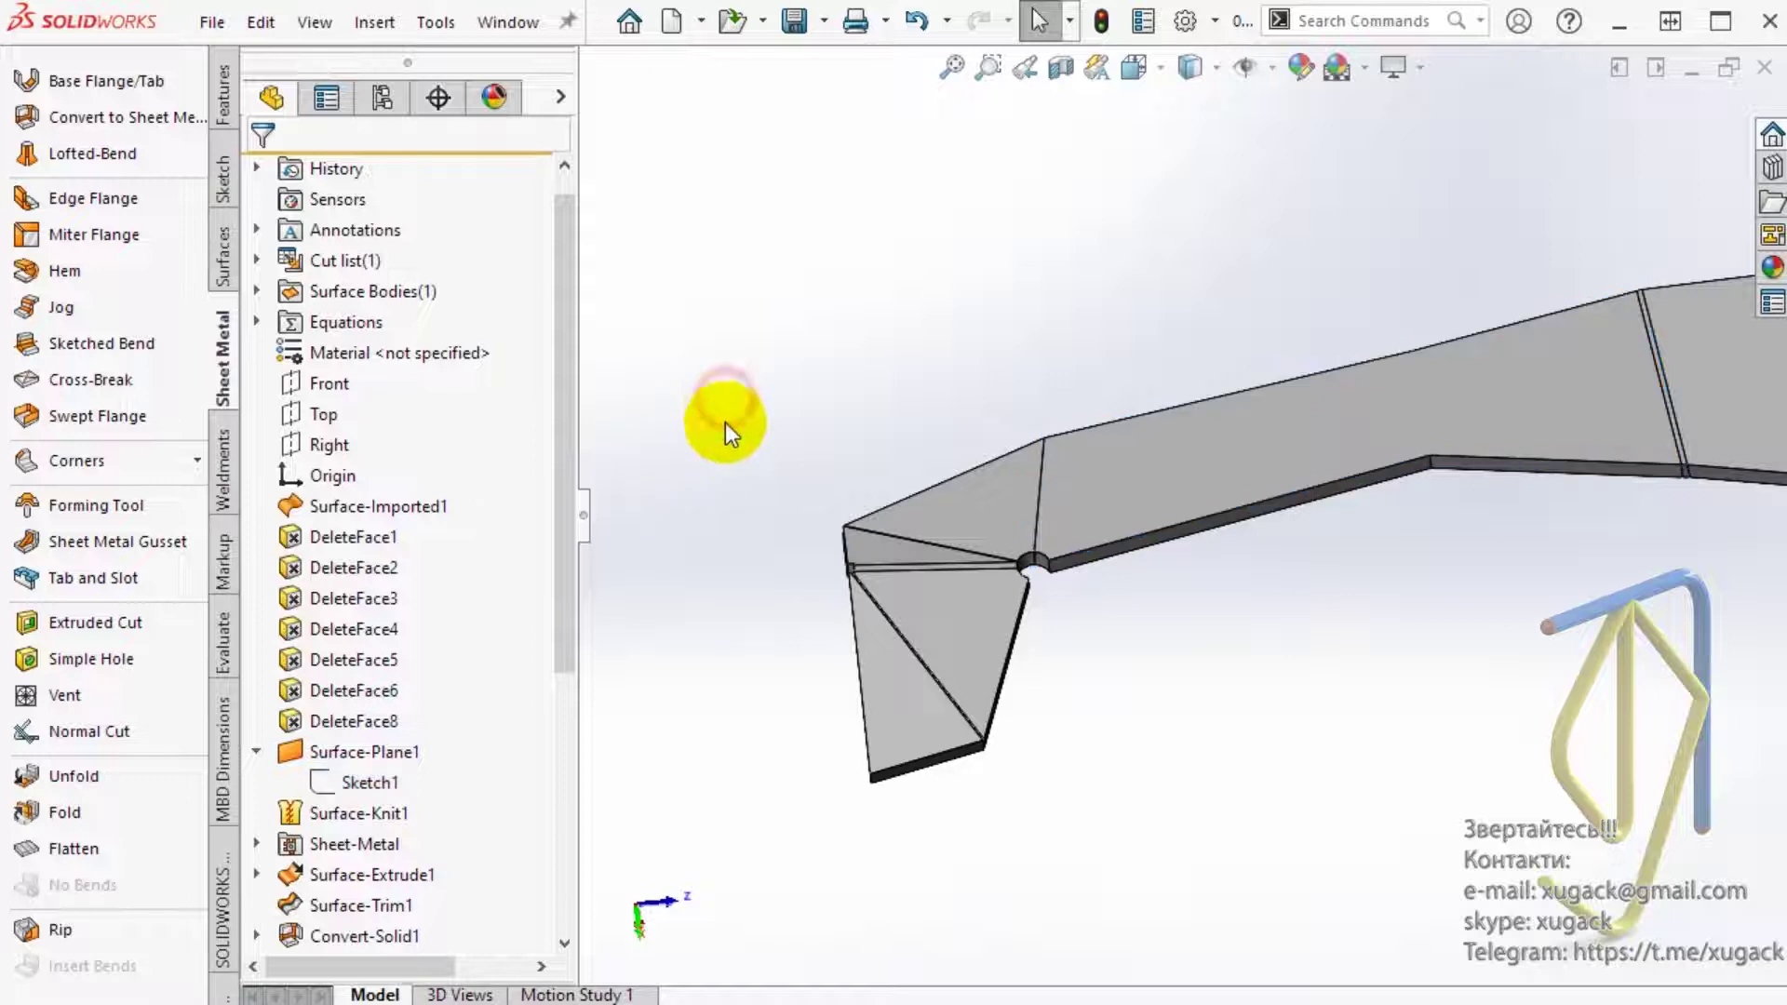
scroll(449, 767, "down", 5)
Step: Unsuppress Flat-Pattern14 to test unfolding, dismiss the SharpBend7 error, and exit the flattened state
left_click(465, 841)
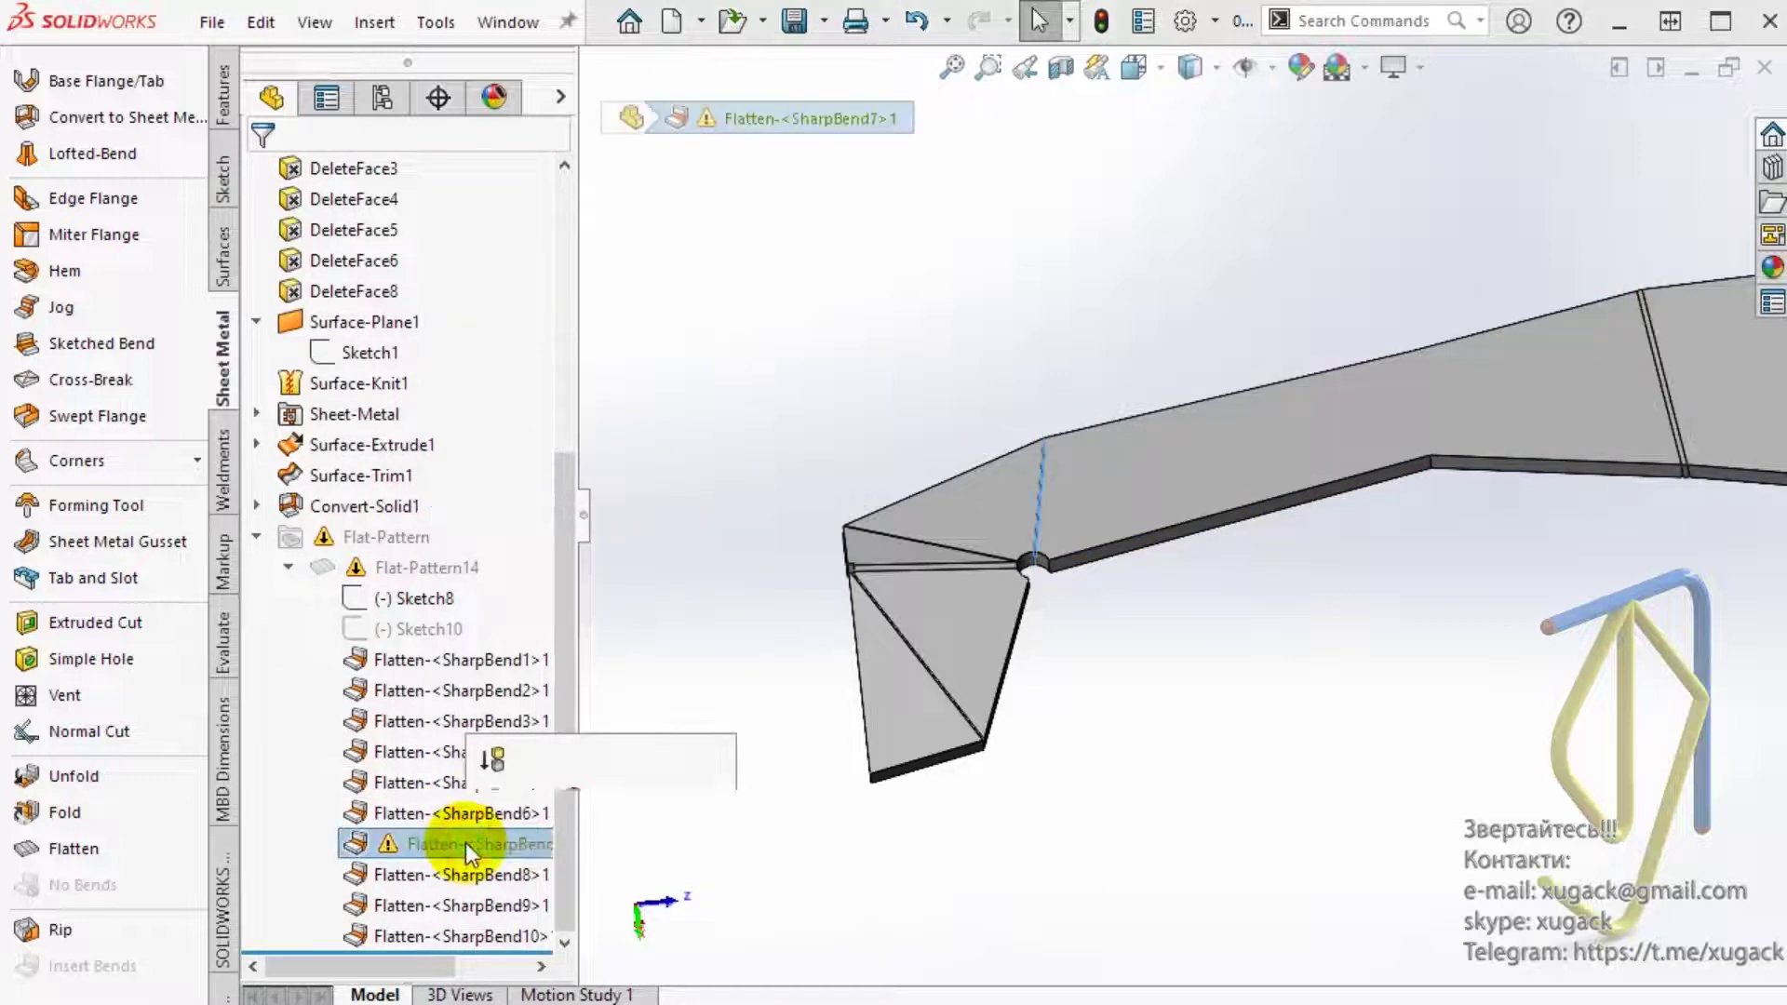
left_click(1080, 840)
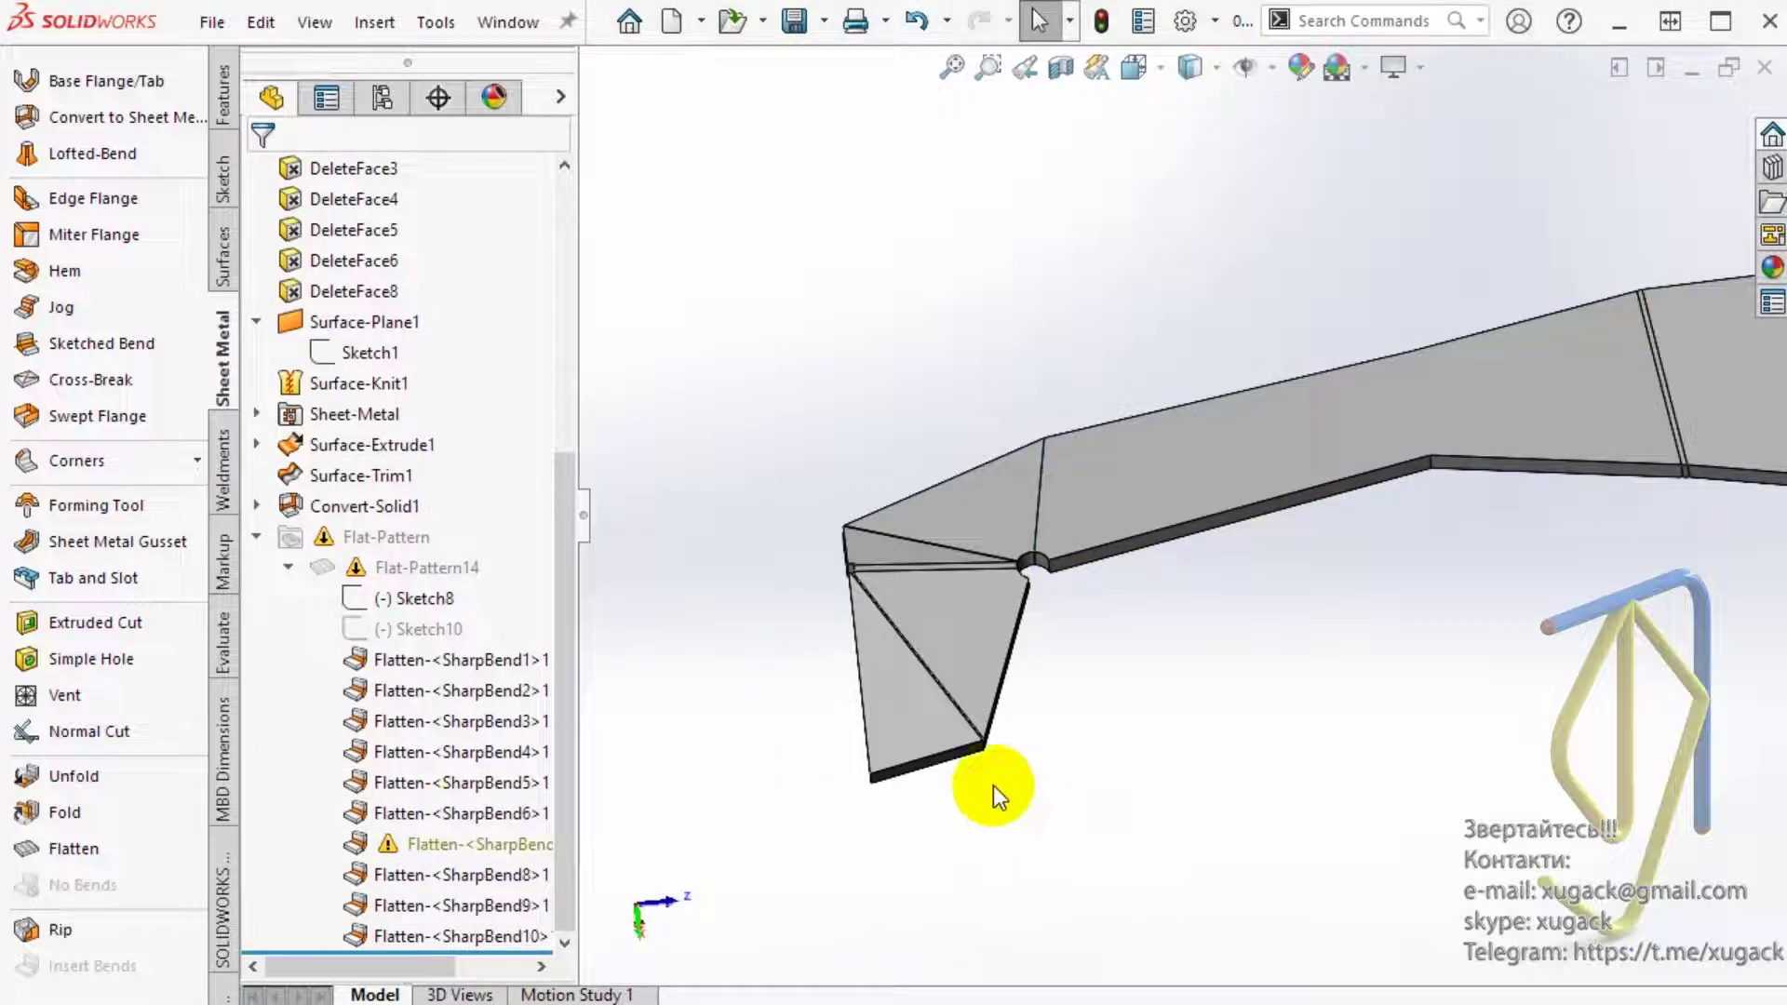
left_click(406, 570)
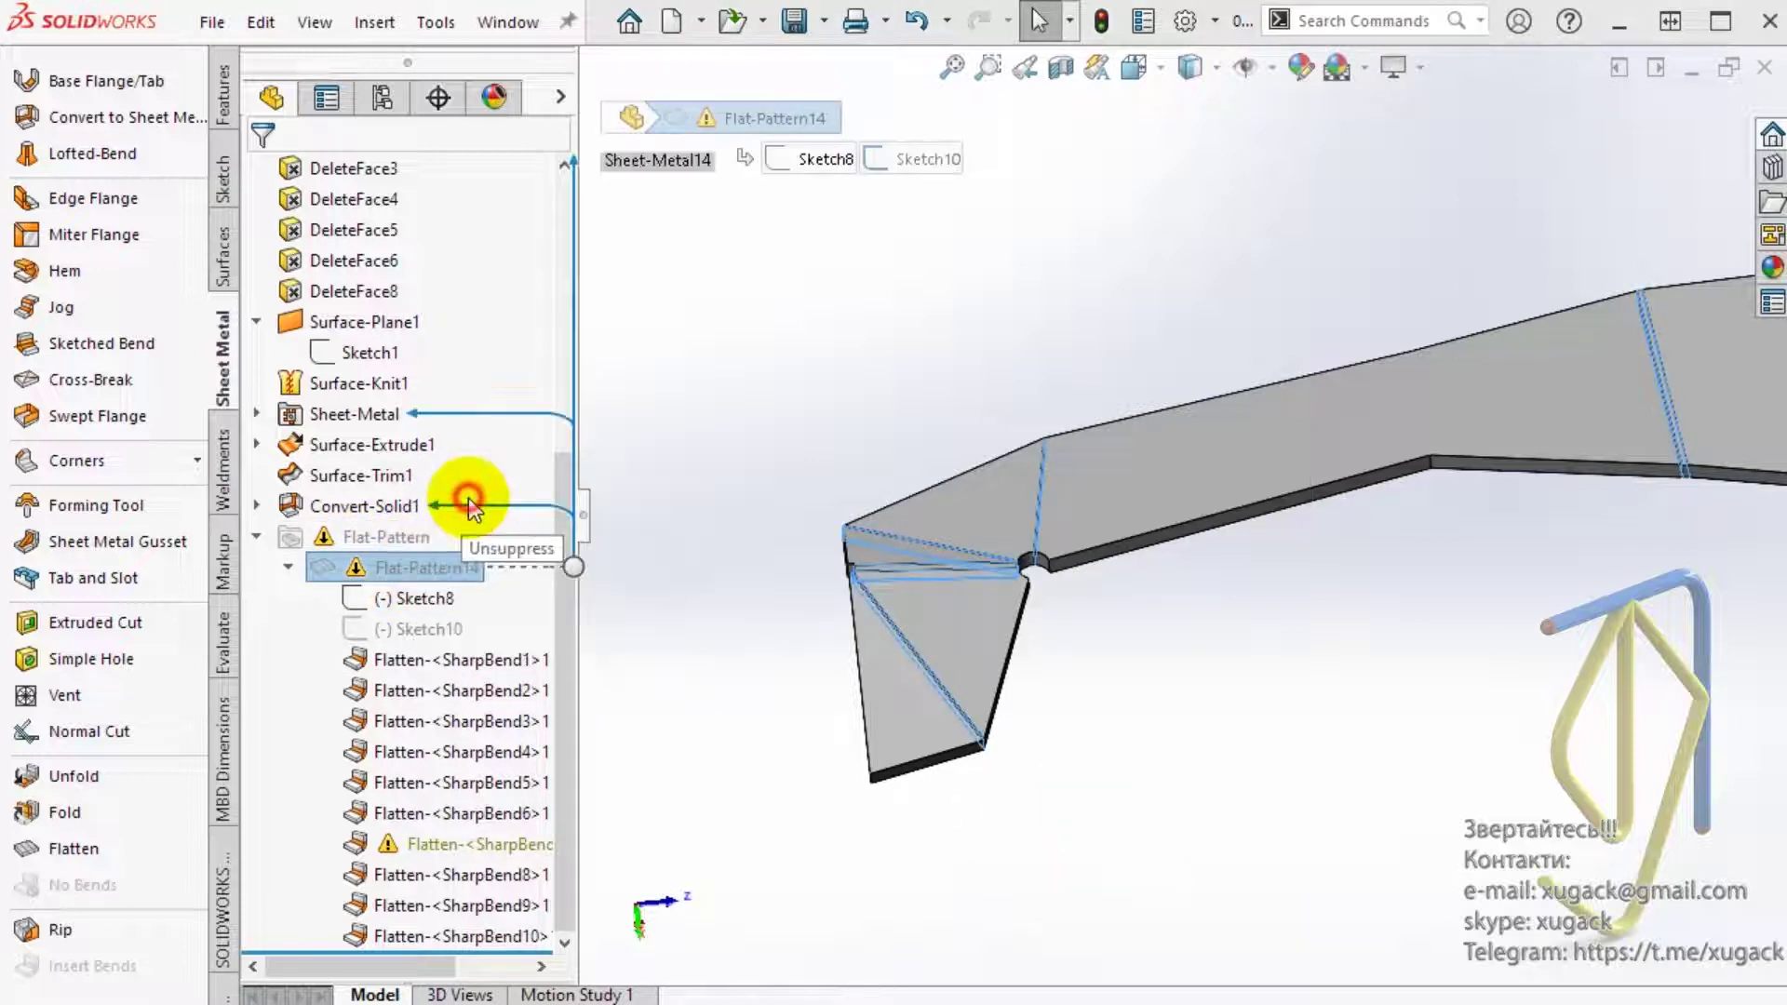
left_click(473, 501)
left_click(1440, 975)
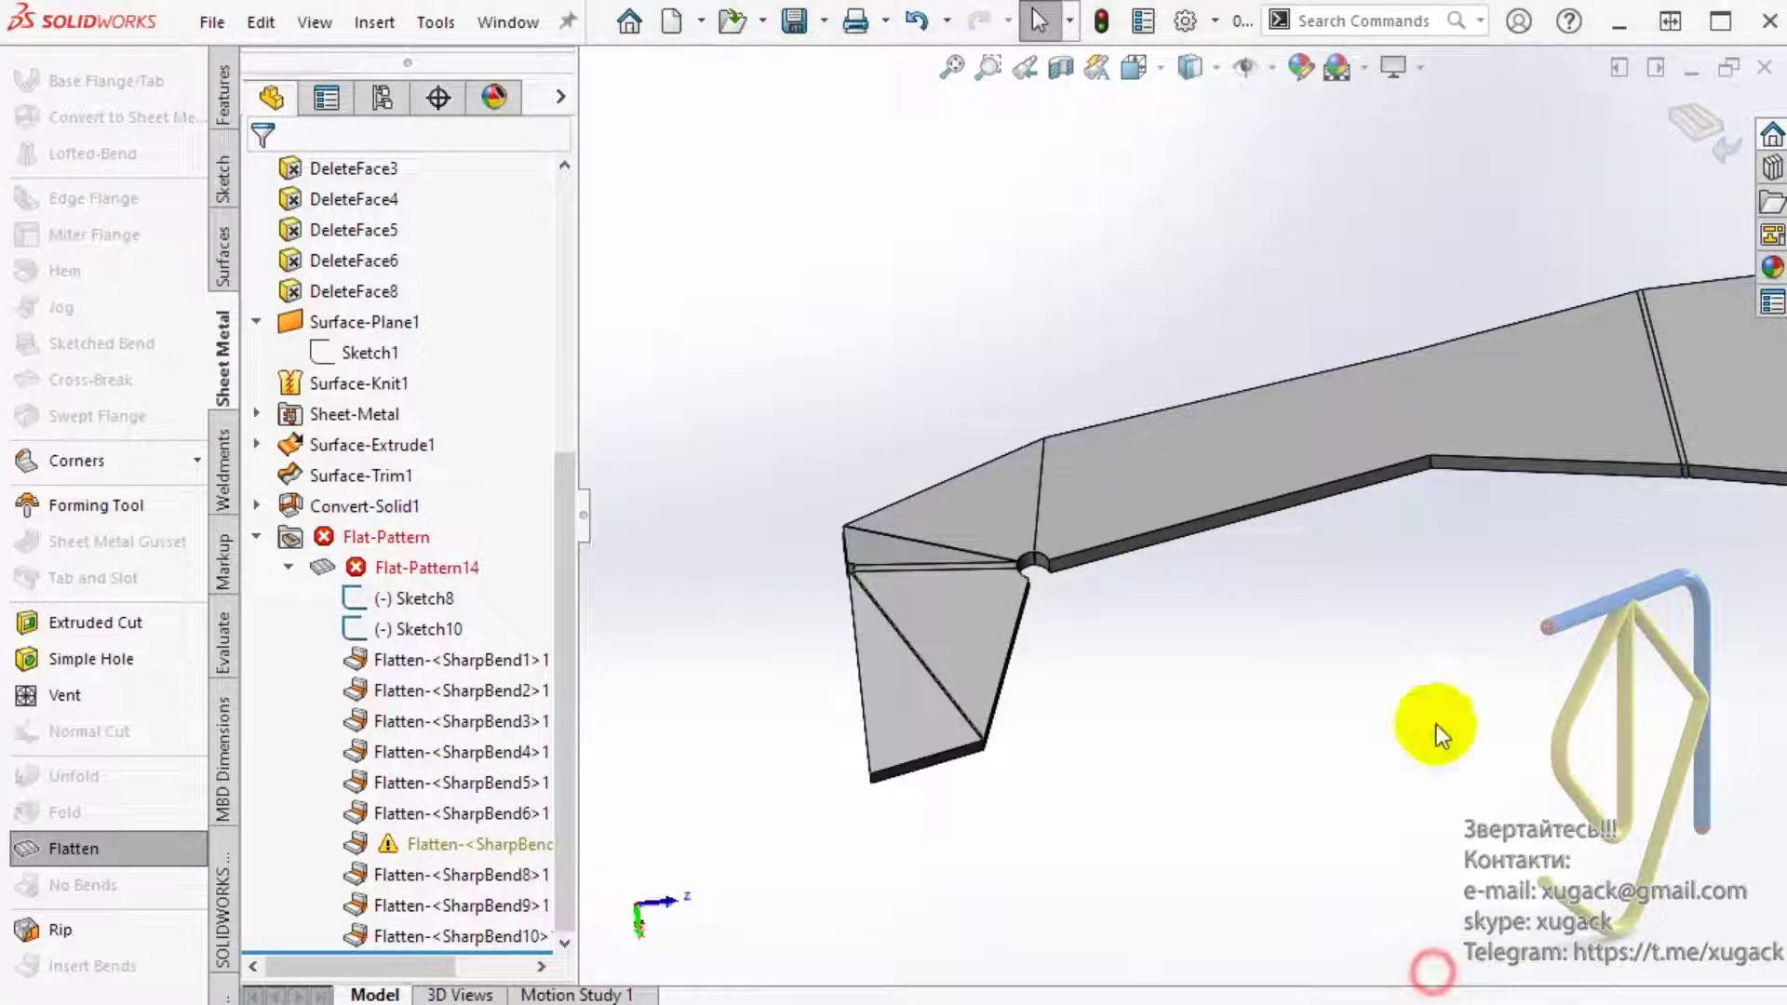
left_click(1695, 117)
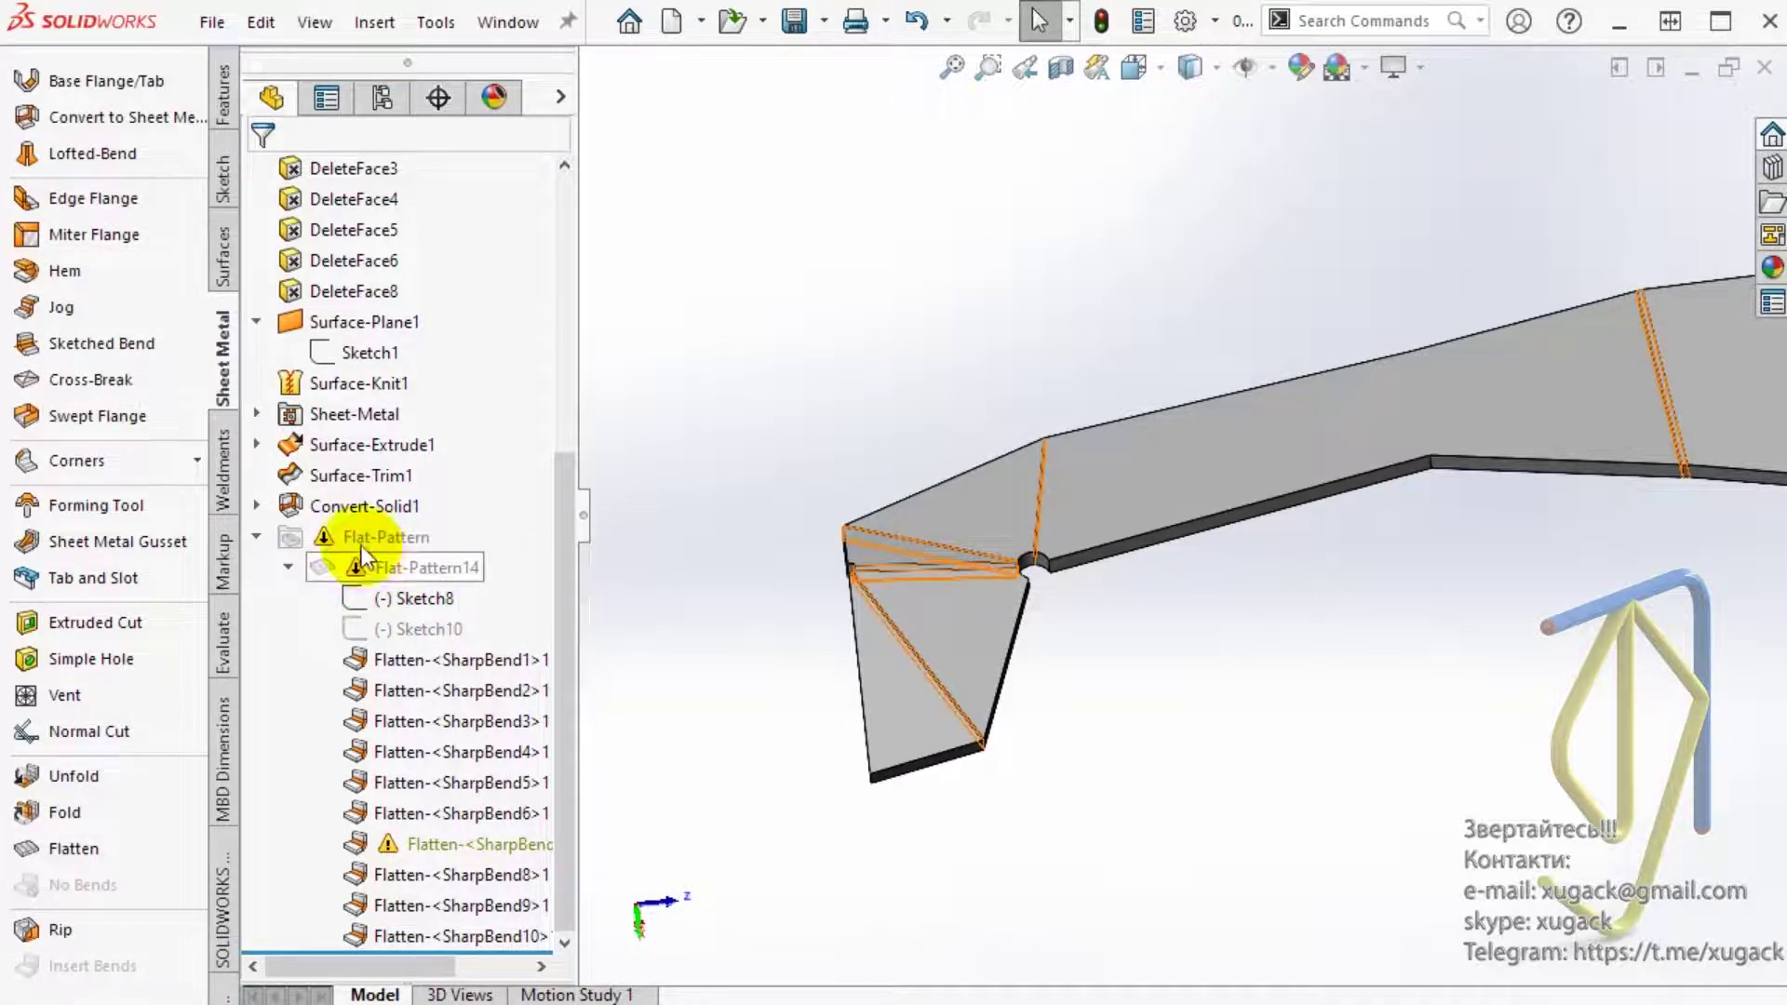
left_click(349, 510)
Step: In Convert-Solid1, replace the **Missing**Edge bend entry with the real fold edge
left_click(376, 437)
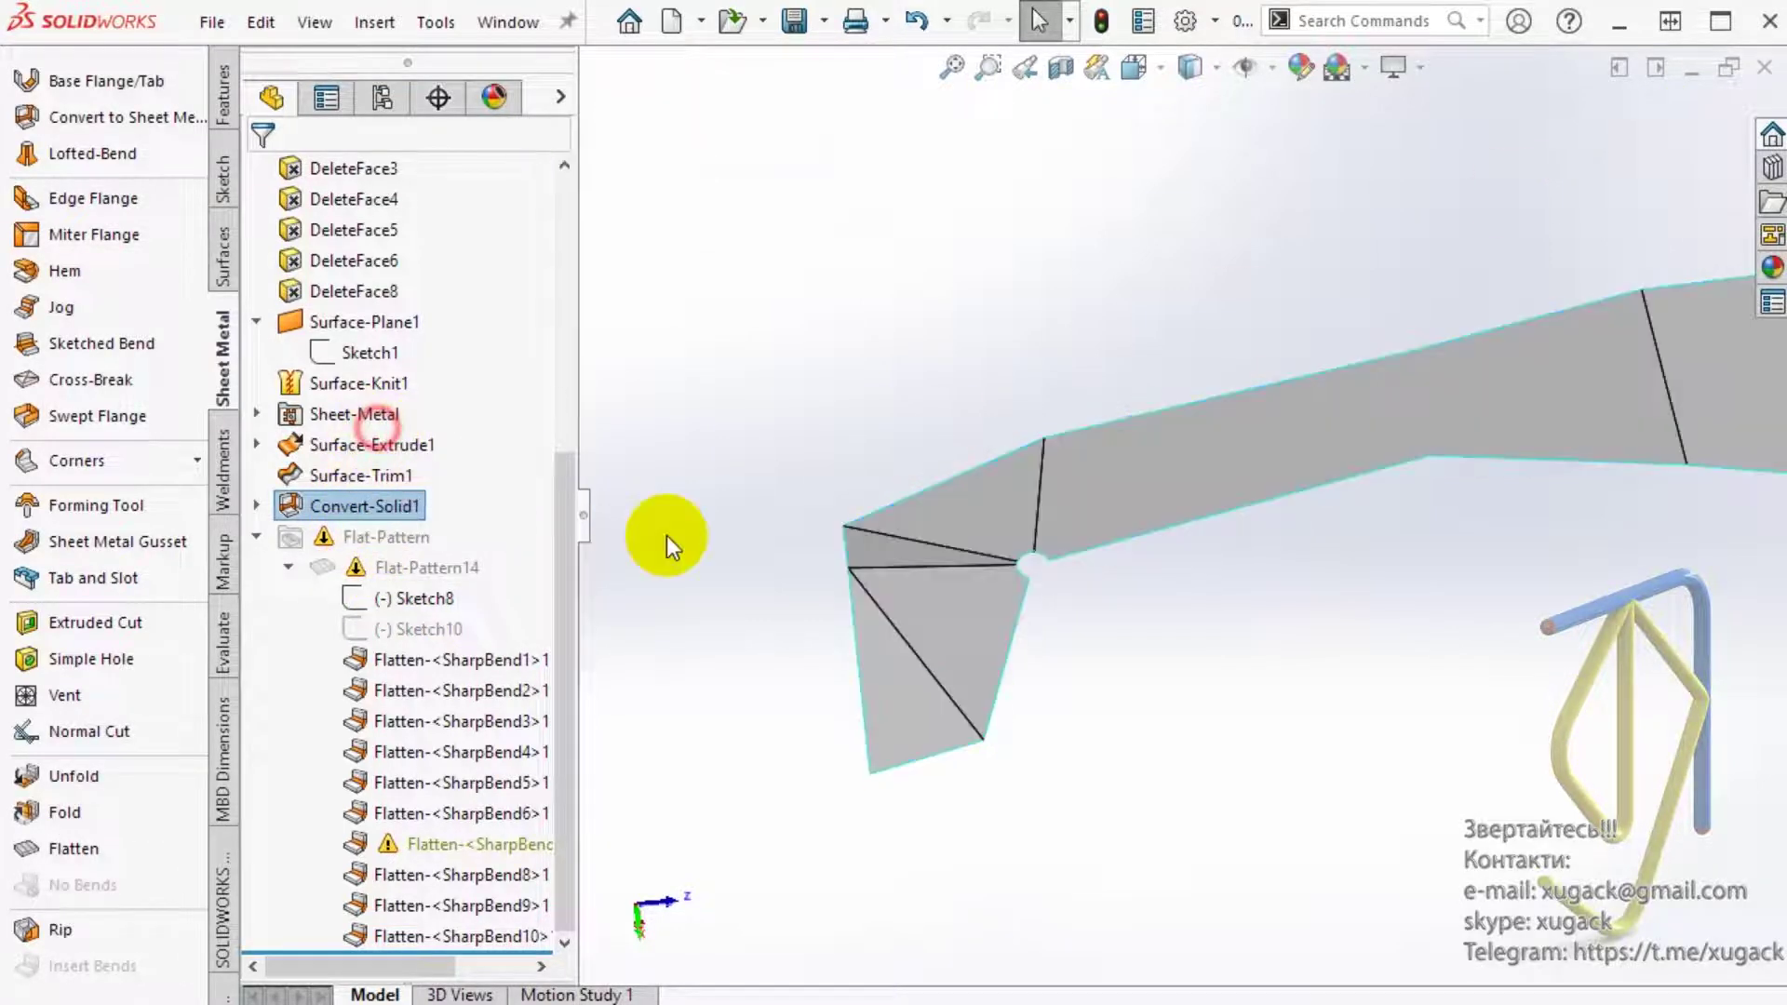
left_click_drag(1014, 590, 1101, 289)
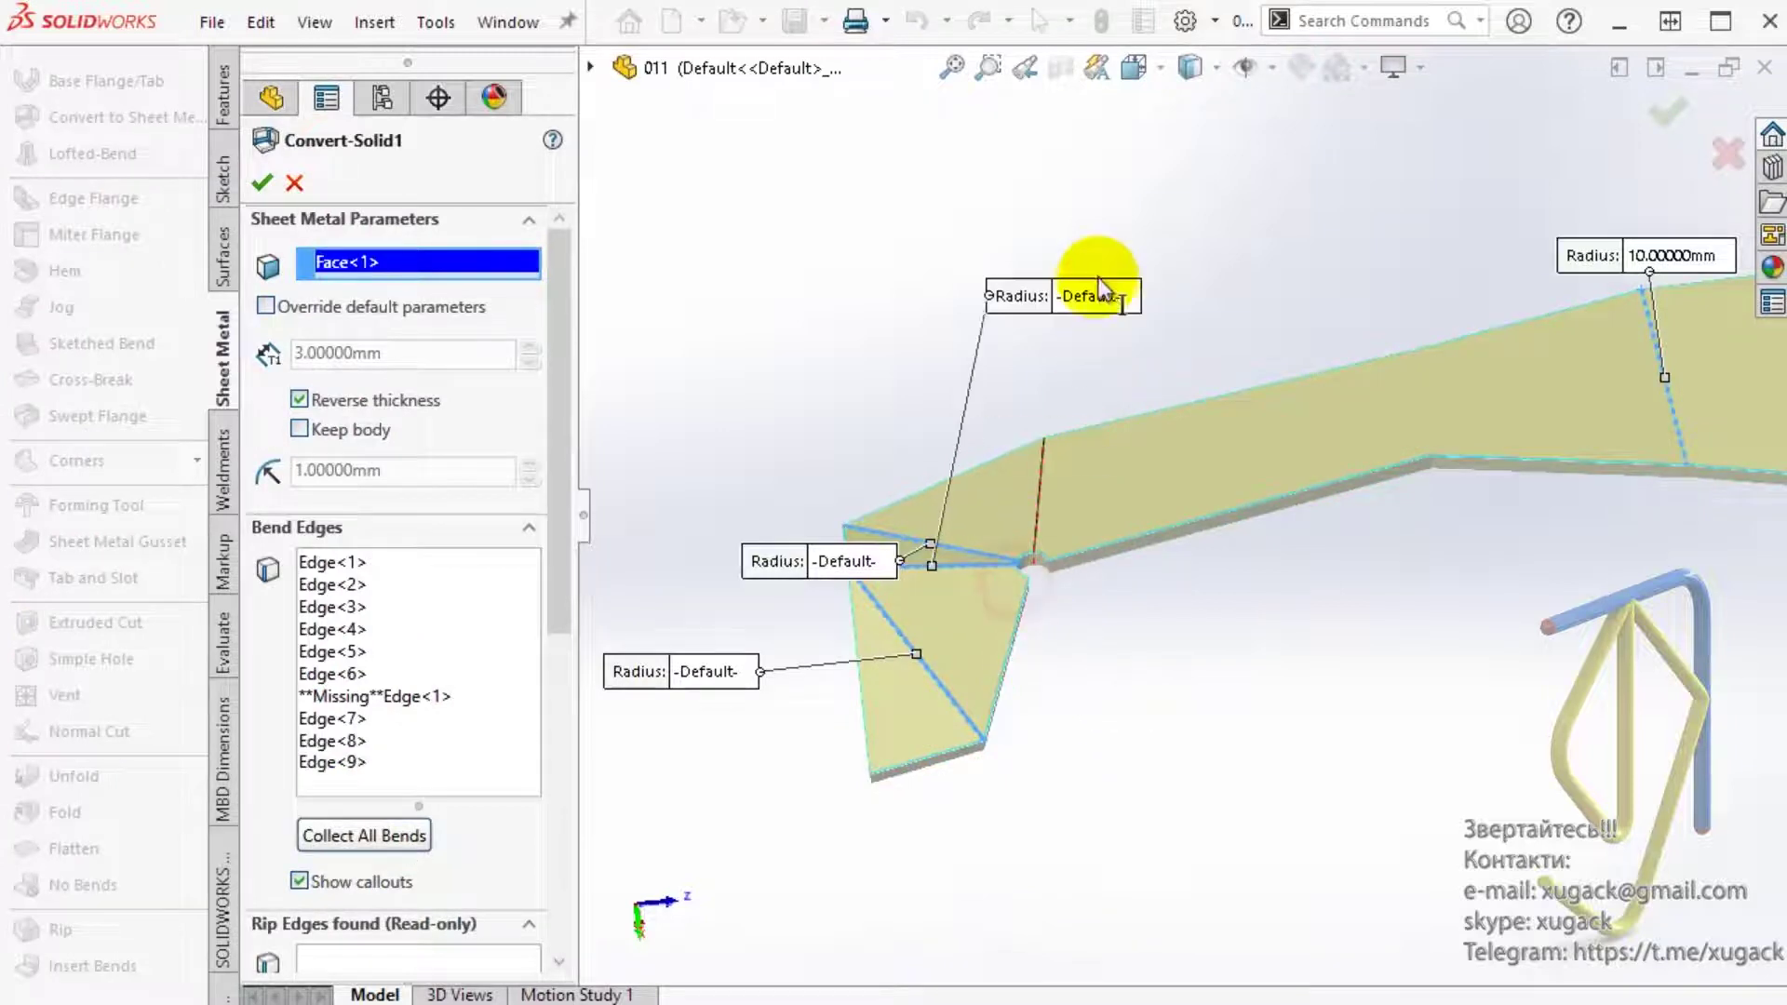
left_click_drag(839, 562, 823, 305)
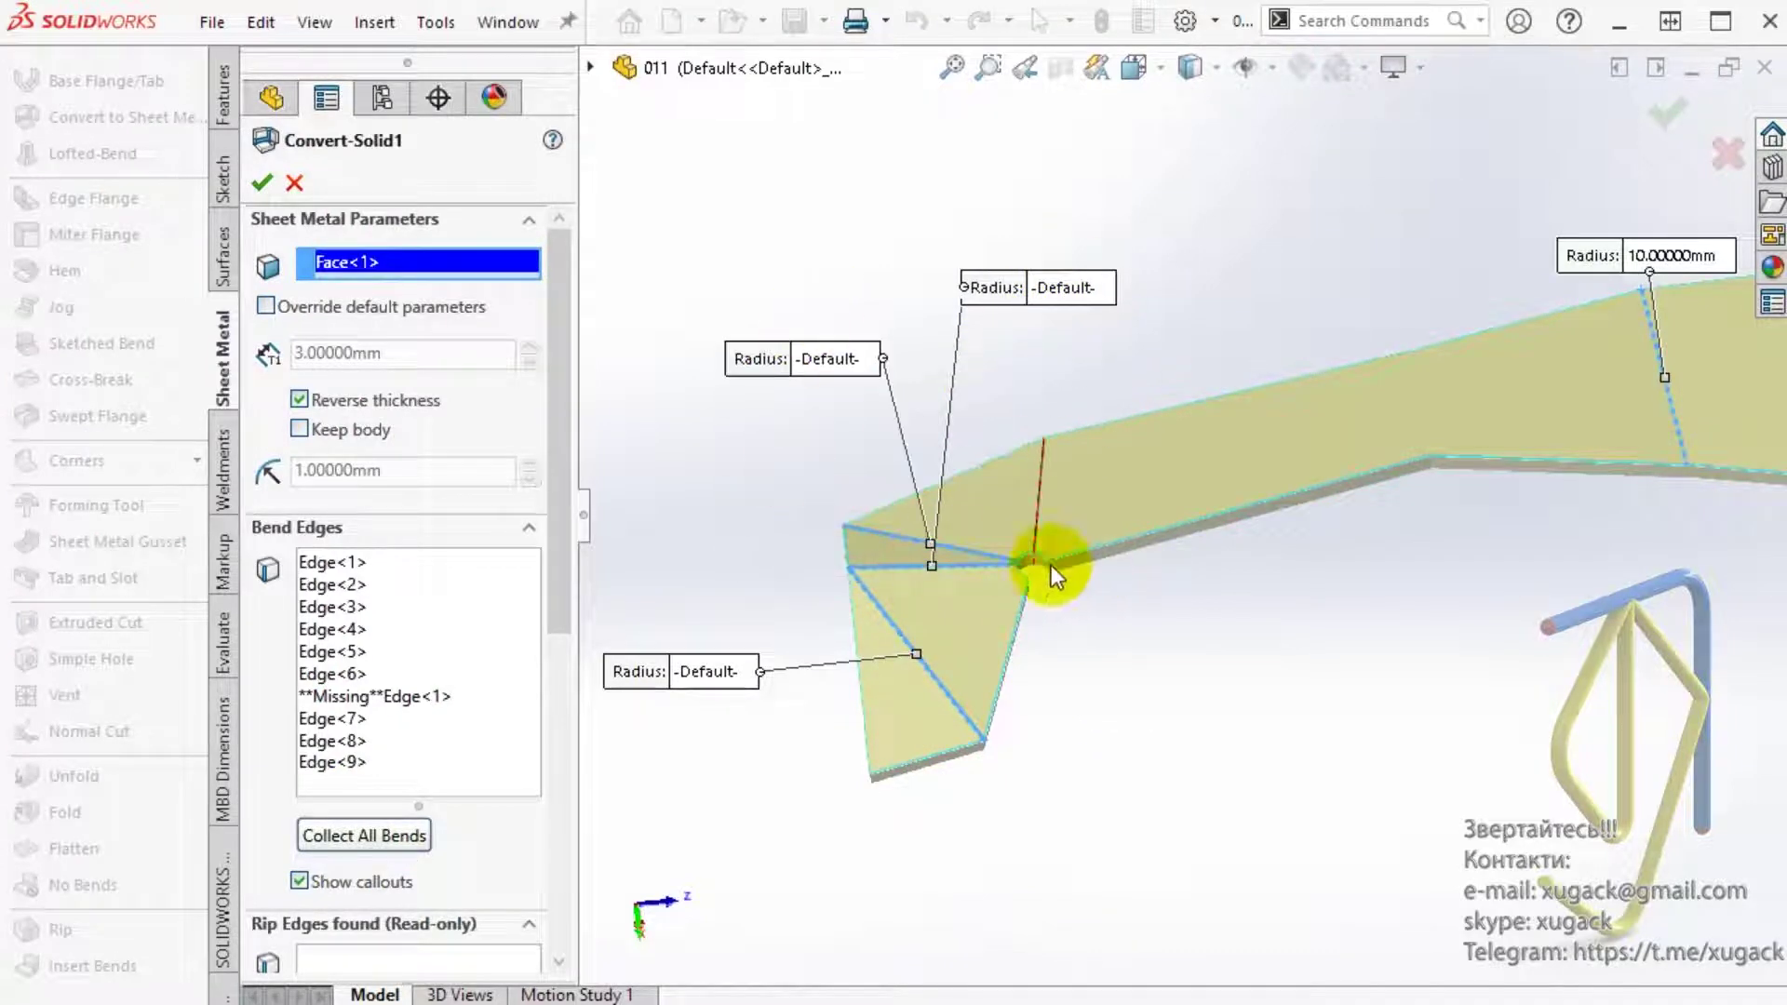
left_click(437, 696)
right_click(445, 698)
left_click(474, 746)
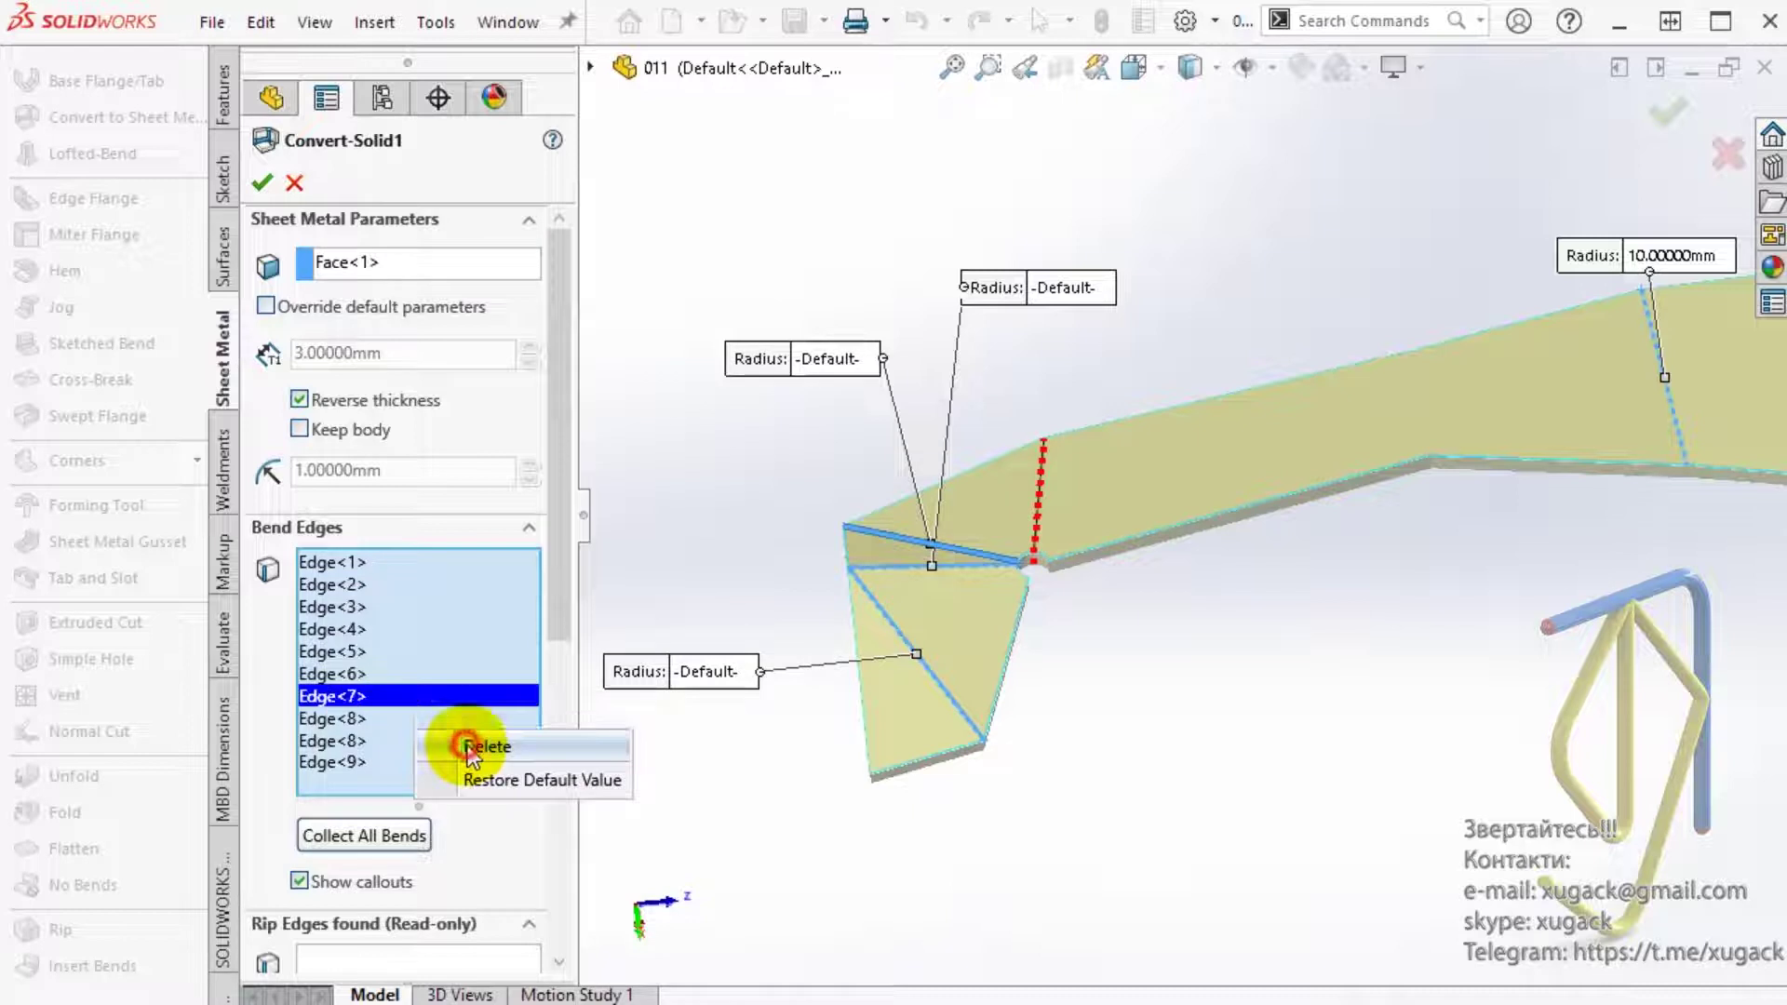
left_click(1039, 520)
right_click(1039, 523)
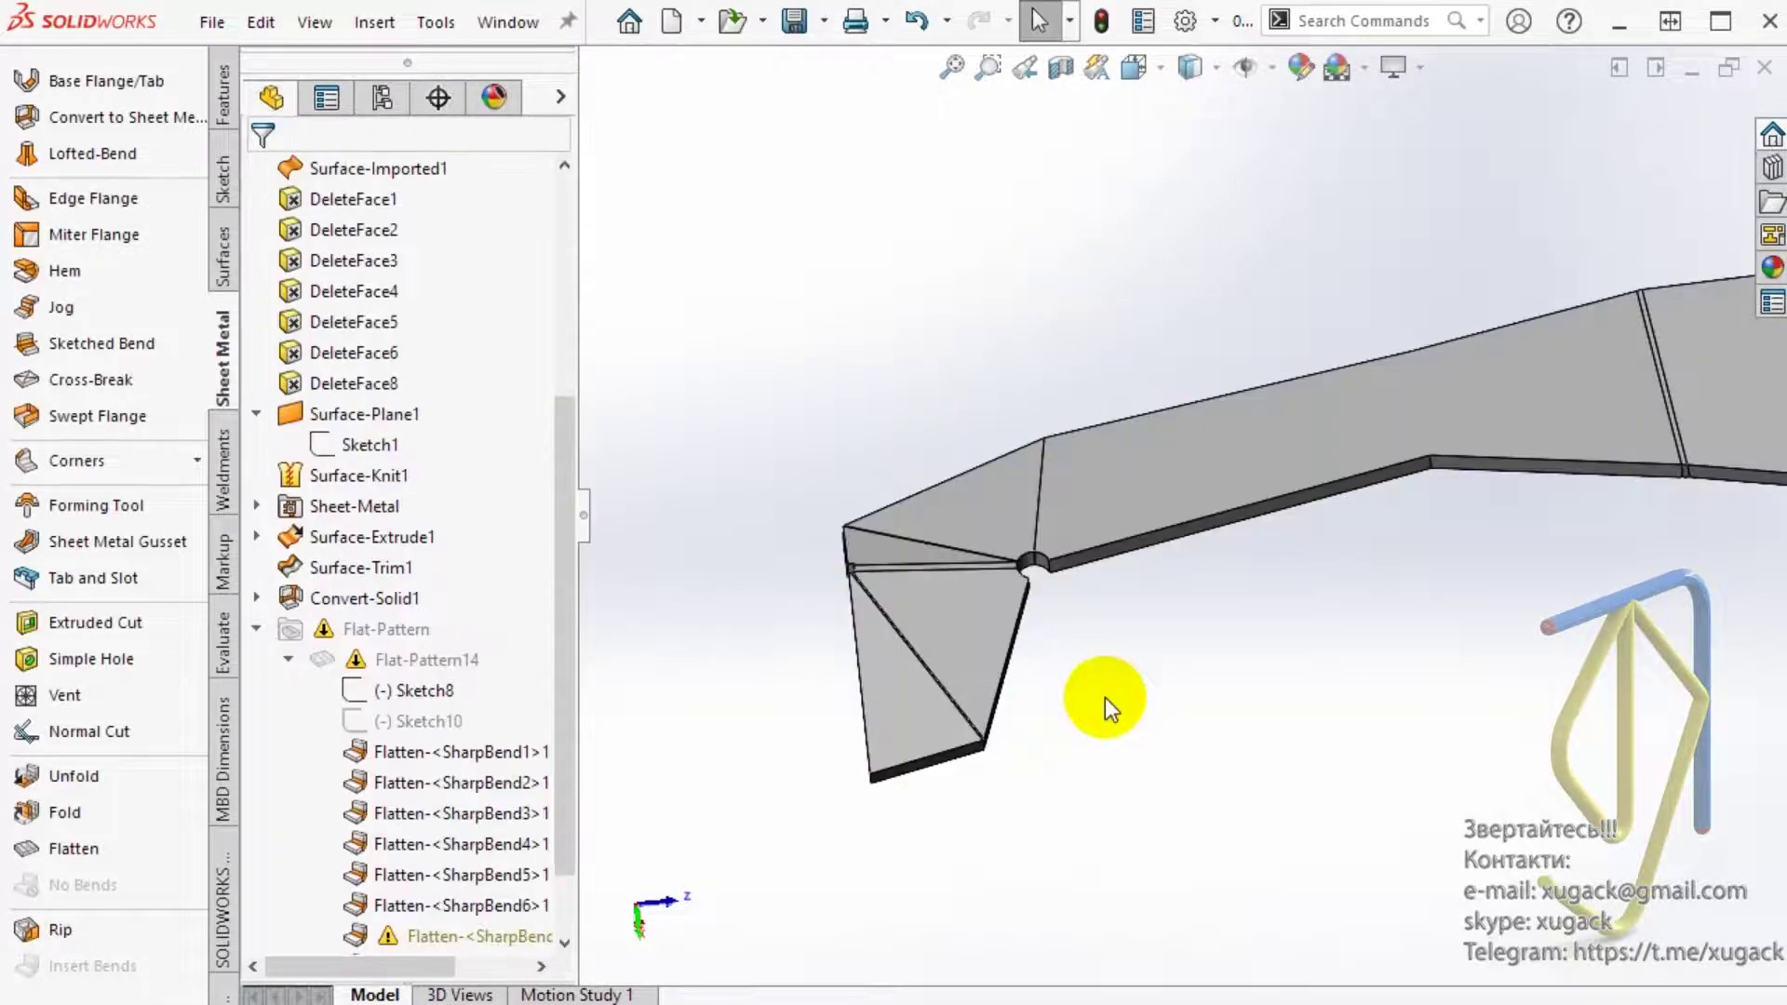
scroll(517, 852, "down", 1)
Step: Set the problem bend's radius to 10 mm in Convert-Solid1 and rebuild
left_click(505, 838)
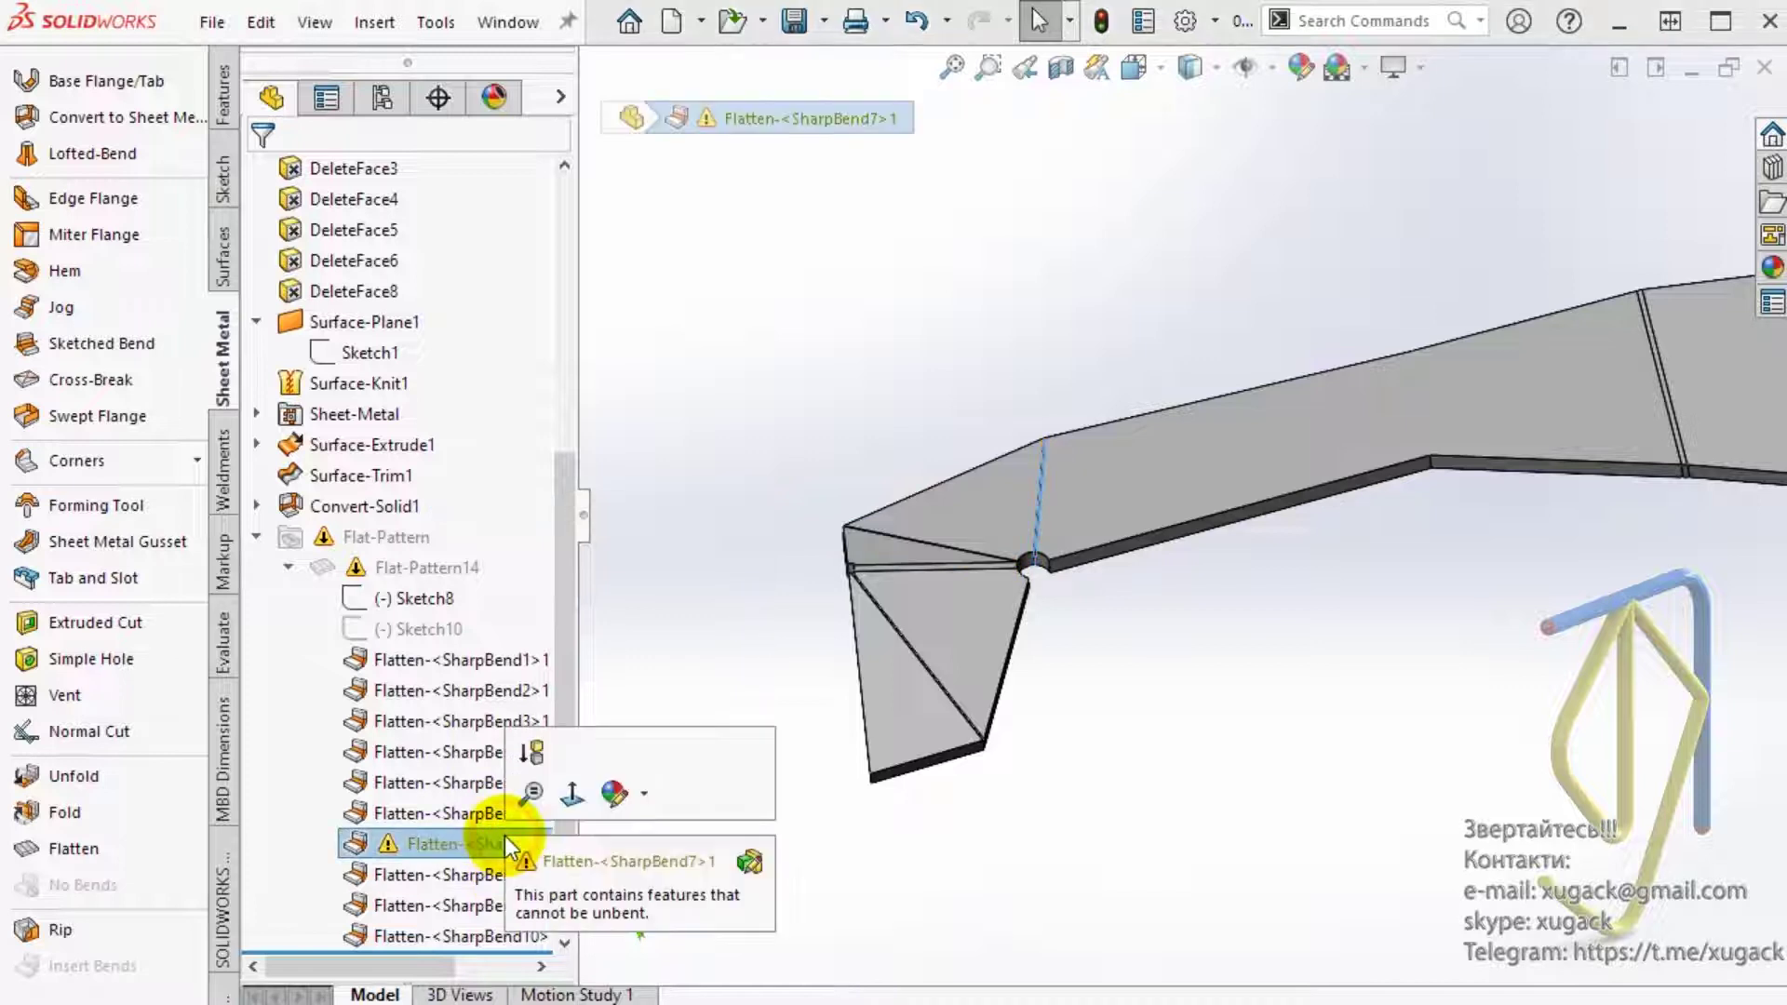
left_click(378, 502)
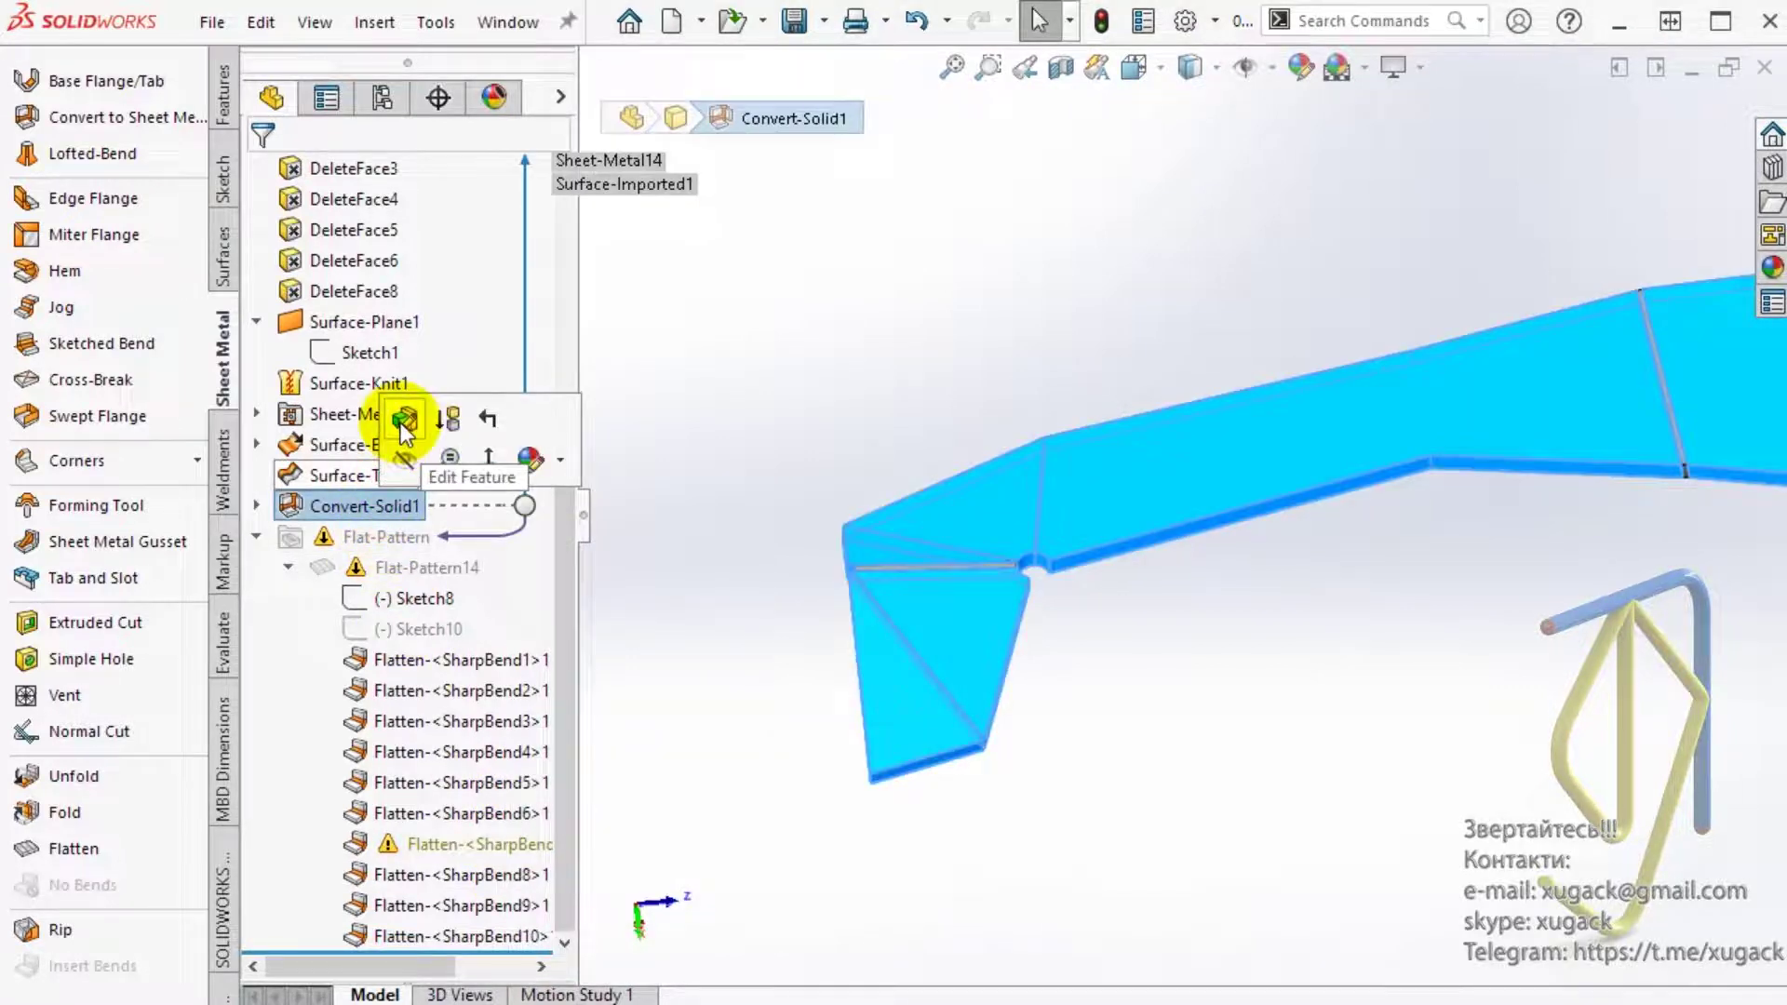
left_click(402, 424)
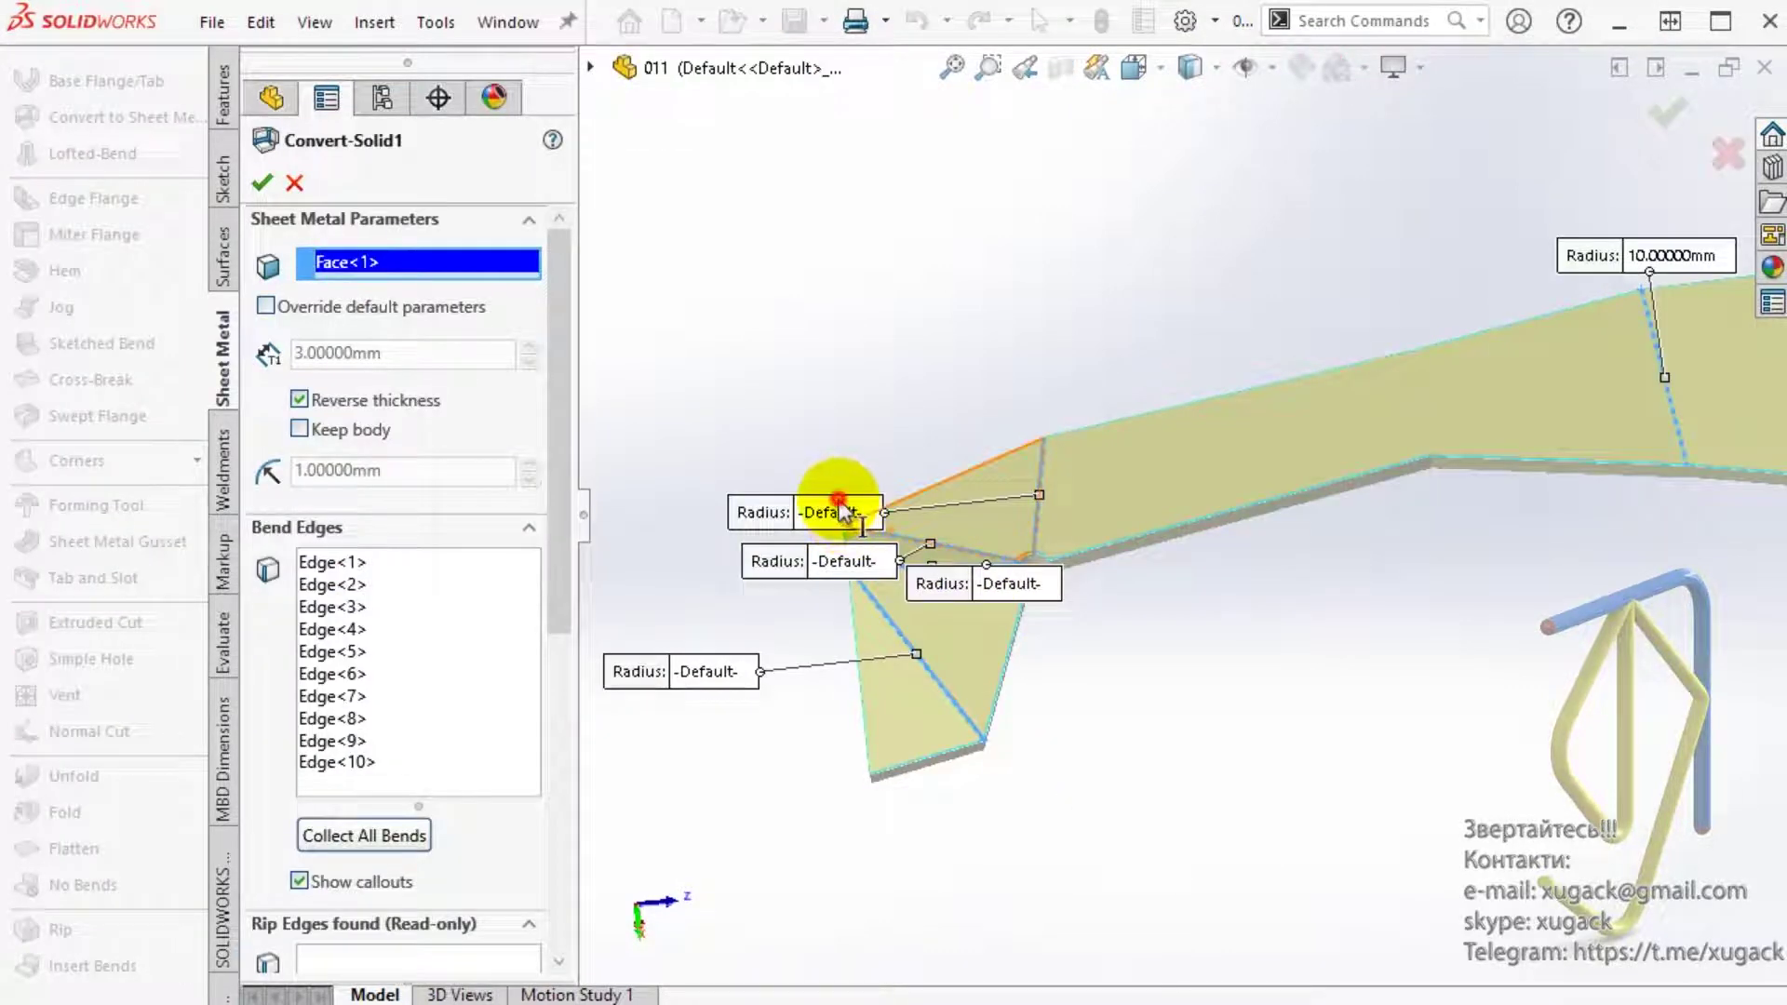
left_click(840, 510)
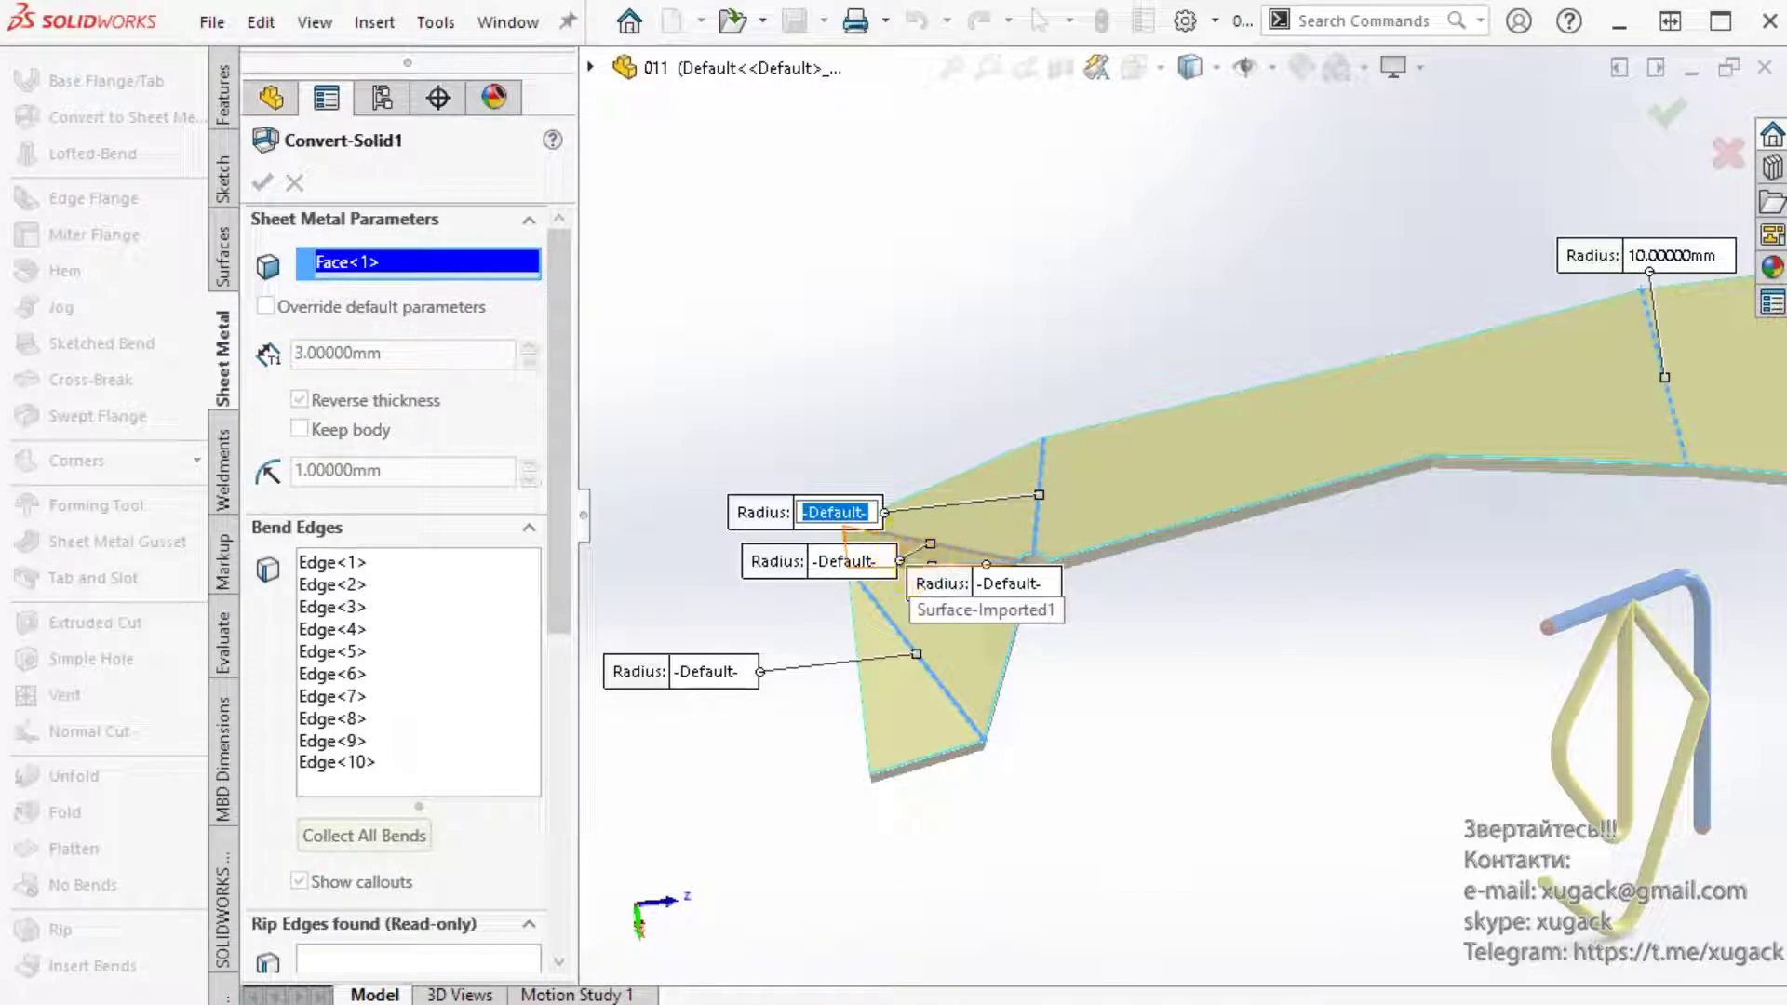
type("10")
left_click(913, 558)
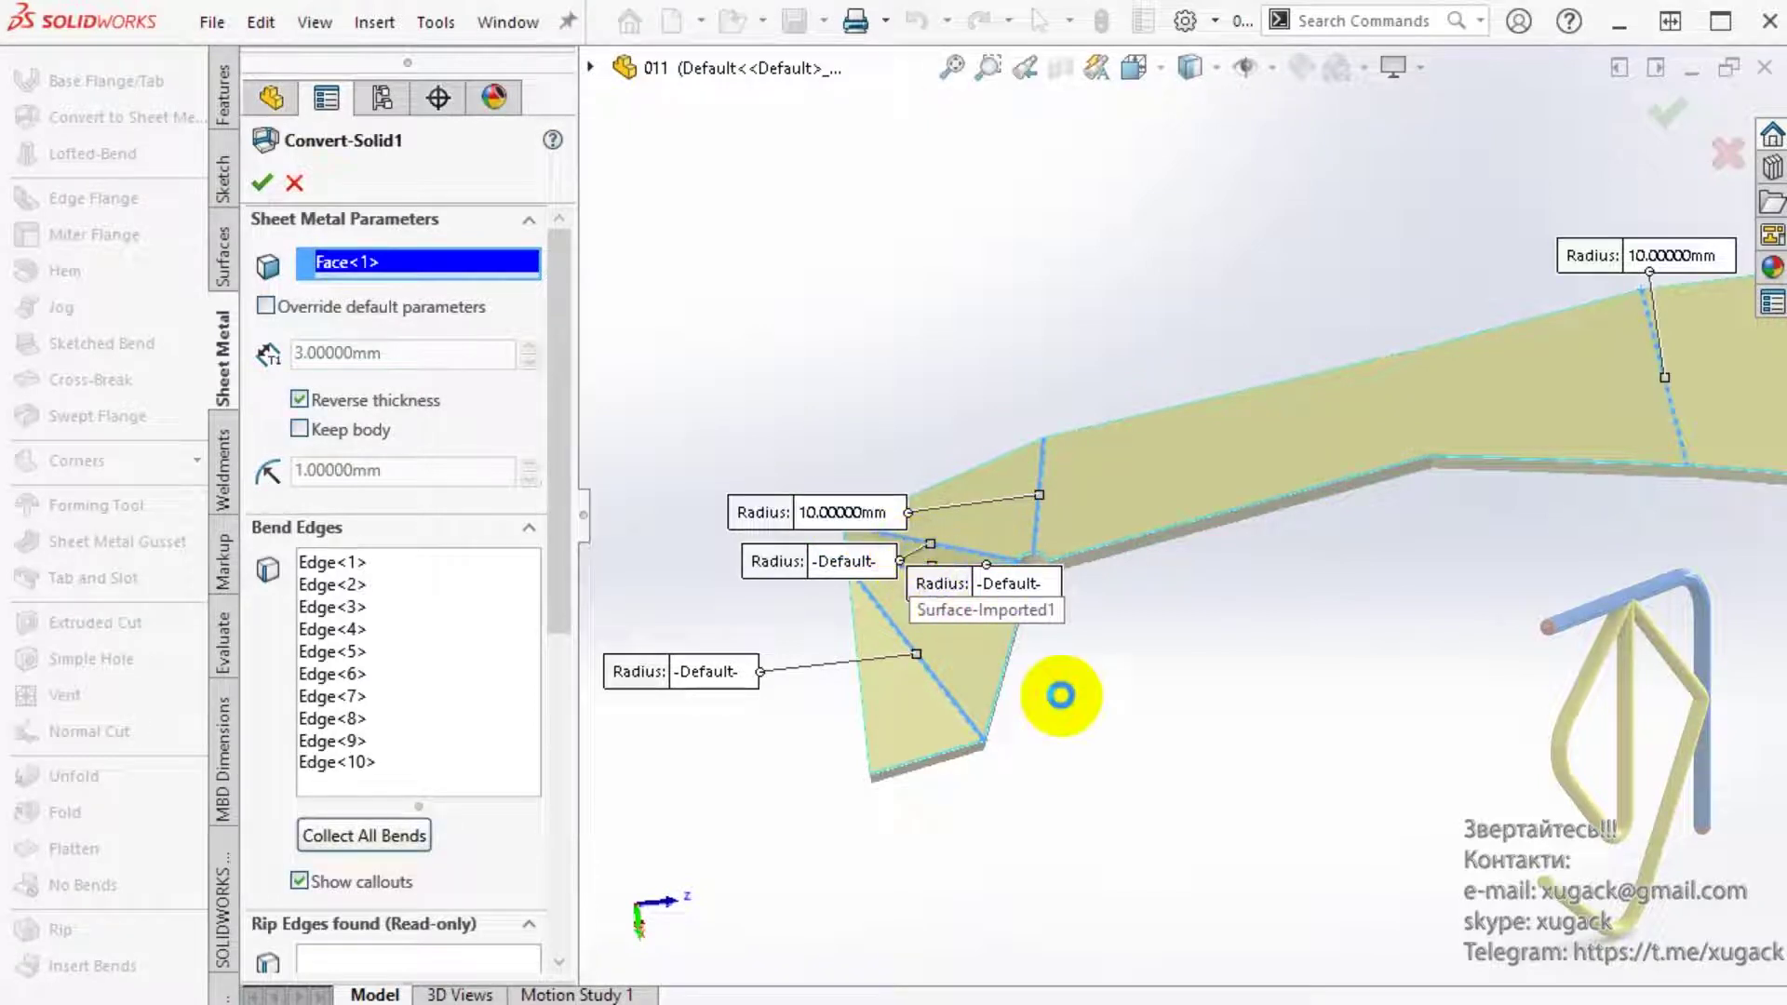
right_click(1145, 745)
scroll(551, 747, "down", 1)
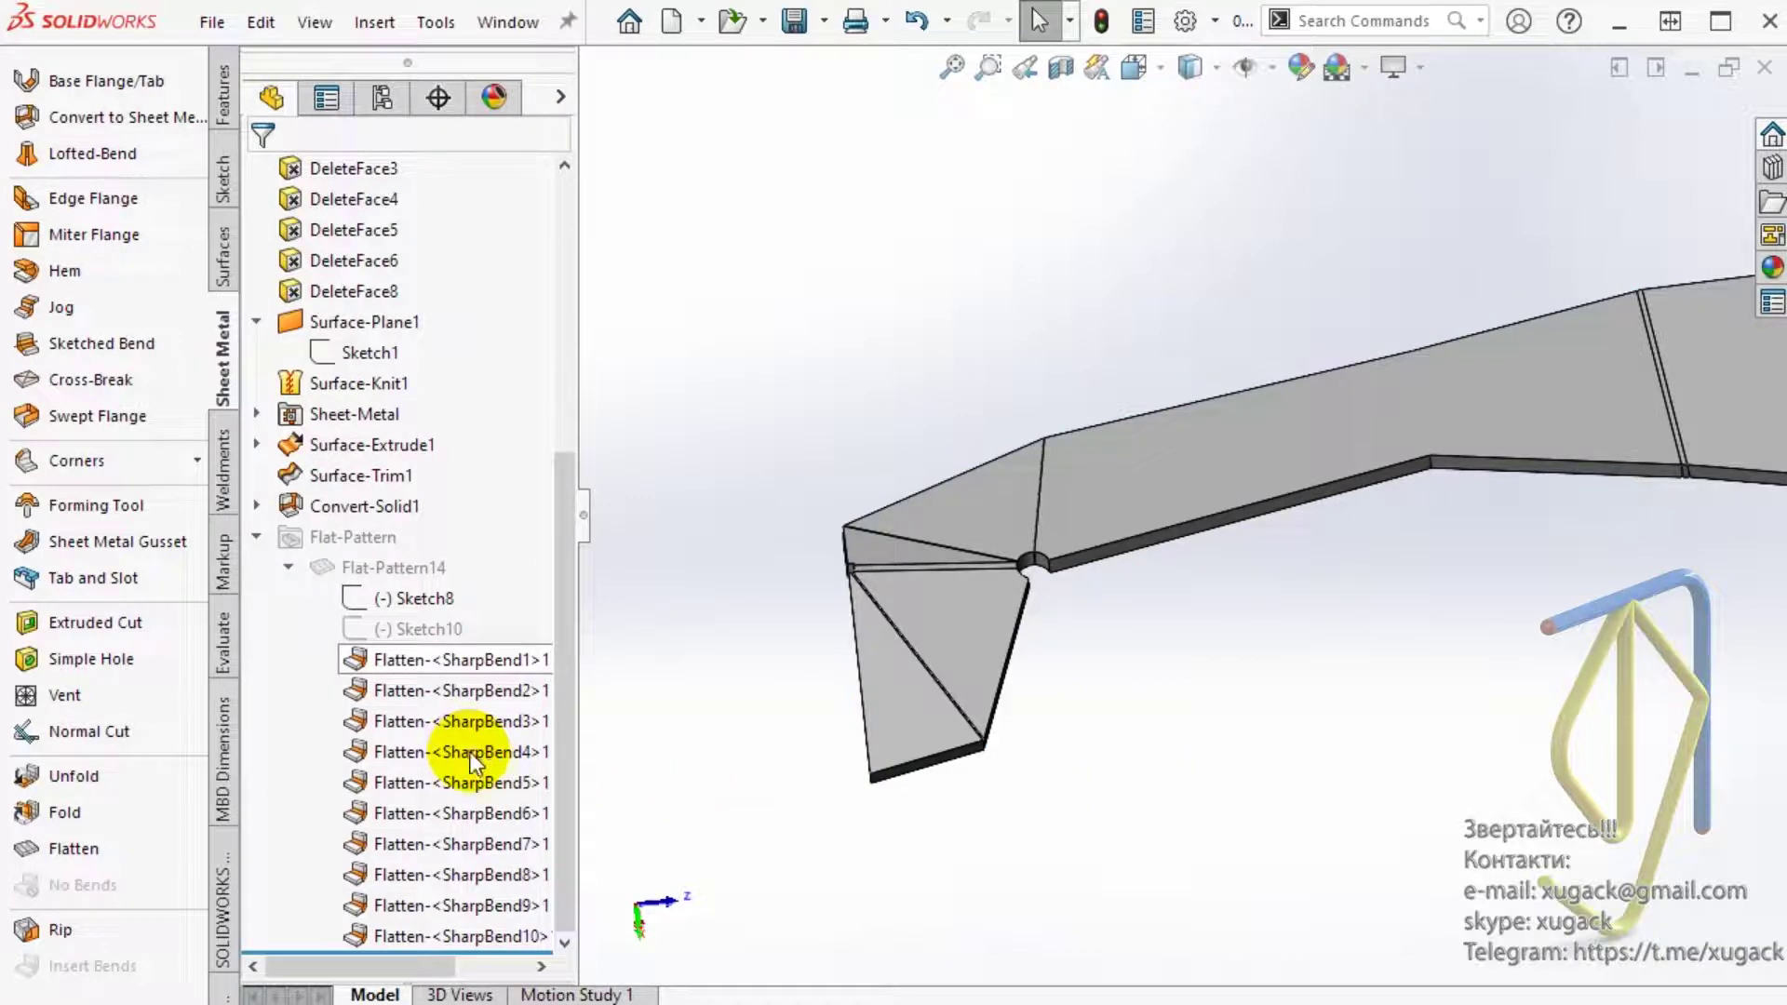
Step: Unsuppress Flat-Pattern14 to unfold the strip, then collapse the Flat-Pattern and Surface-Plane1 branches
middle_click_drag(1192, 806, 1243, 655)
left_click(391, 566)
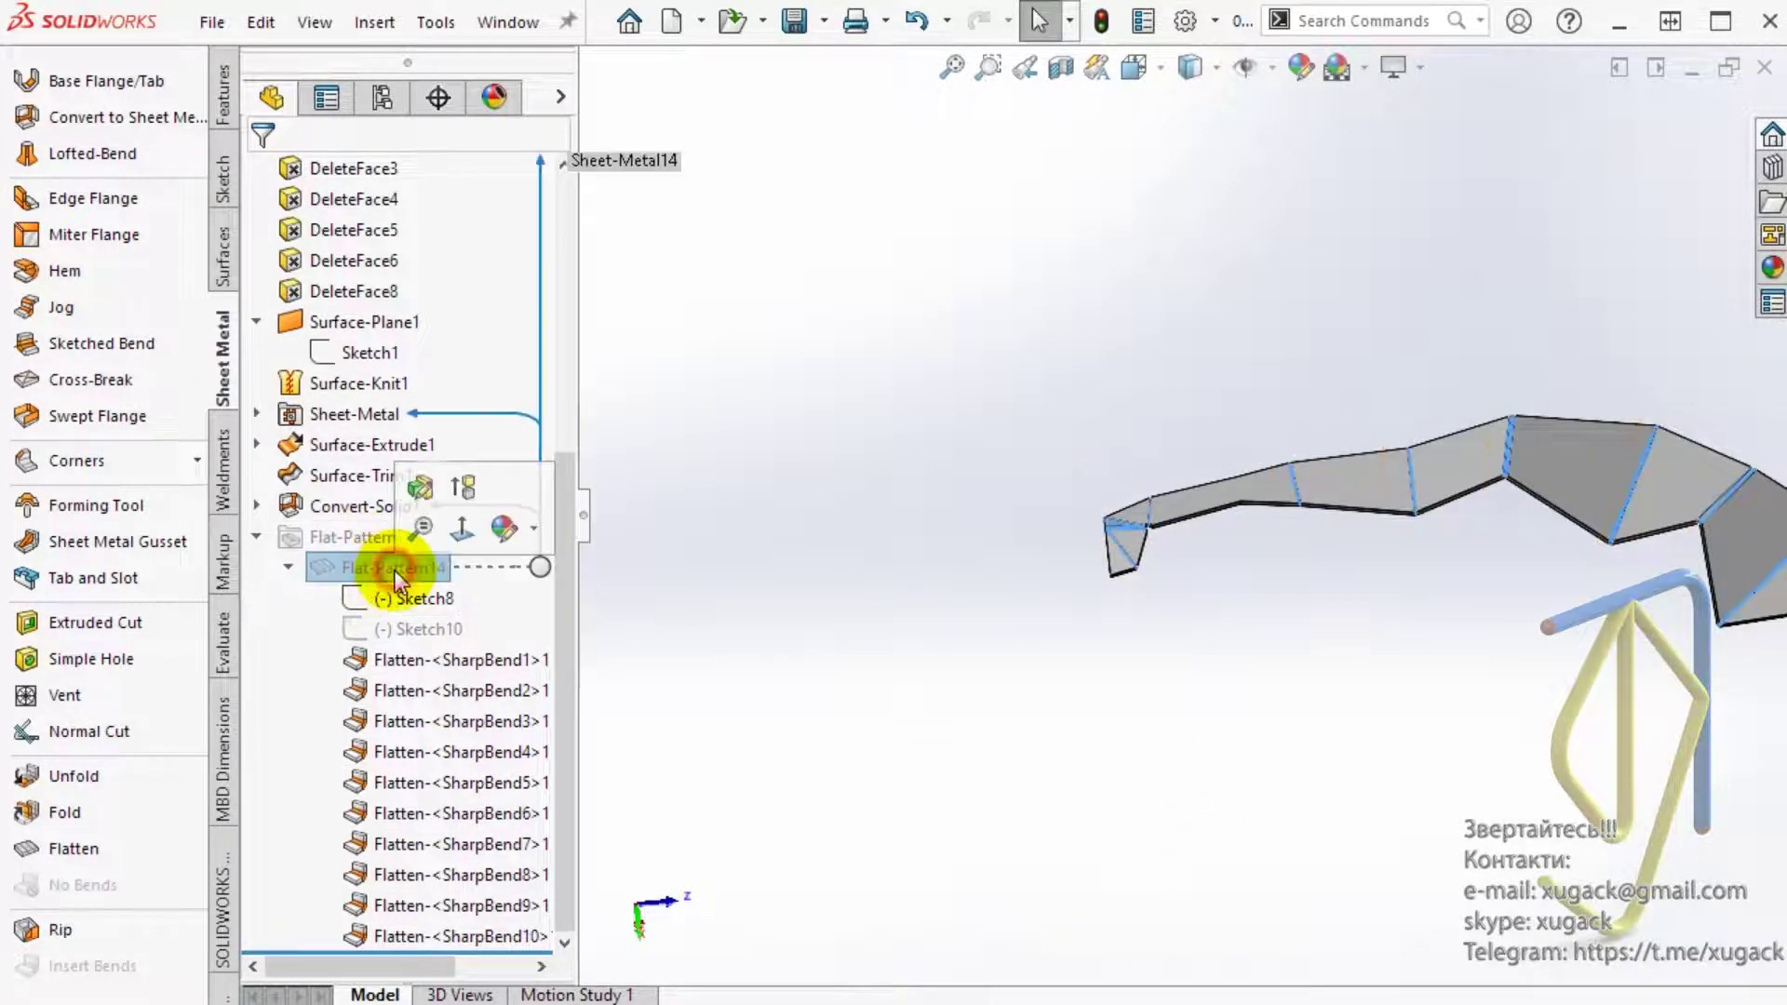
left_click(466, 489)
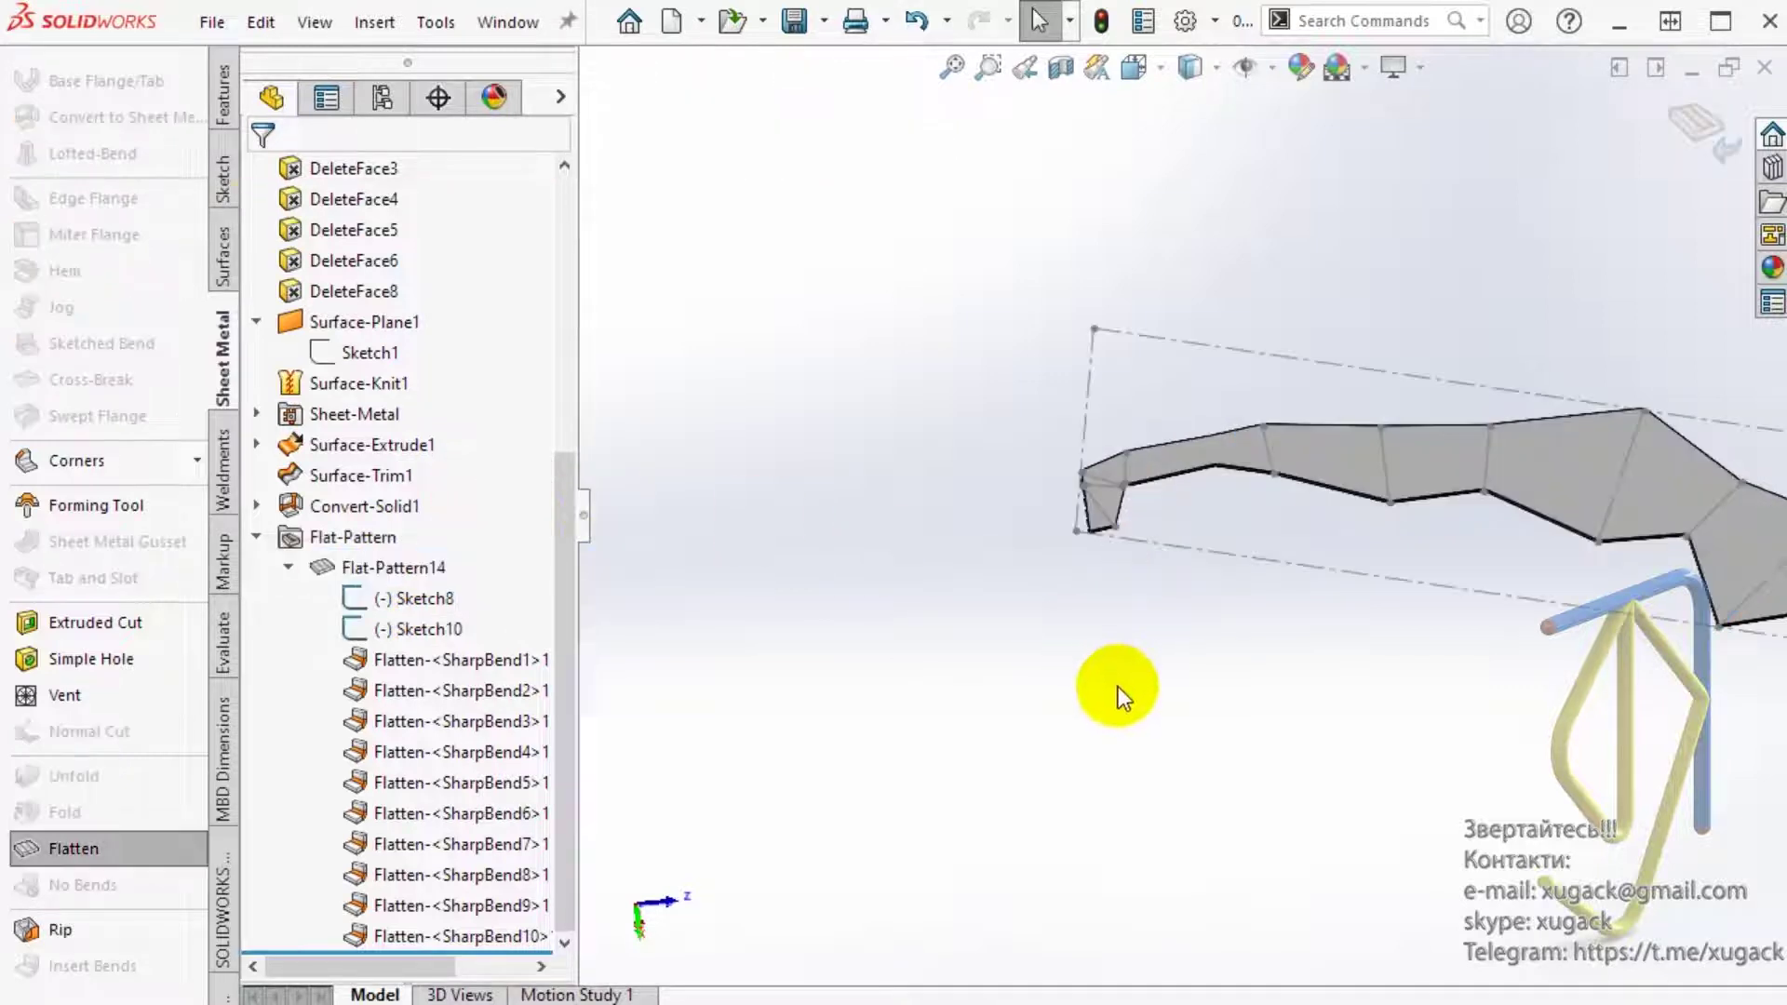
left_click(257, 537)
left_click(255, 721)
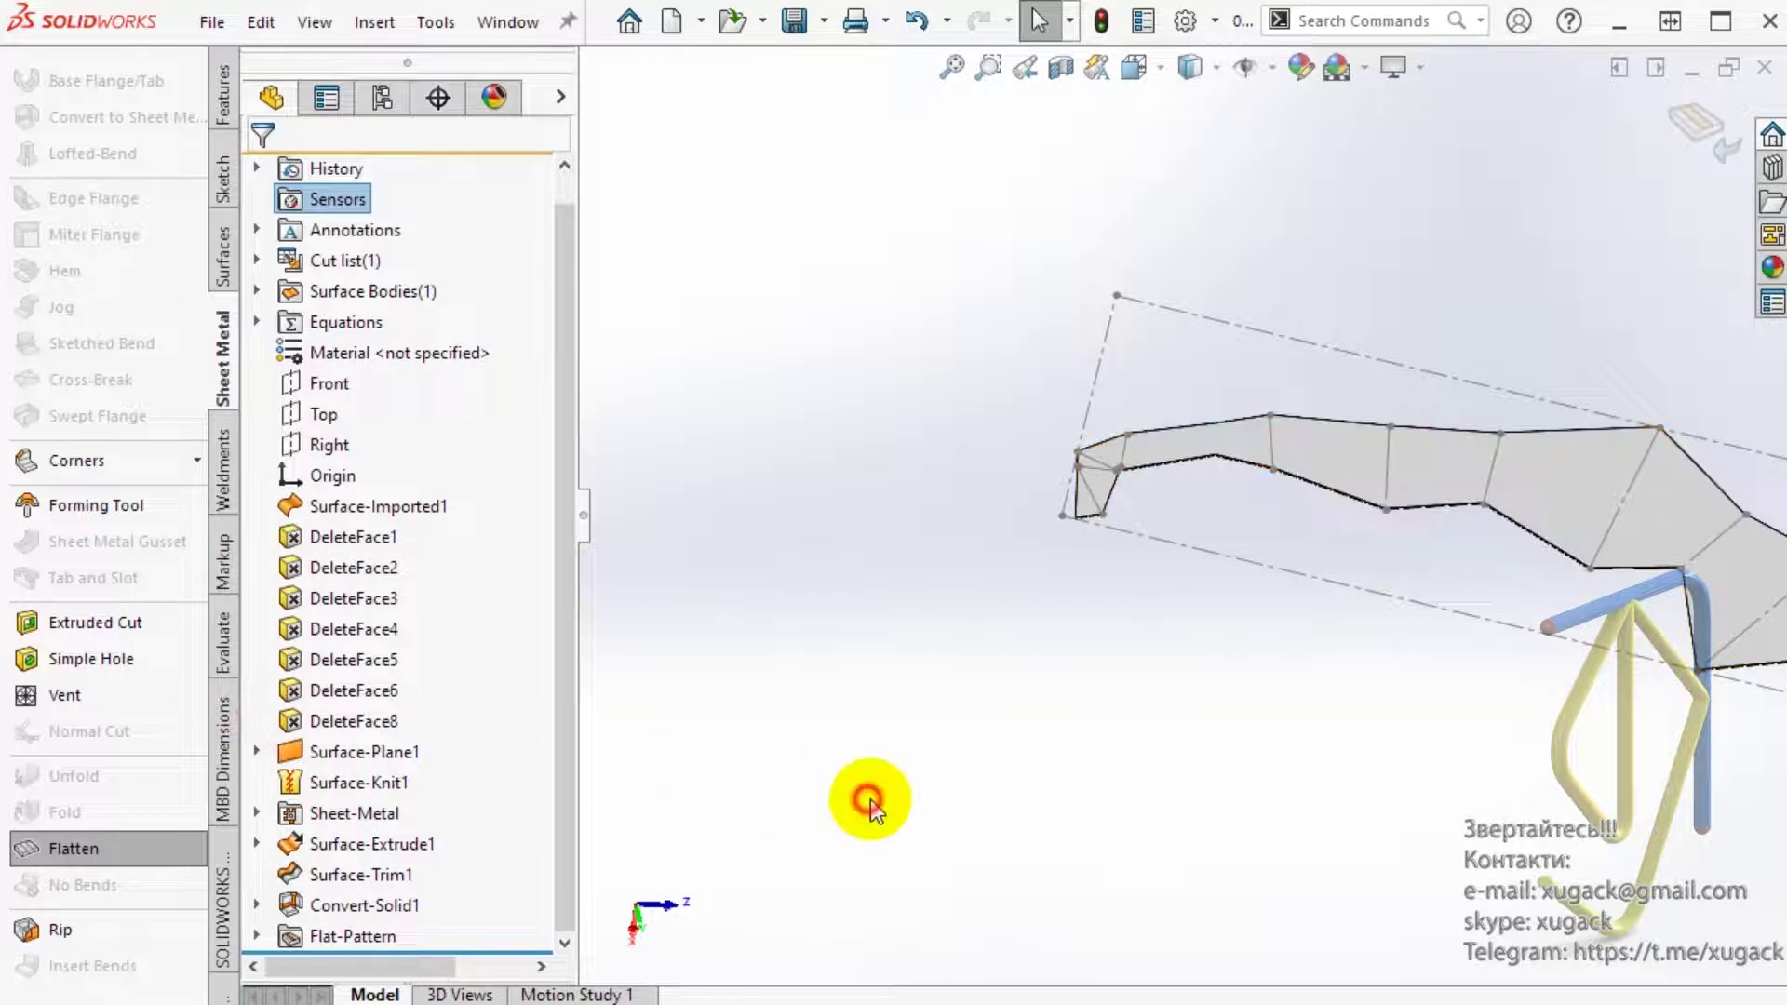
Step: Inspect the error-free planar flat pattern from several angles, then fold the part back
scroll(1398, 573, "up", 4)
key("f")
mouse_move(1104, 387)
middle_mouse_down()
mouse_move(1024, 506)
mouse_move(1132, 410)
mouse_move(1049, 558)
mouse_move(997, 550)
mouse_move(958, 486)
middle_mouse_up()
scroll(1014, 521, "up", 3)
scroll(1145, 698, "up", 3)
mouse_move(1145, 698)
middle_mouse_down()
mouse_move(1169, 527)
mouse_move(1229, 638)
mouse_move(1166, 678)
middle_mouse_up()
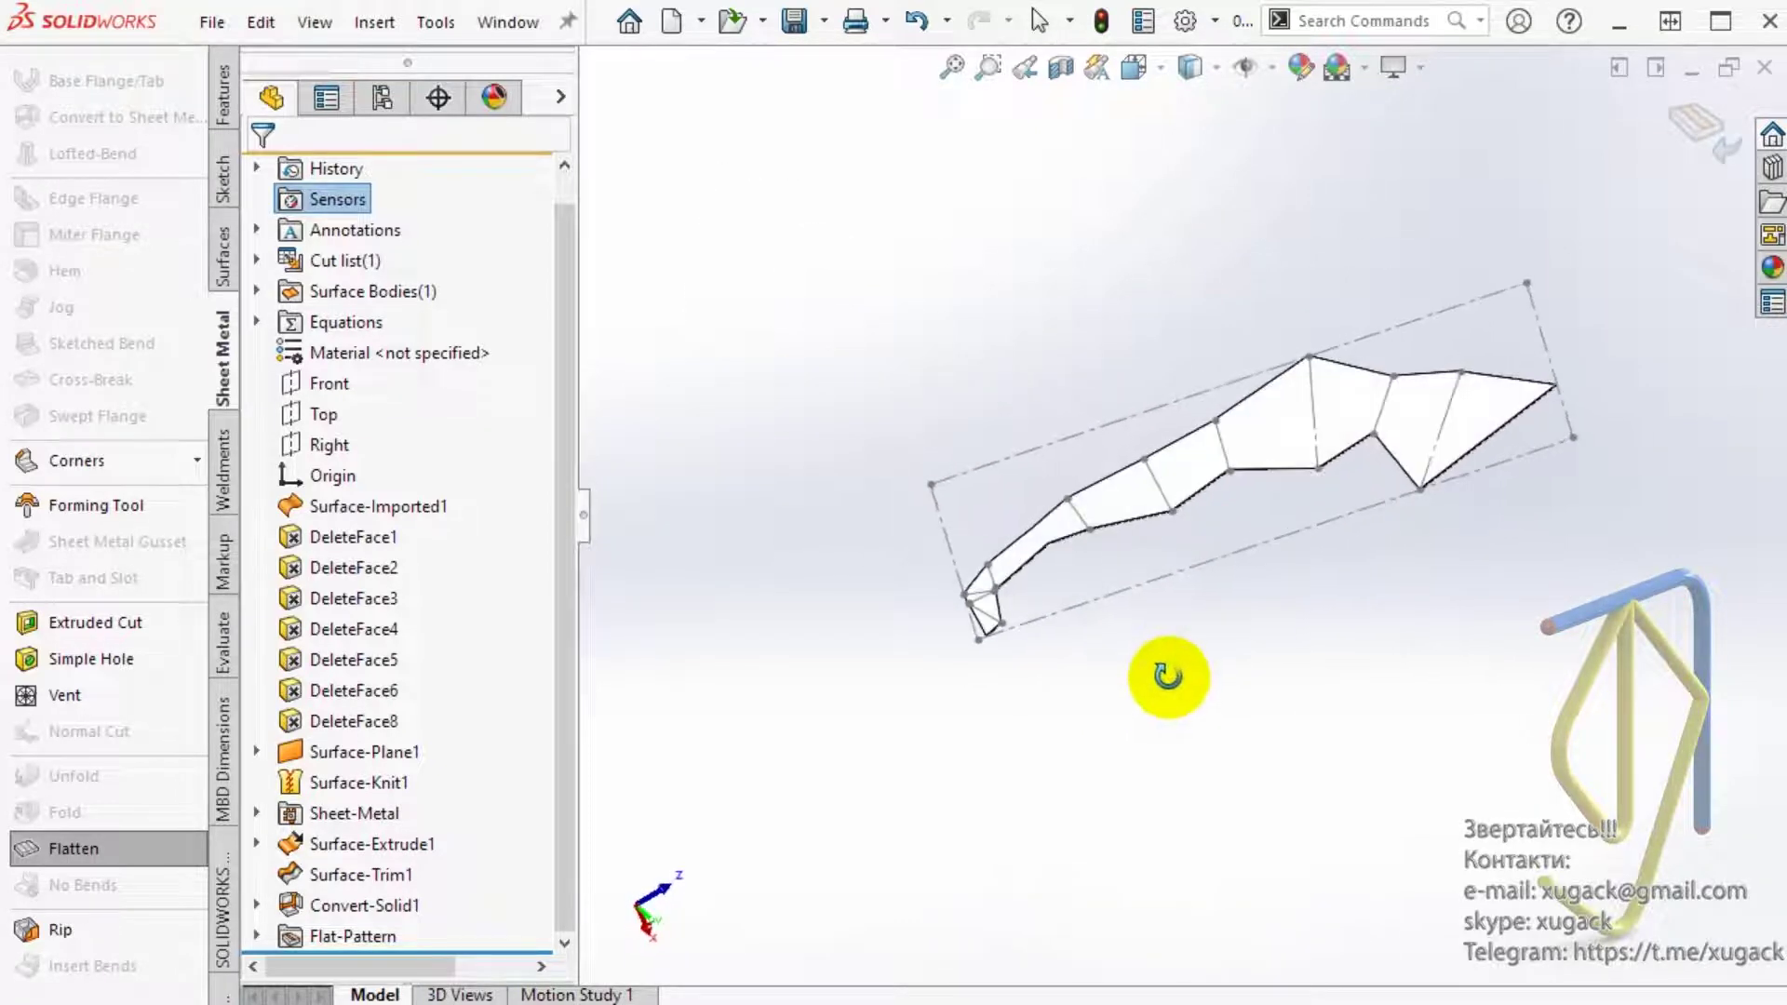
left_click(1682, 126)
mouse_move(1384, 590)
middle_mouse_down()
mouse_move(1464, 335)
mouse_move(1471, 482)
middle_mouse_up()
scroll(1238, 472, "down", 2)
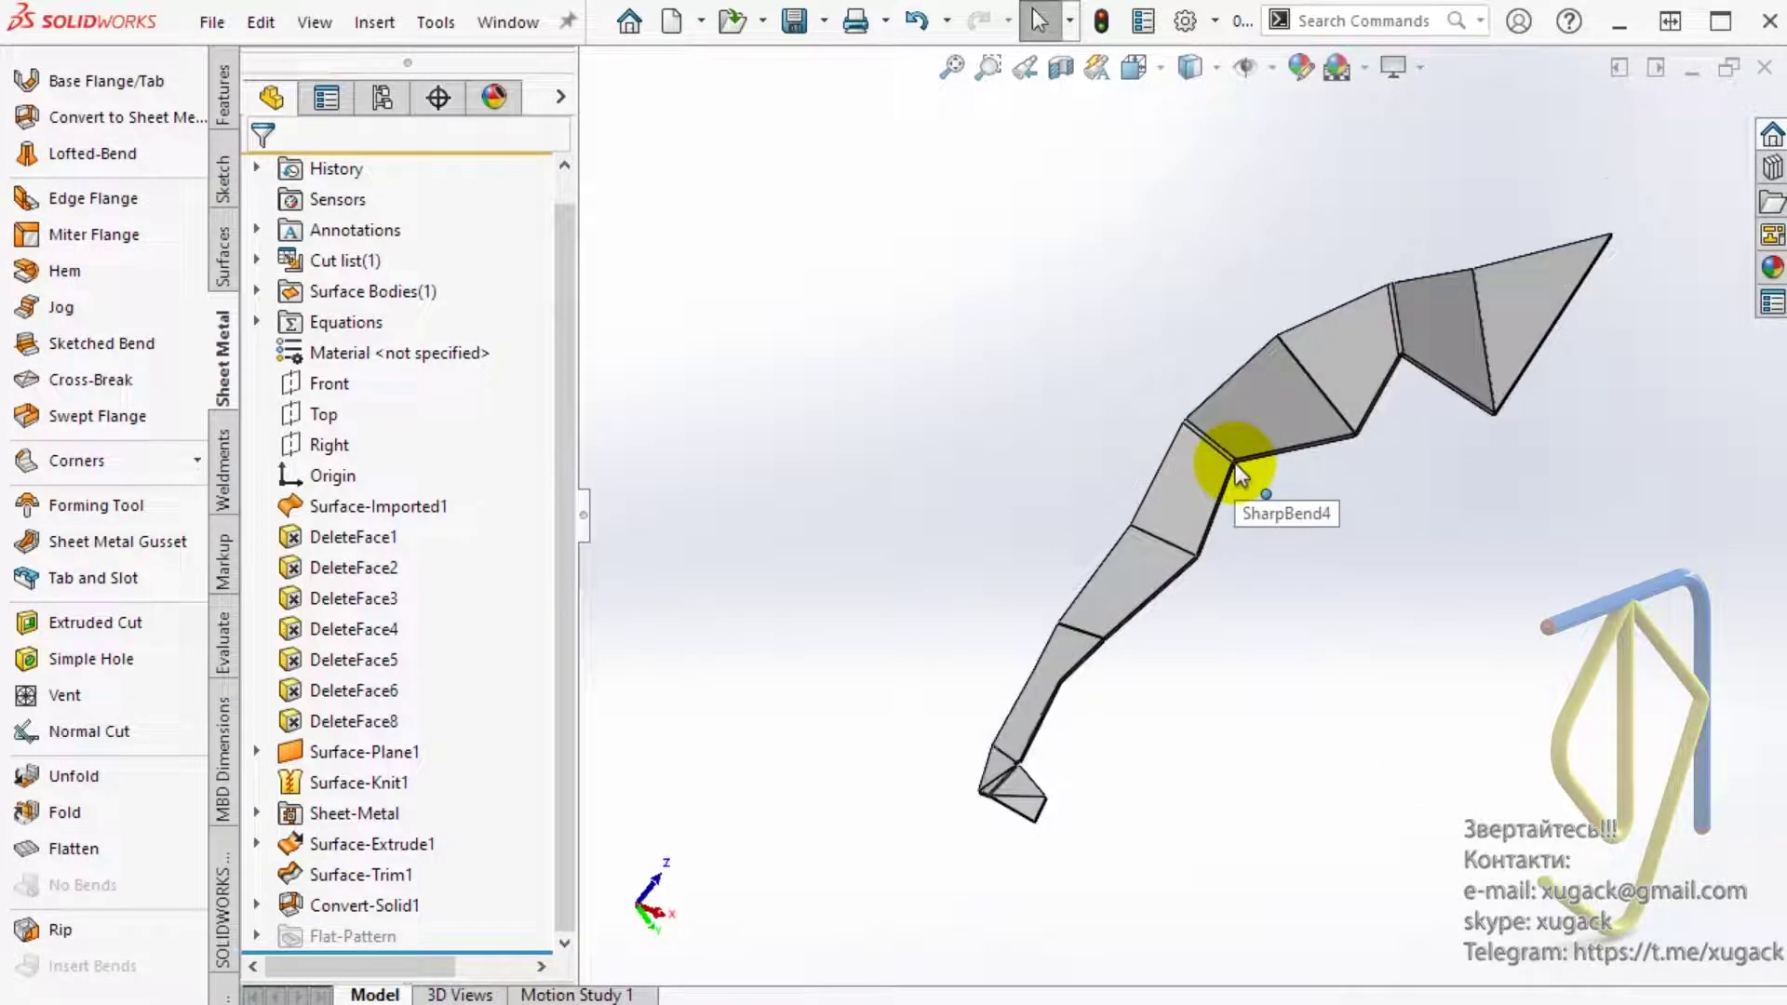
scroll(1237, 472, "down", 1)
middle_click_drag(1377, 698, 1391, 658)
left_click_drag(1325, 690, 1383, 734)
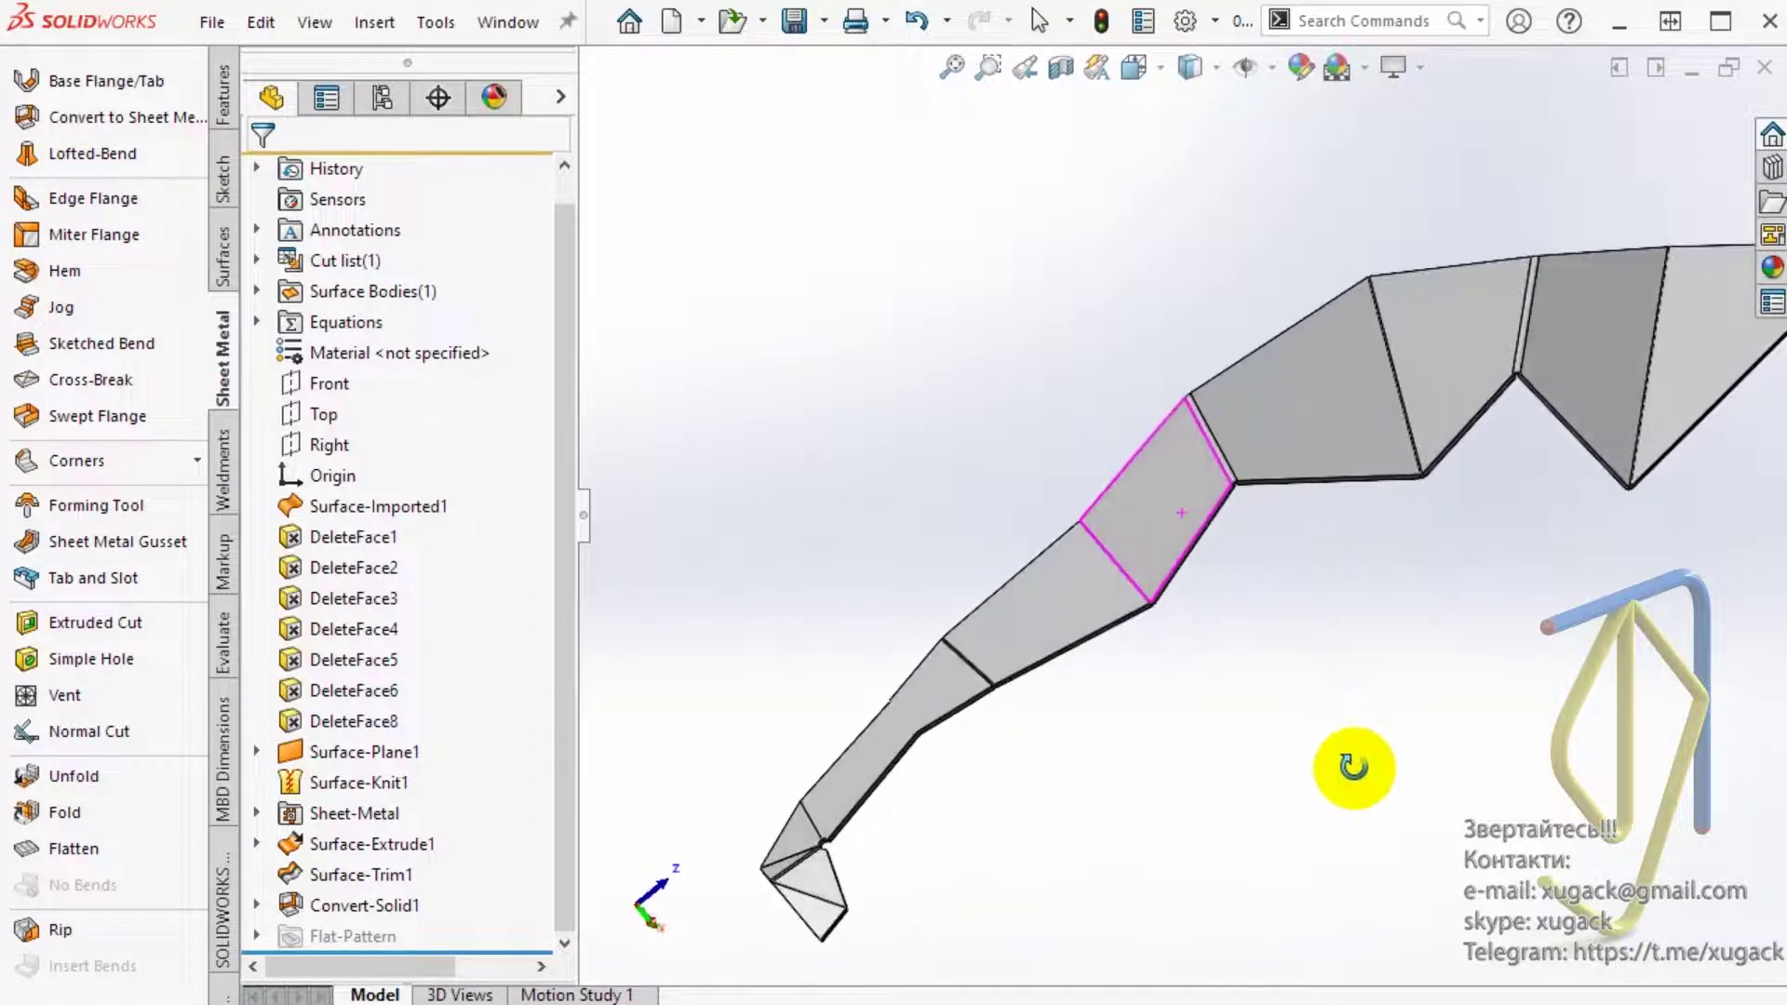
key("Escape")
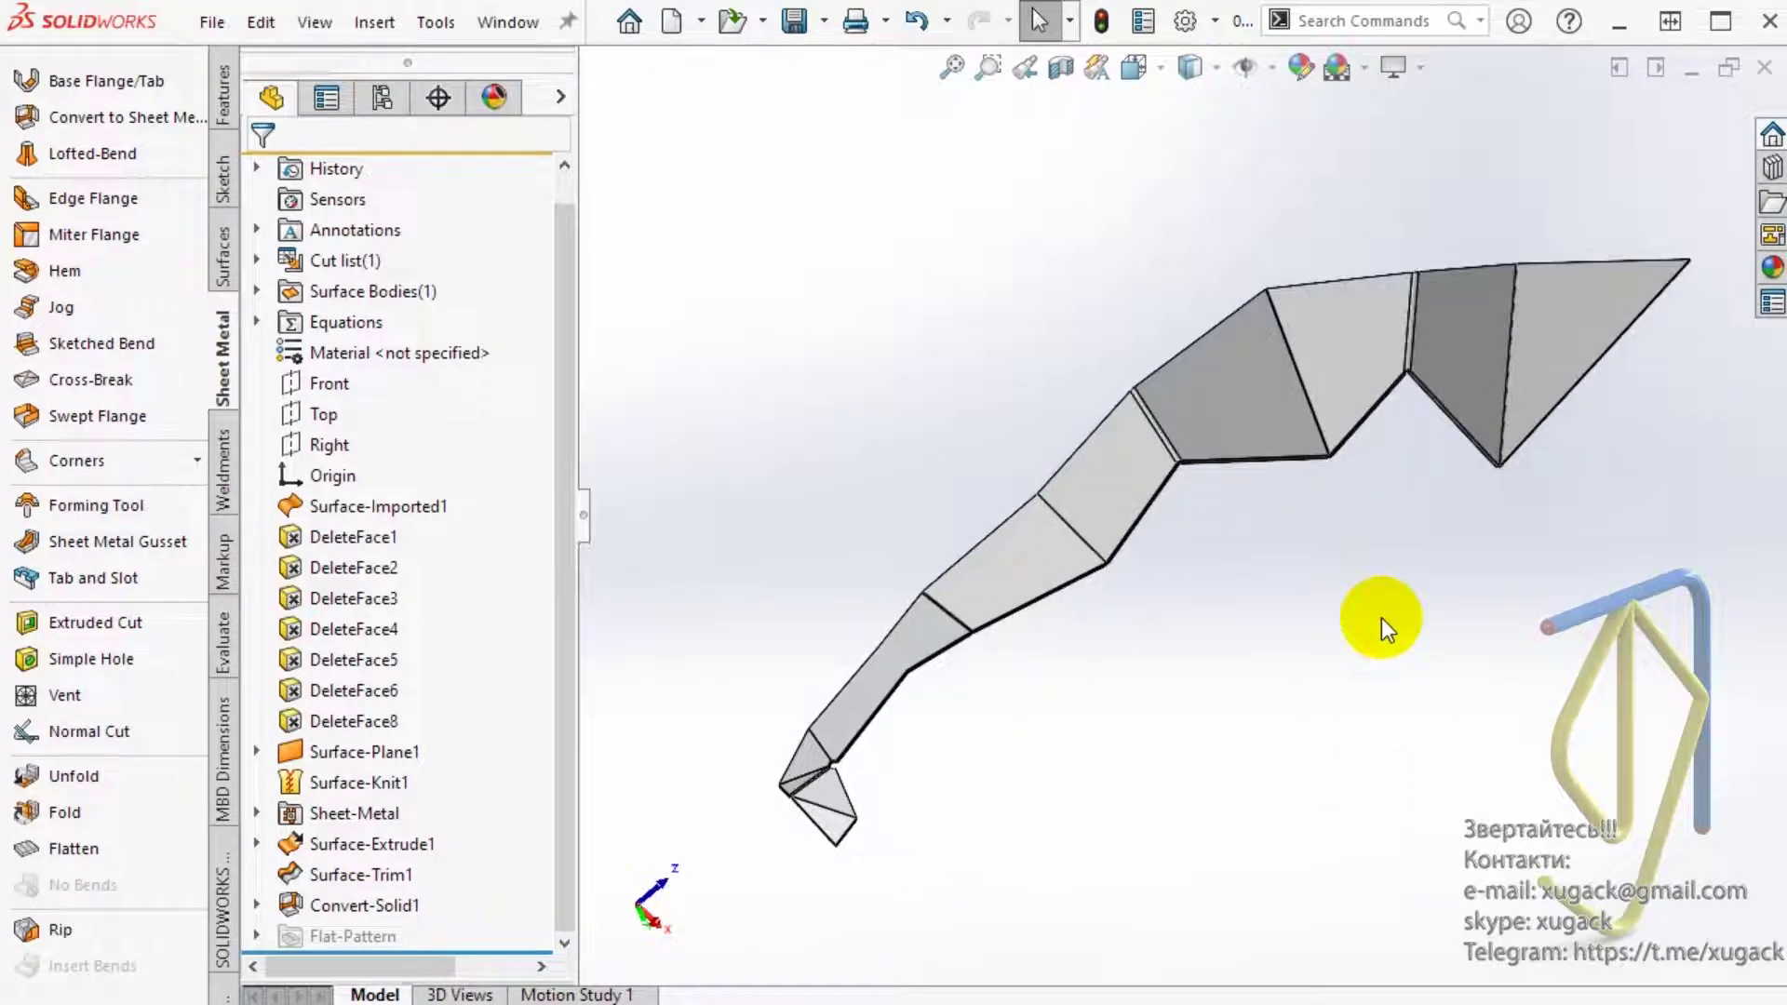
middle_click_drag(1381, 618, 1387, 470)
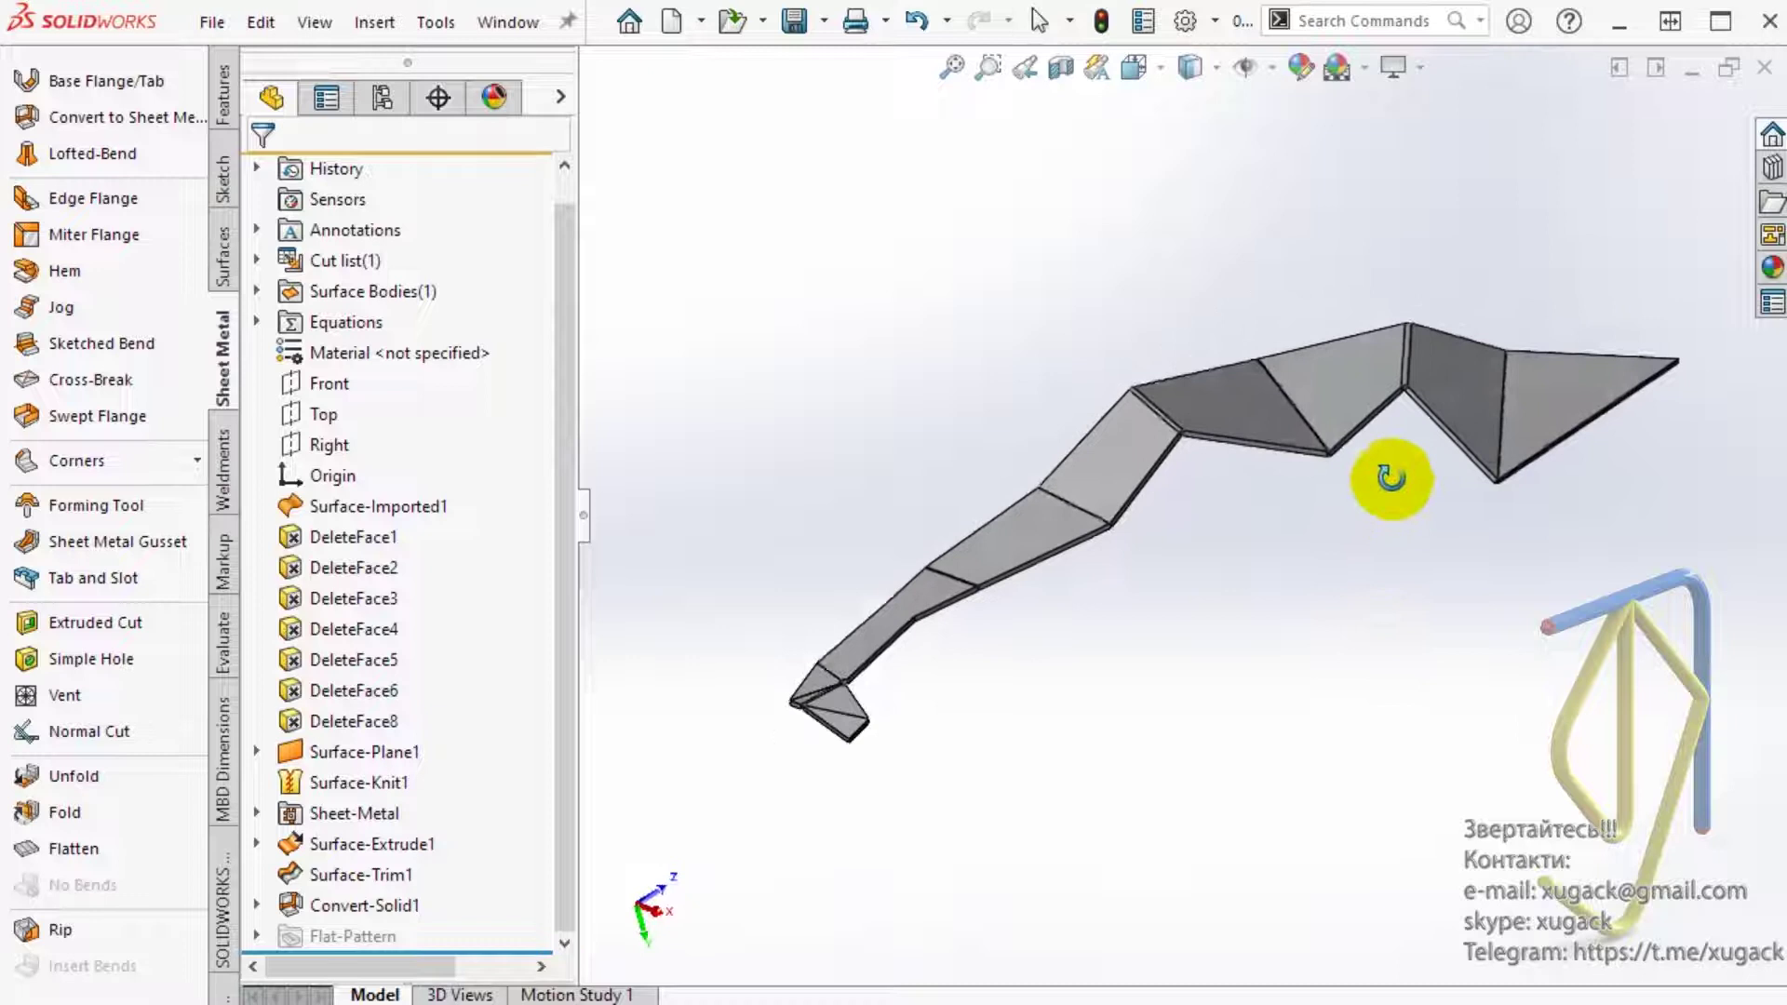